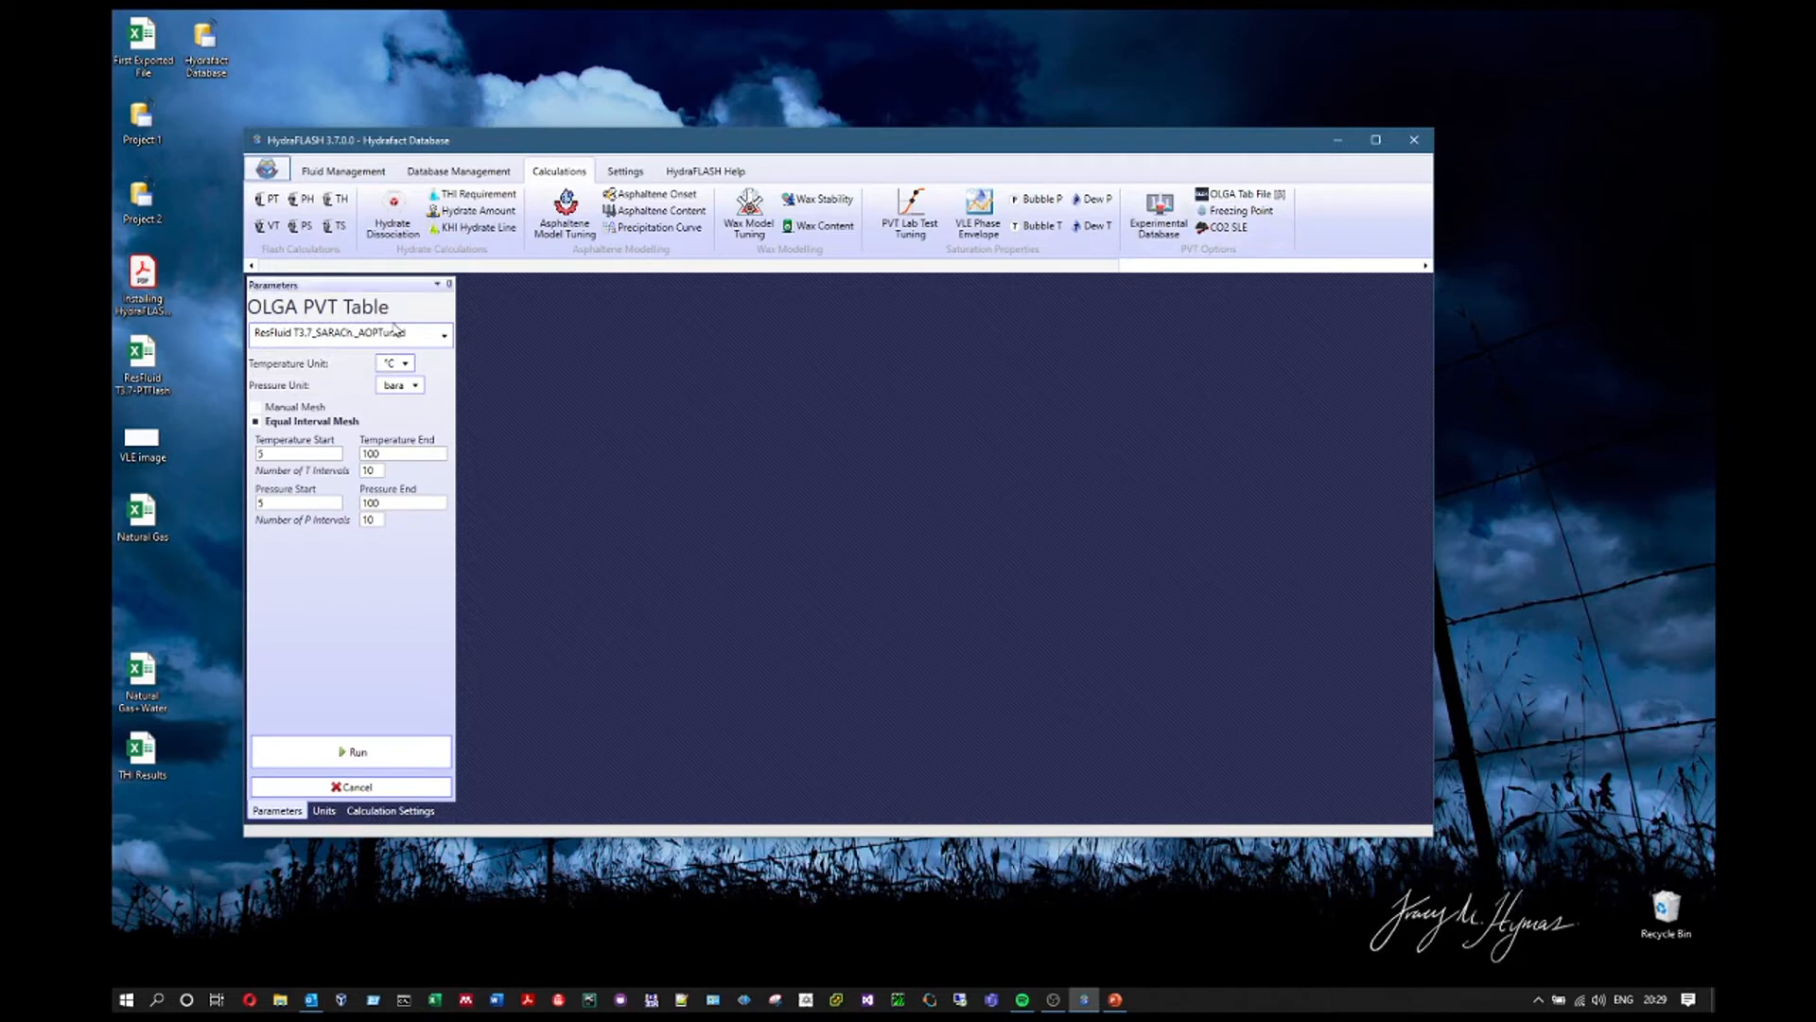
click(392, 333)
scroll(324, 669, down, 1)
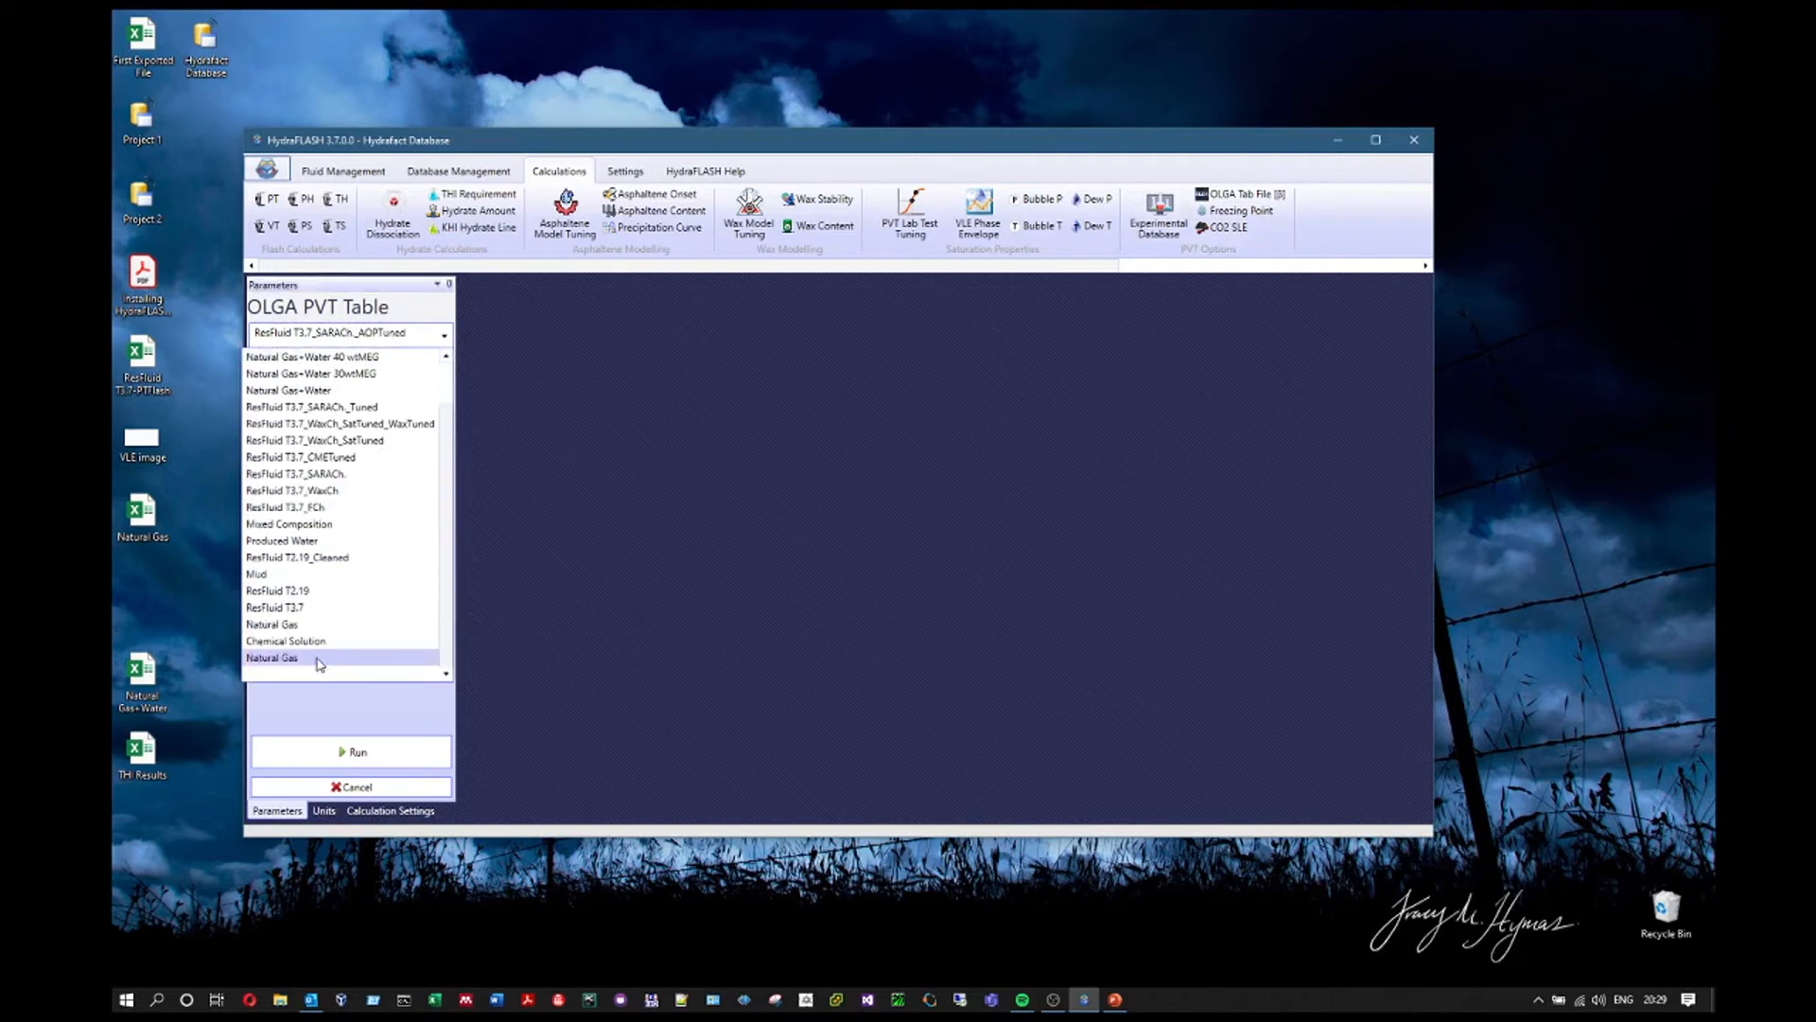
click(320, 664)
click(350, 341)
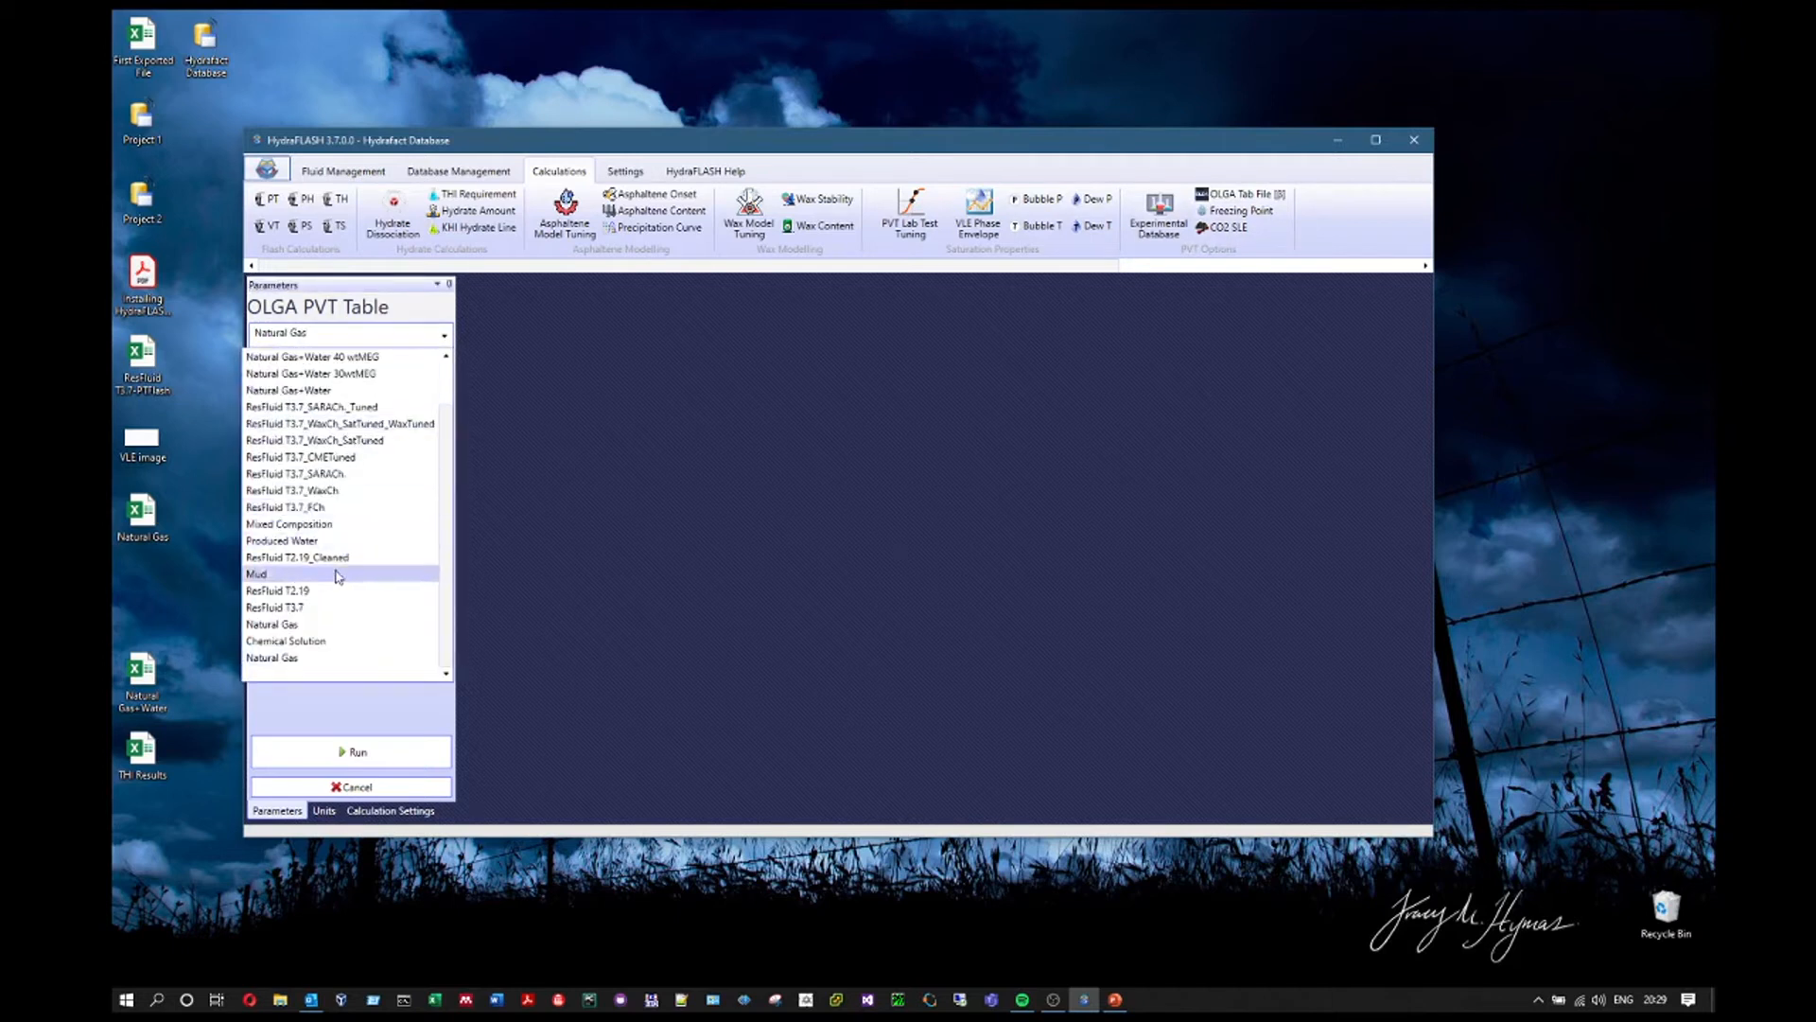
click(316, 626)
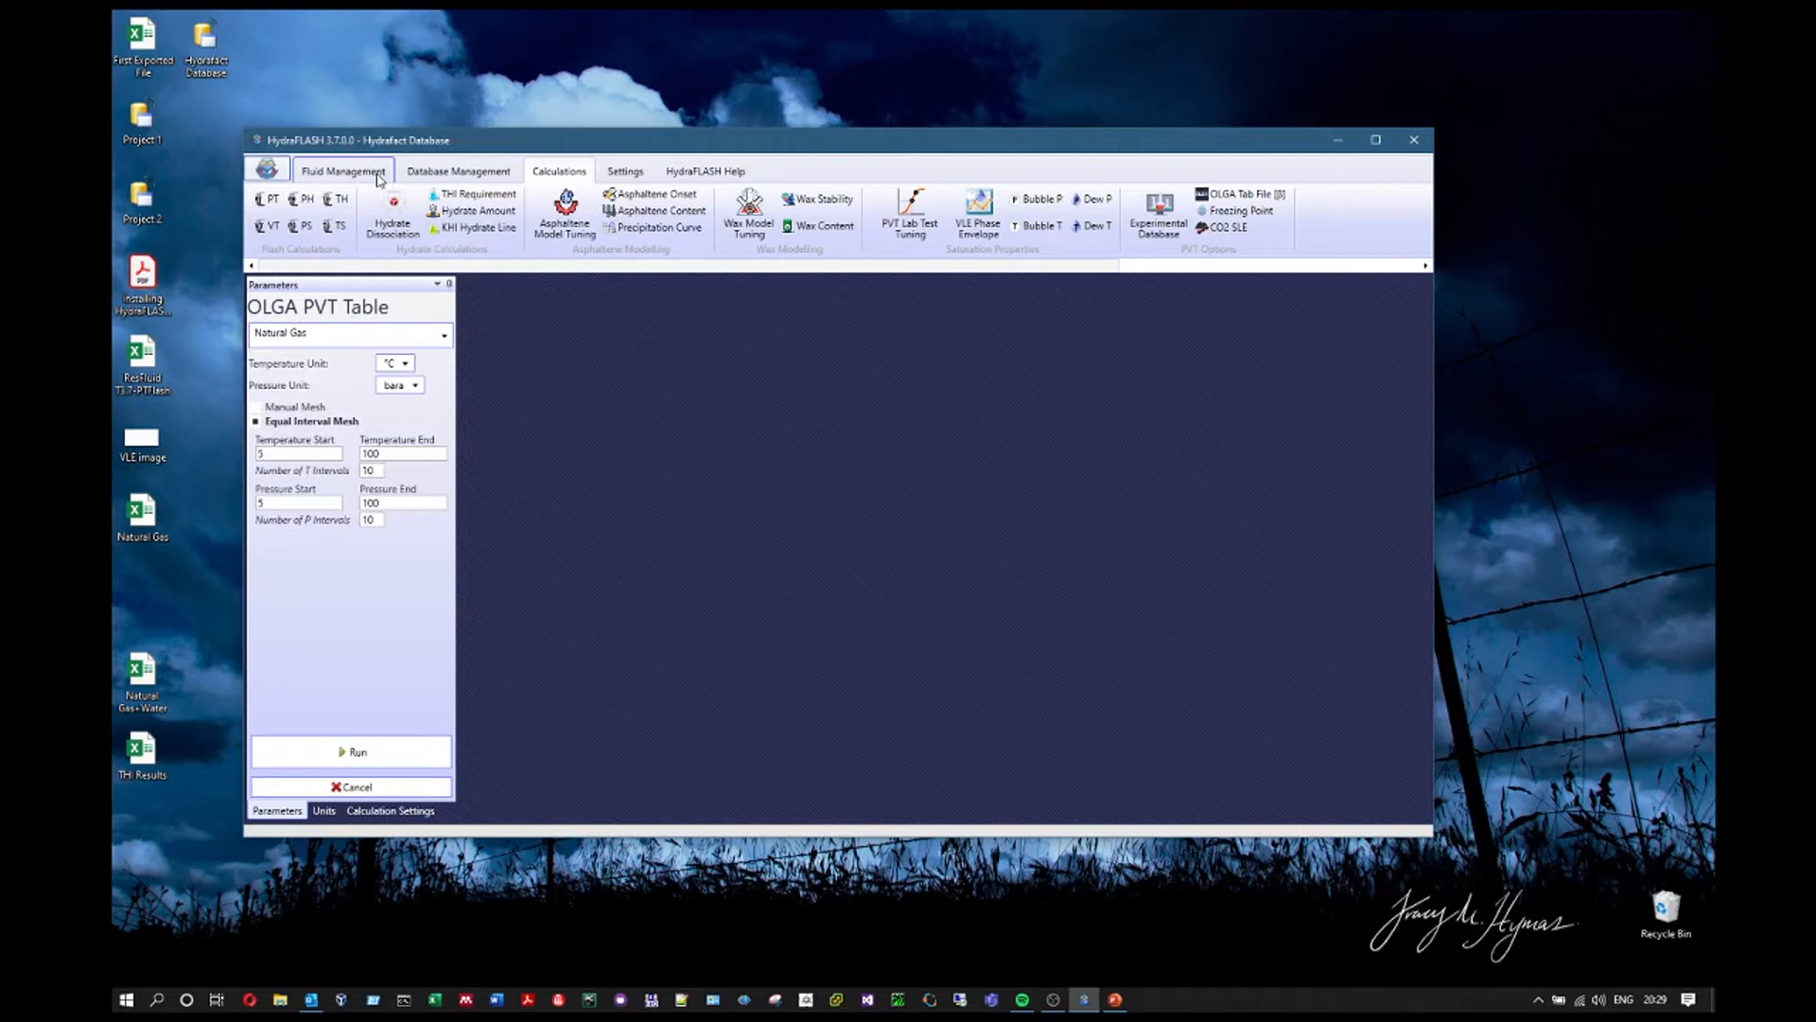
- Select the ResFluid T3.7 fluid for the OLGA PVT table, compare the two mesh options and use Equal Interval Mesh
click(350, 333)
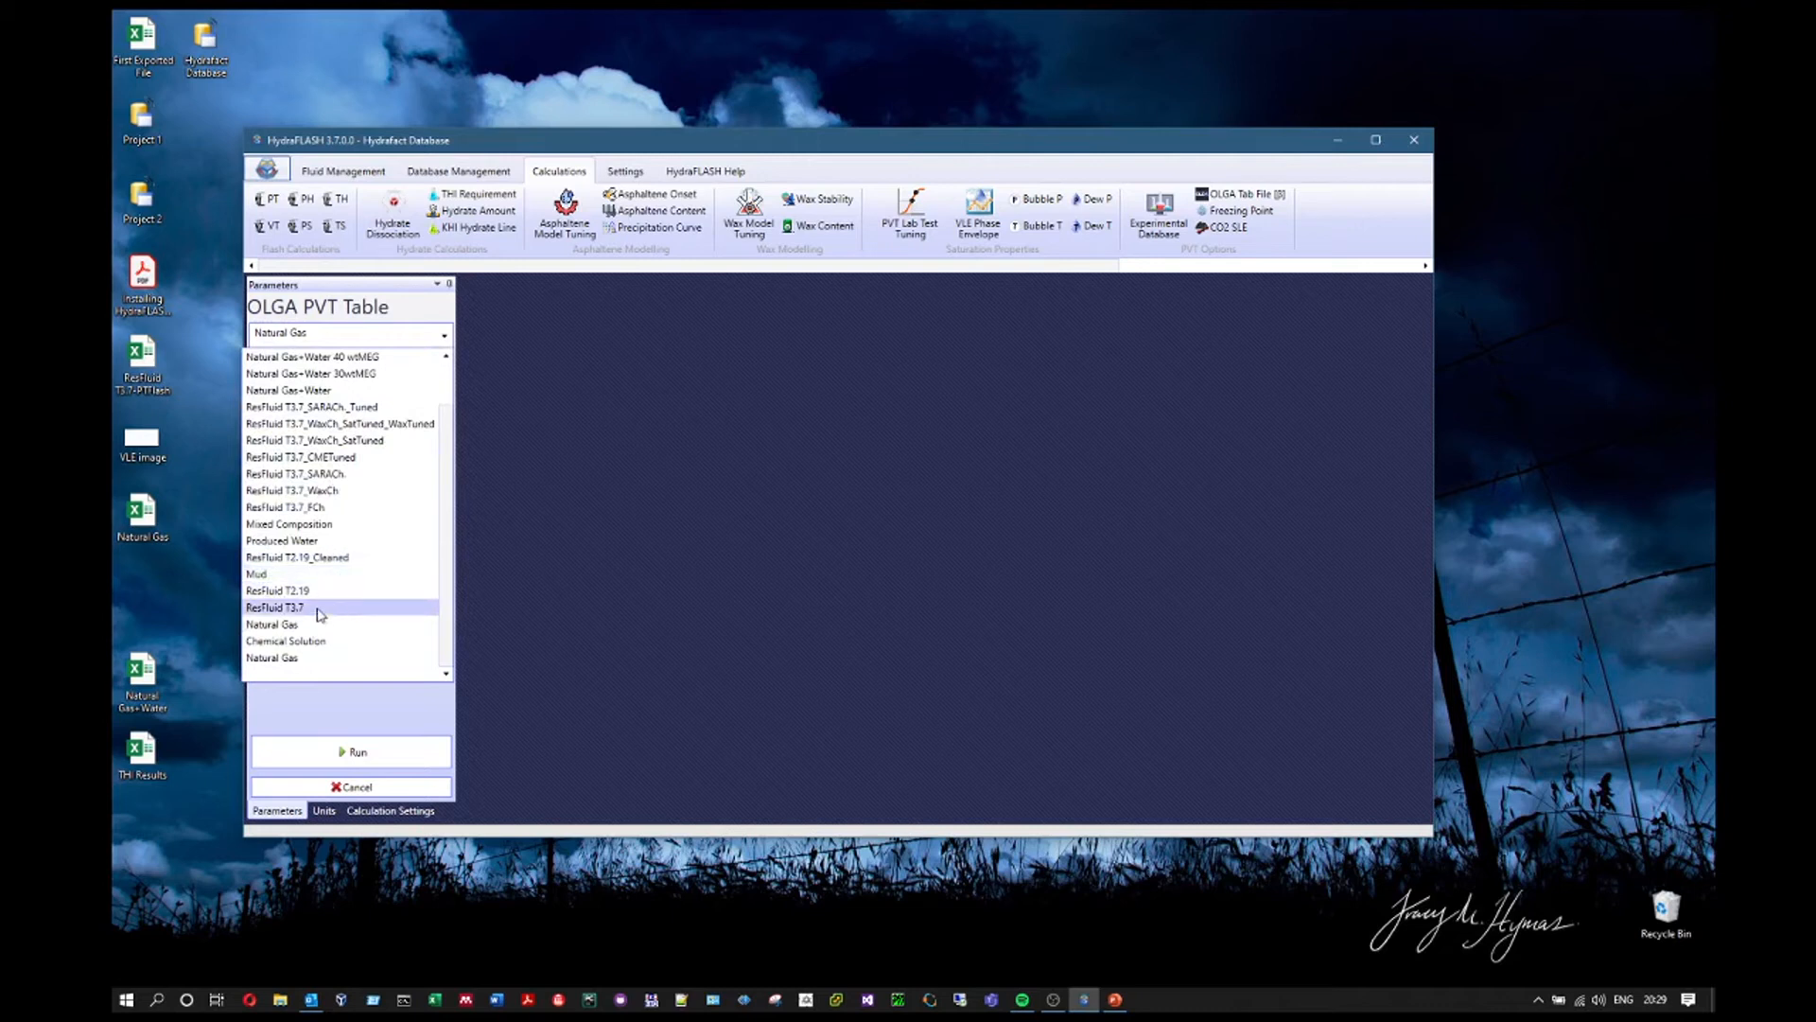
click(318, 610)
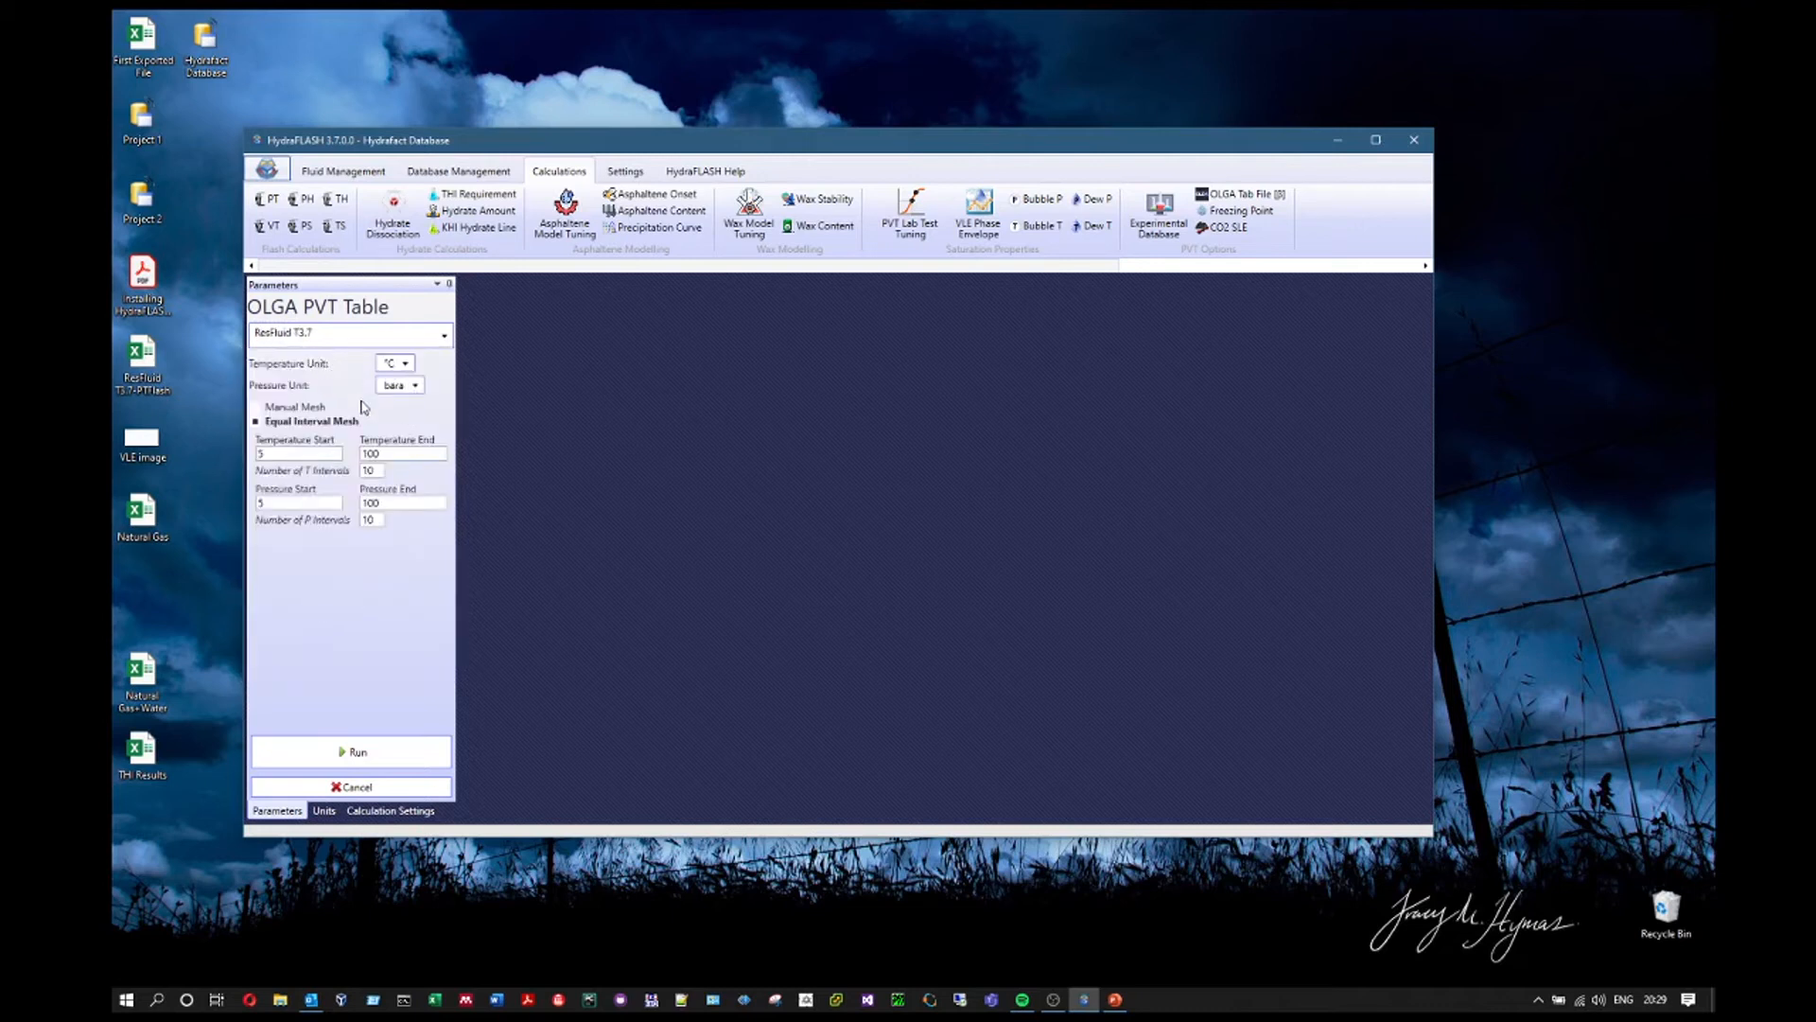
click(292, 409)
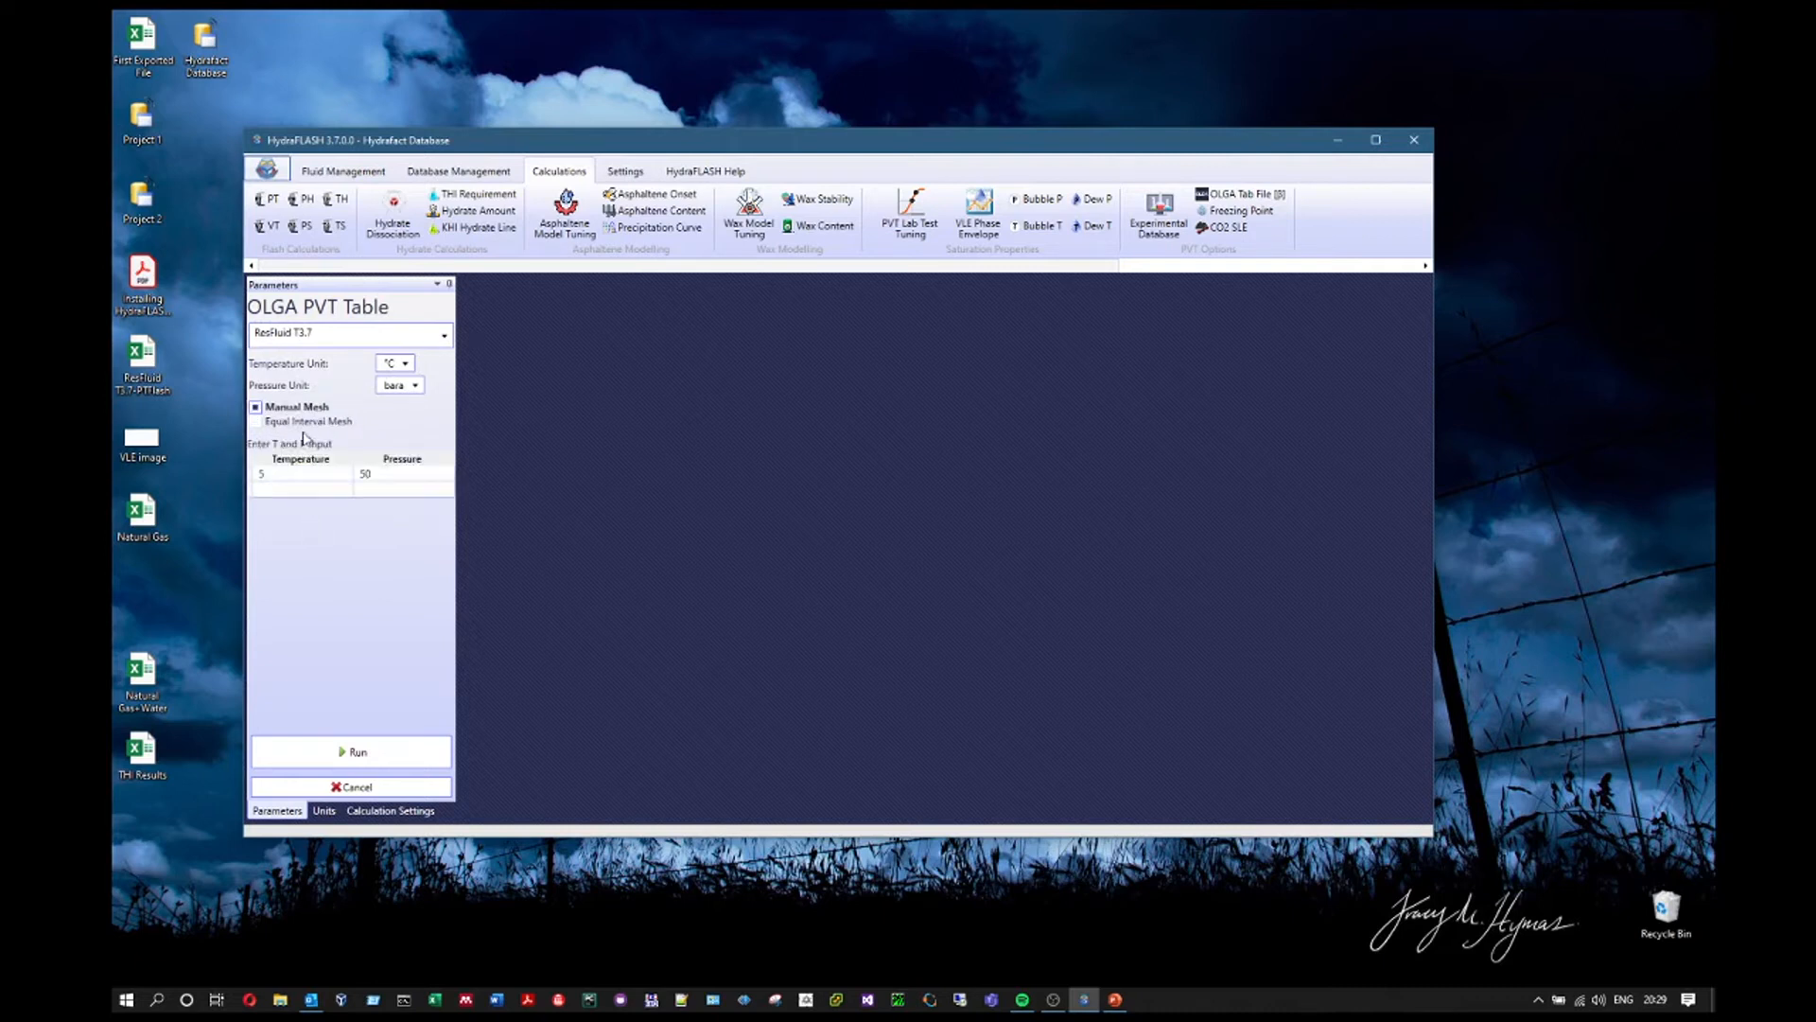
click(255, 421)
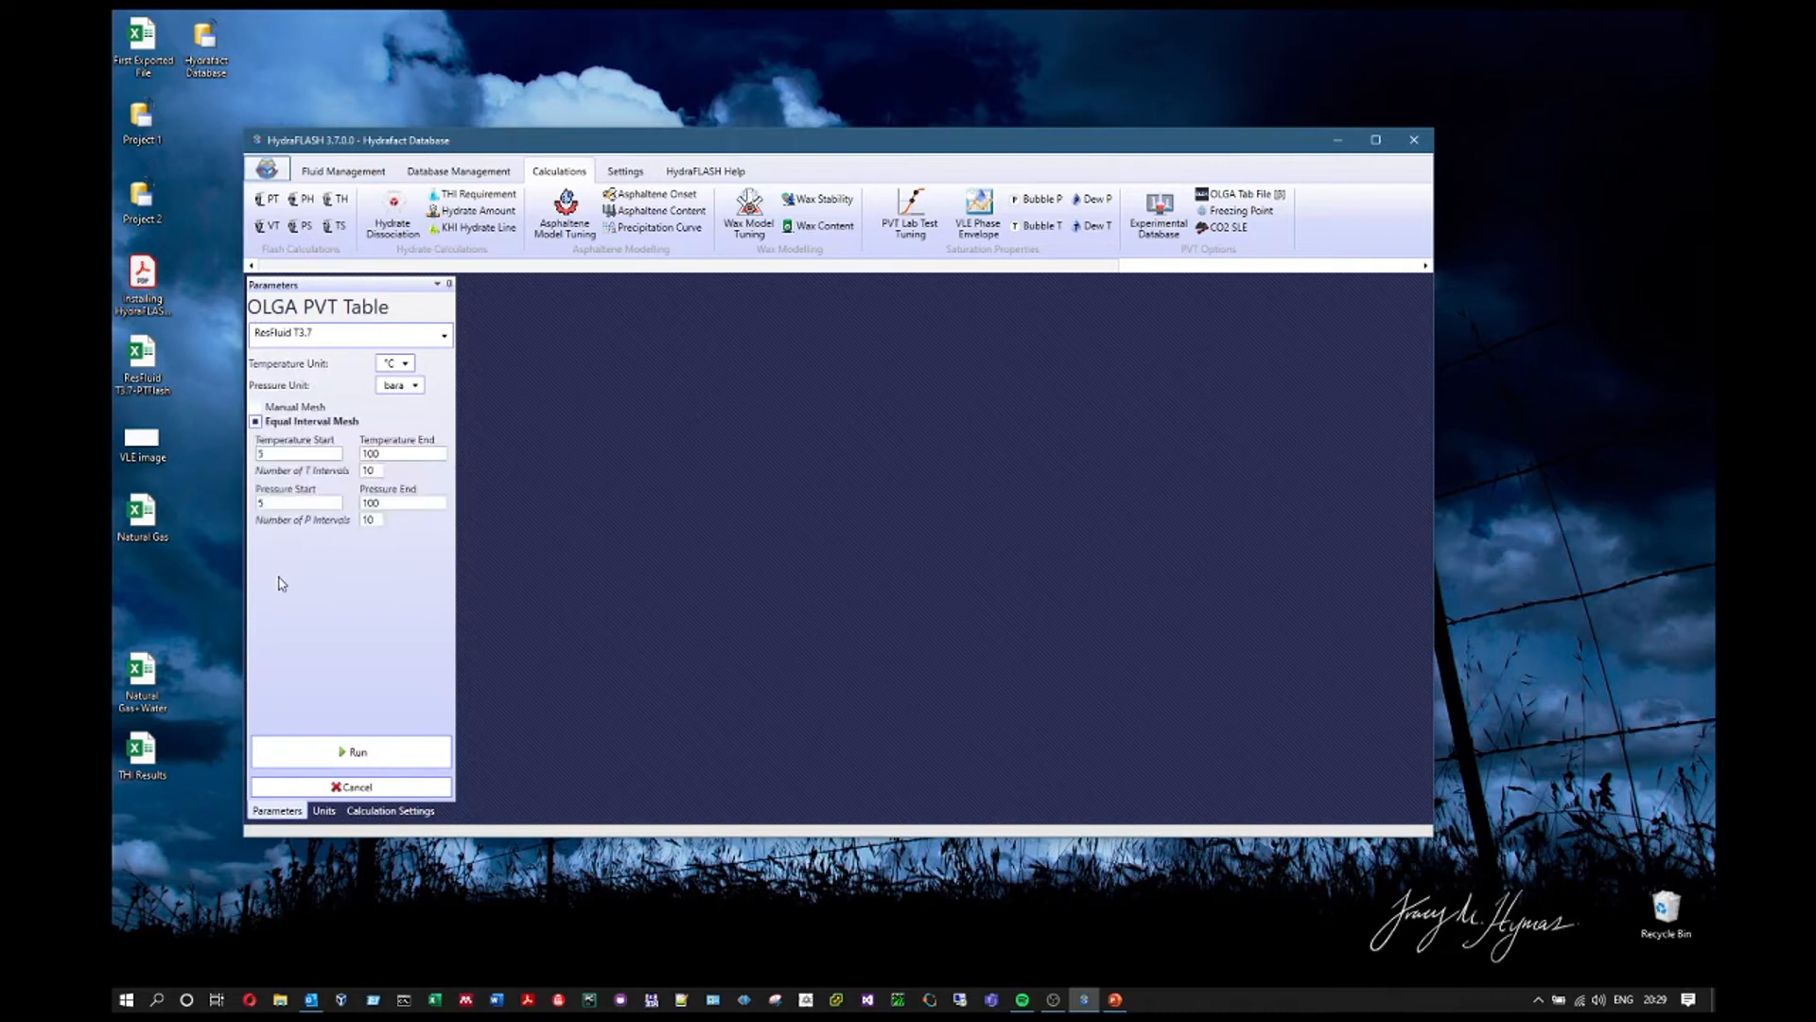
click(293, 409)
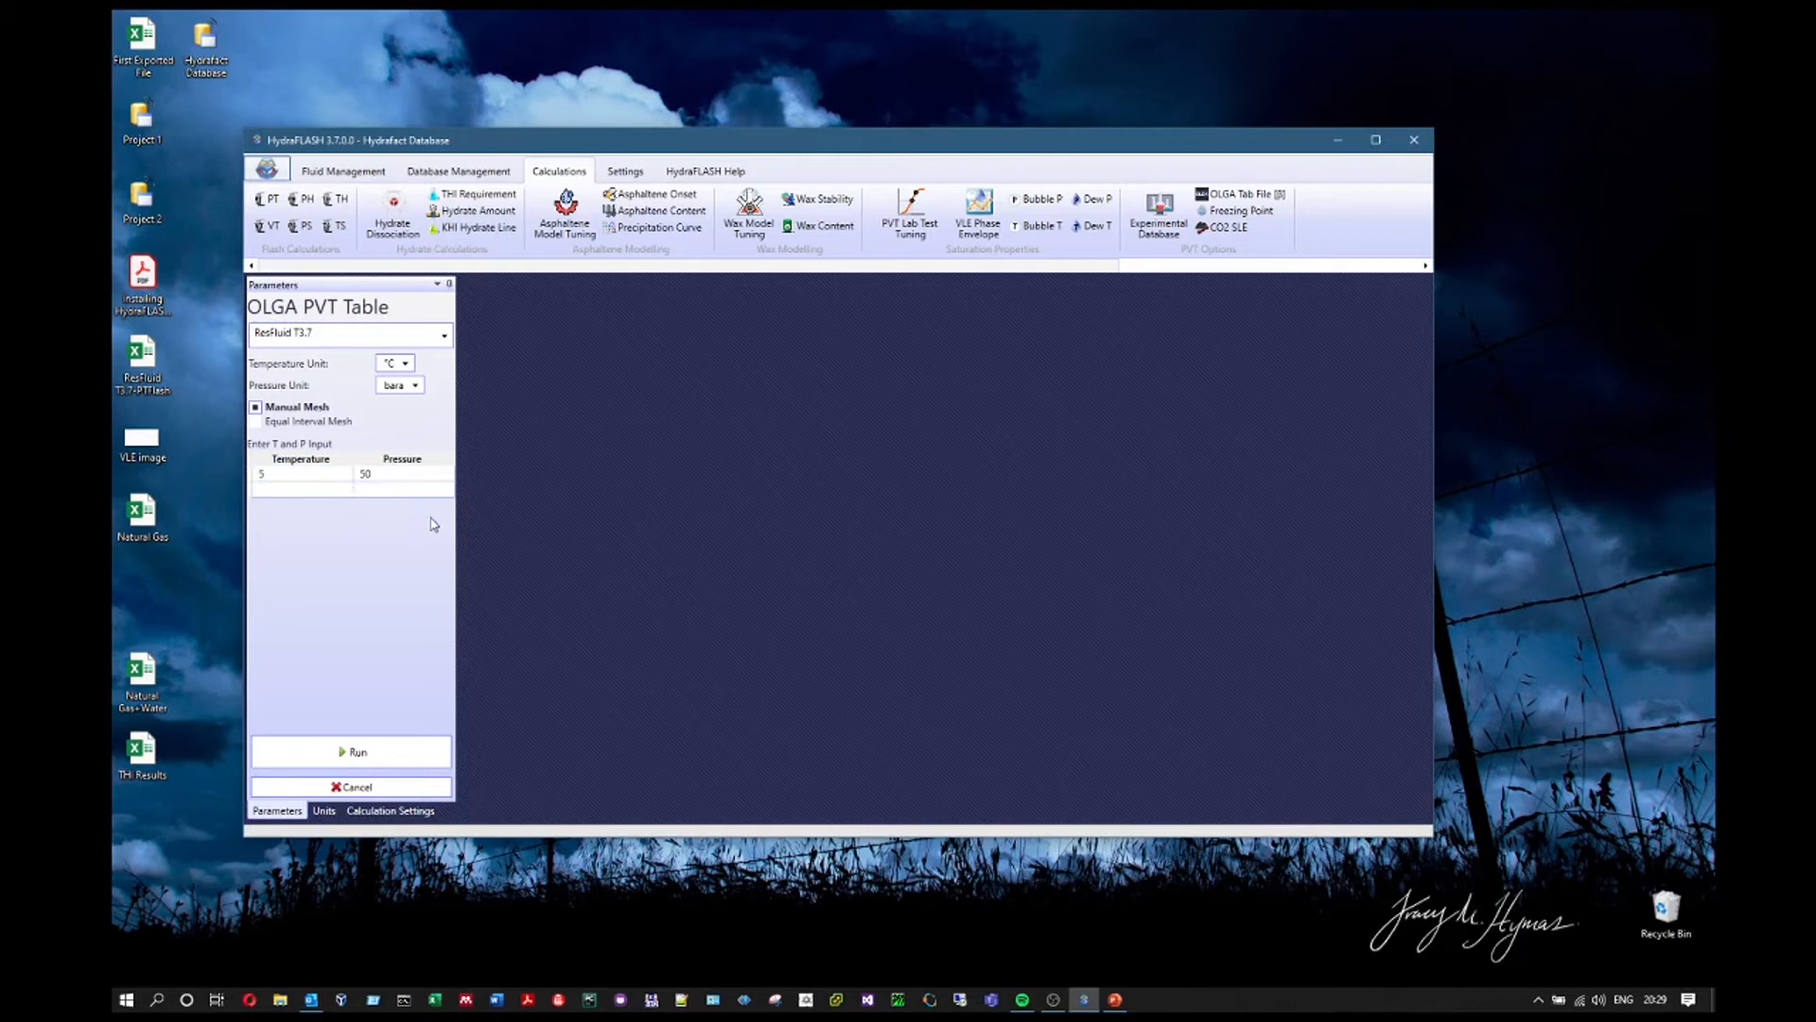
click(300, 422)
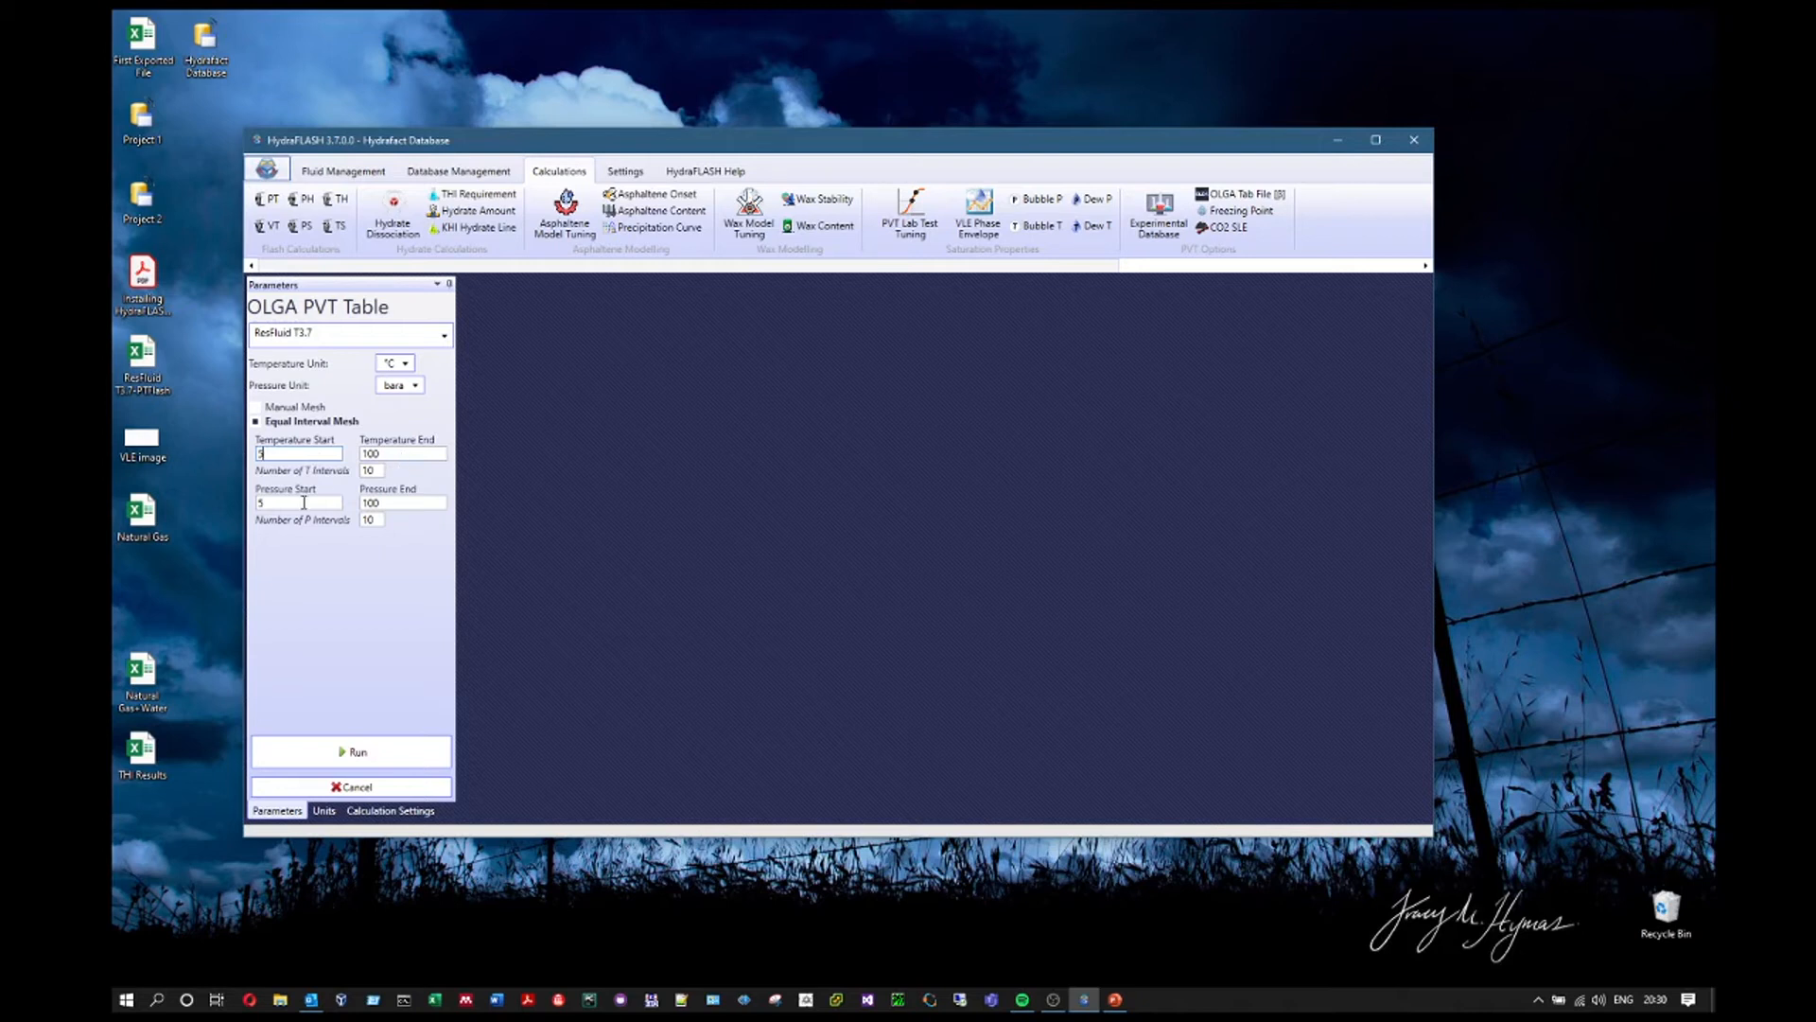
- Set the pressure range from 1 to 400 bara, with 10 temperature intervals and 10 pressure intervals
key(BackSpace)
text(1)
key(Tab)
text(4)
click(364, 471)
key(Delete)
click(376, 519)
key(BackSpace)
drag(380, 472, 342, 473)
text(10)
key(BackSpace)
key(BackSpace)
- Try to run the PVT table calculation and change the active equation of state to SRK in the calculation settings
click(402, 751)
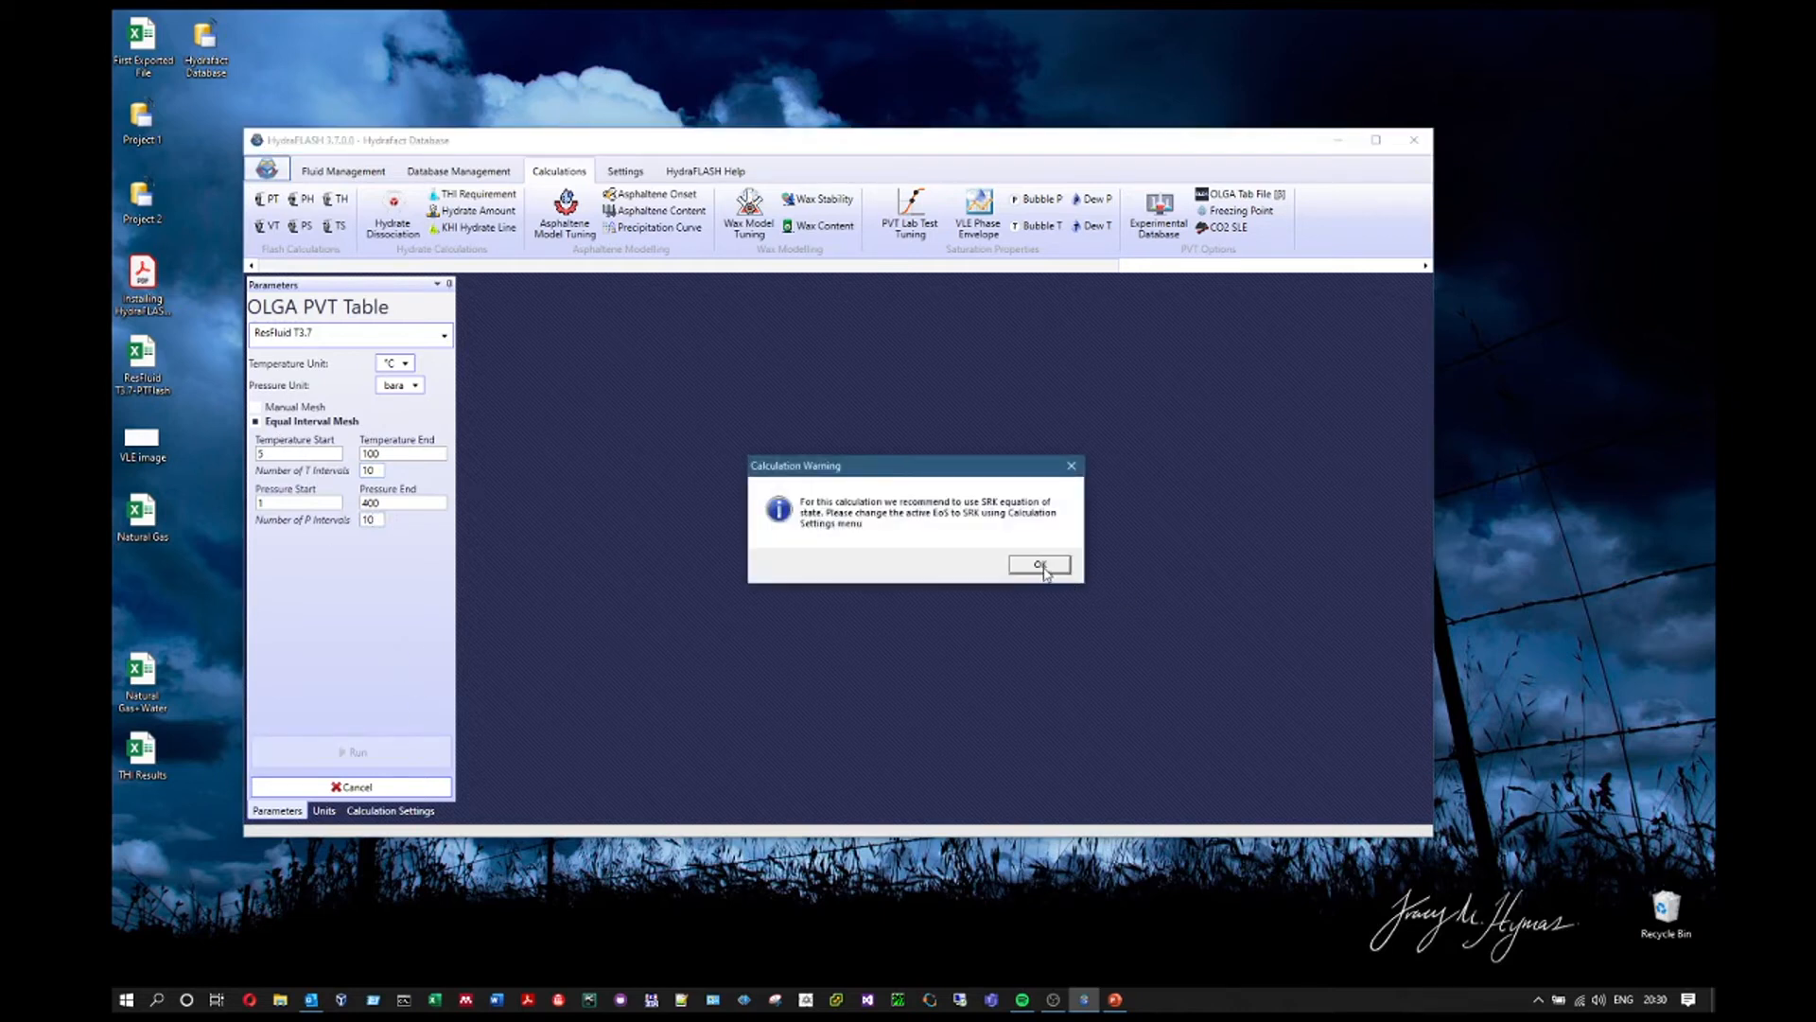
drag(958, 472, 817, 432)
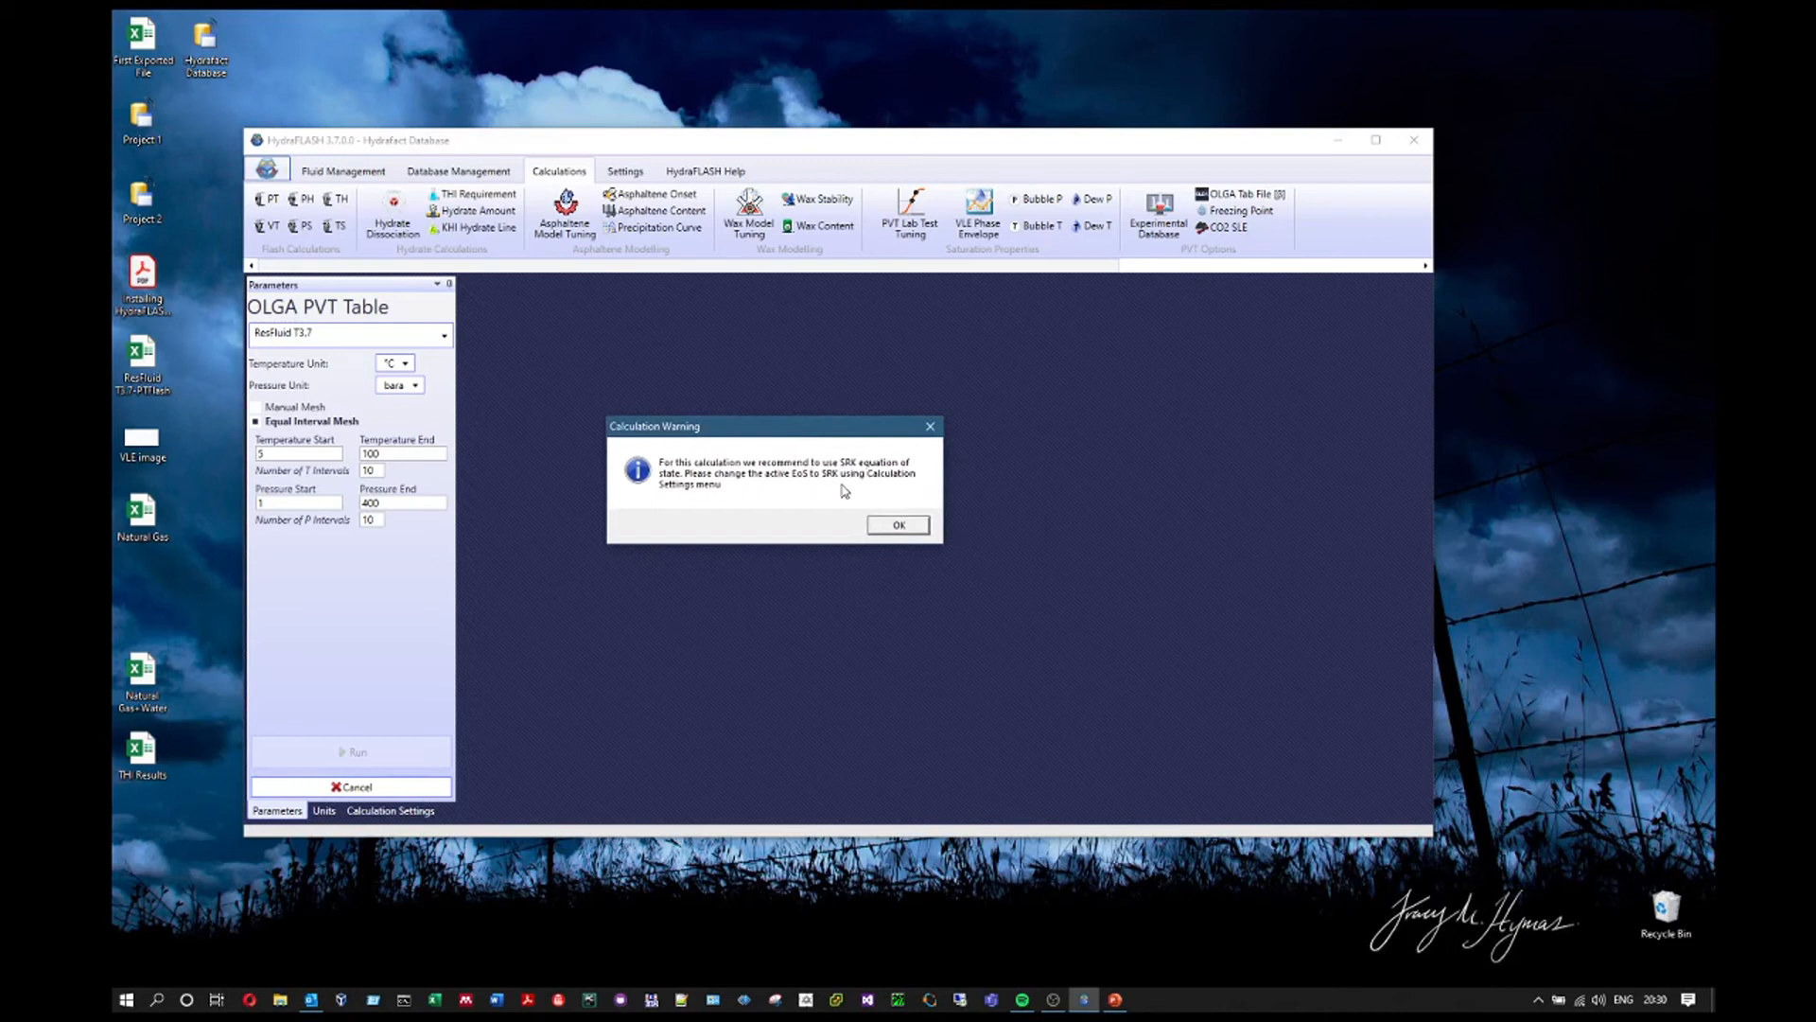
click(899, 526)
click(390, 811)
click(293, 326)
click(284, 338)
click(304, 810)
- Run the calculation and export the PVT table to the Desktop under the name ResFluid
click(339, 753)
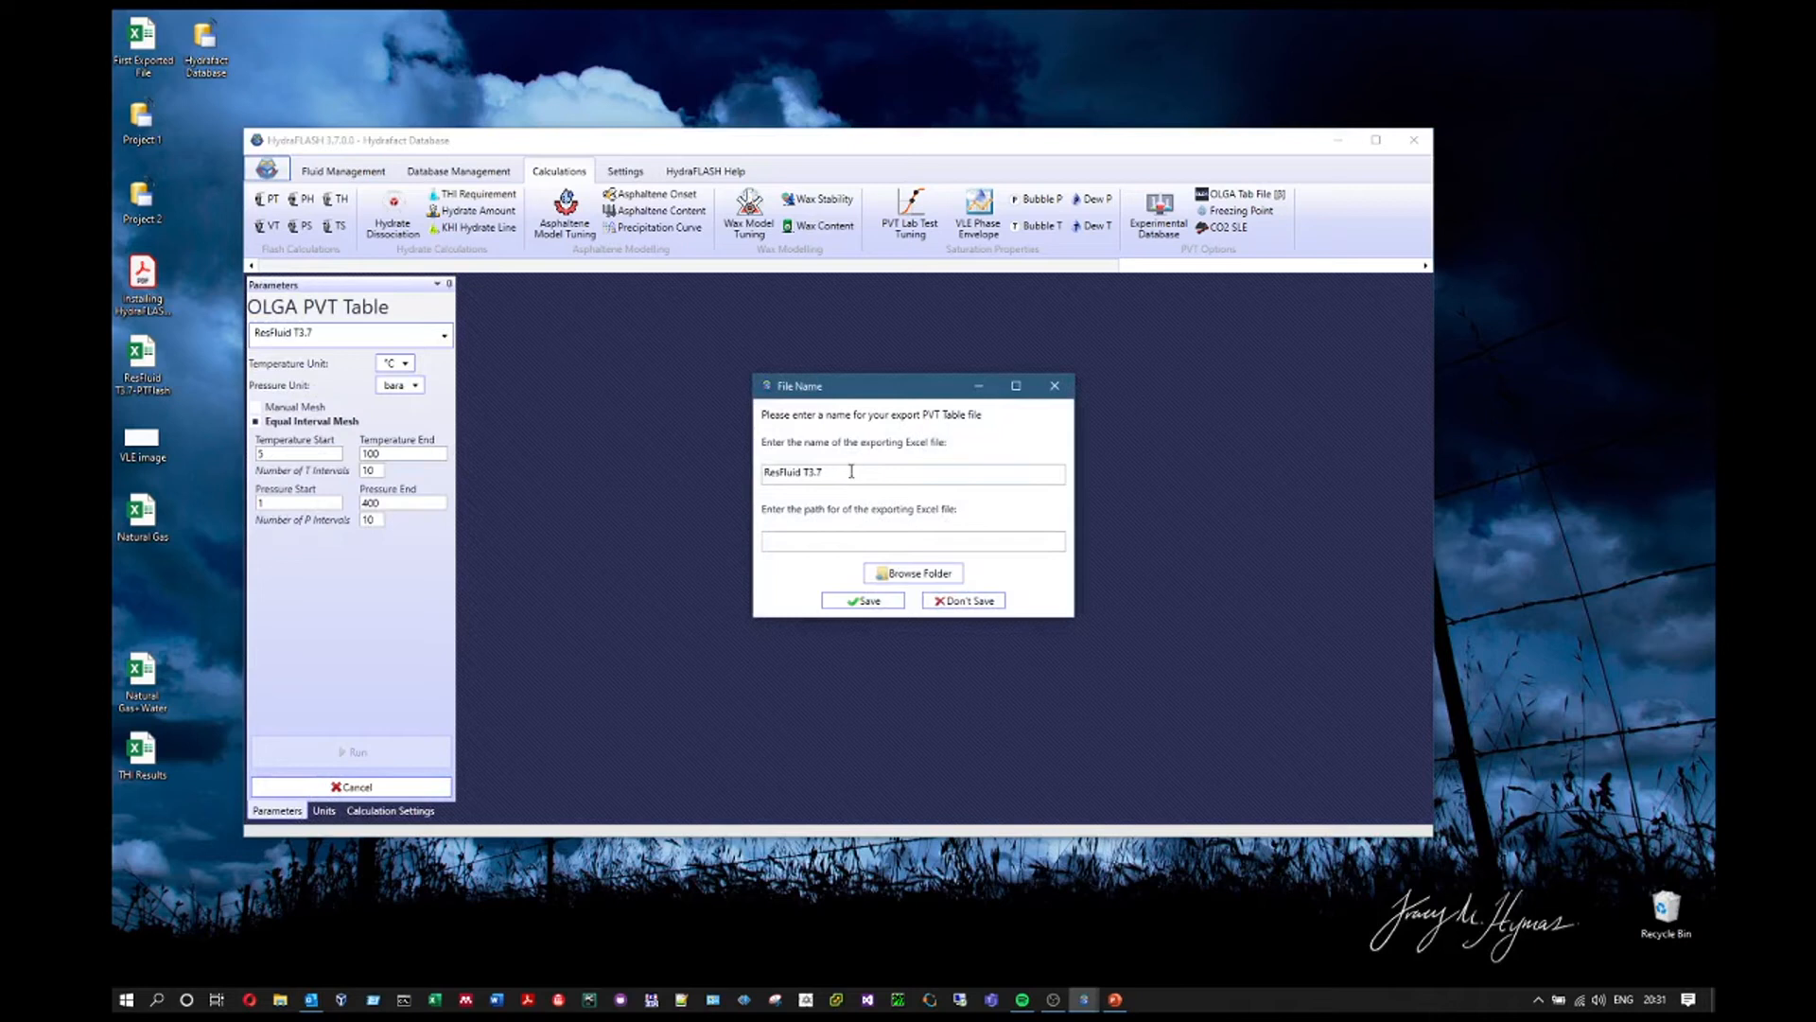
drag(851, 387, 755, 376)
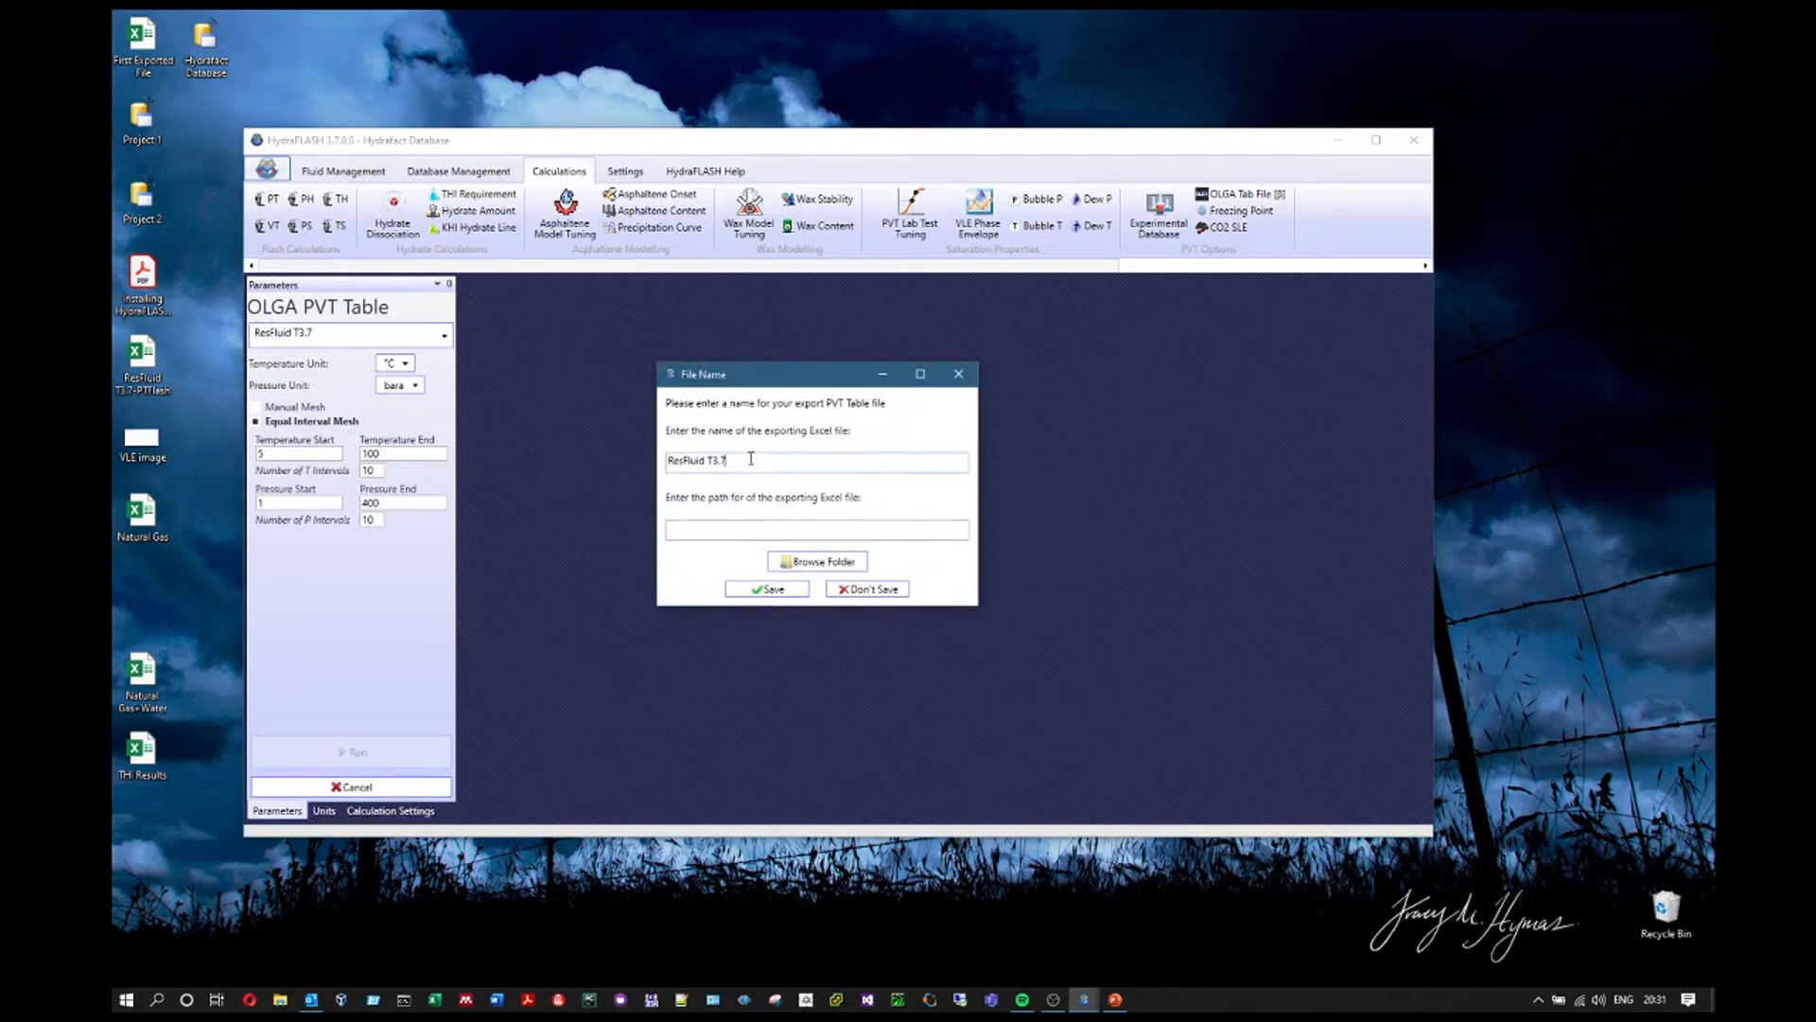
key(BackSpace)
key(BackSpace)
key(BackSpace)
key(BackSpace)
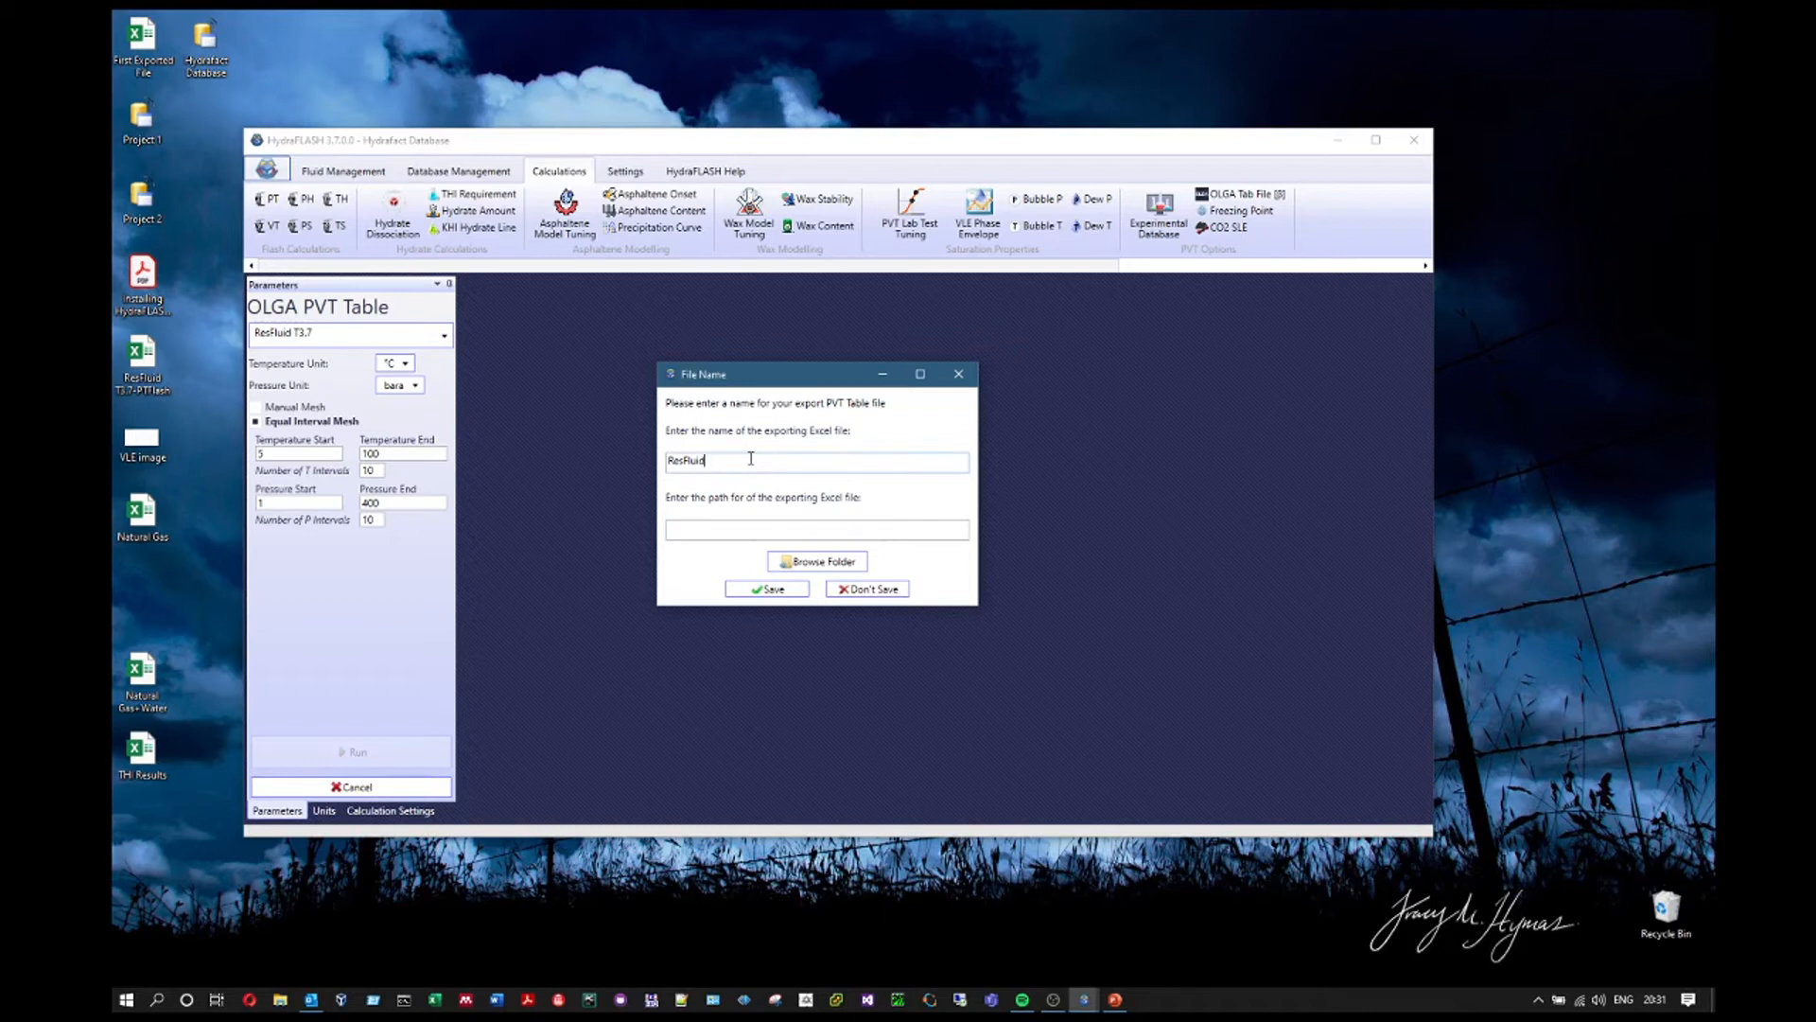
click(818, 561)
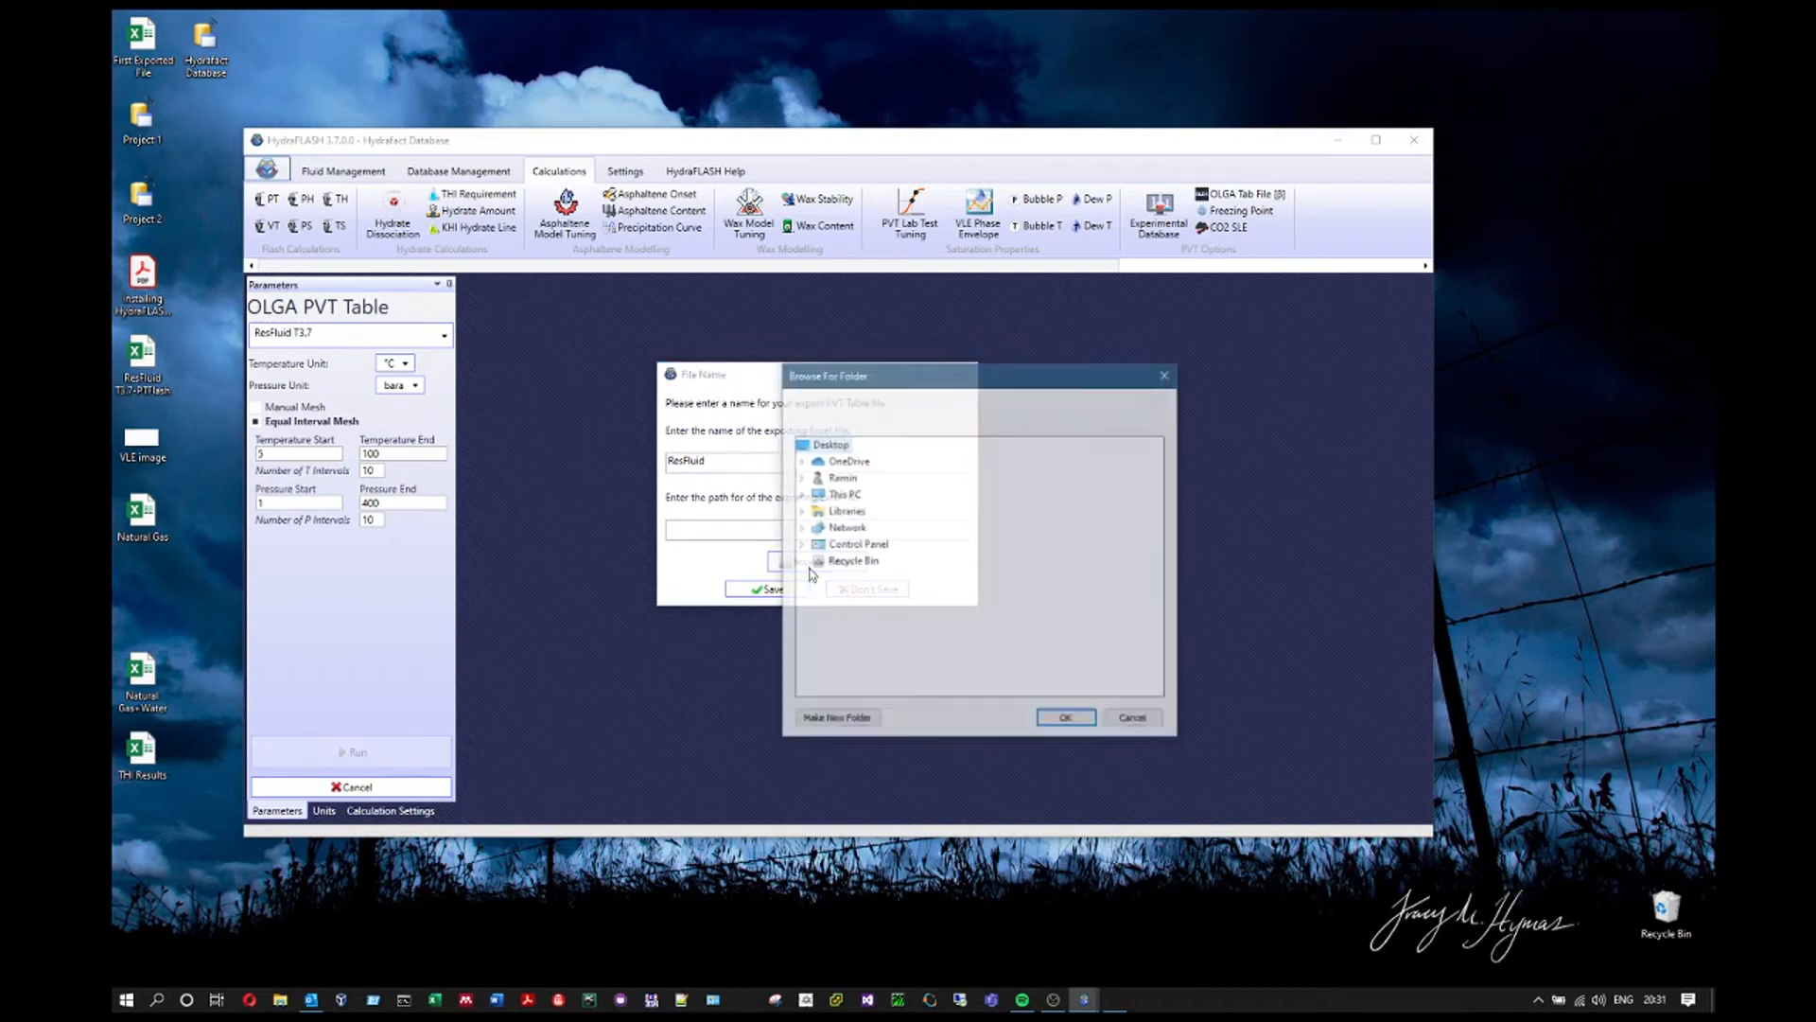
click(1073, 720)
click(773, 589)
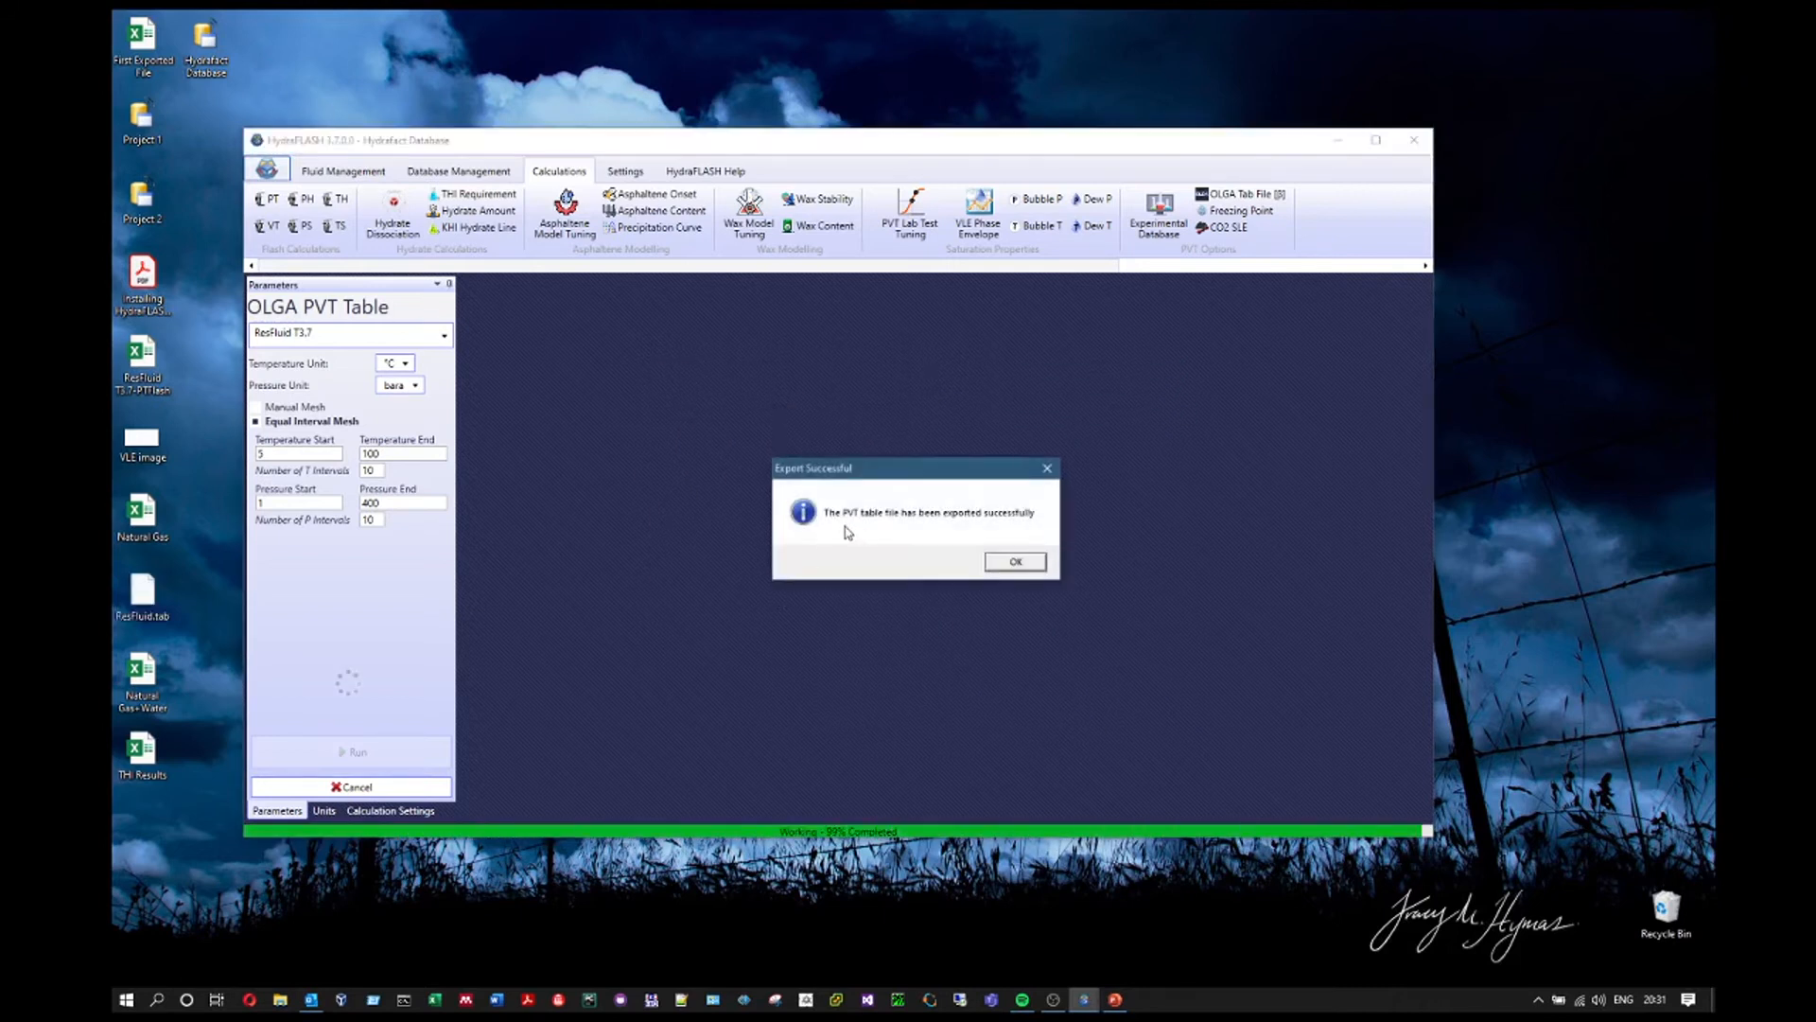
click(1013, 564)
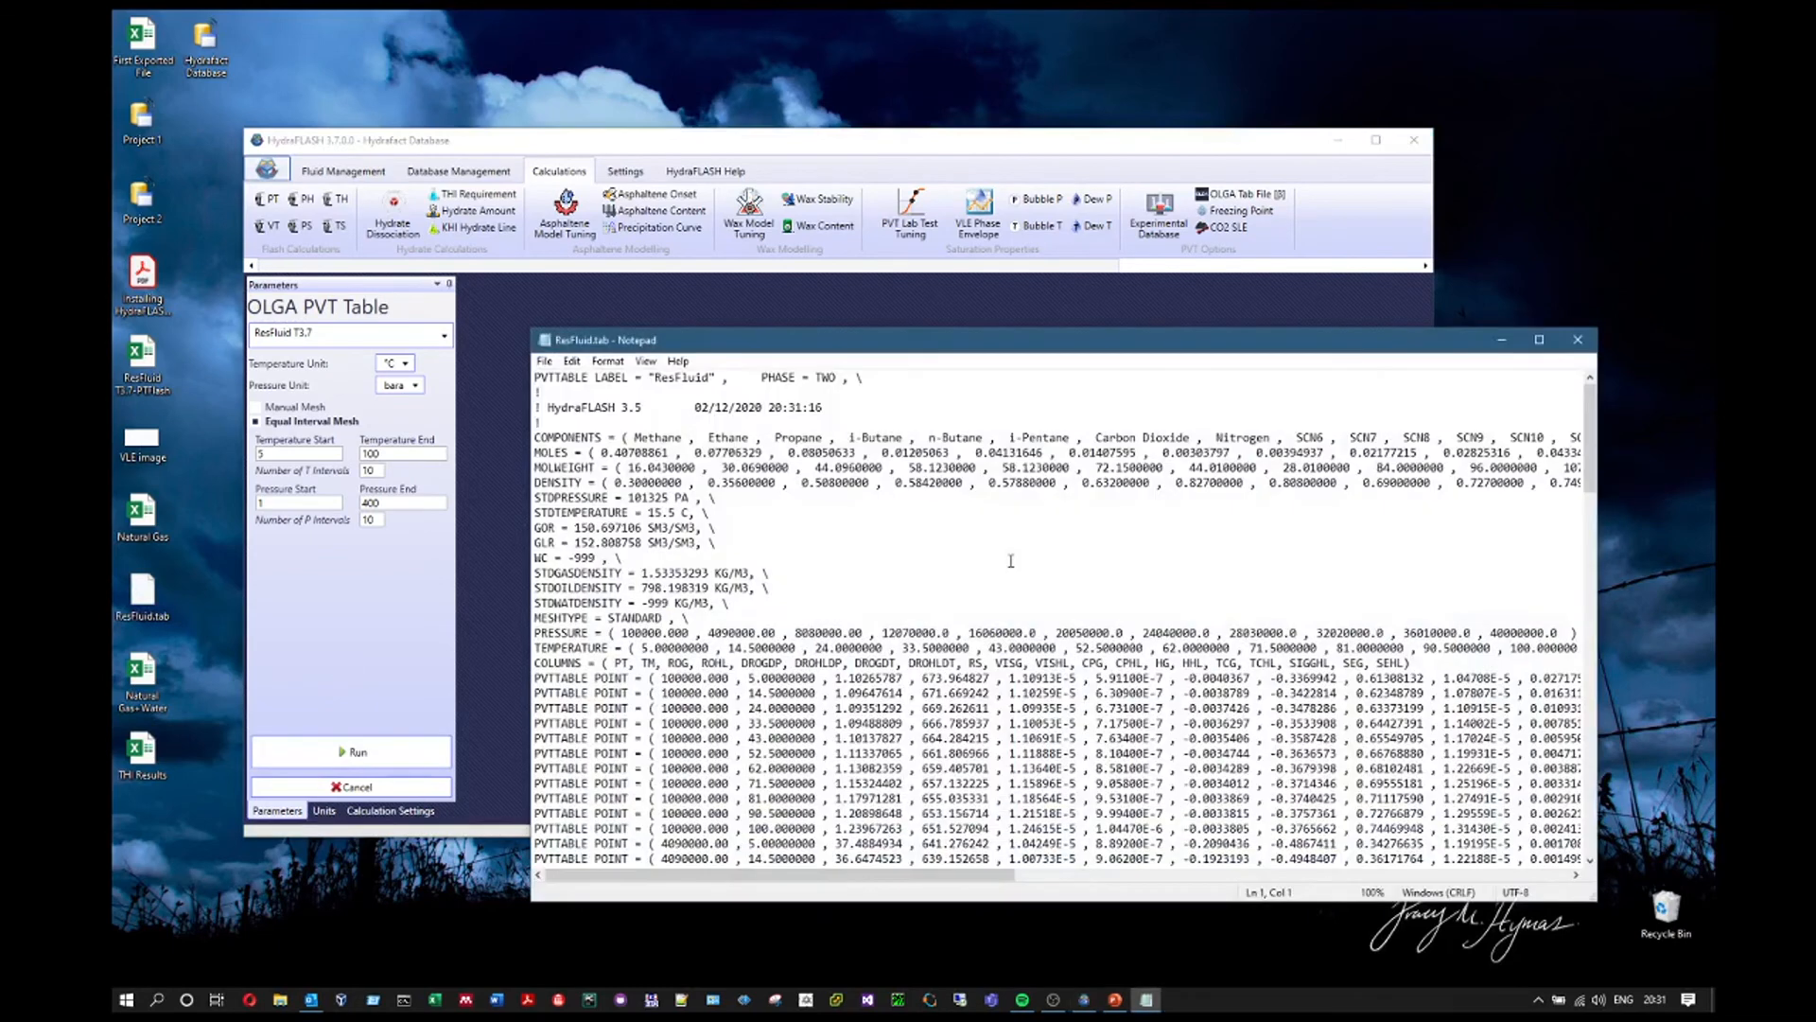
- Examine the header and the PVT table points in the exported ResFluid.tab file and close it
drag(1590, 423, 1627, 422)
drag(1025, 350, 854, 253)
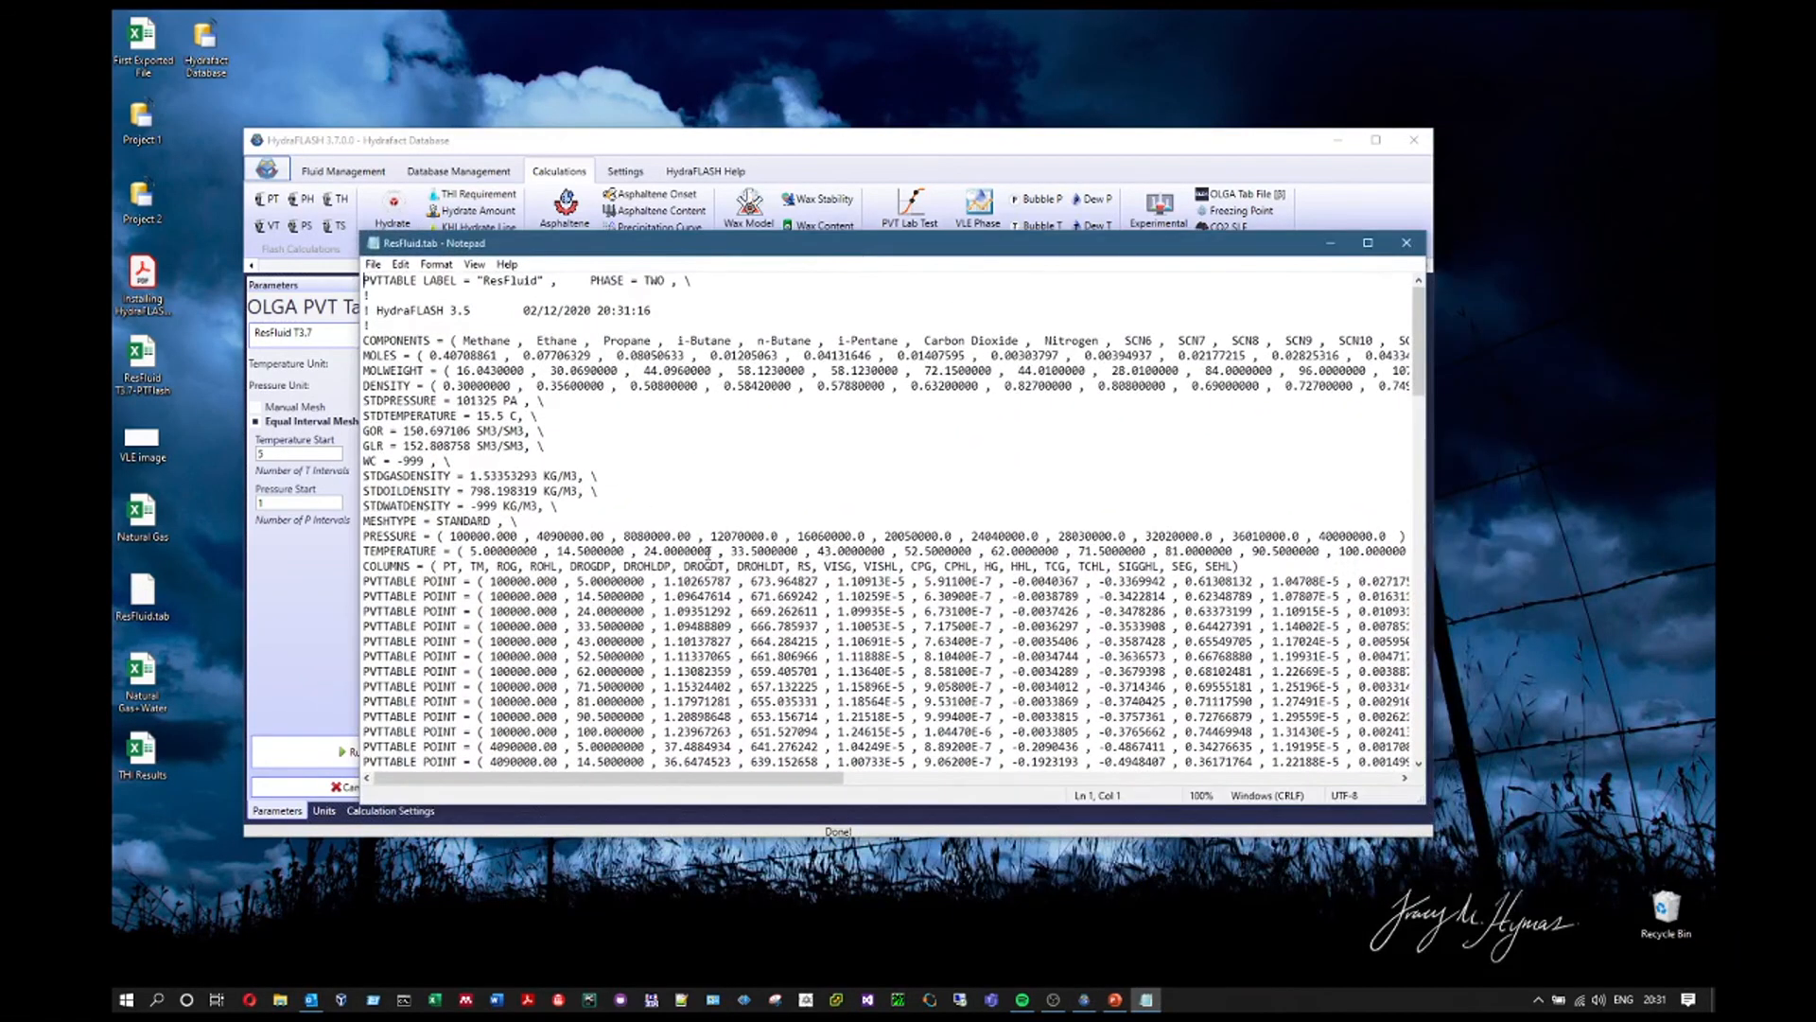
scroll(719, 565, down, 20)
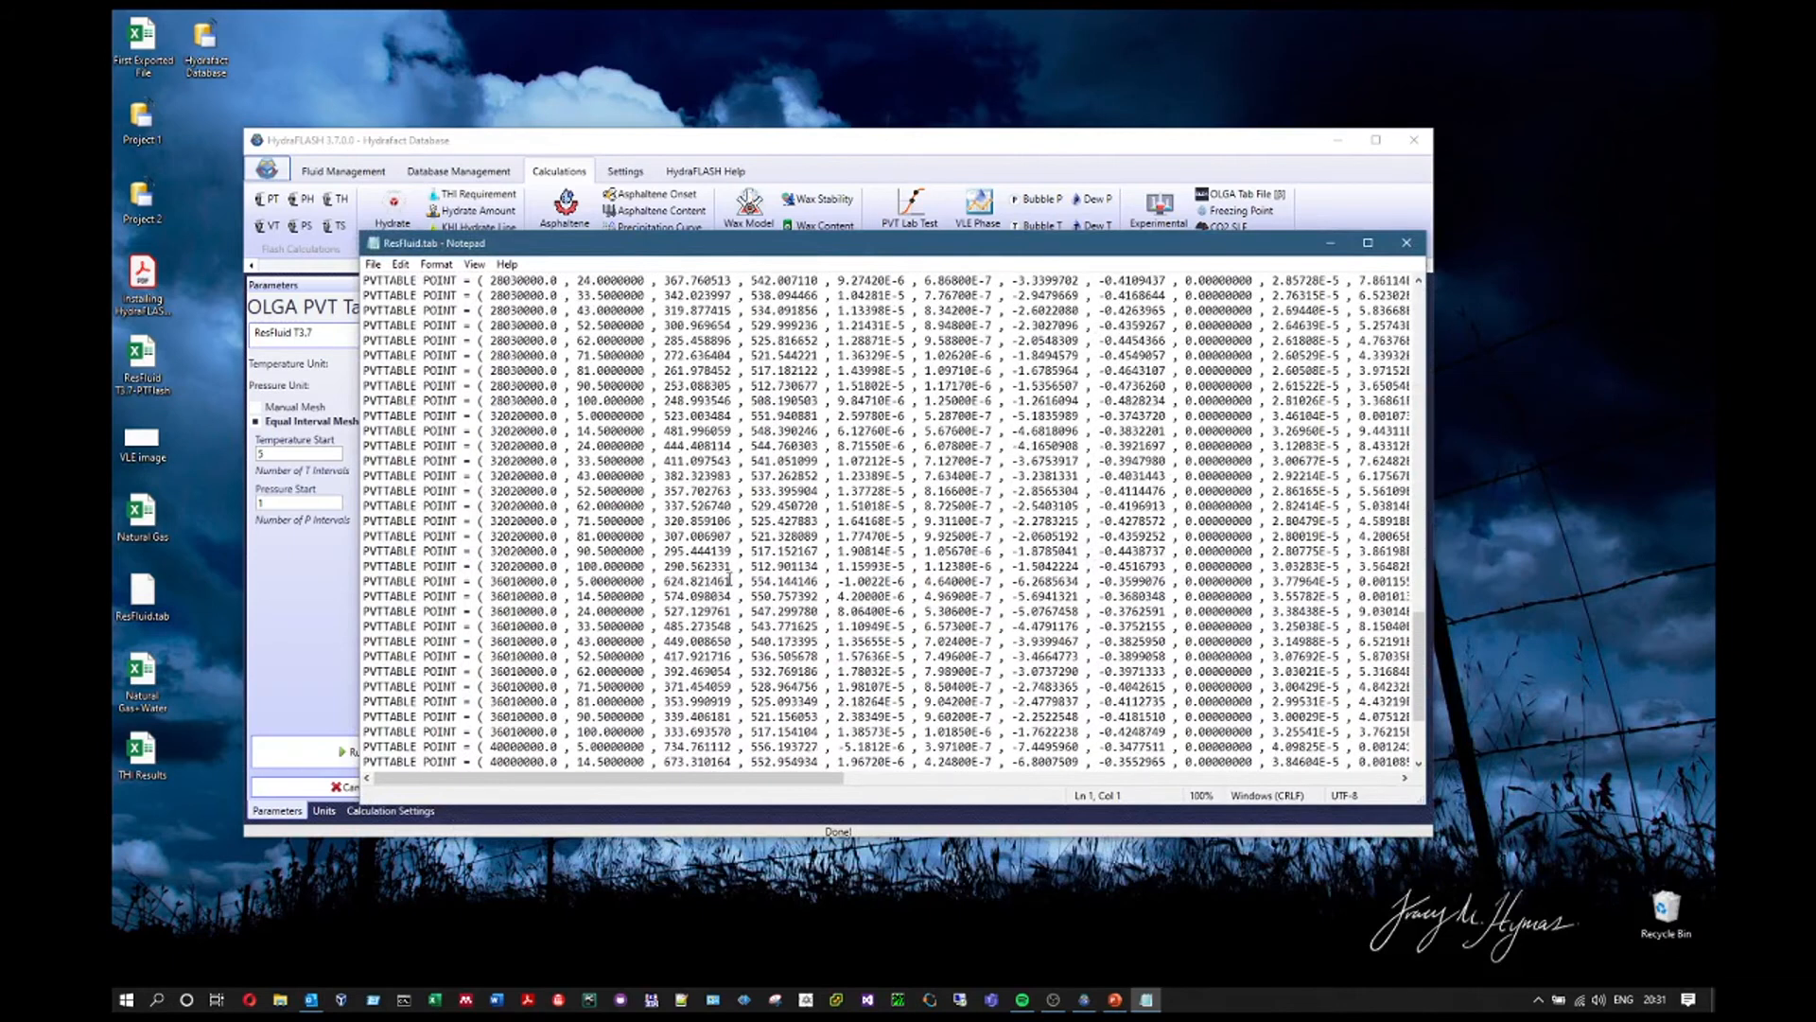
scroll(729, 579, down, 4)
click(1407, 242)
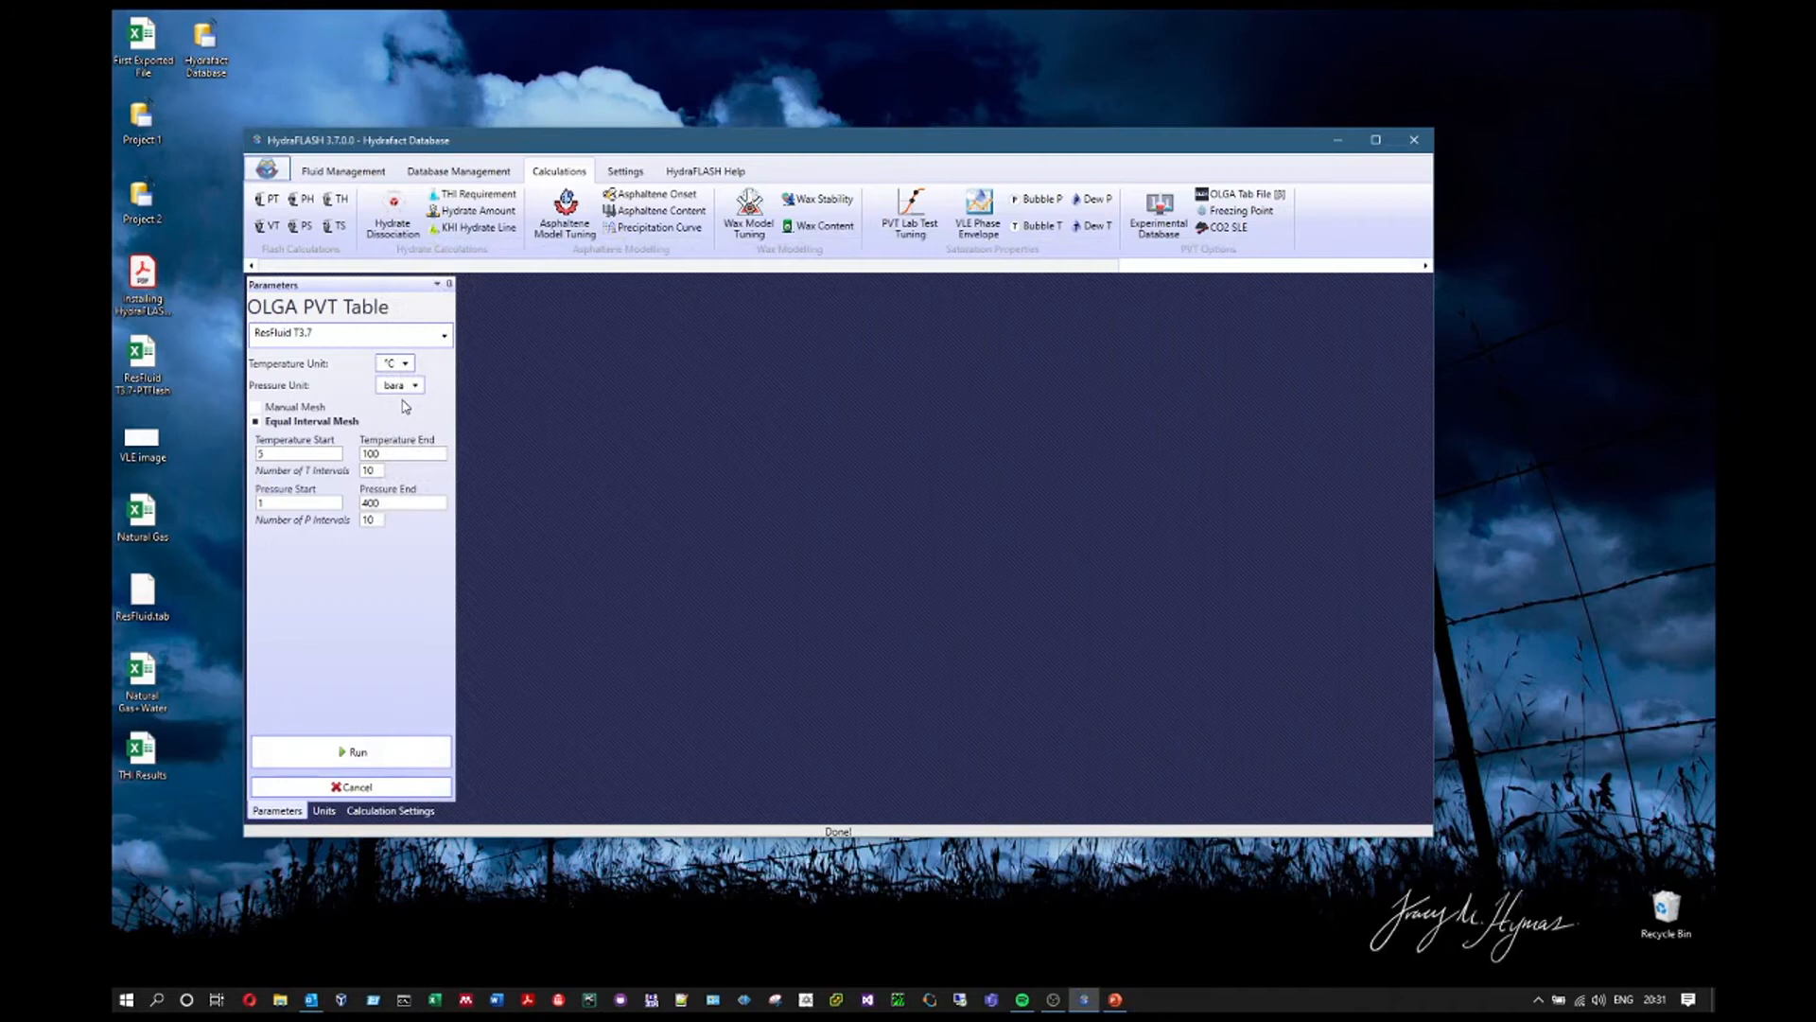
- Set the number of temperature and pressure intervals to 2 each and run the calculation
drag(381, 472, 331, 532)
text(22)
click(393, 749)
- Export the PVT table to the Desktop as ResFluid2, and review and close the exported file
click(860, 475)
key(BackSpace)
key(BackSpace)
key(BackSpace)
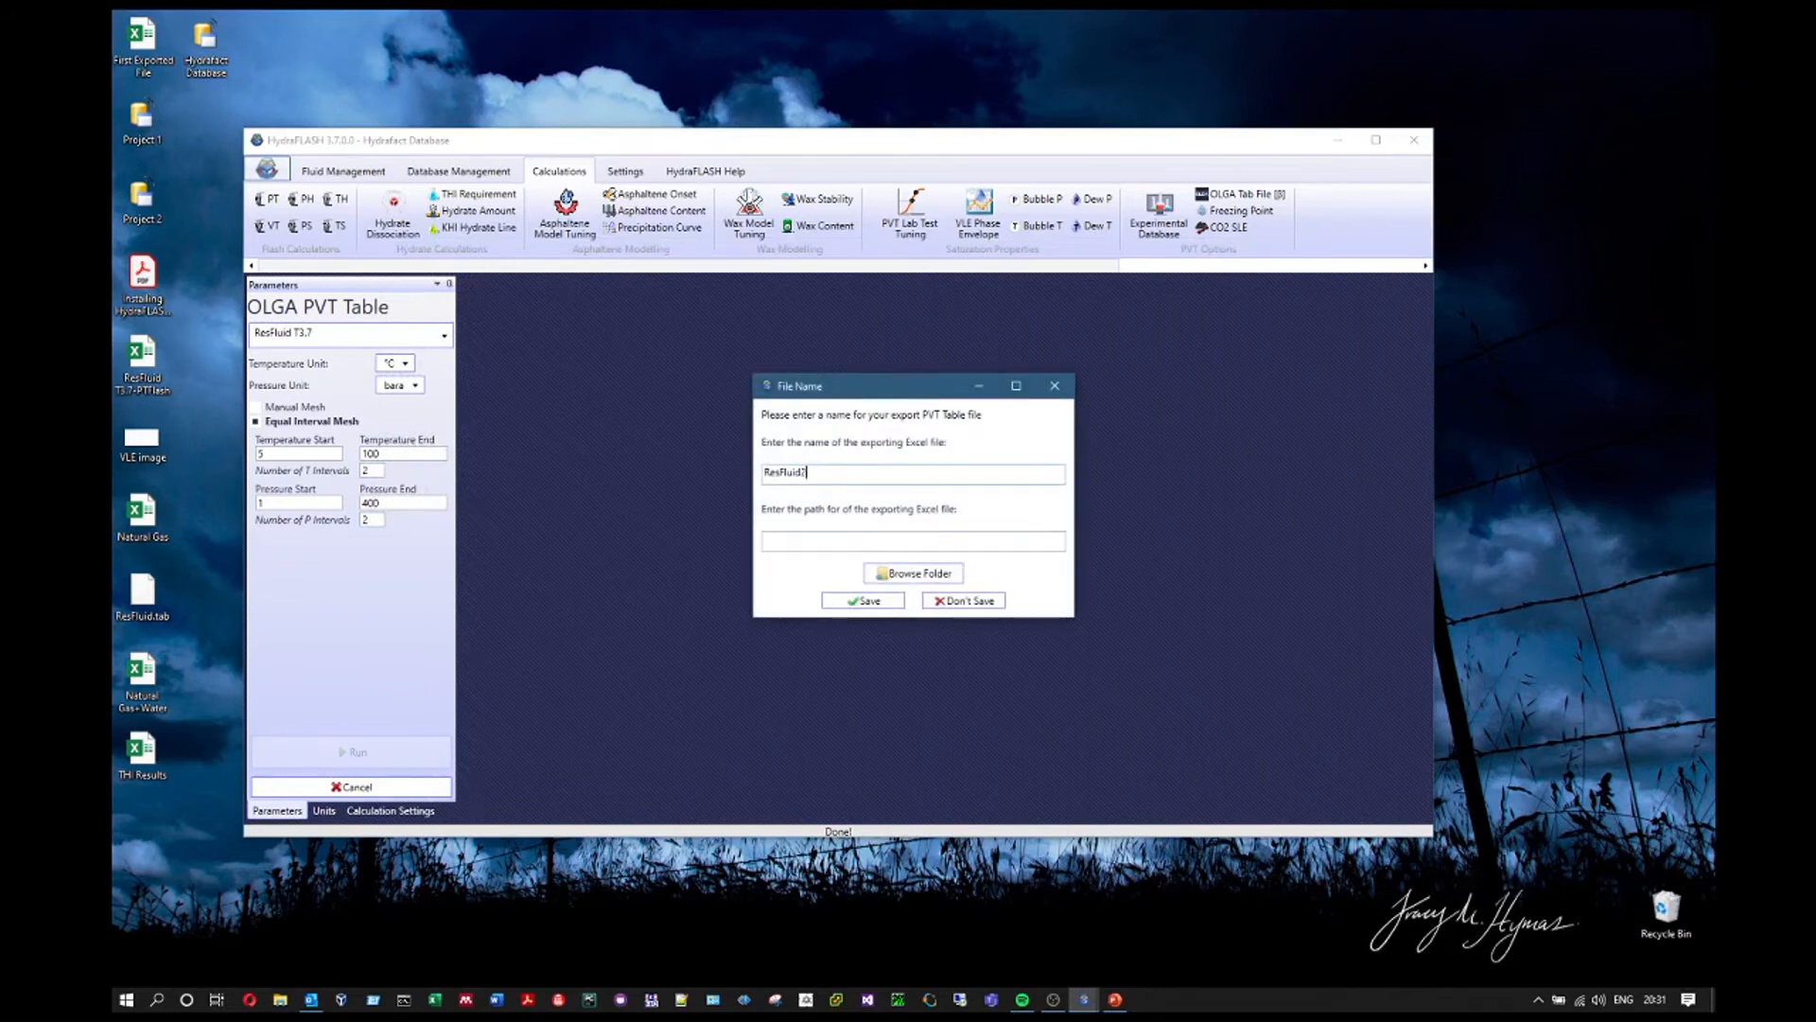
click(923, 574)
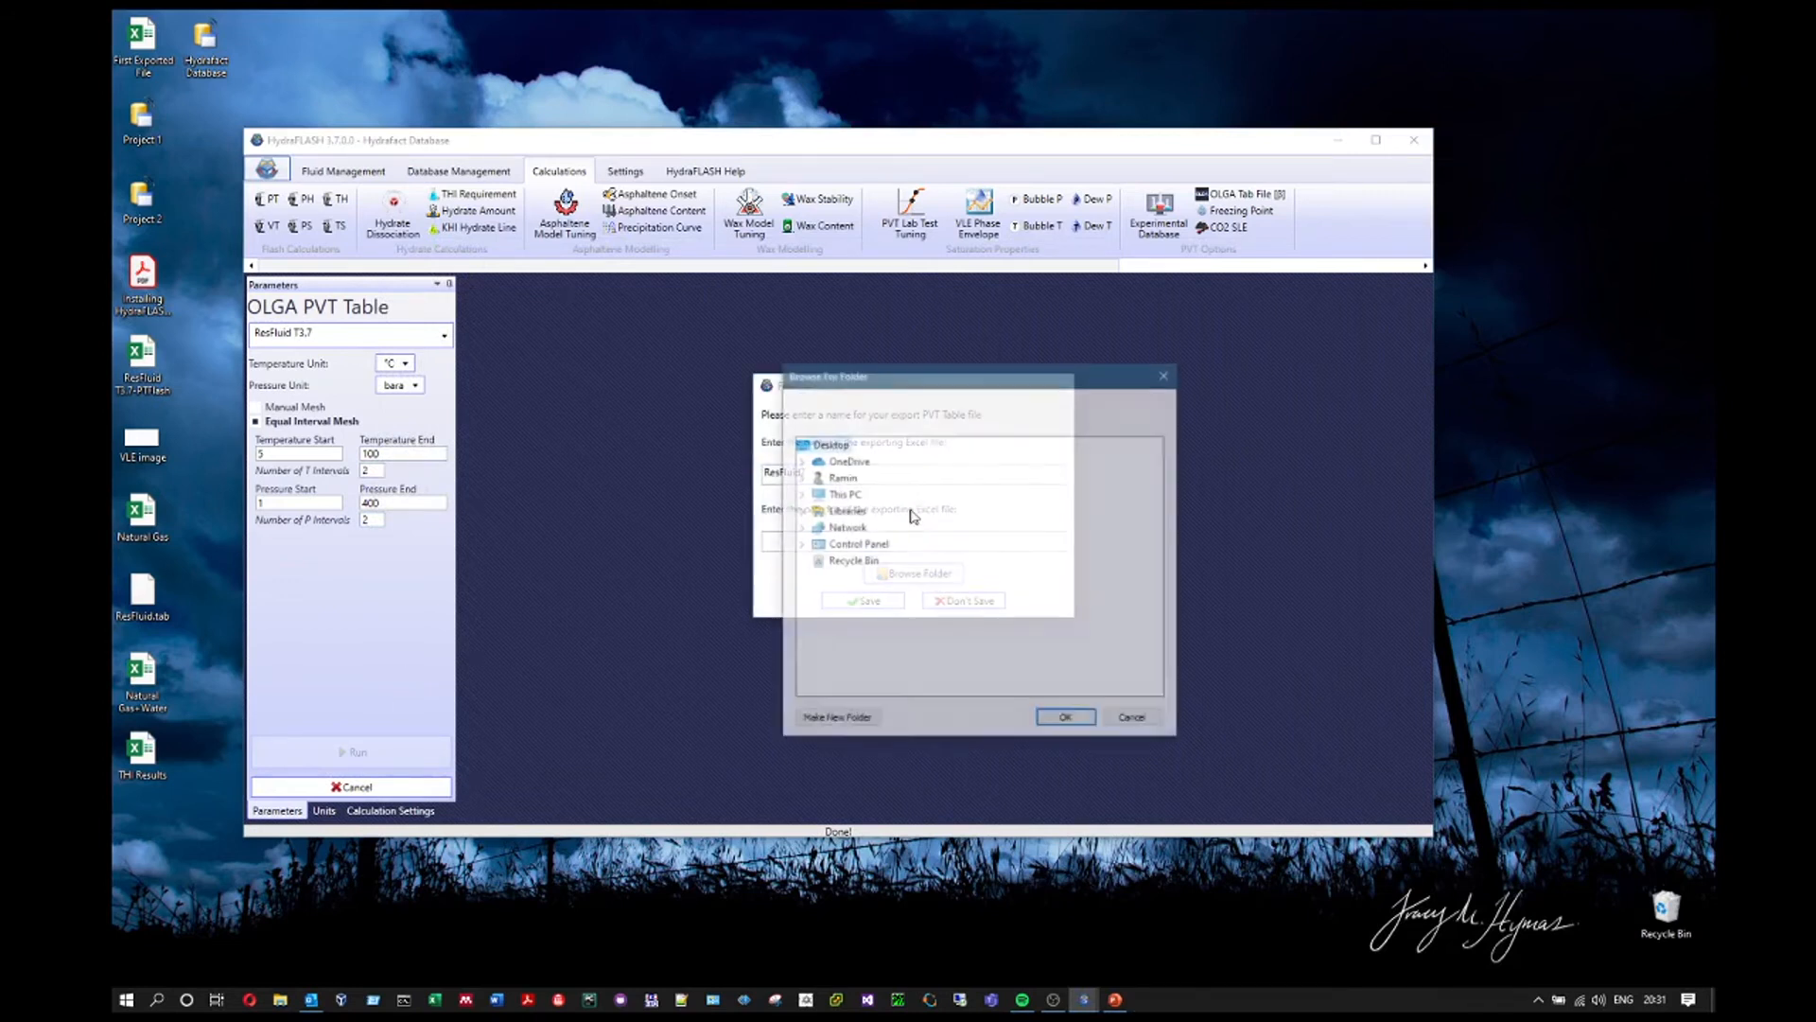
click(1066, 720)
click(880, 600)
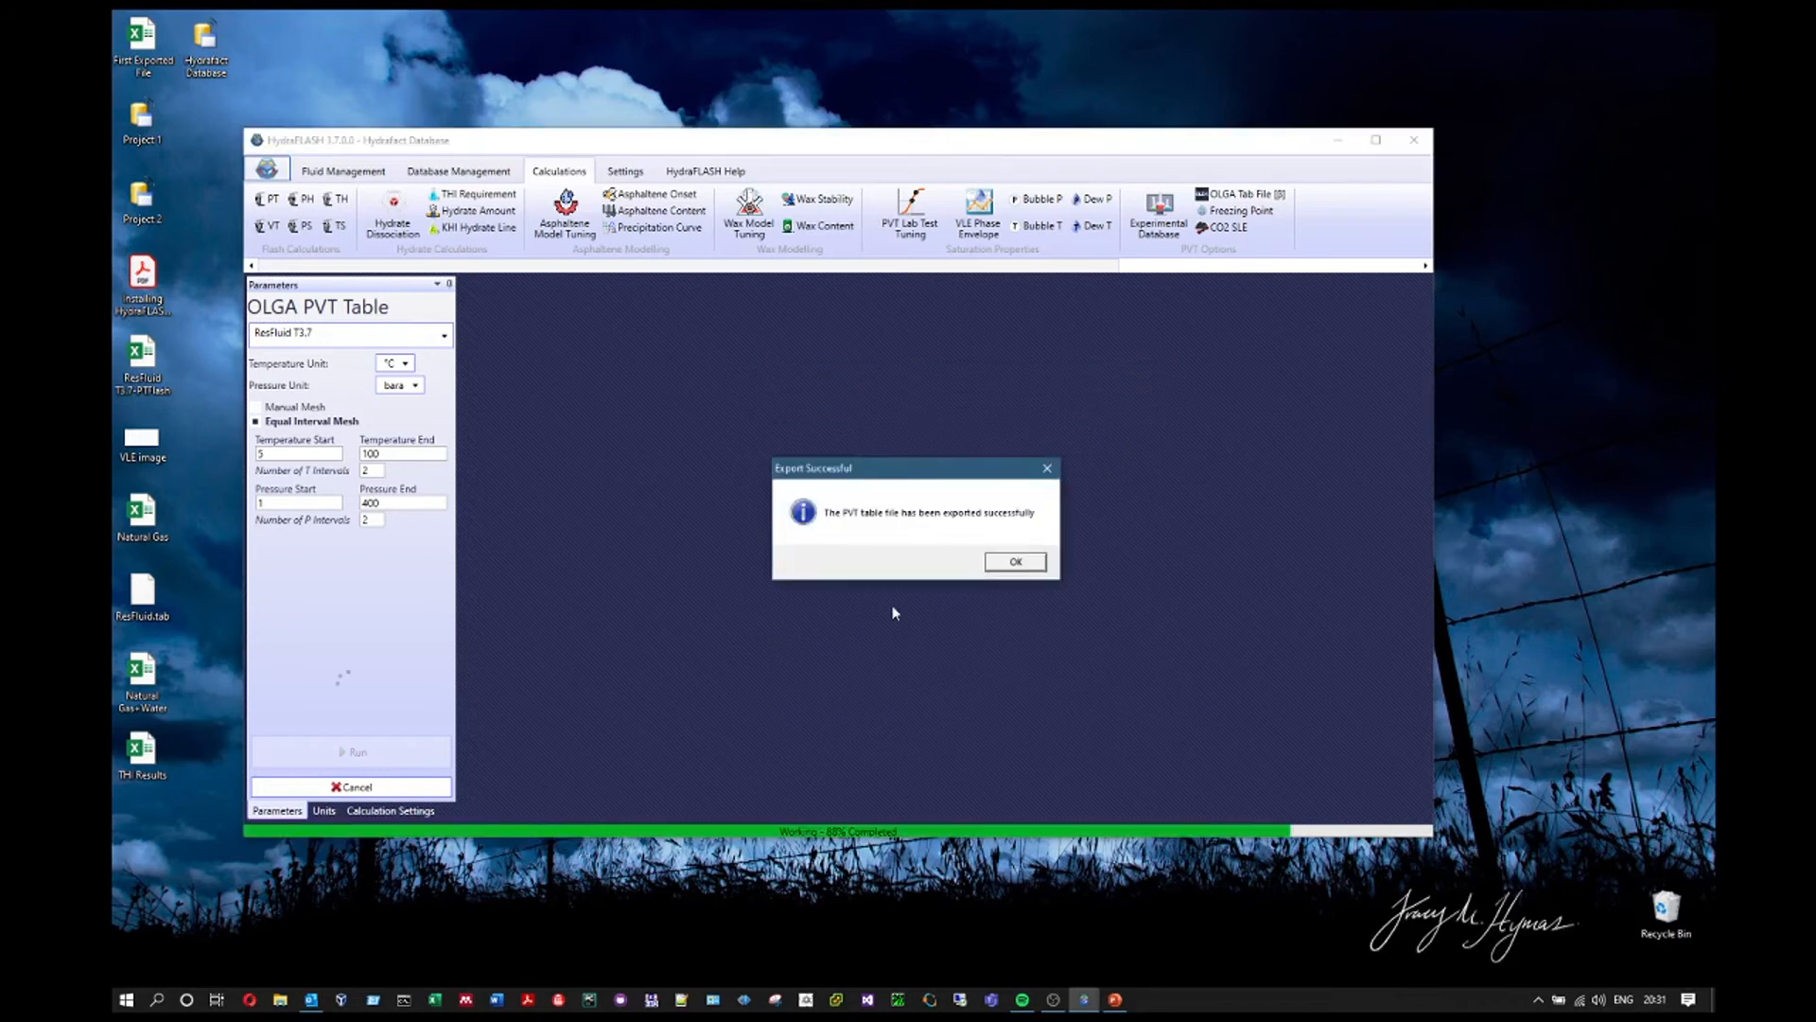
click(1013, 564)
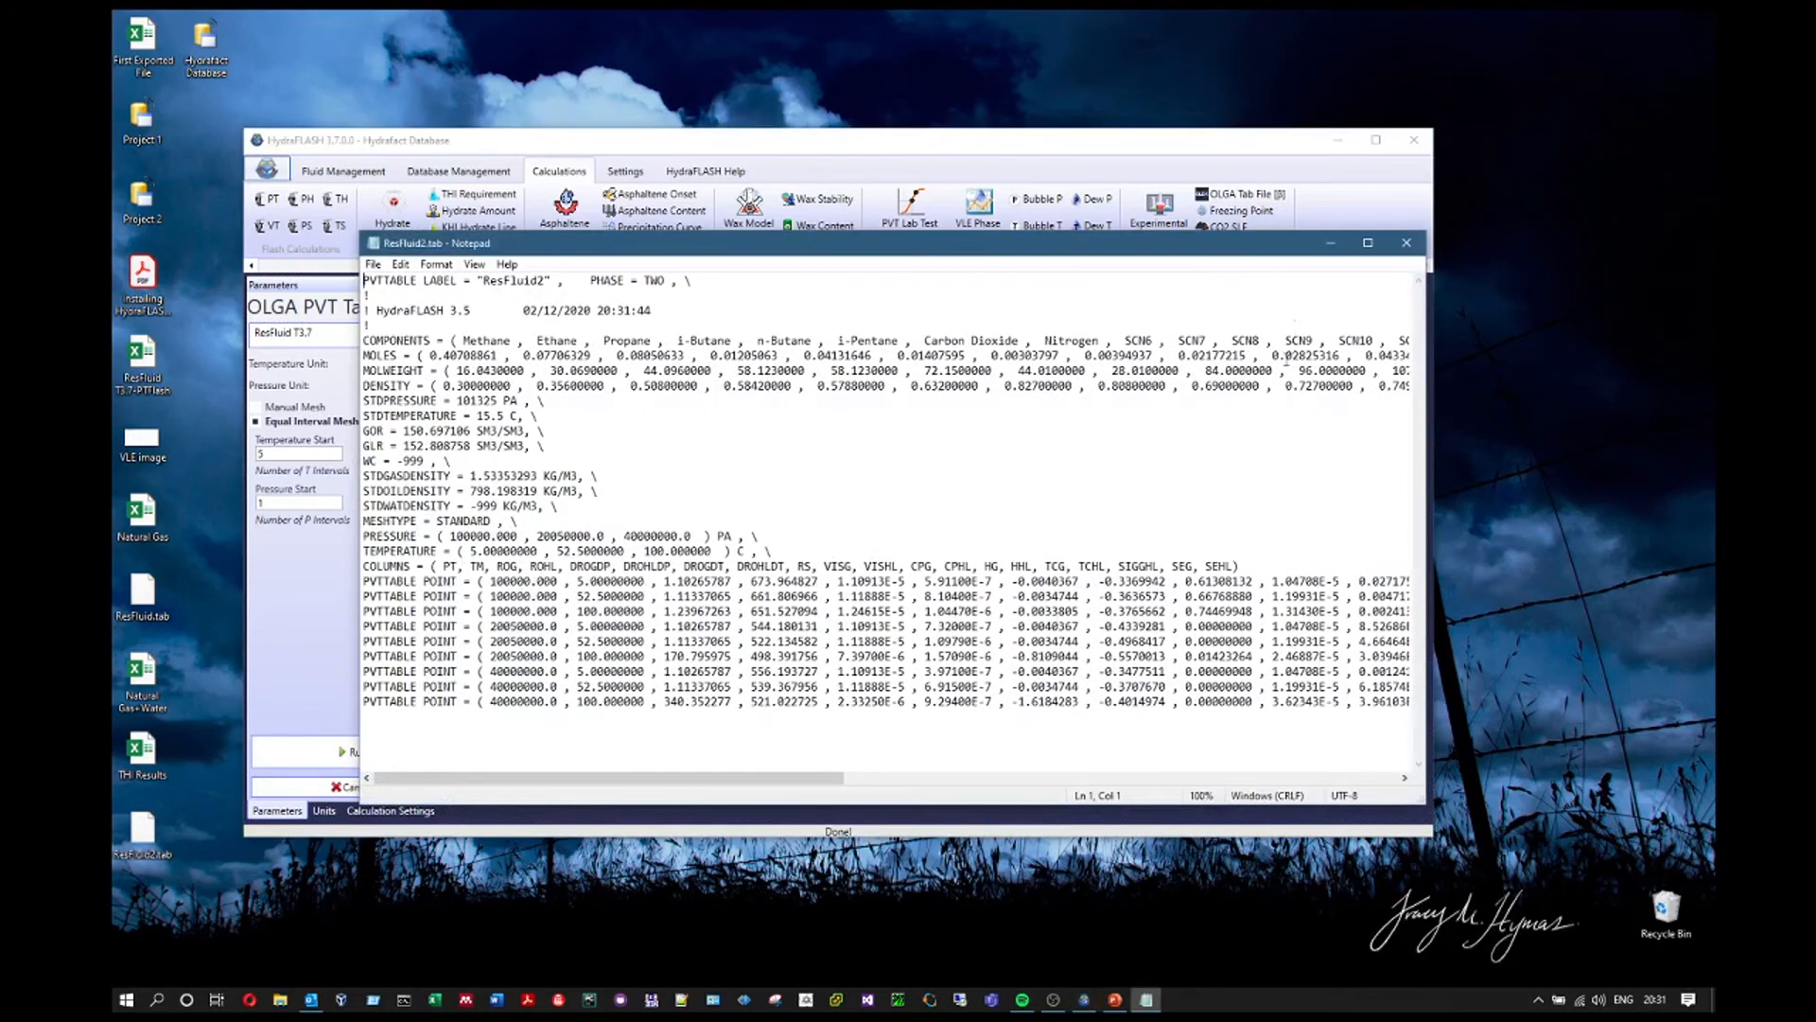
drag(1203, 234, 1469, 416)
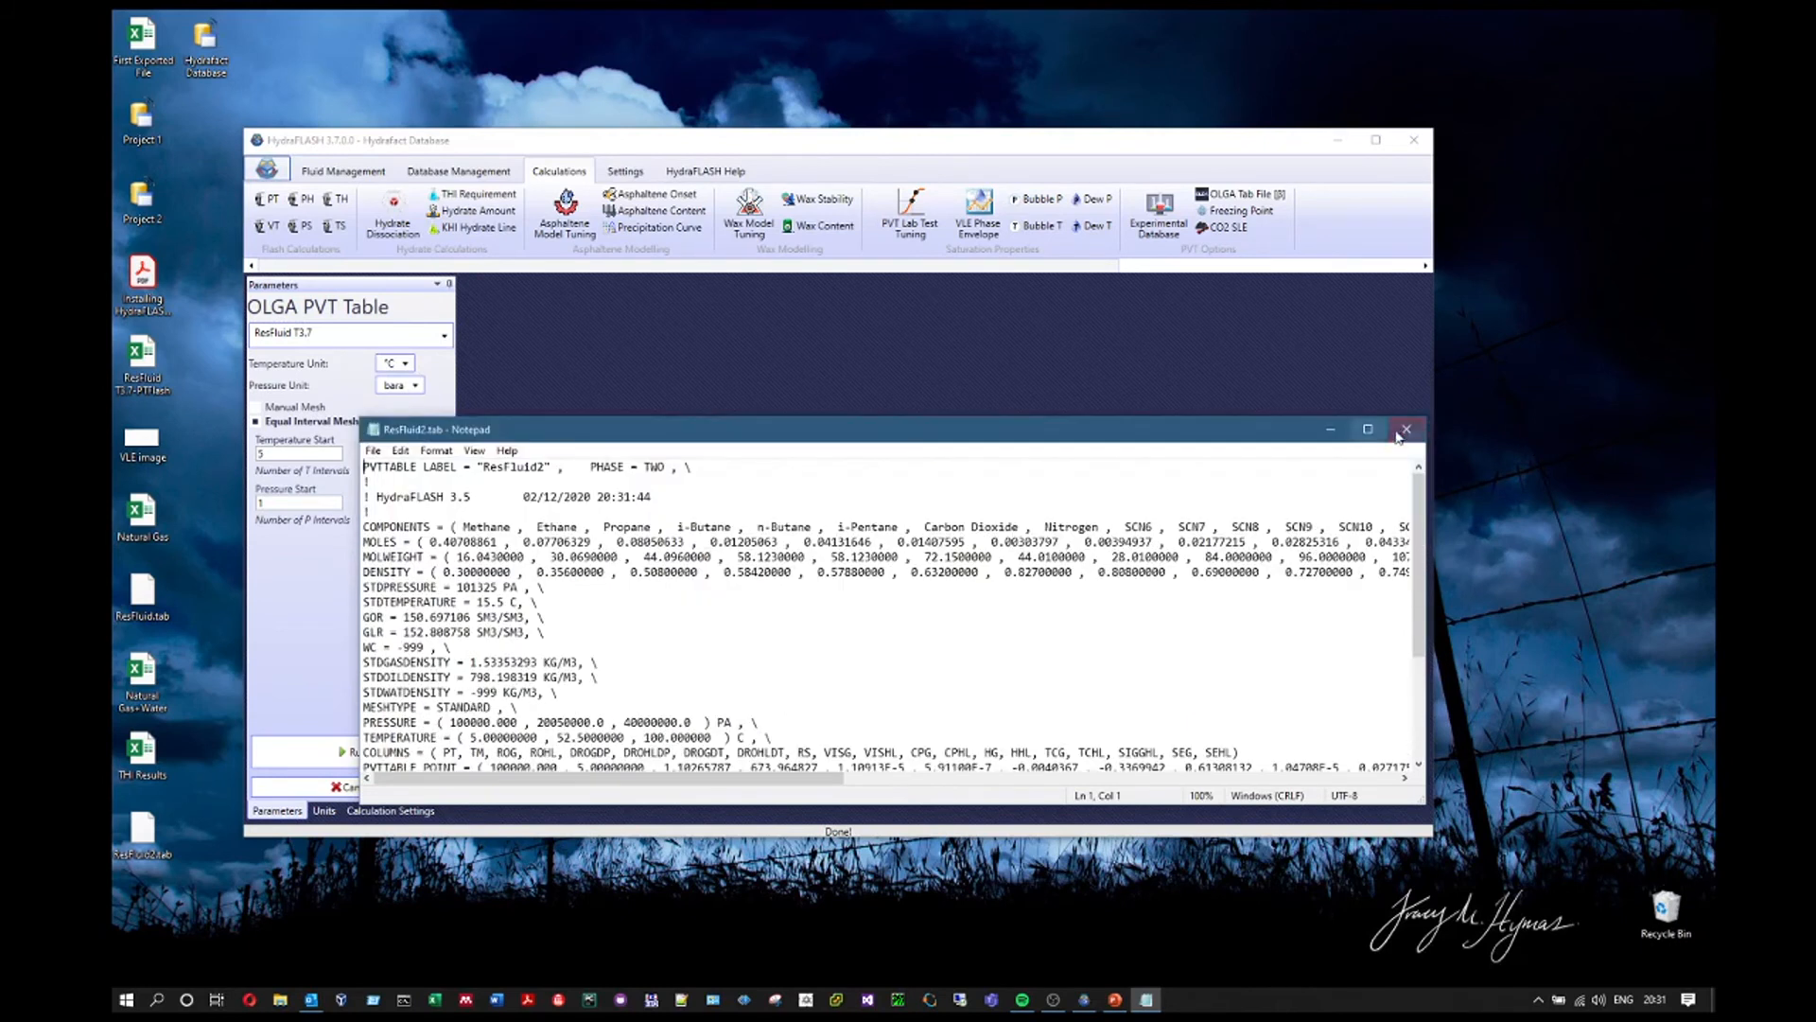
click(1407, 422)
- Try a PVT table export to the Desktop with 100 temperature and 100 pressure intervals, and cancel the running calculation
drag(377, 470, 343, 528)
text(100)
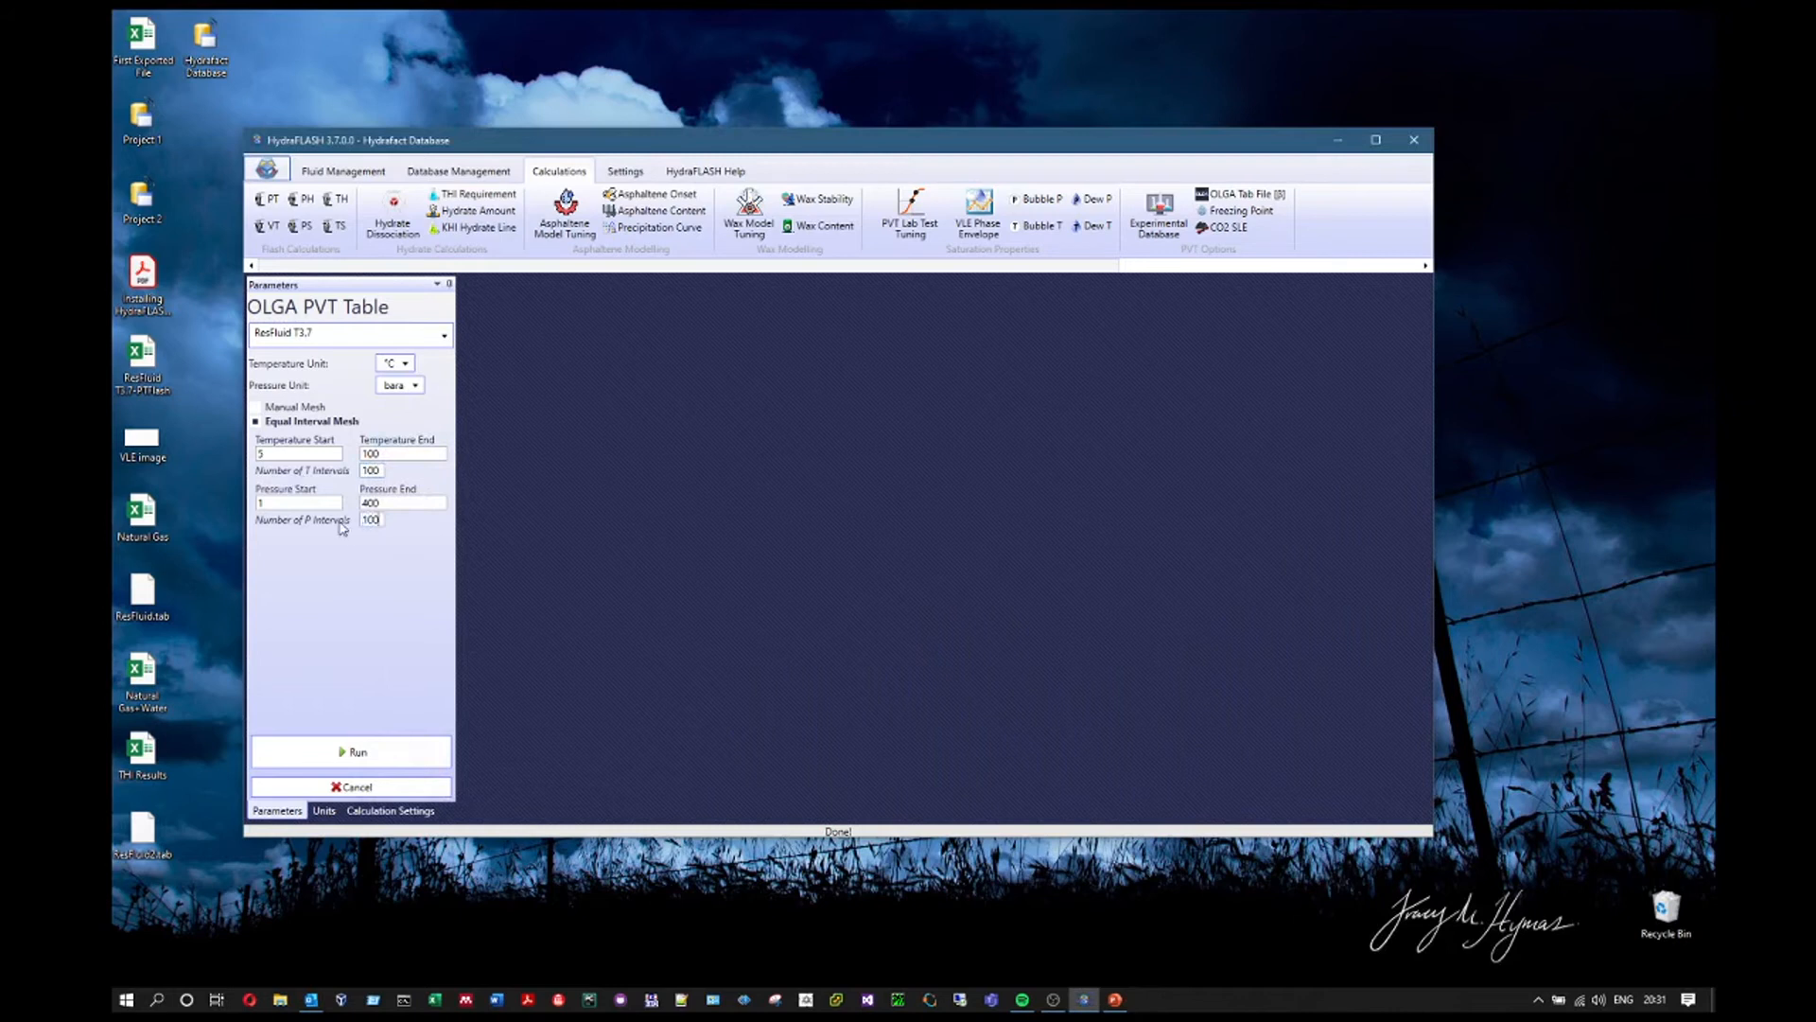
click(388, 749)
click(834, 470)
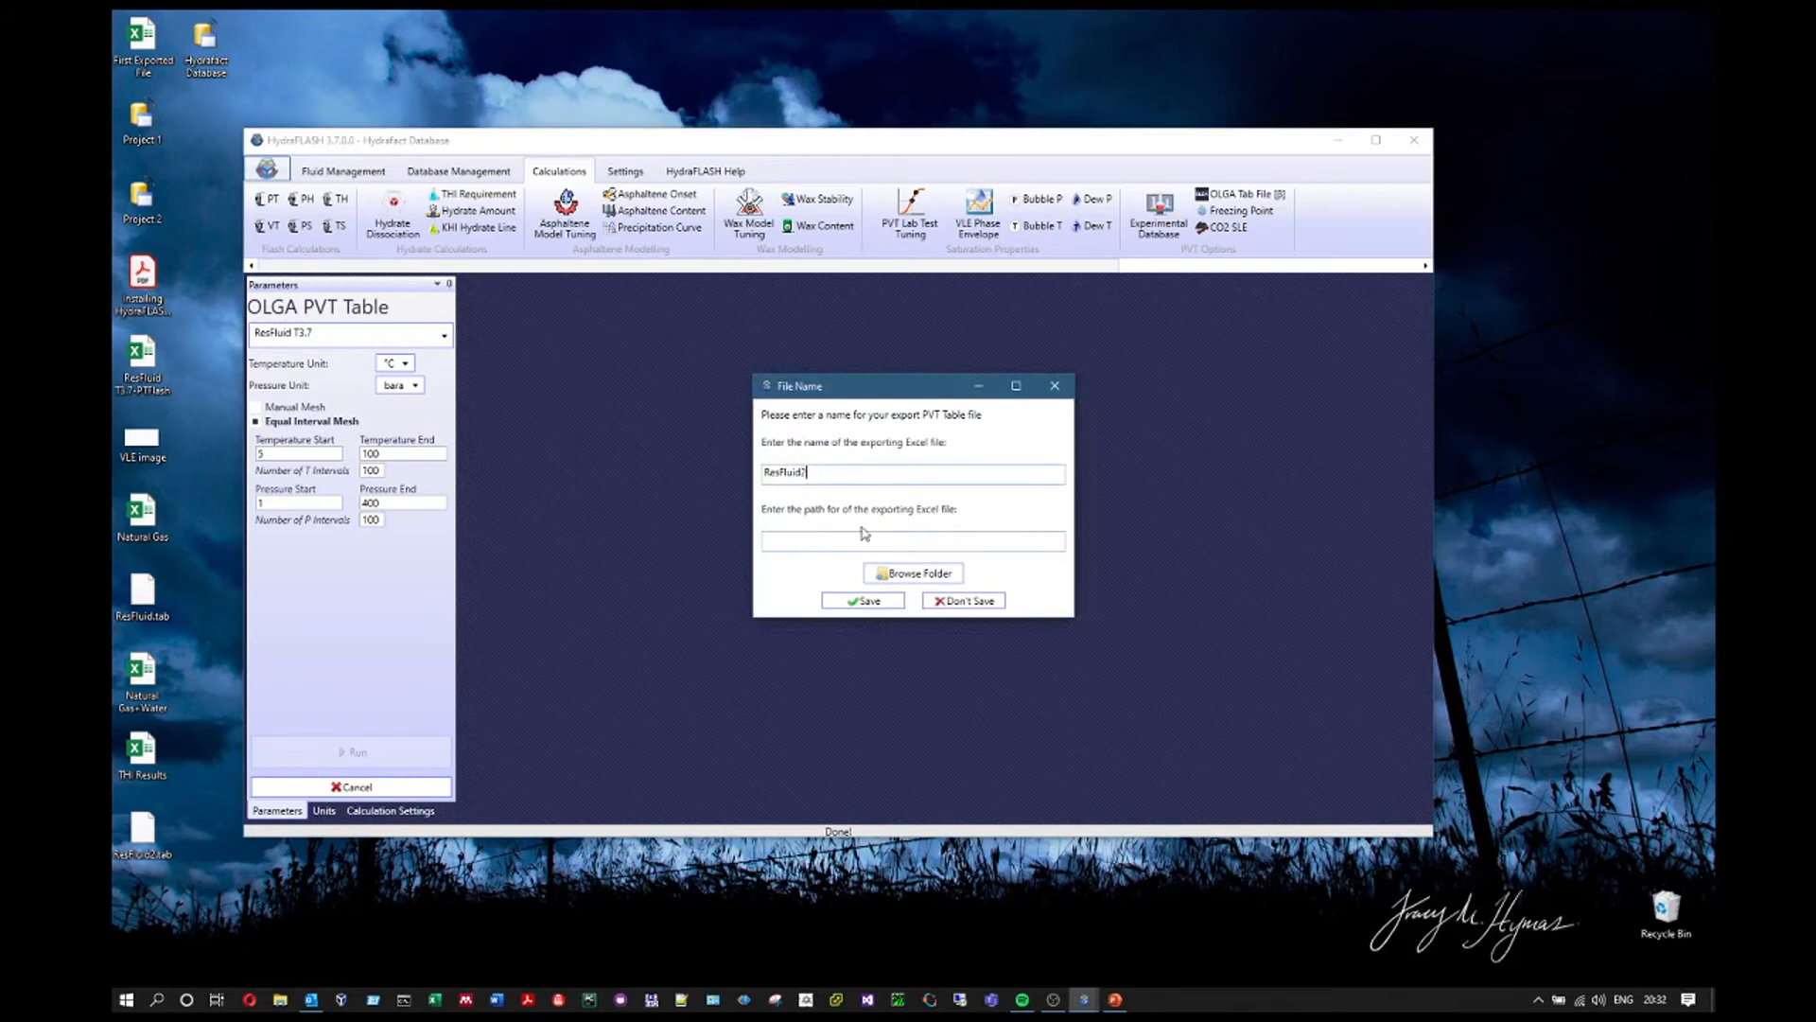
click(908, 573)
click(1077, 719)
click(870, 602)
click(974, 562)
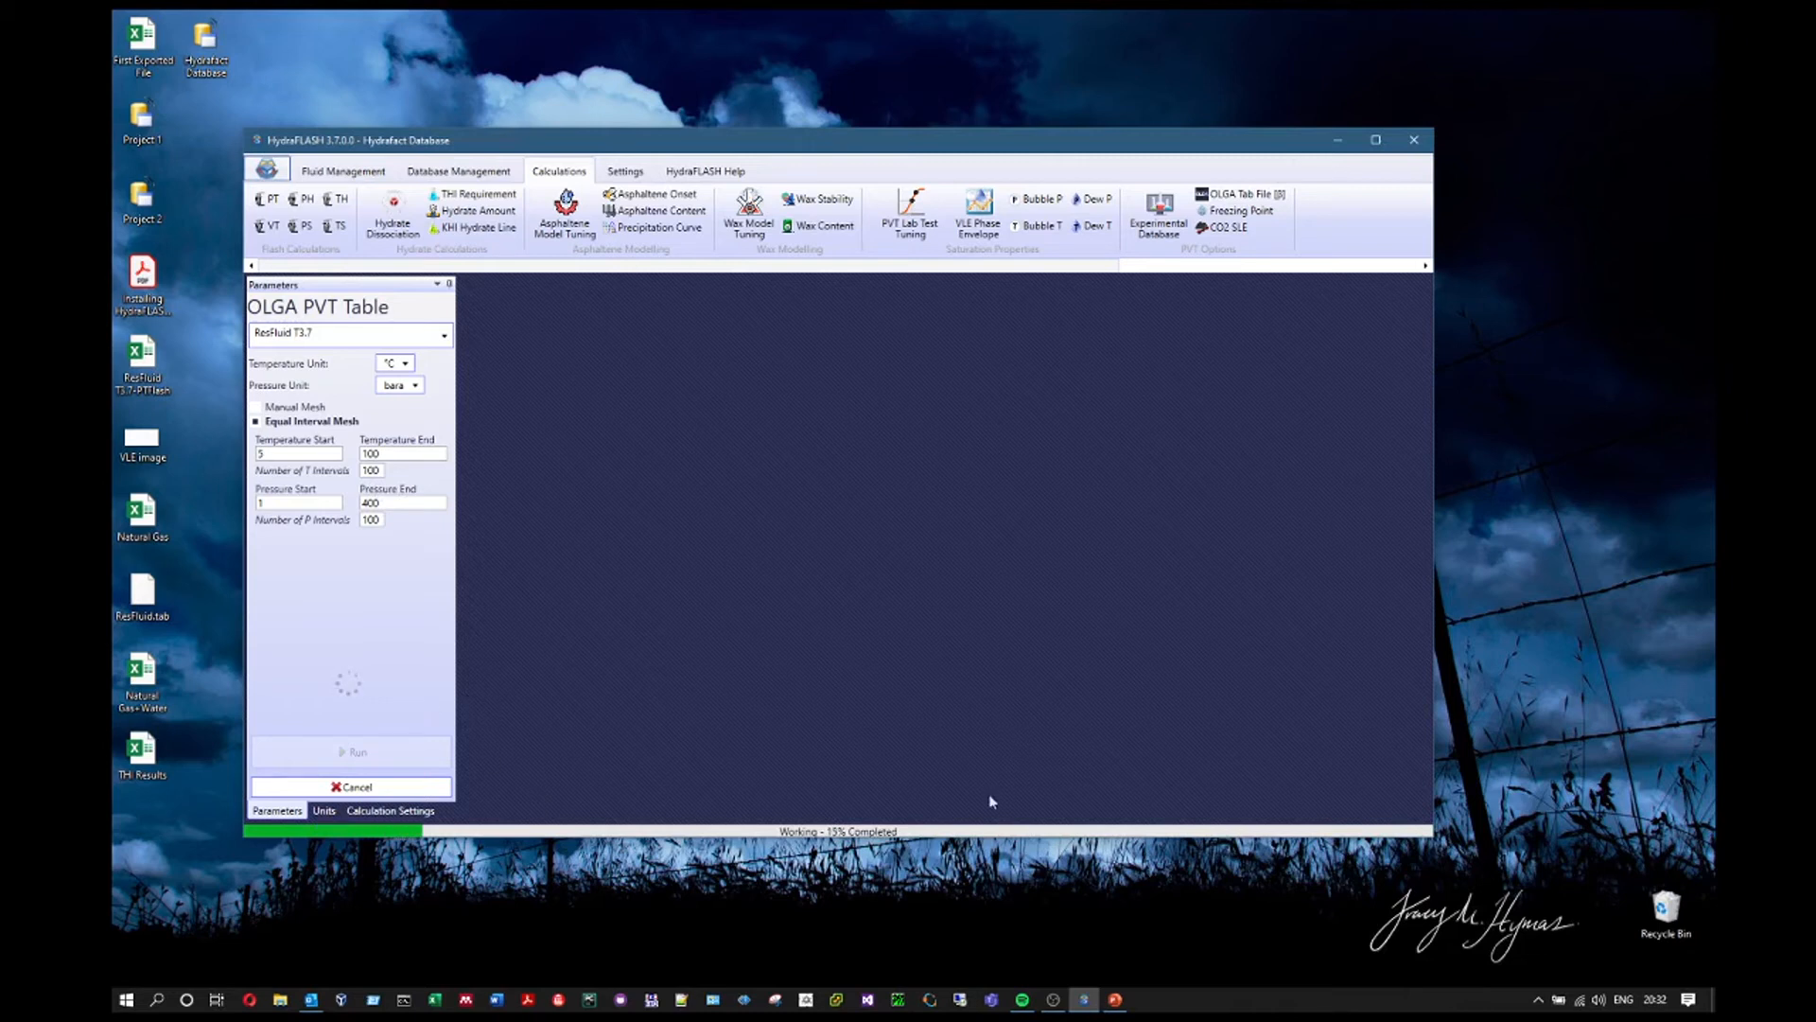
click(397, 787)
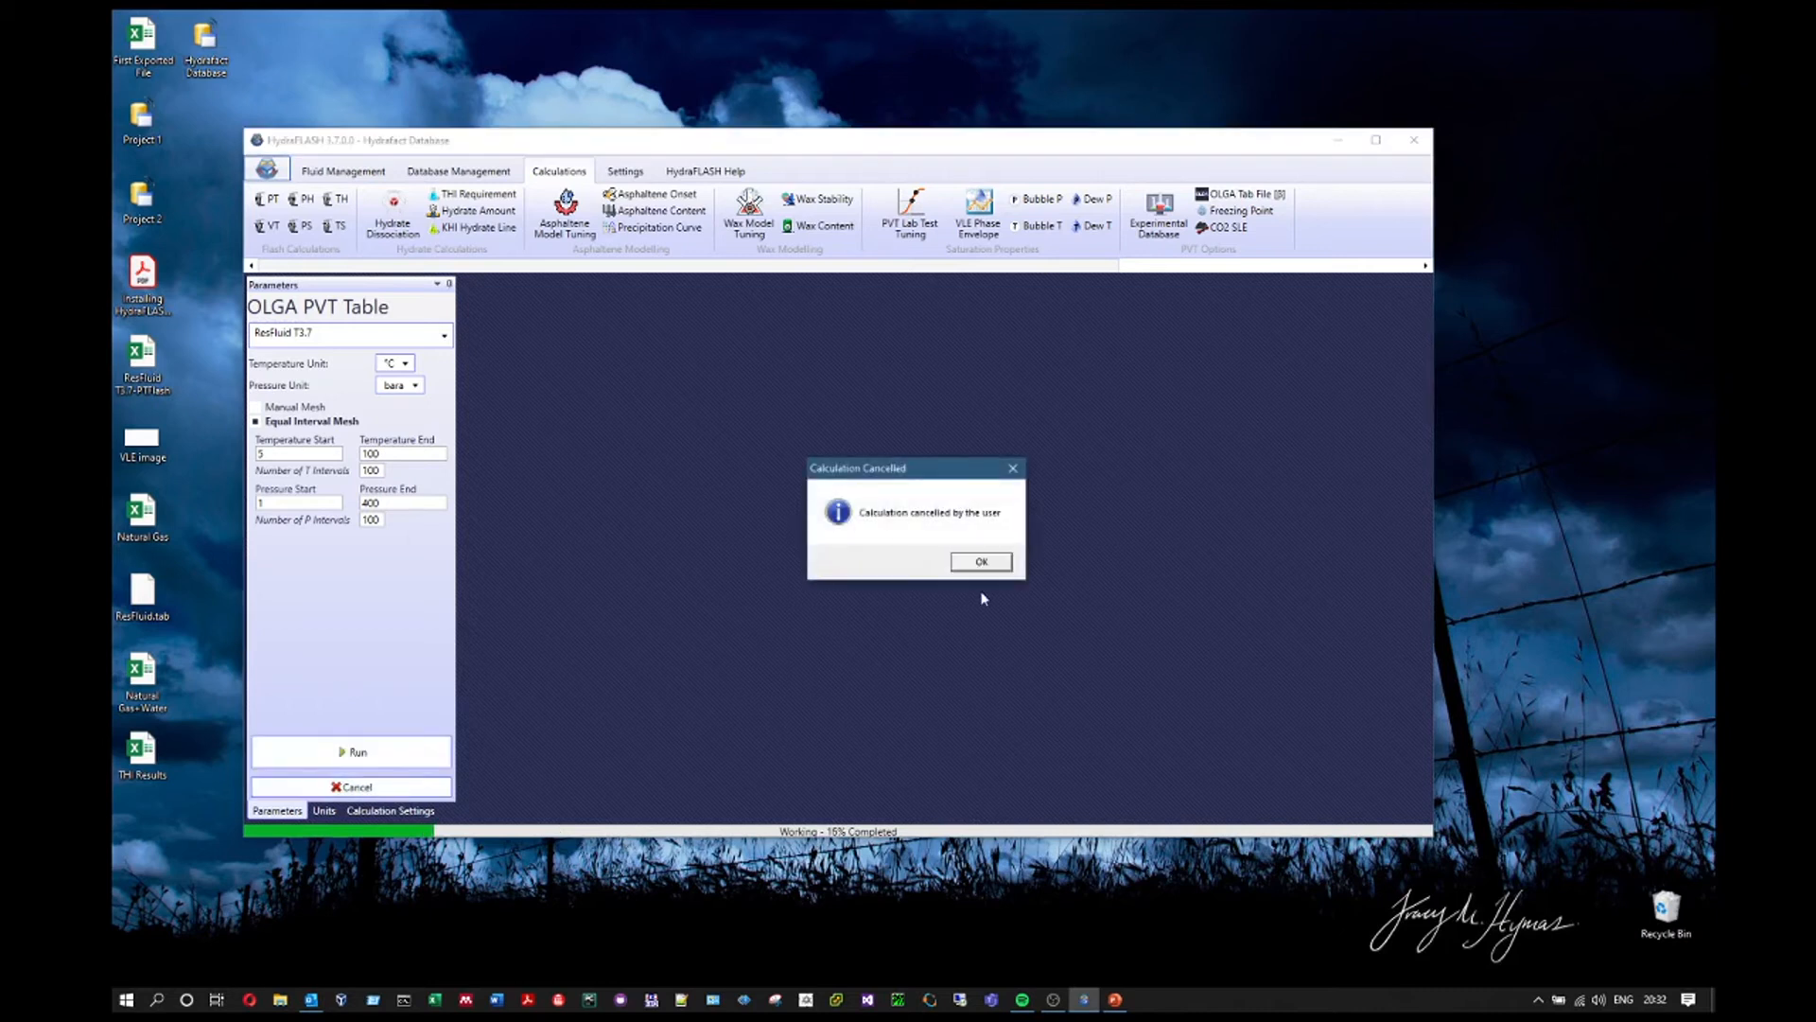
click(980, 562)
- Set the number of temperature and pressure intervals to 10 each and run the calculation
double_click(369, 471)
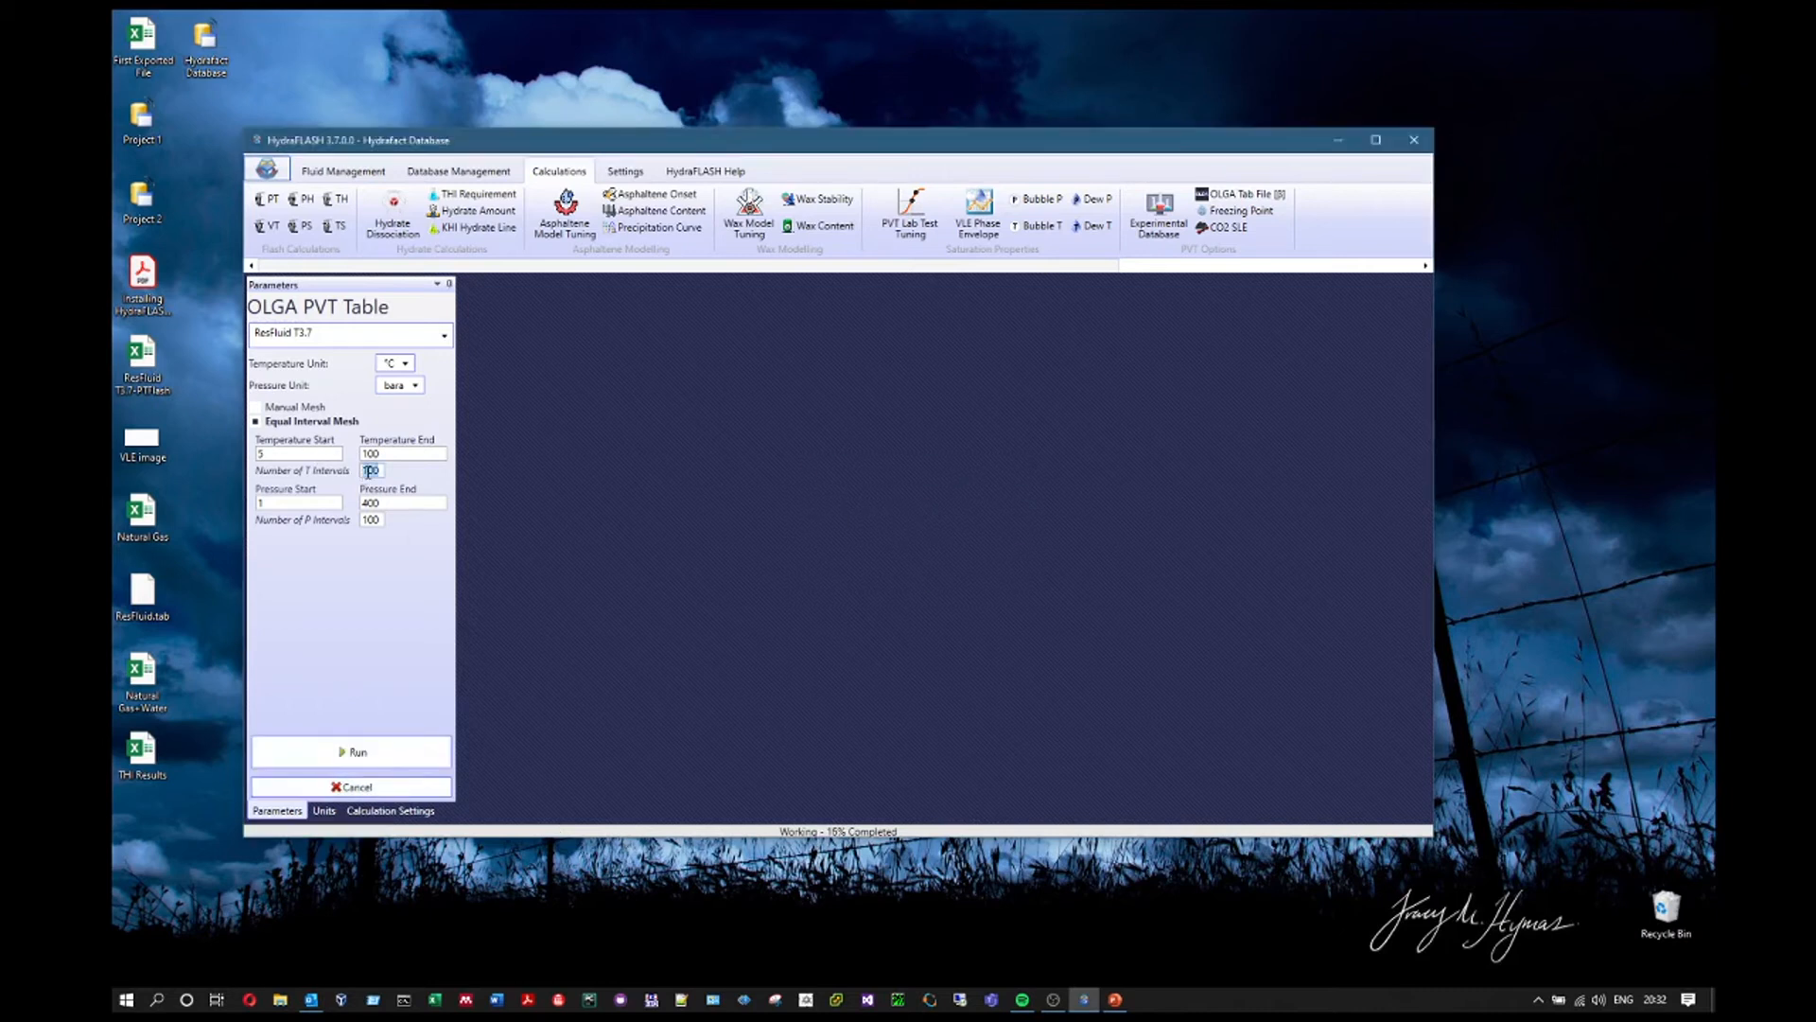
text(100)
double_click(370, 520)
text(1)
click(368, 755)
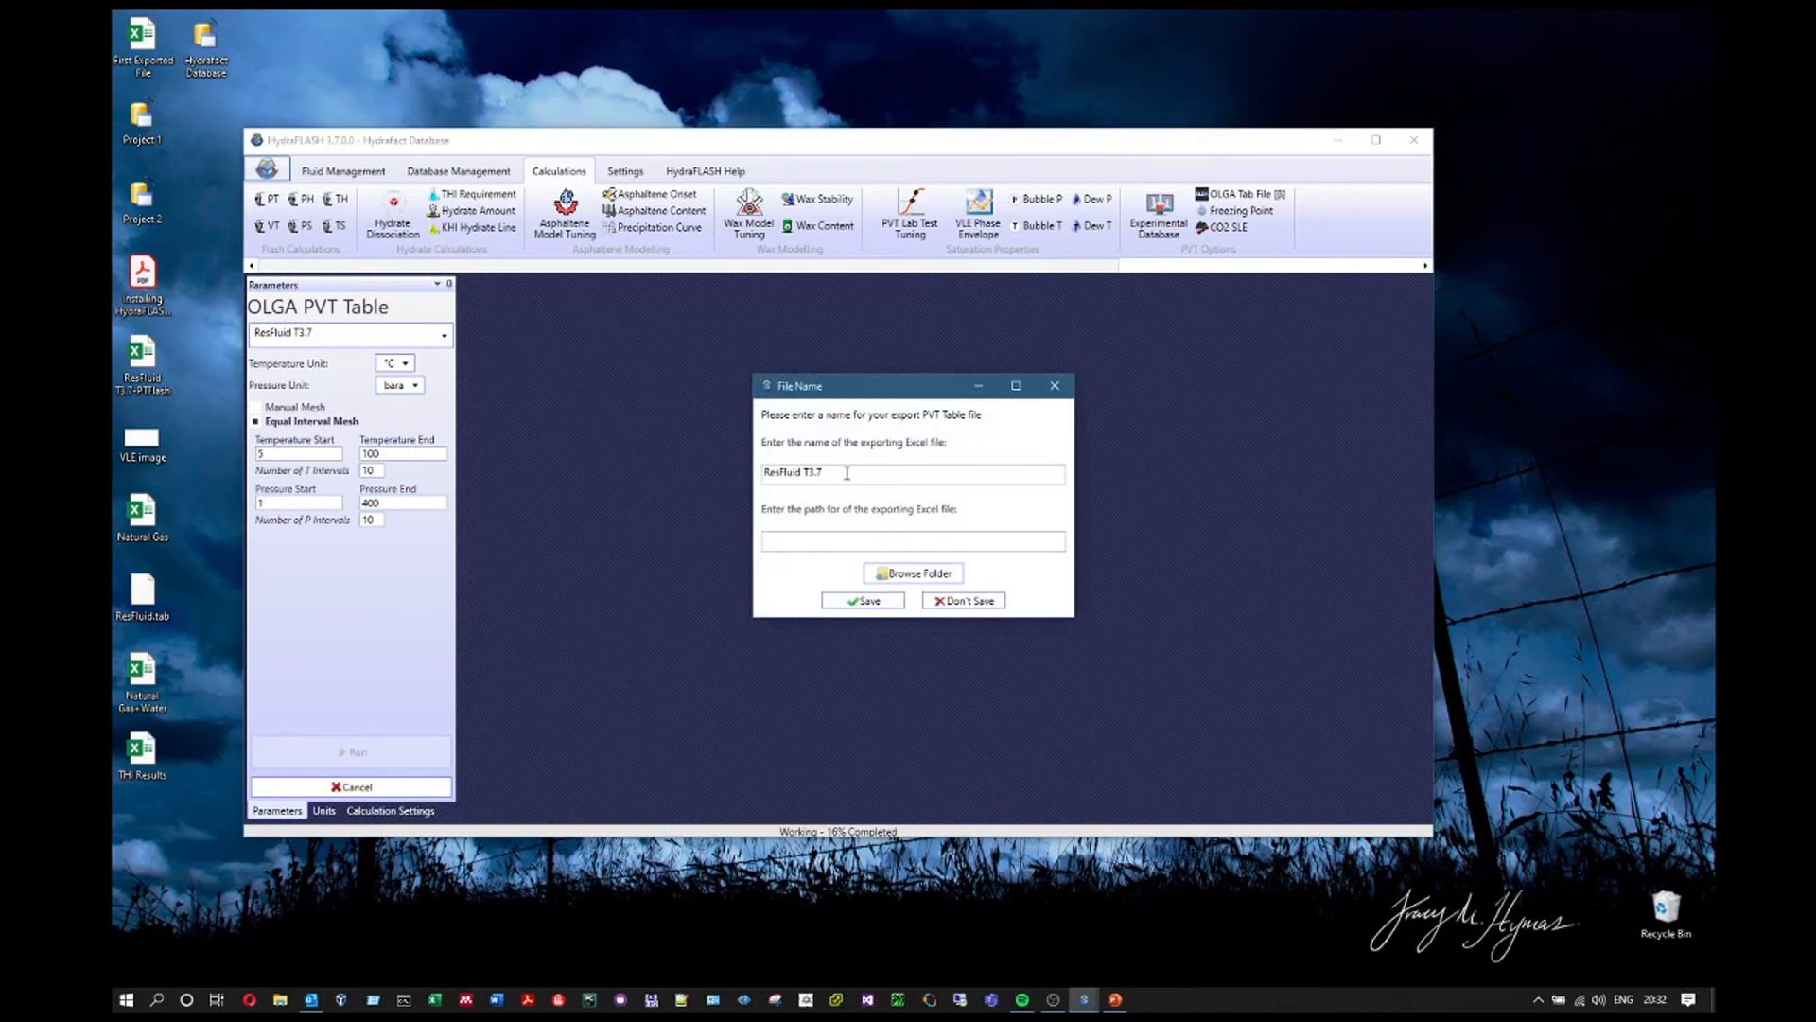
- Export the PVT table to the Desktop under the name ResFluid5
key(BackSpace)
key(BackSpace)
click(919, 577)
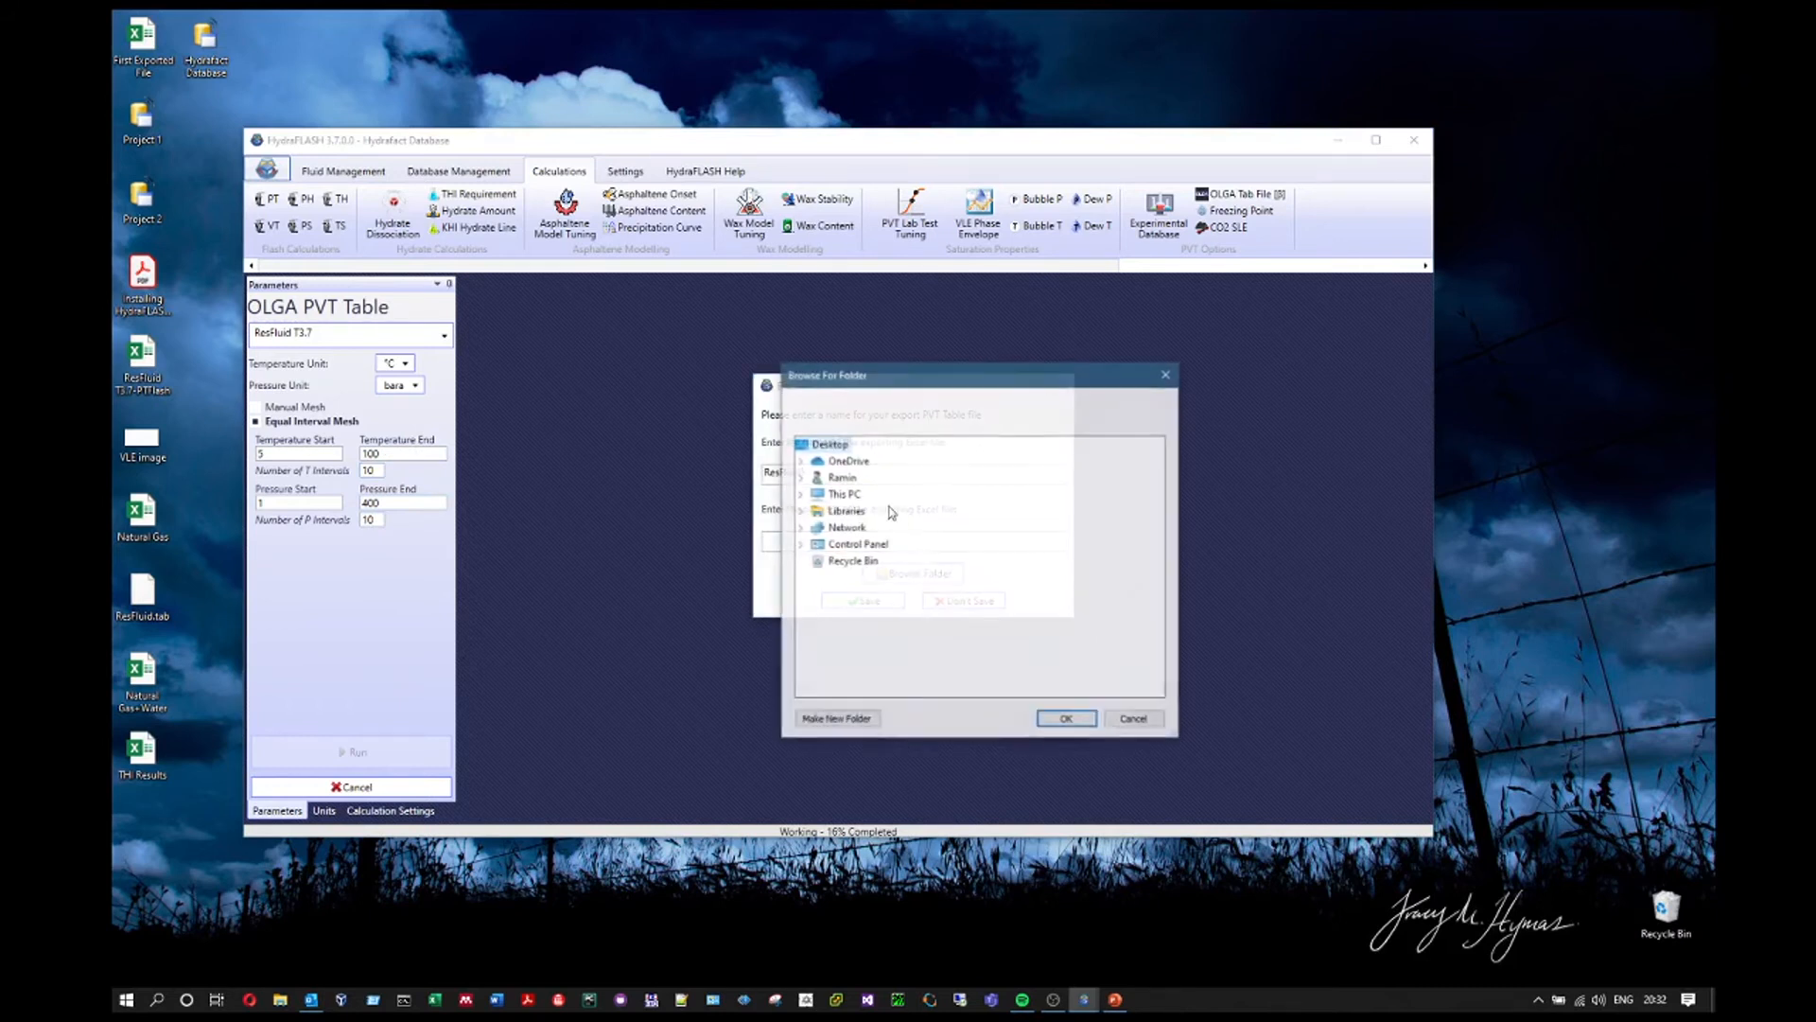
click(1066, 719)
click(866, 604)
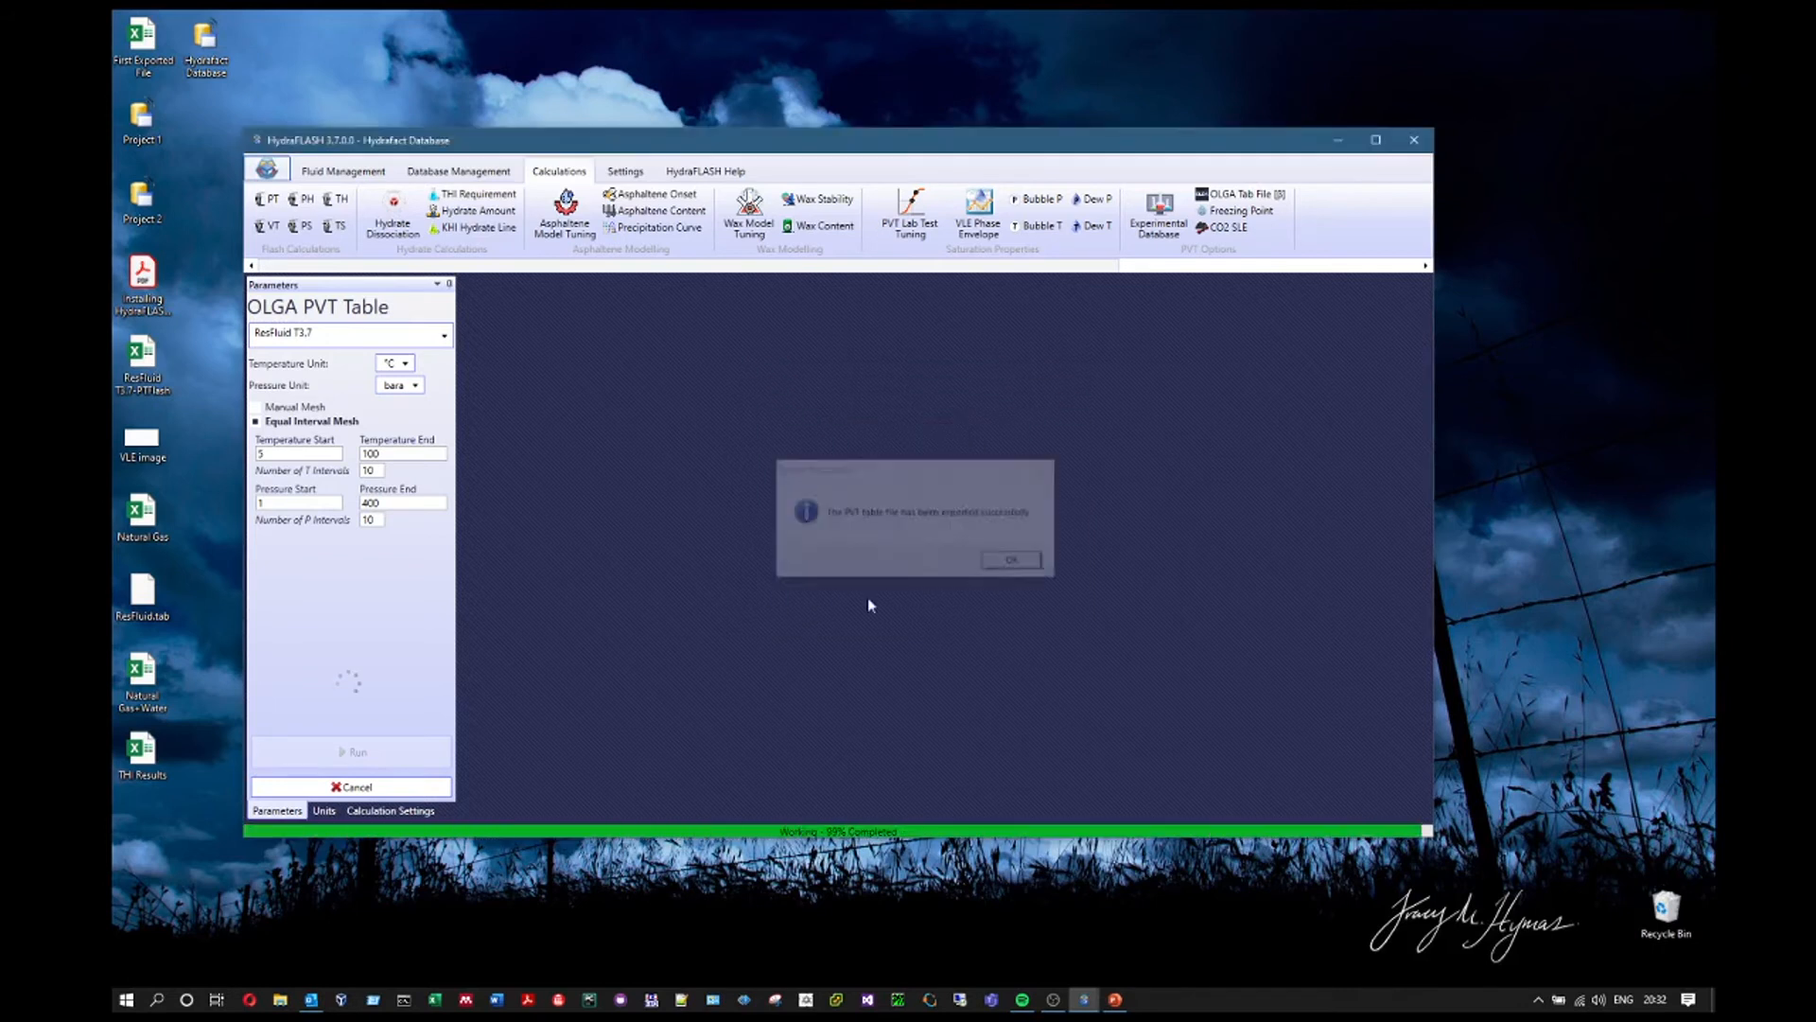
click(1018, 563)
- Examine the PVT table points in the exported ResFluid5.tab file and close it
scroll(739, 675, down, 10)
scroll(739, 675, down, 15)
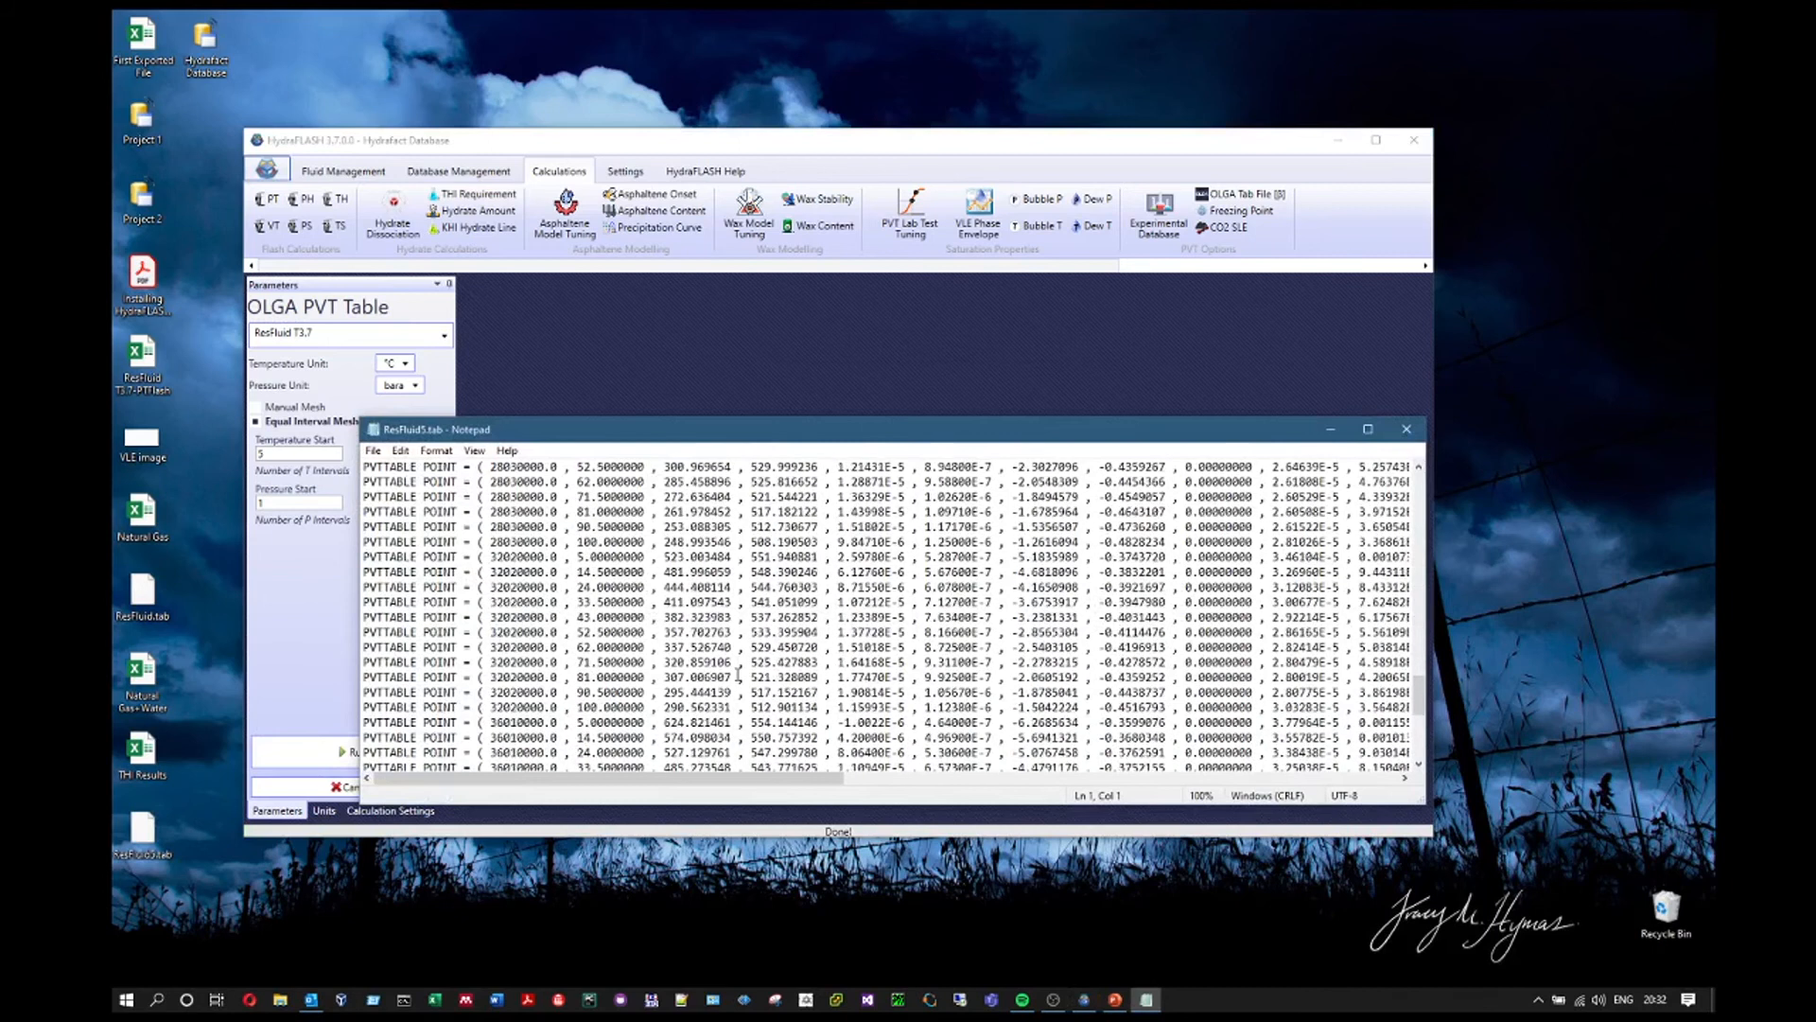
click(1406, 430)
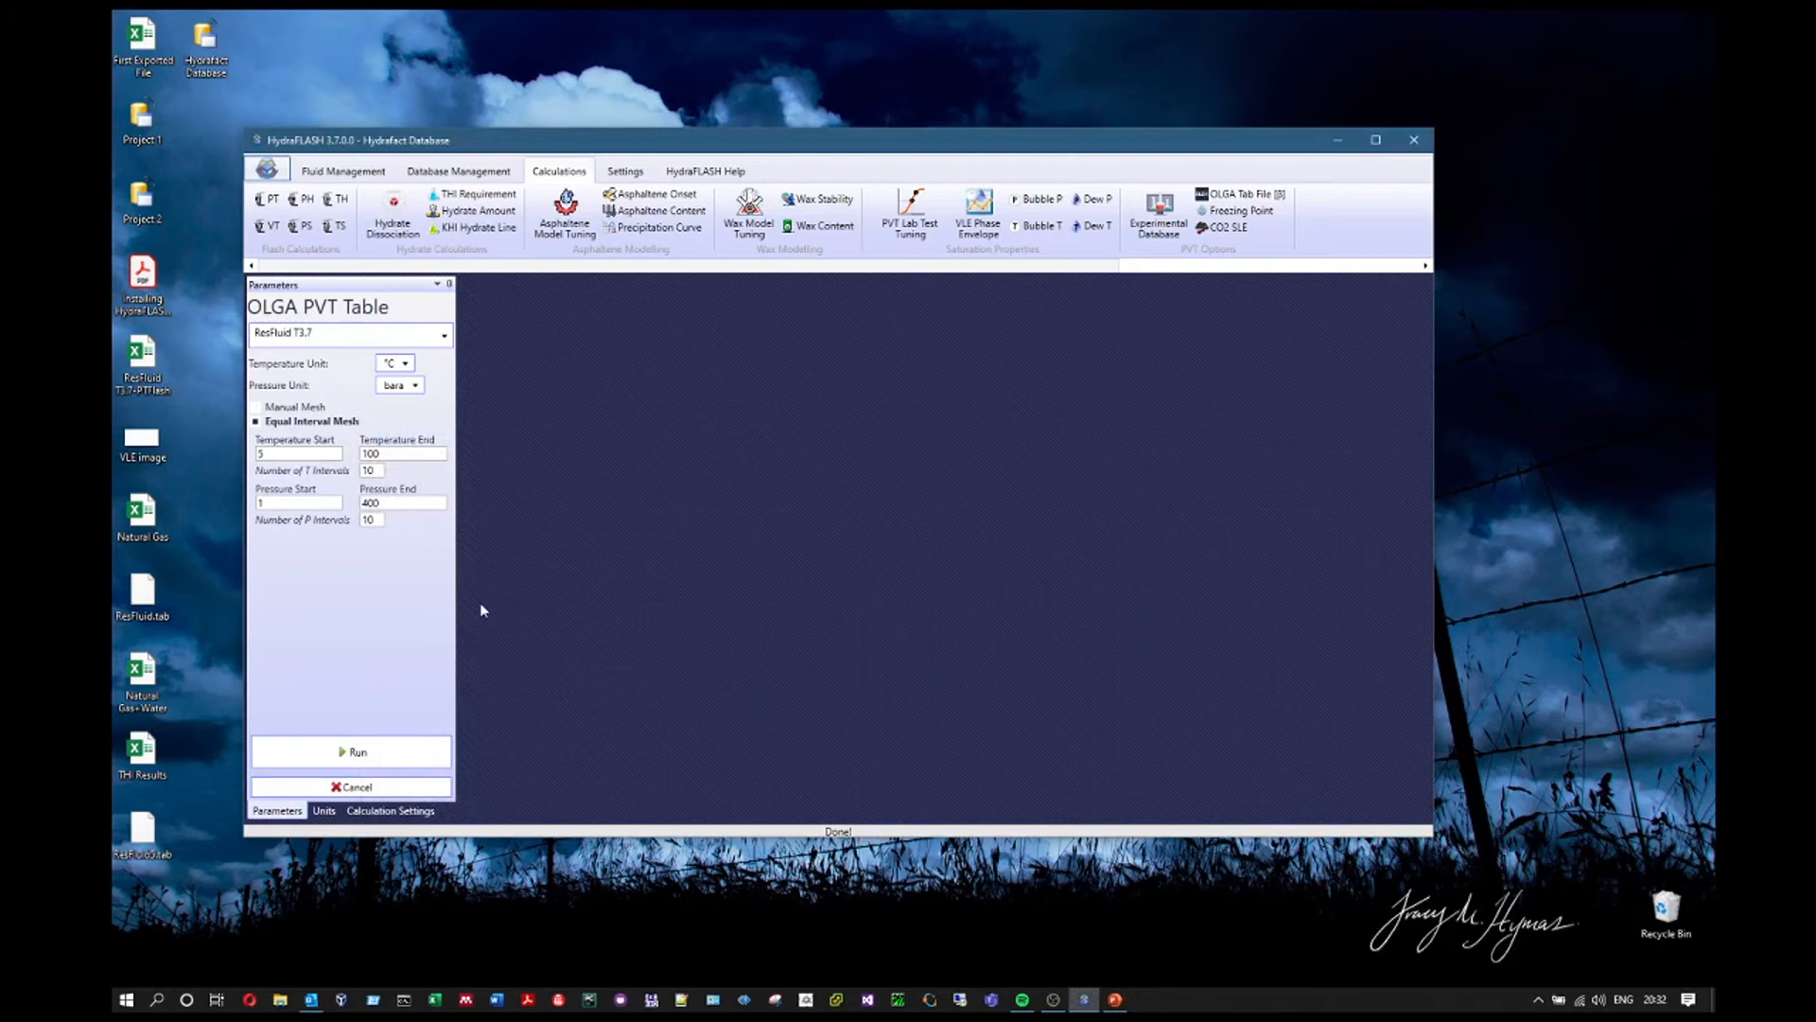
- Open the Freezing Point calculation and choose the Chemical Solution fluid for it
click(1239, 210)
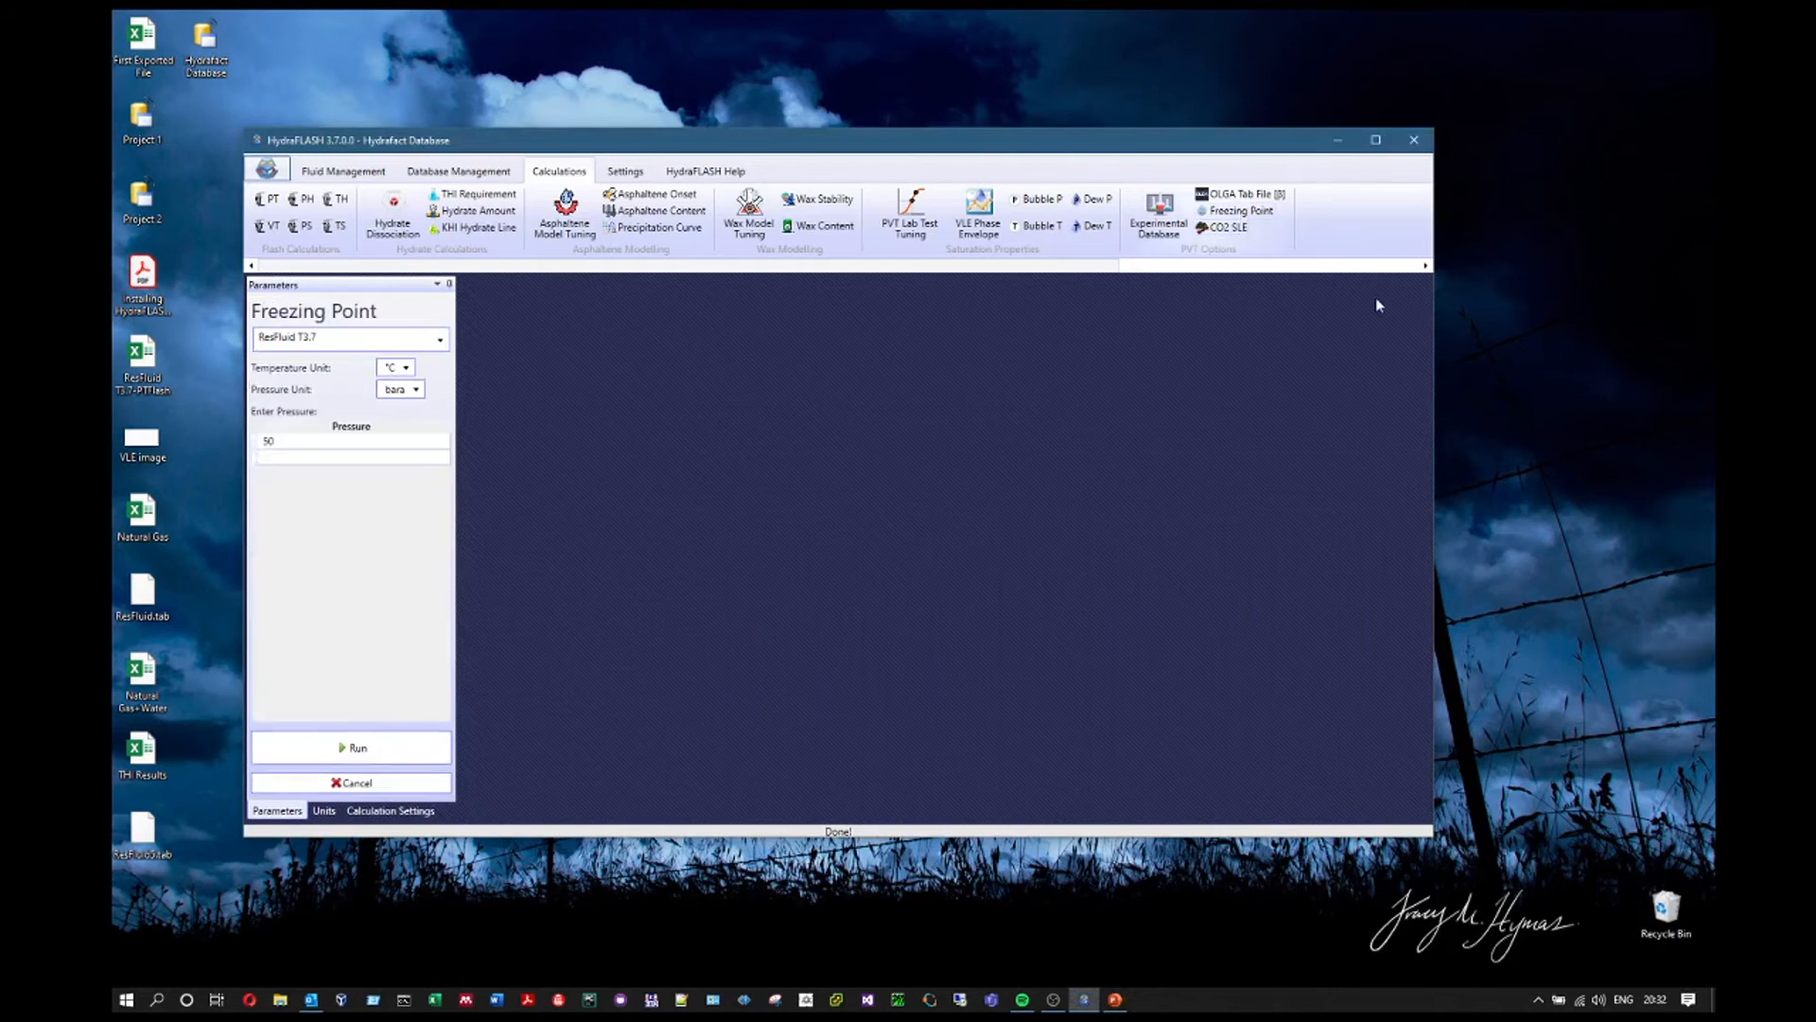
click(343, 342)
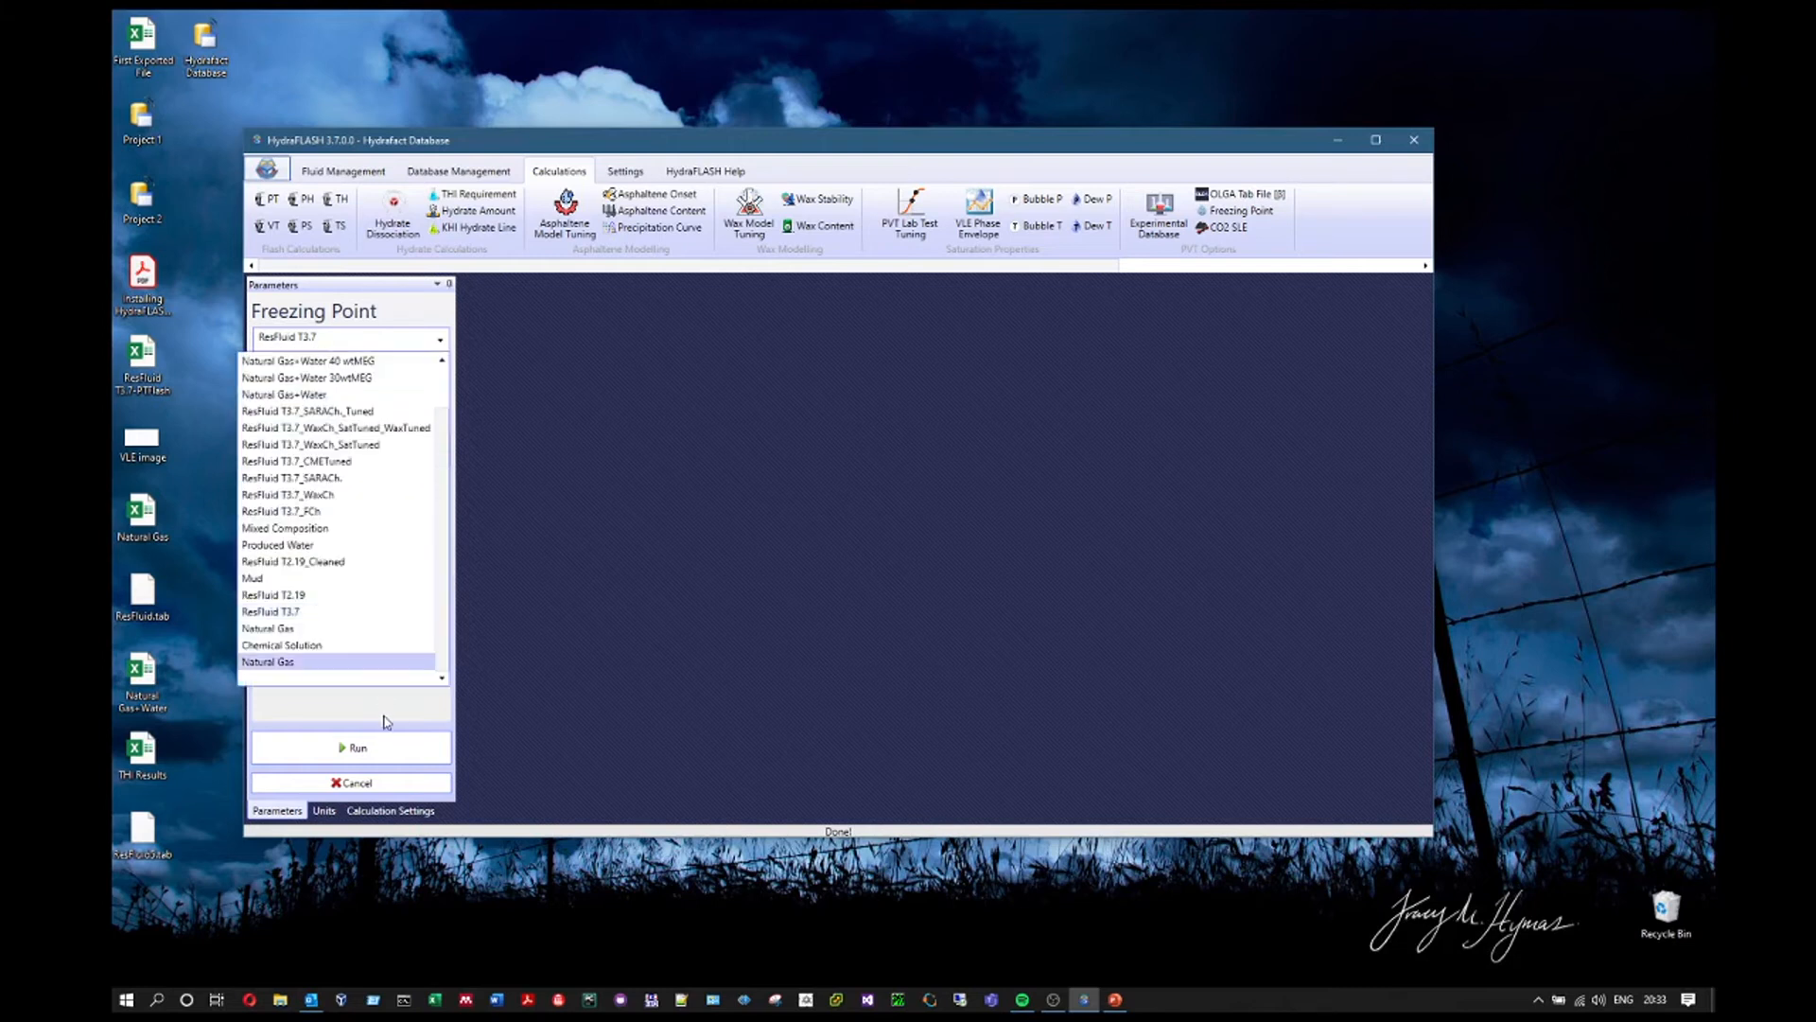
click(284, 645)
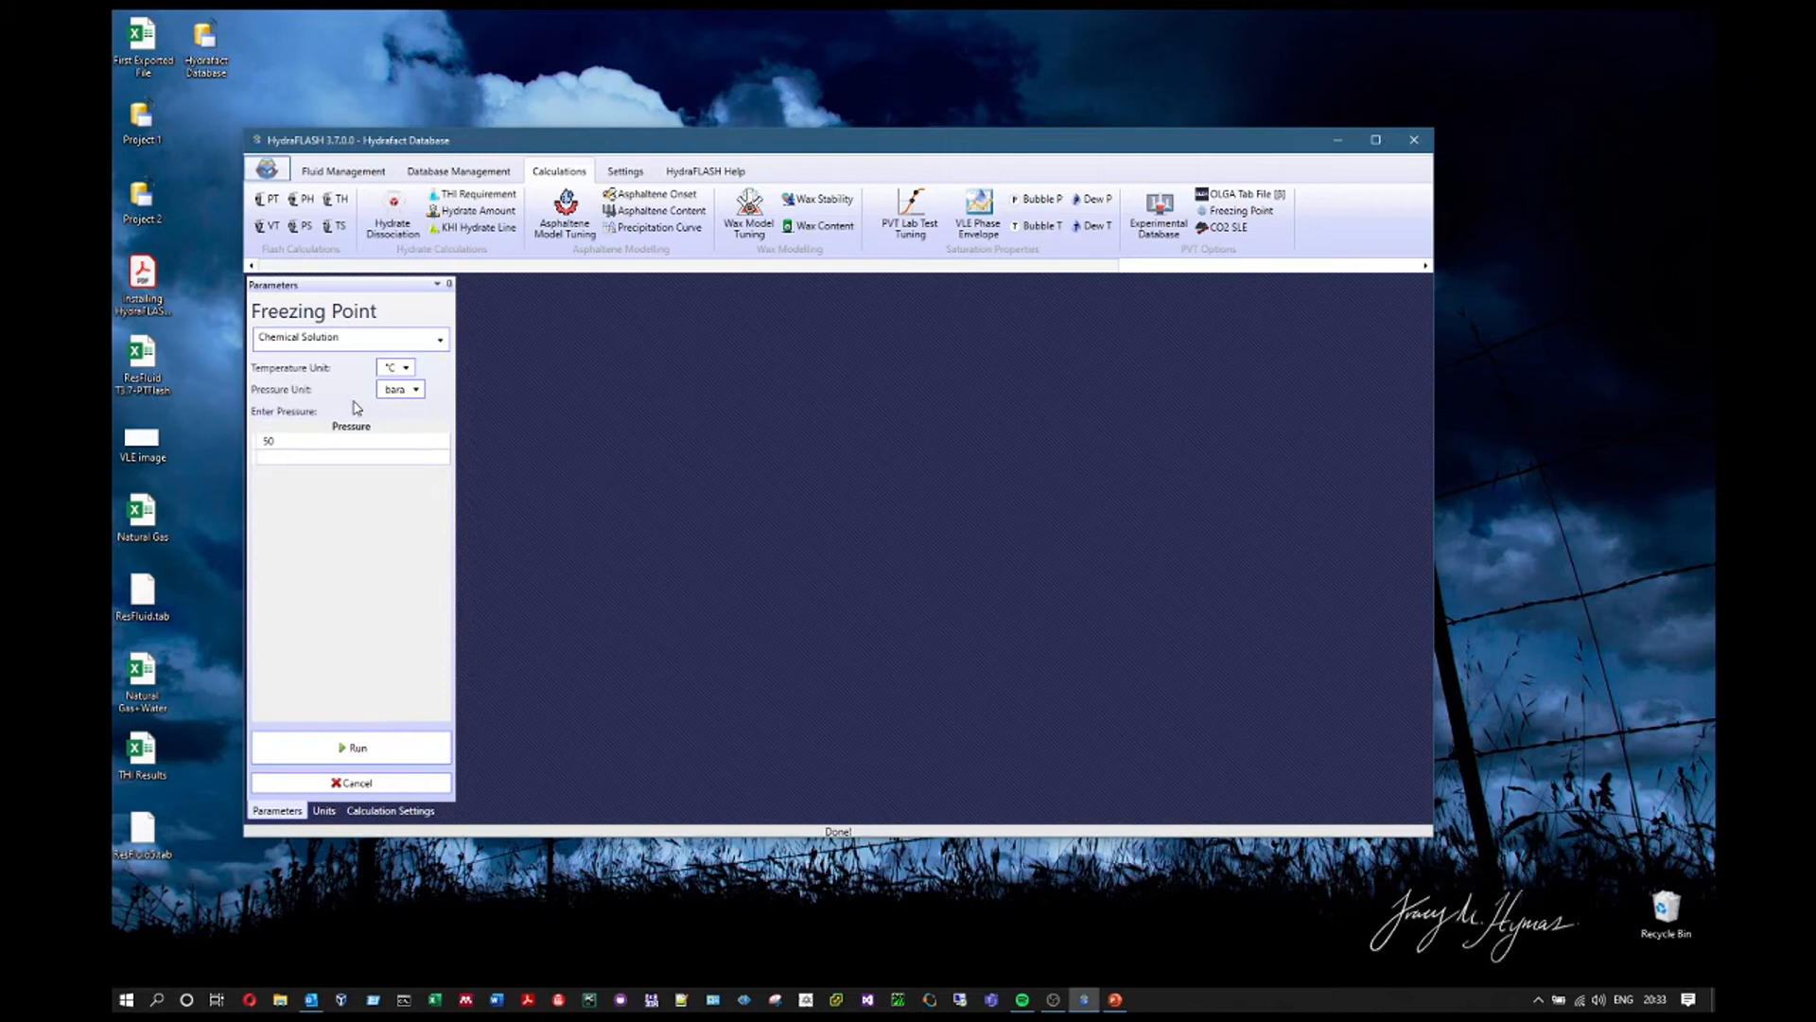
- Examine the Chemical Solution fluid's components and their amounts in grams, and close the fluid editor
click(372, 171)
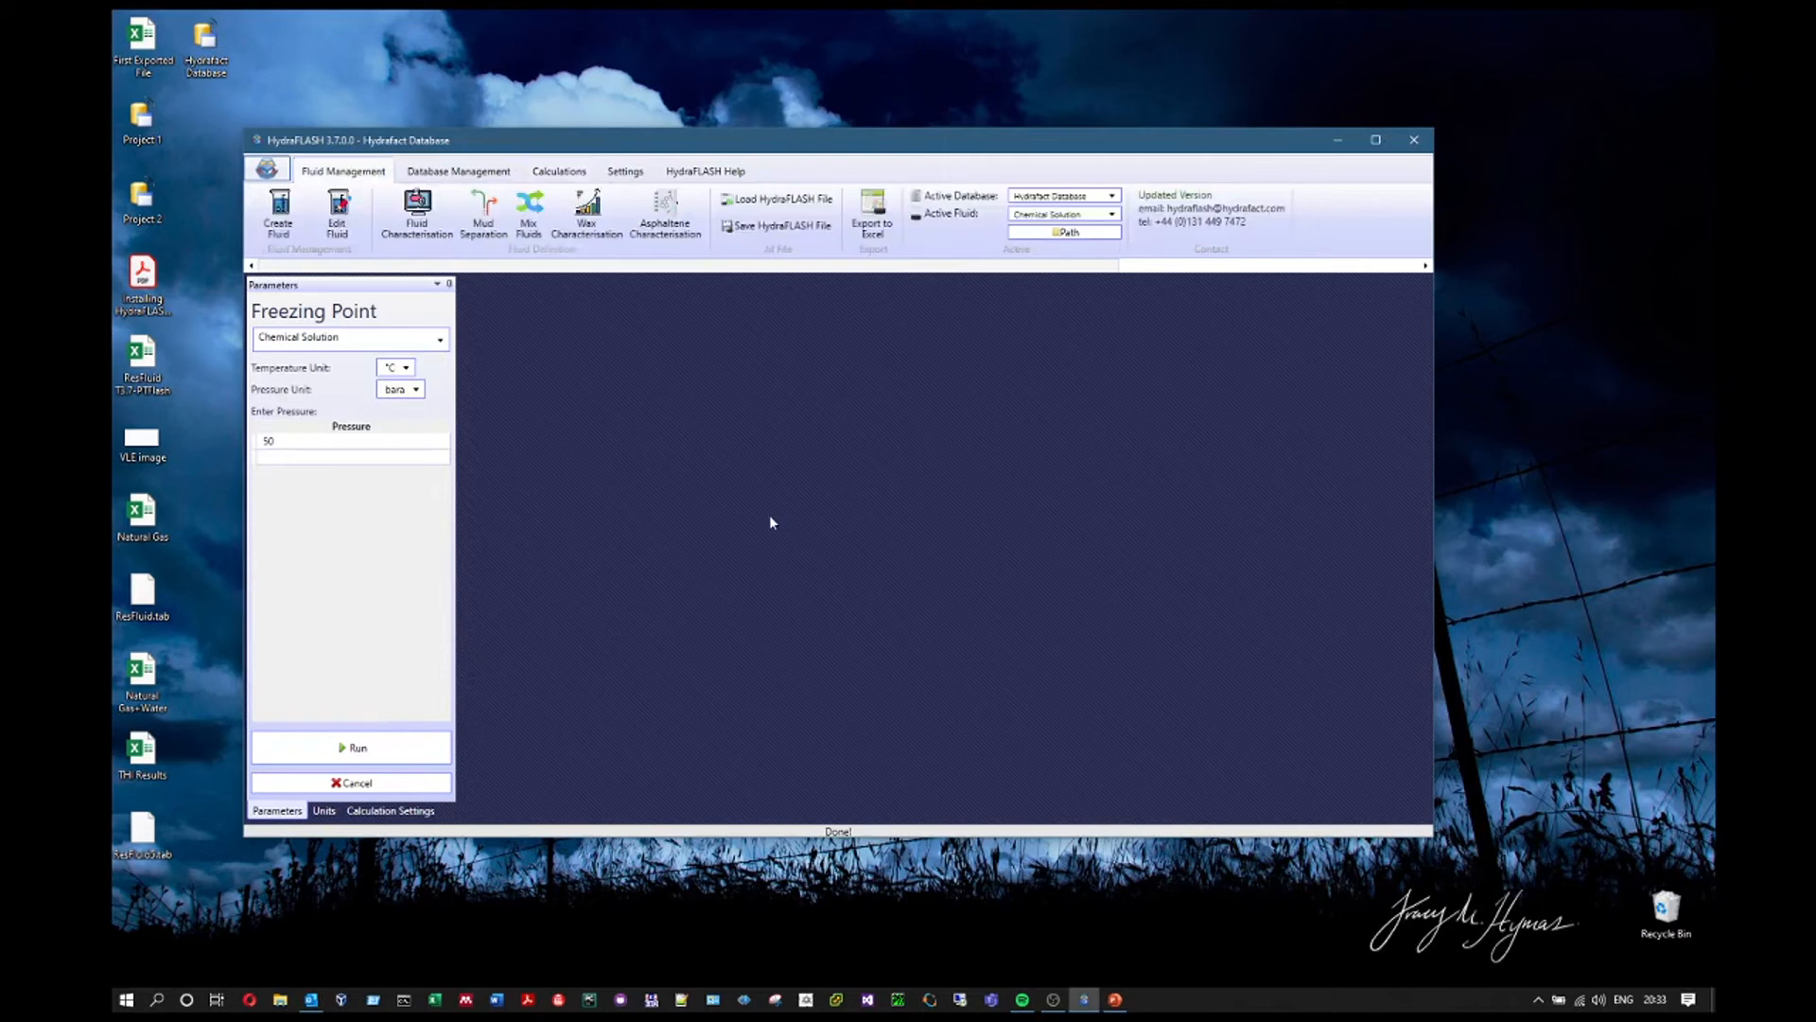
click(337, 210)
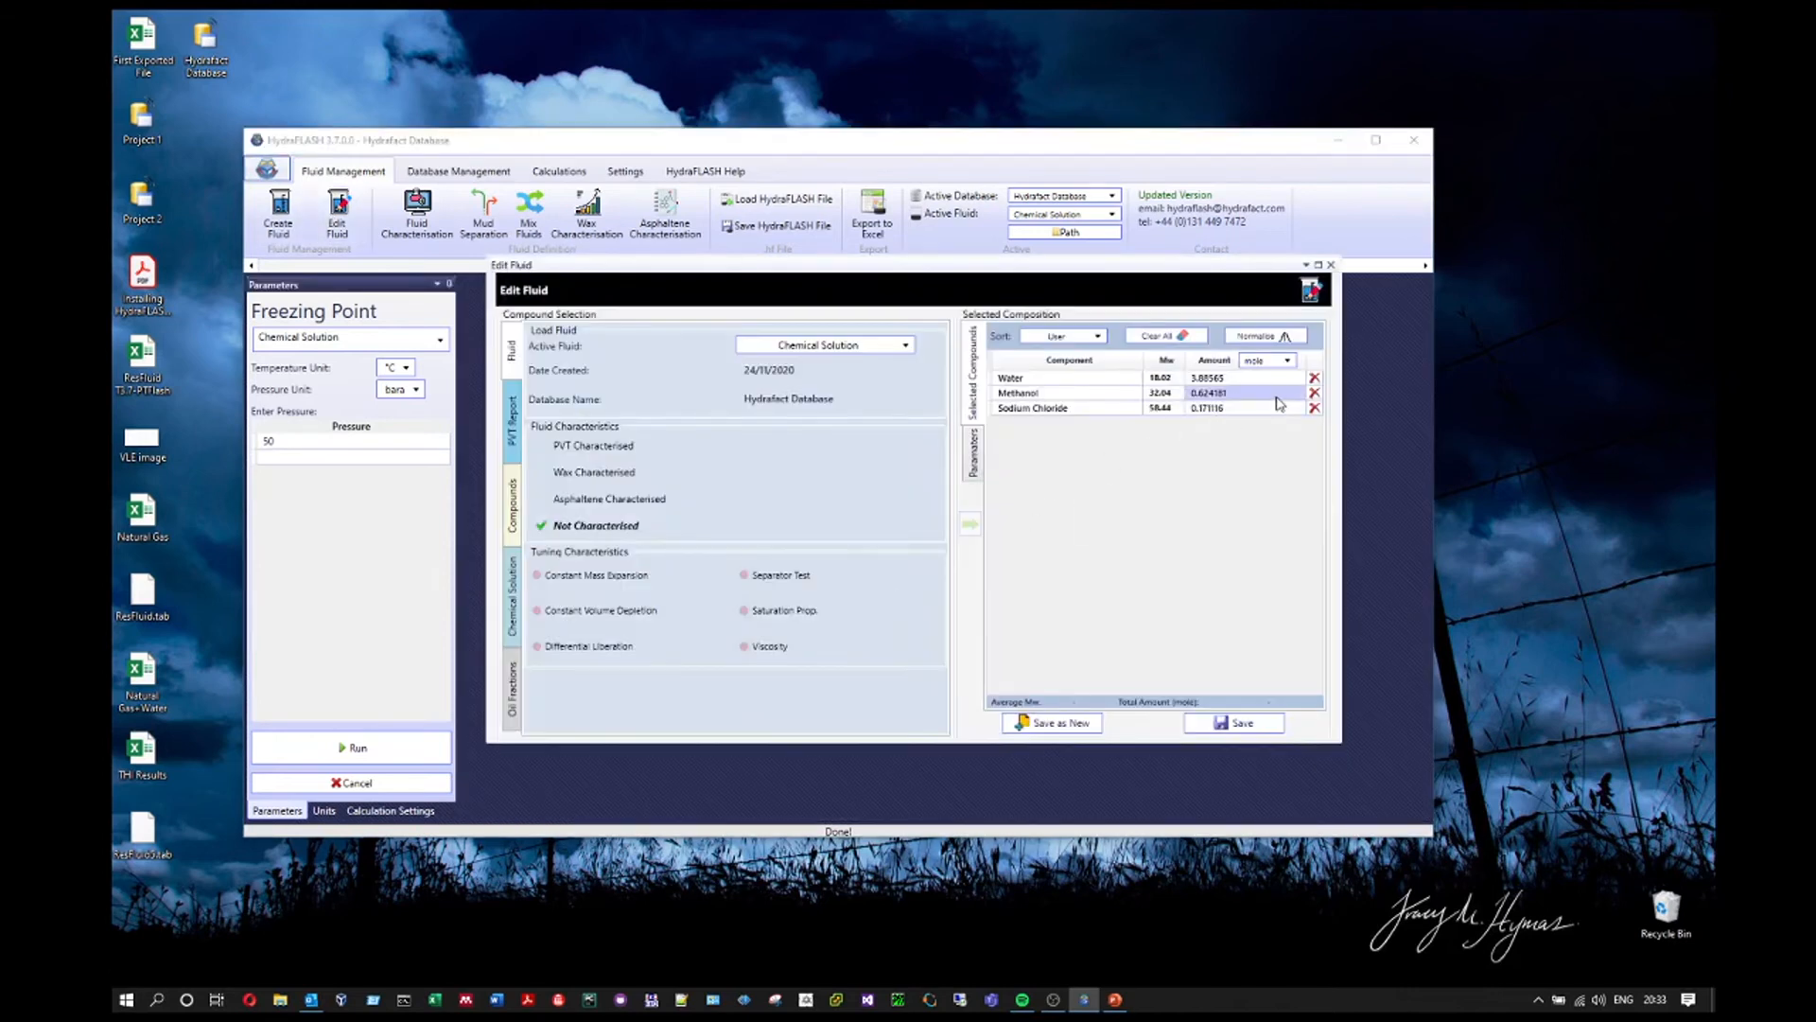
drag(1042, 376, 1056, 427)
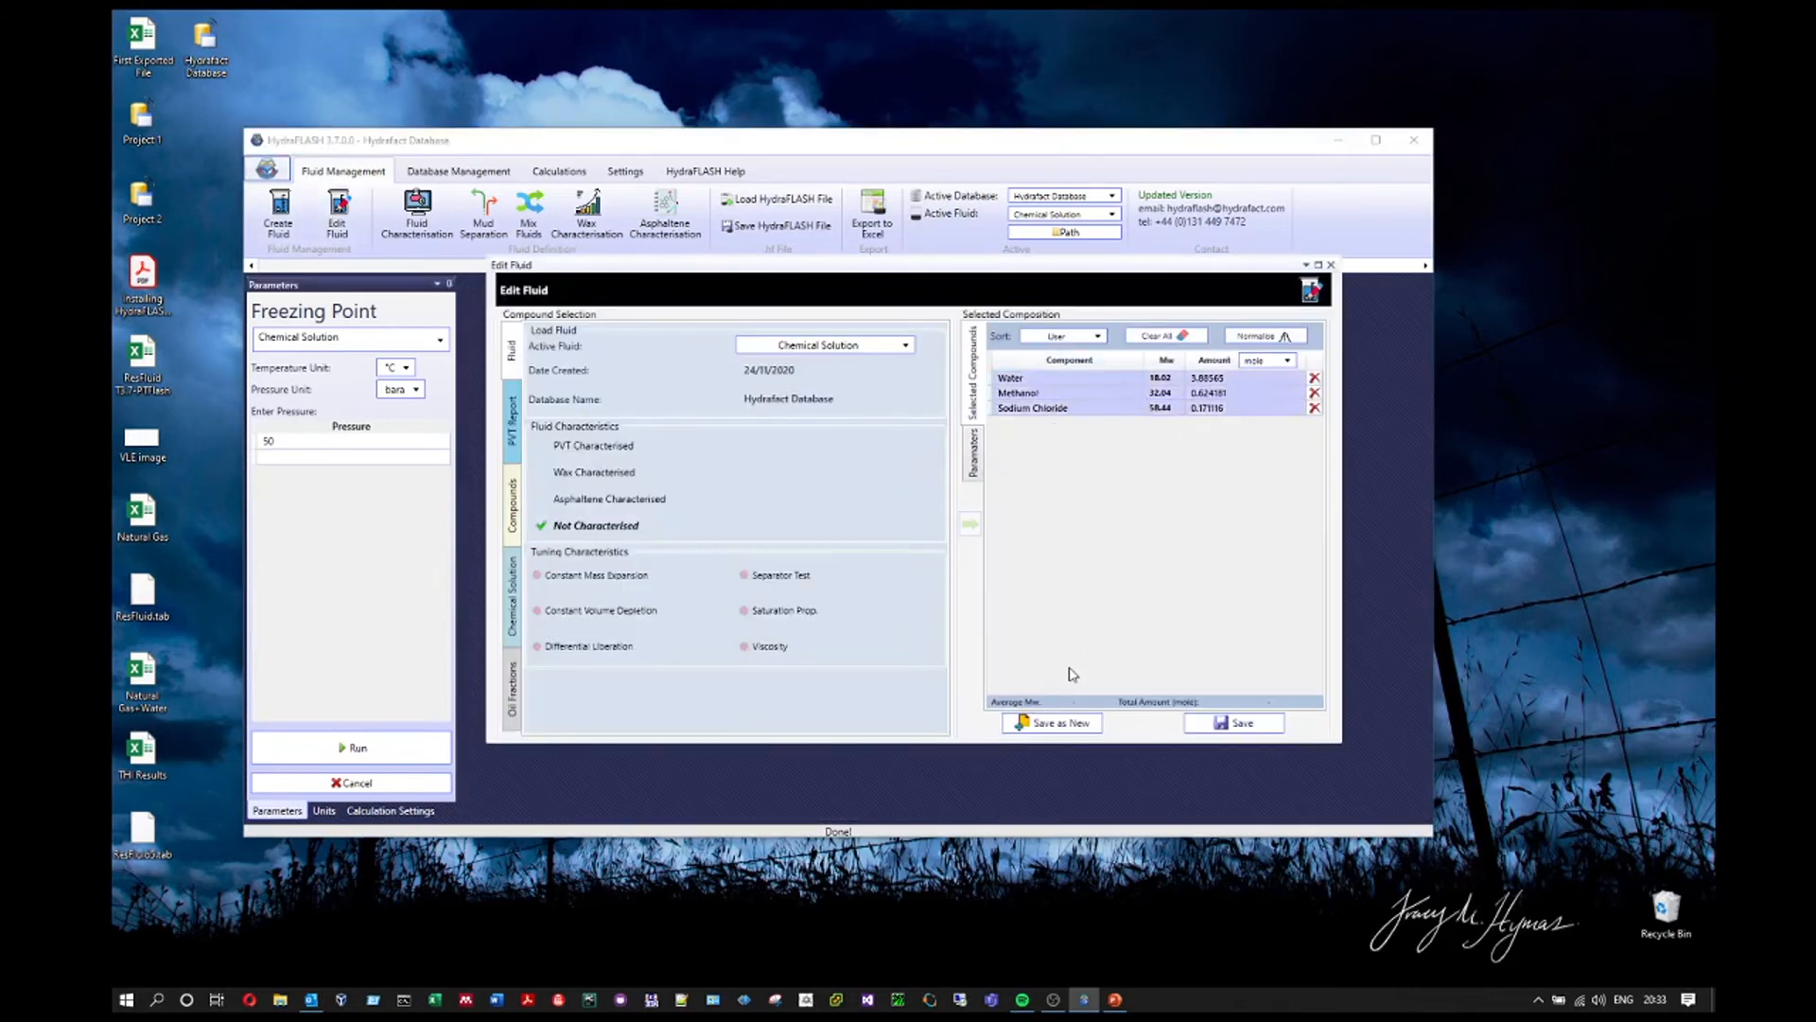
click(1279, 371)
click(1264, 395)
click(1028, 394)
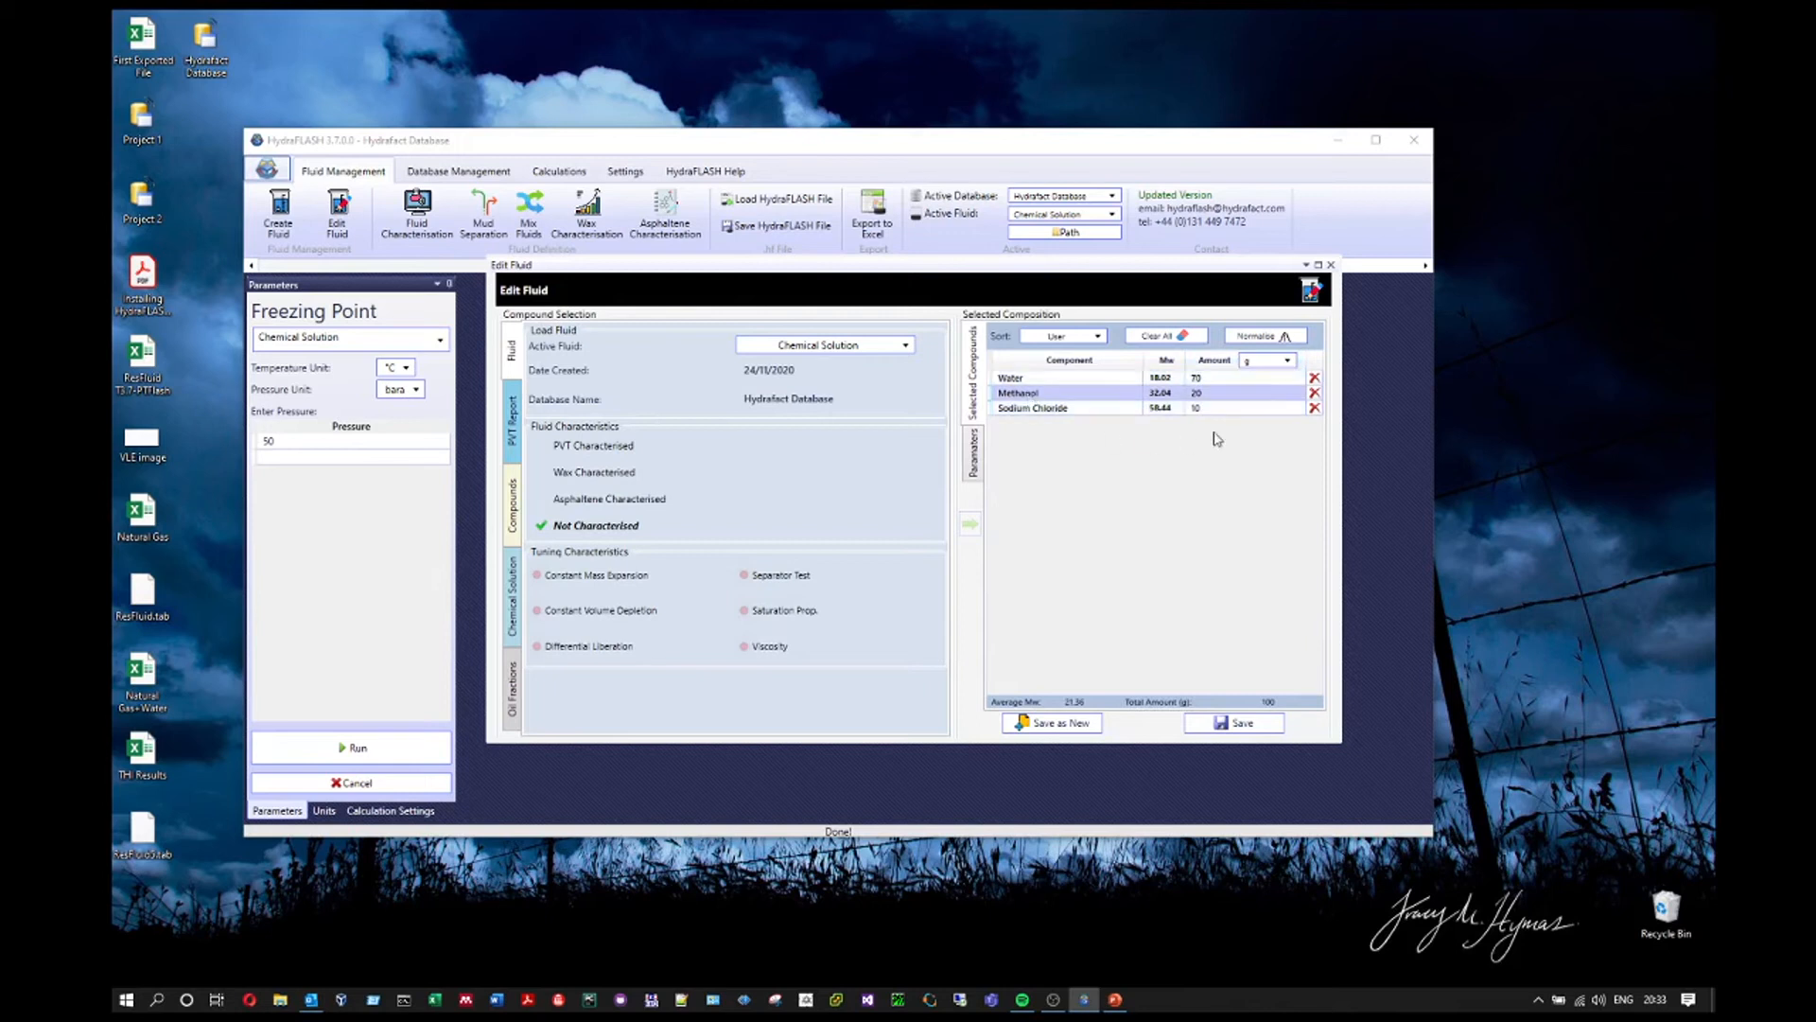
click(1227, 378)
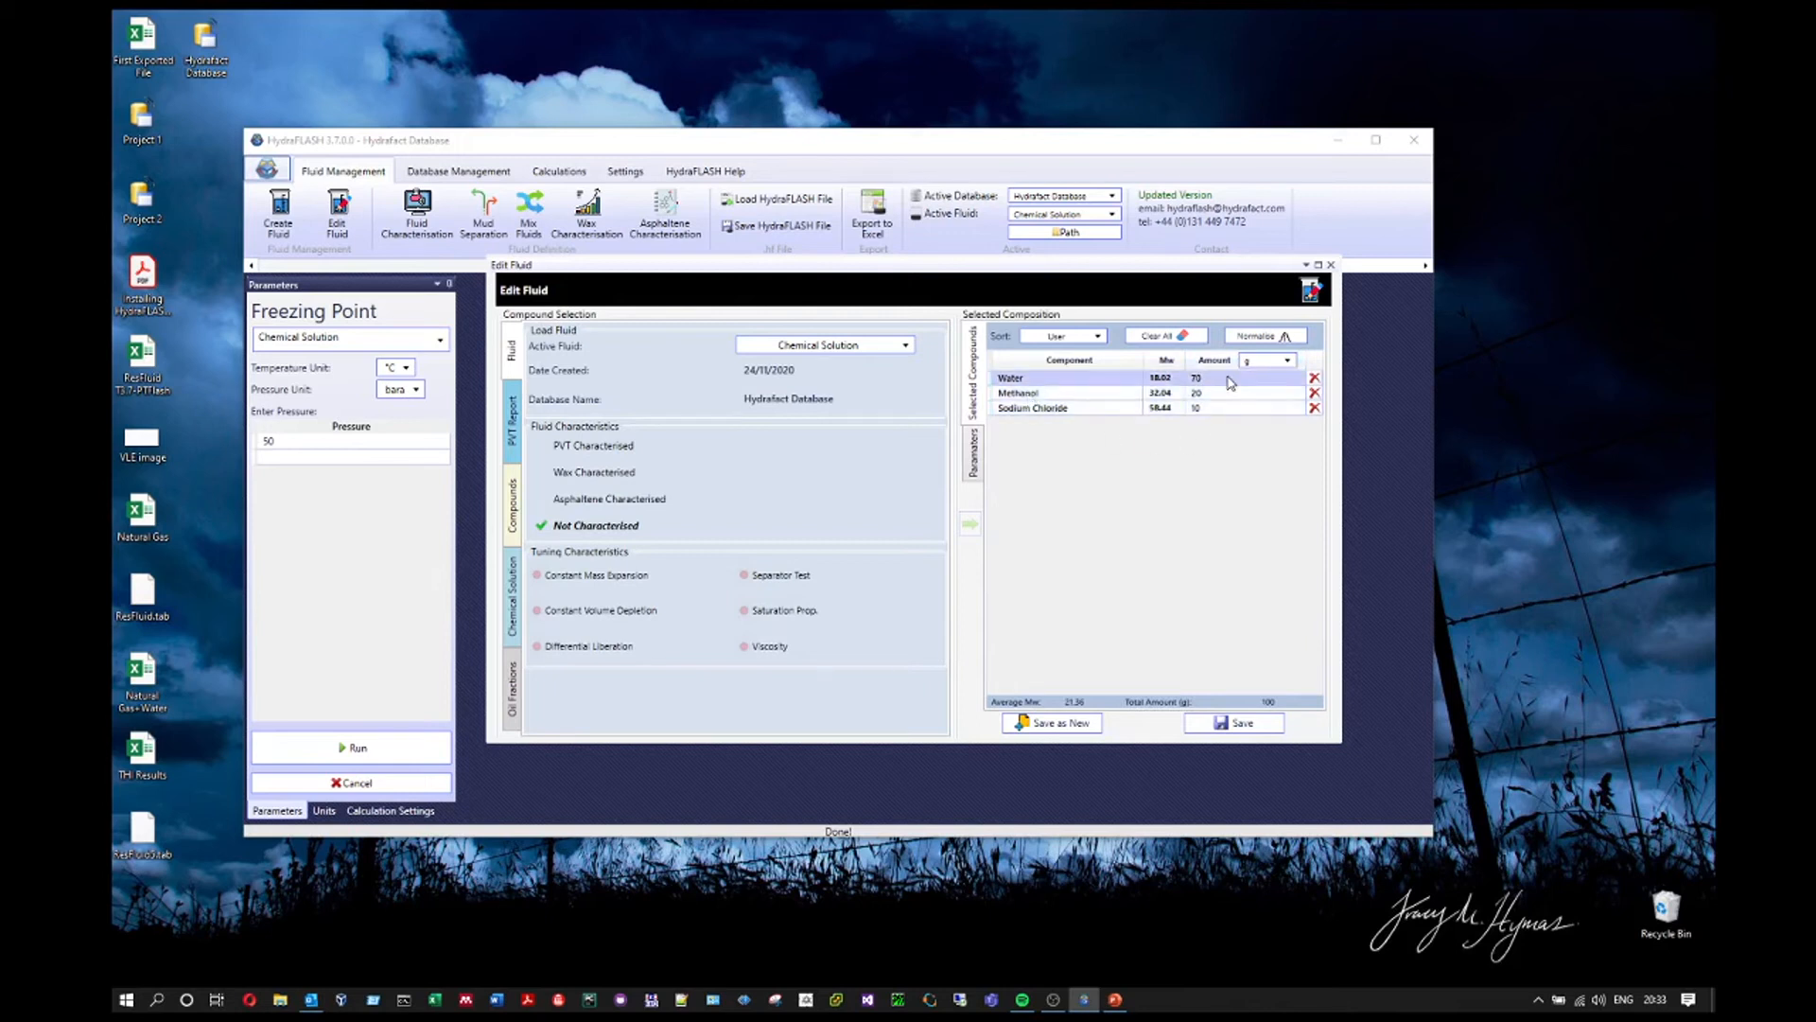
drag(1229, 382, 1236, 414)
click(1199, 394)
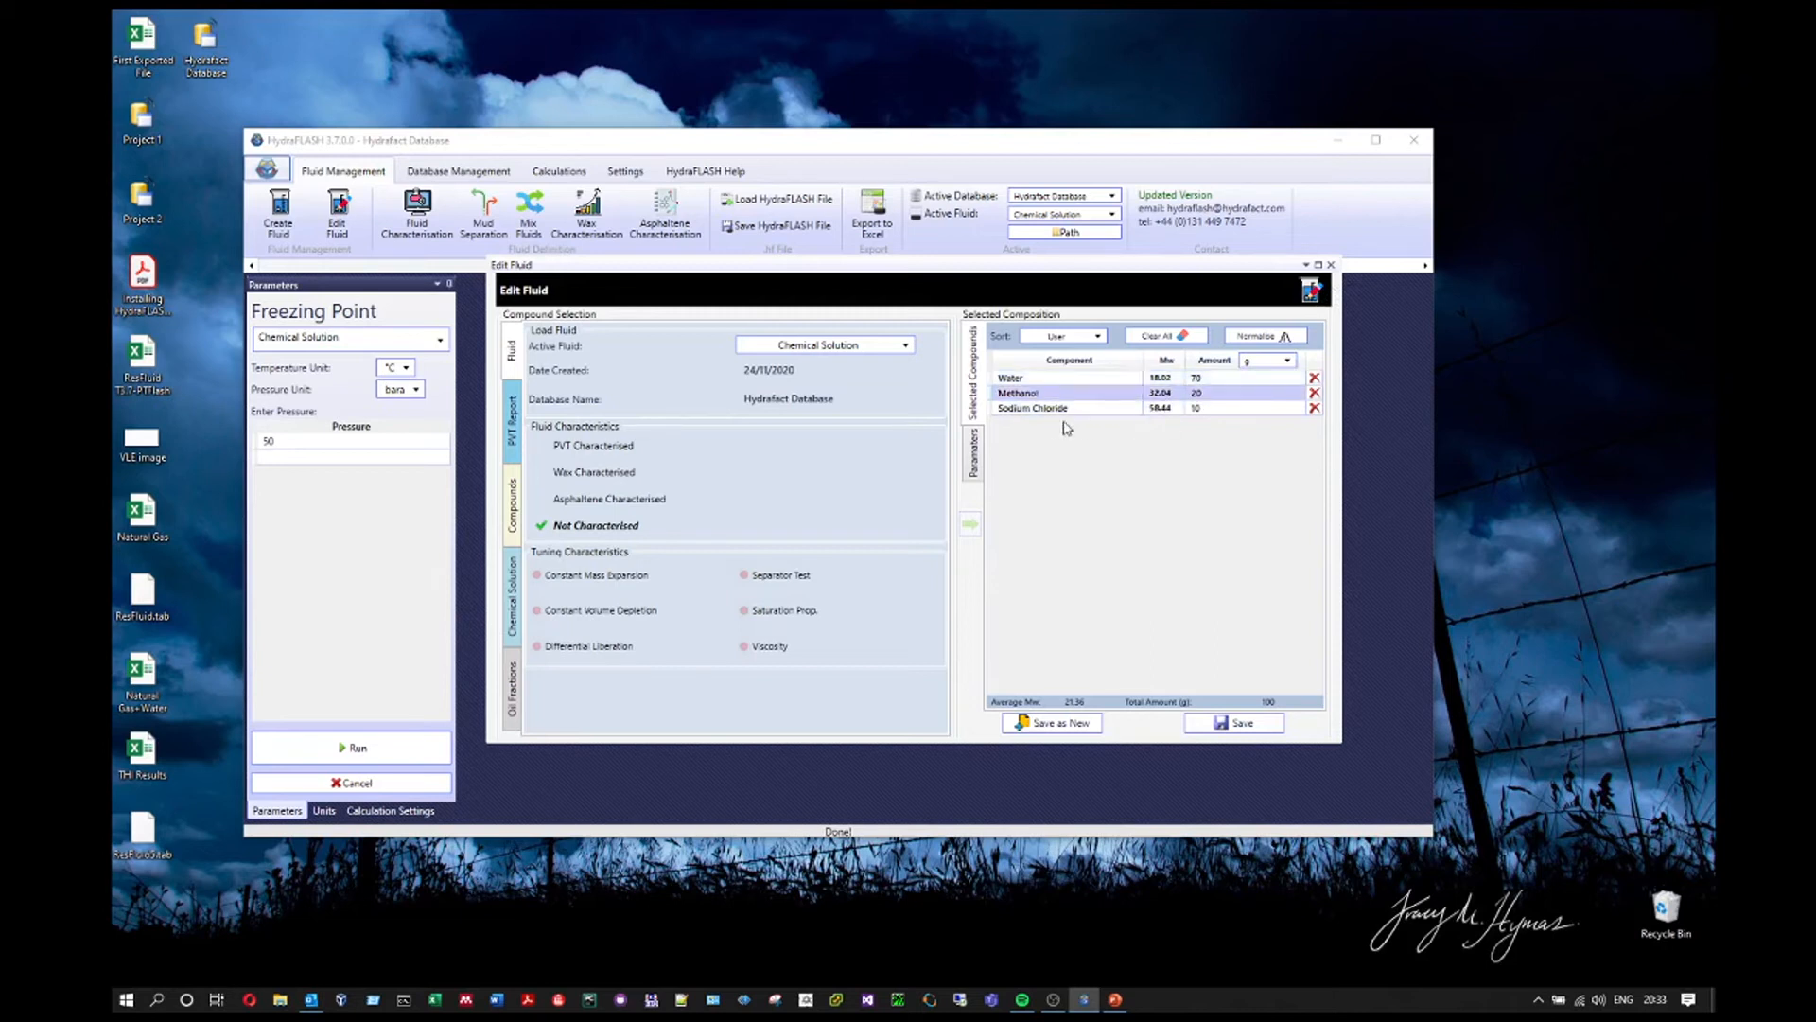
click(1219, 417)
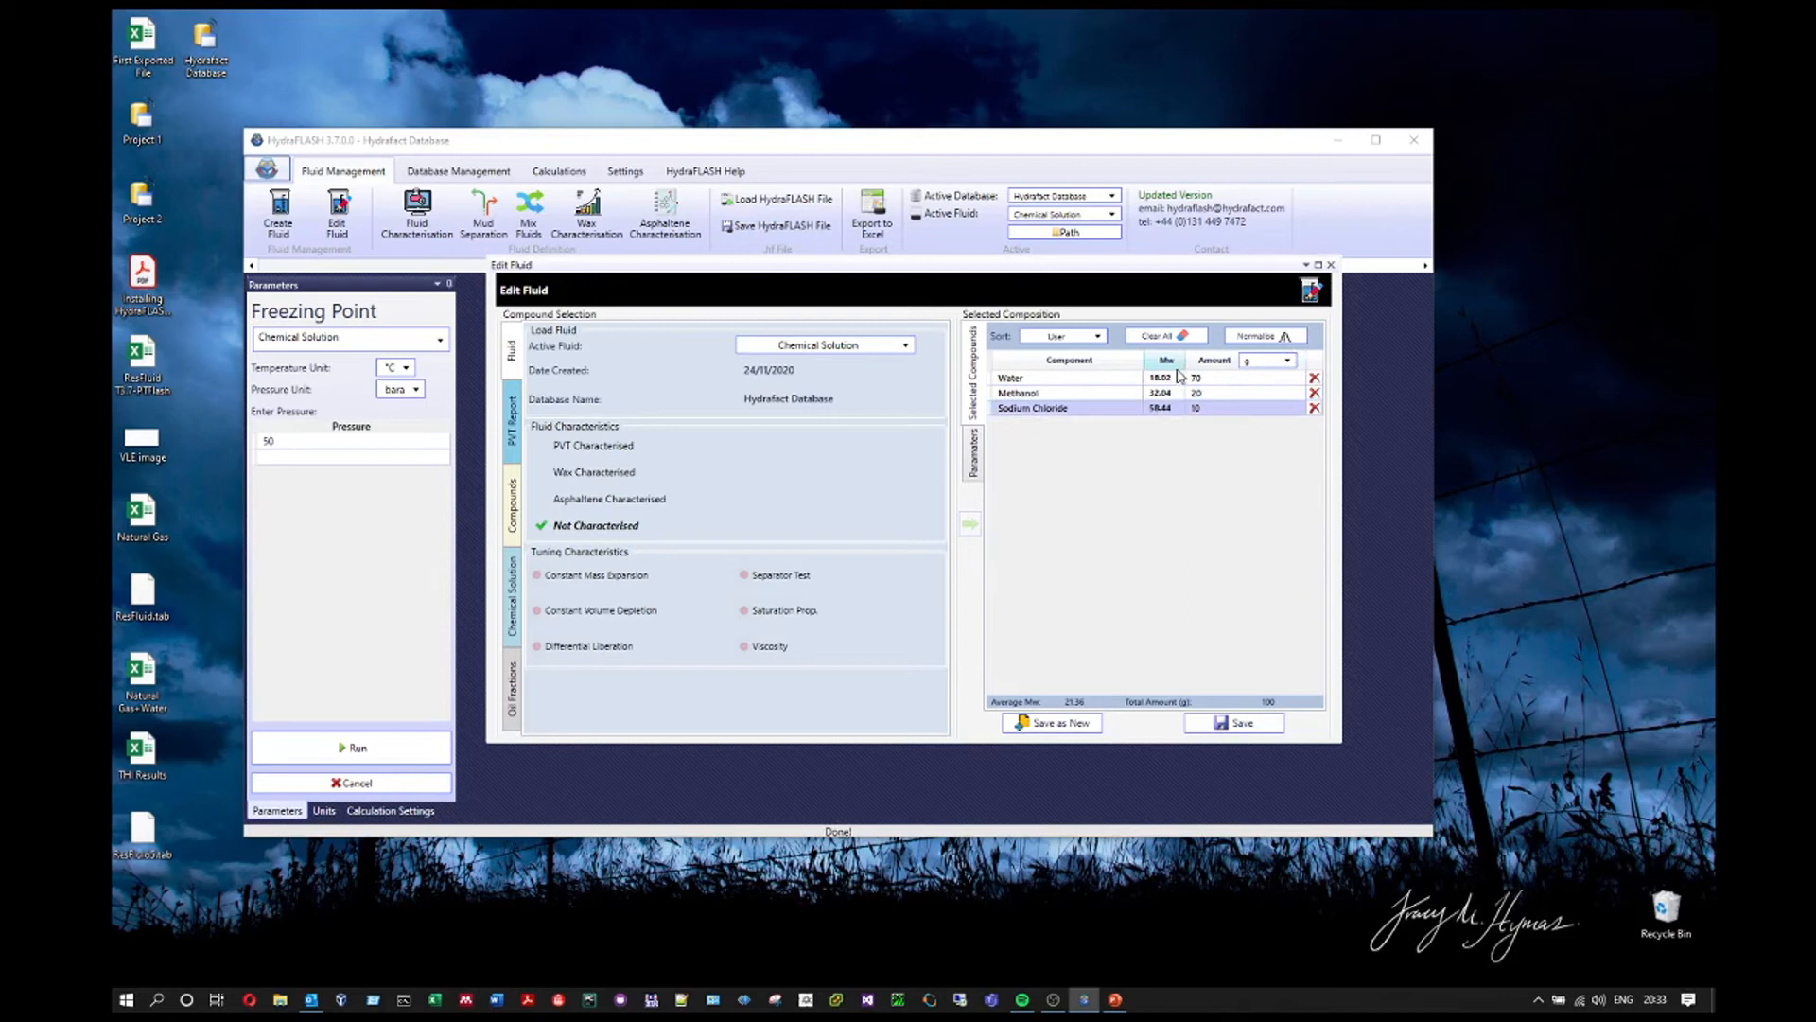
click(1331, 266)
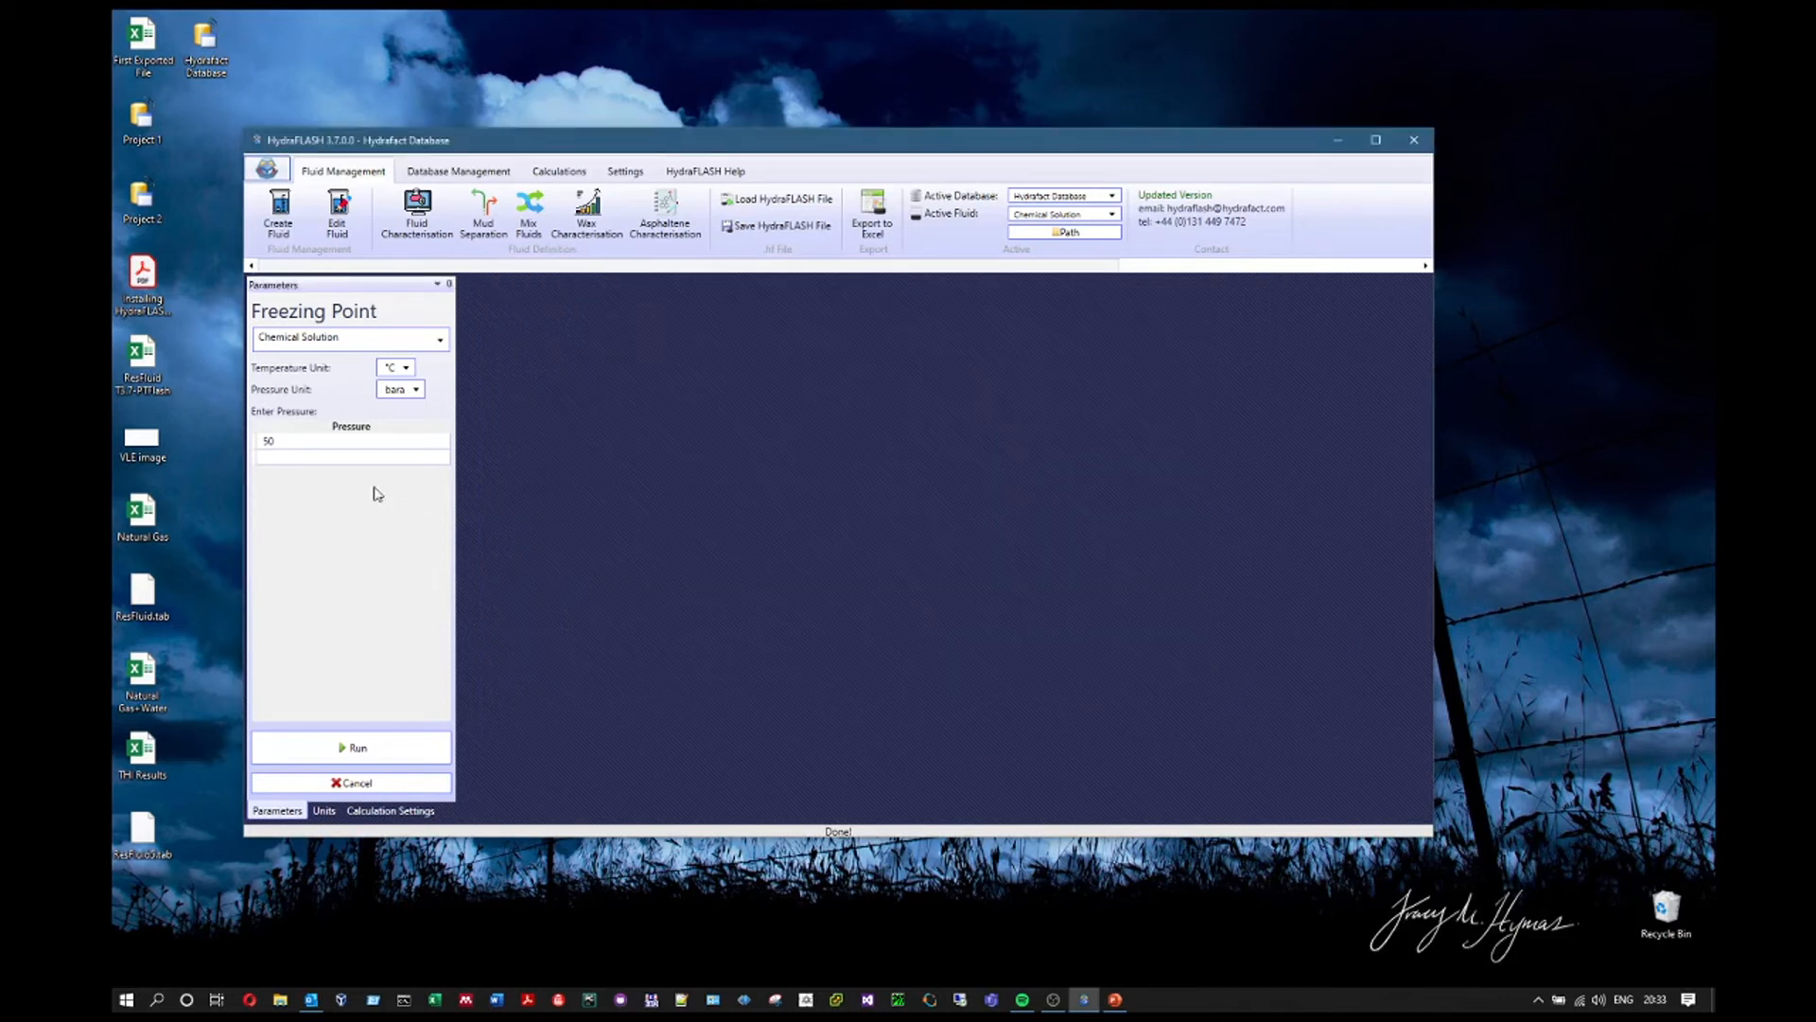
- Set the pressure unit to atm and the pressure to 1, and run the freezing point calculation for Chemical Solution
click(416, 391)
click(410, 412)
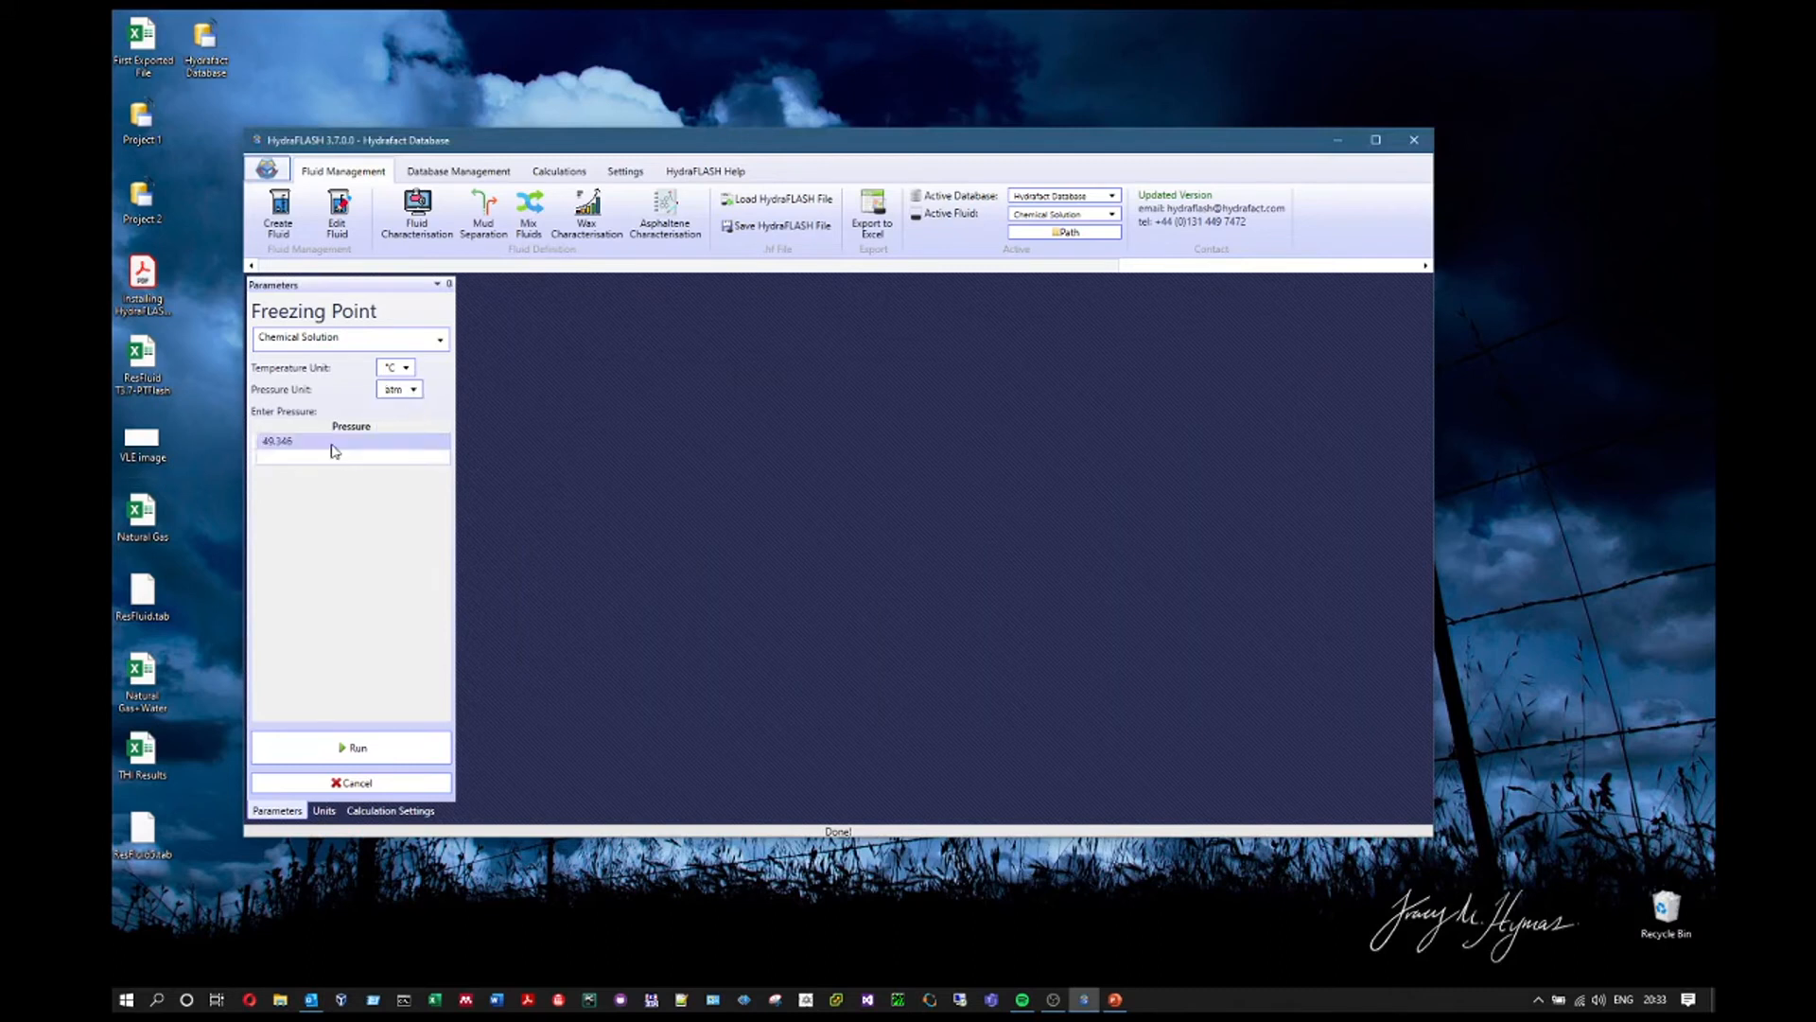
click(390, 738)
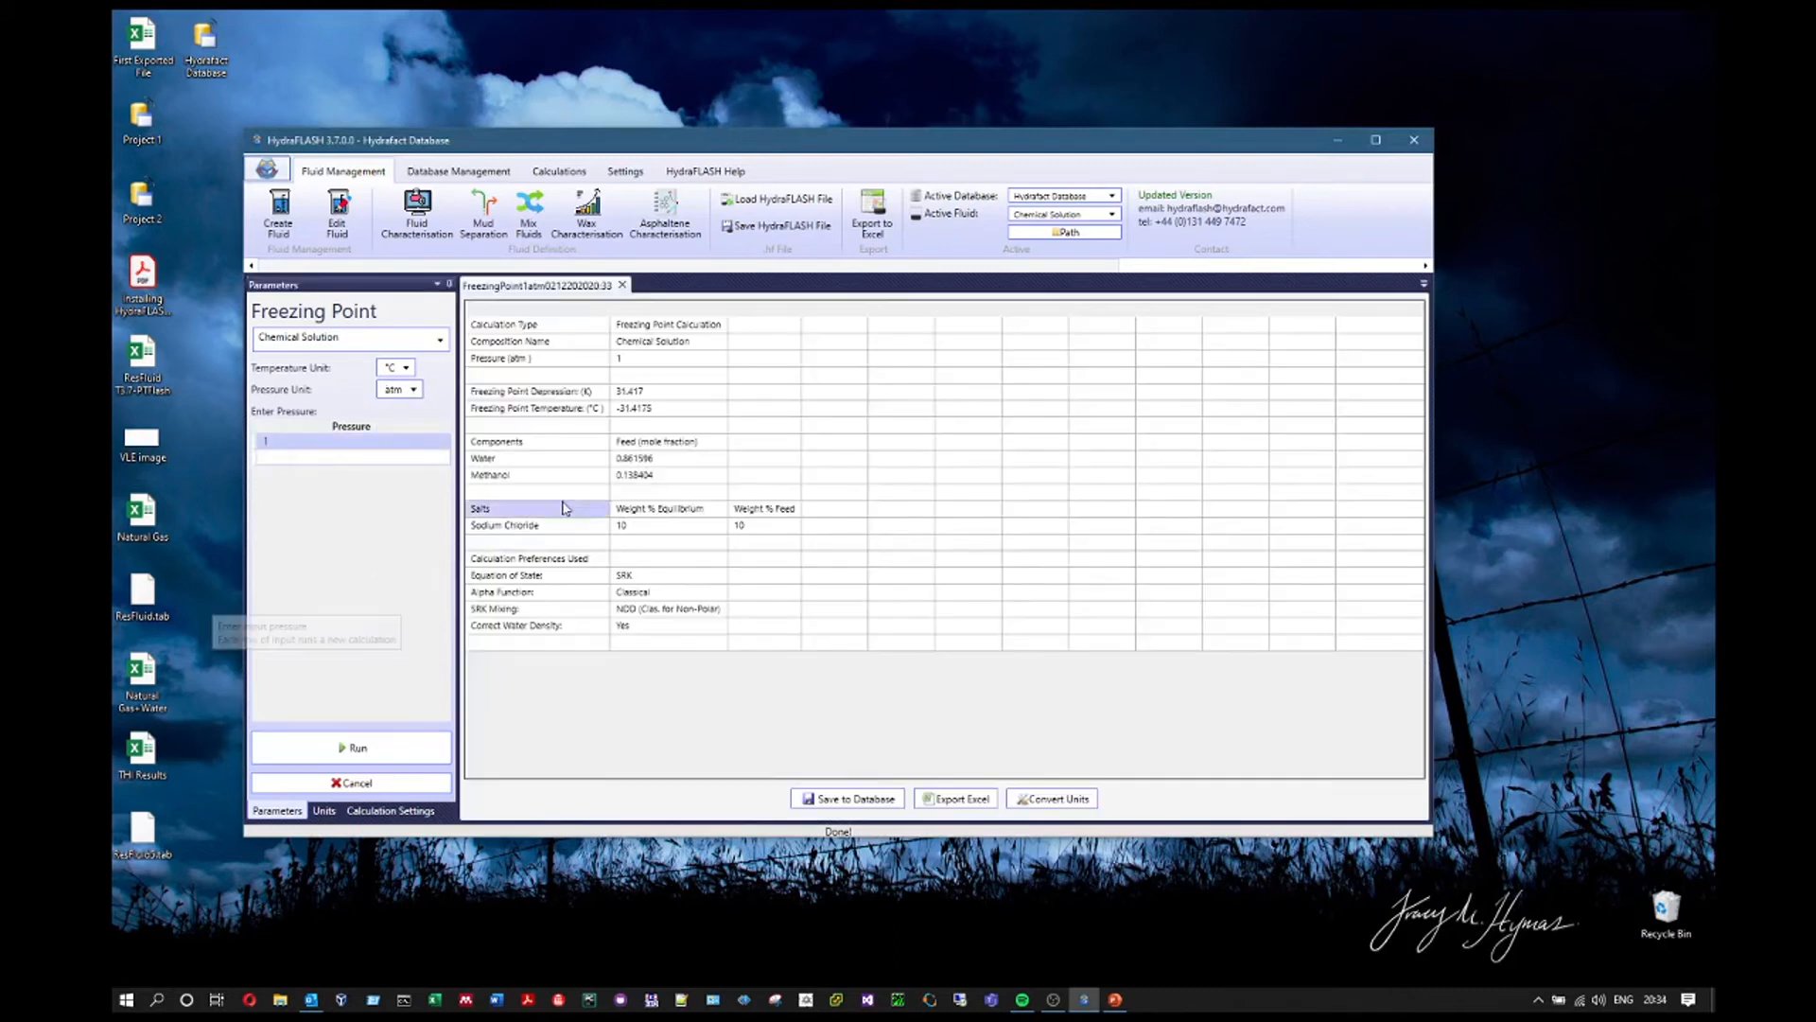
click(657, 413)
- In the Chemical Solution composition, remove methanol and set the amounts in grams to 85 for water and 15 for sodium chloride
click(337, 213)
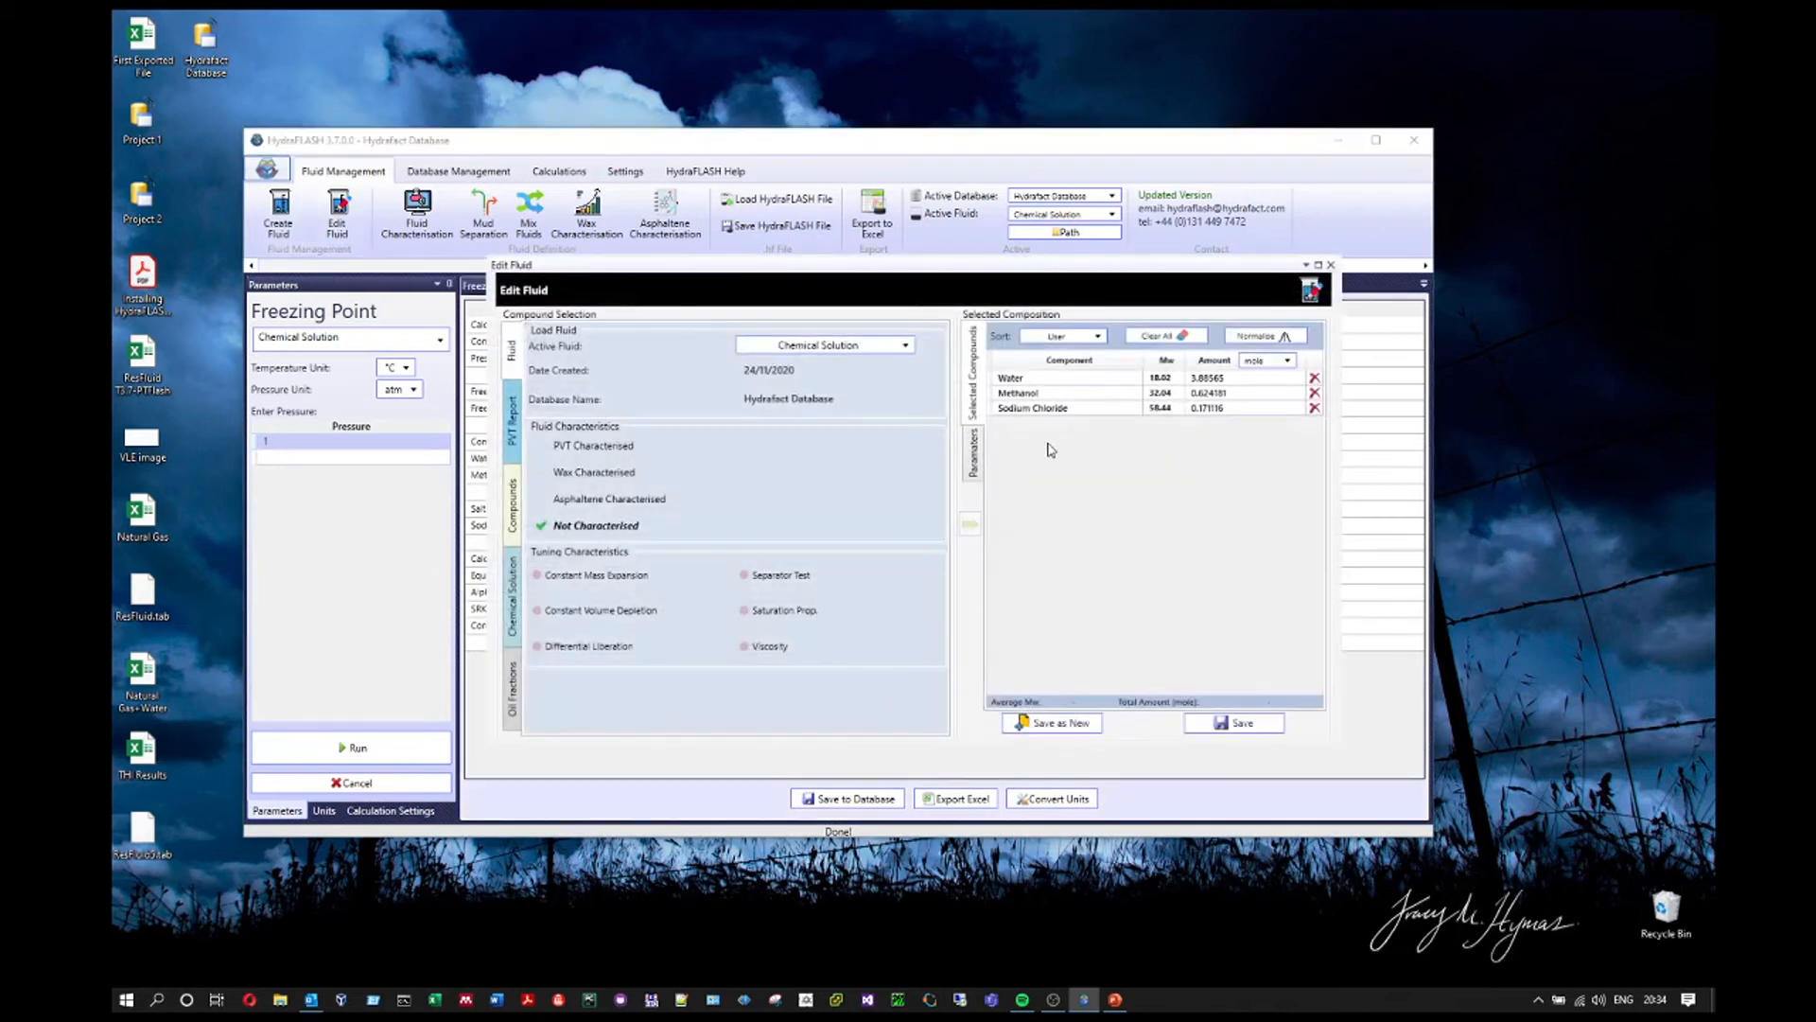
click(1315, 392)
click(1287, 362)
click(1268, 405)
click(1241, 378)
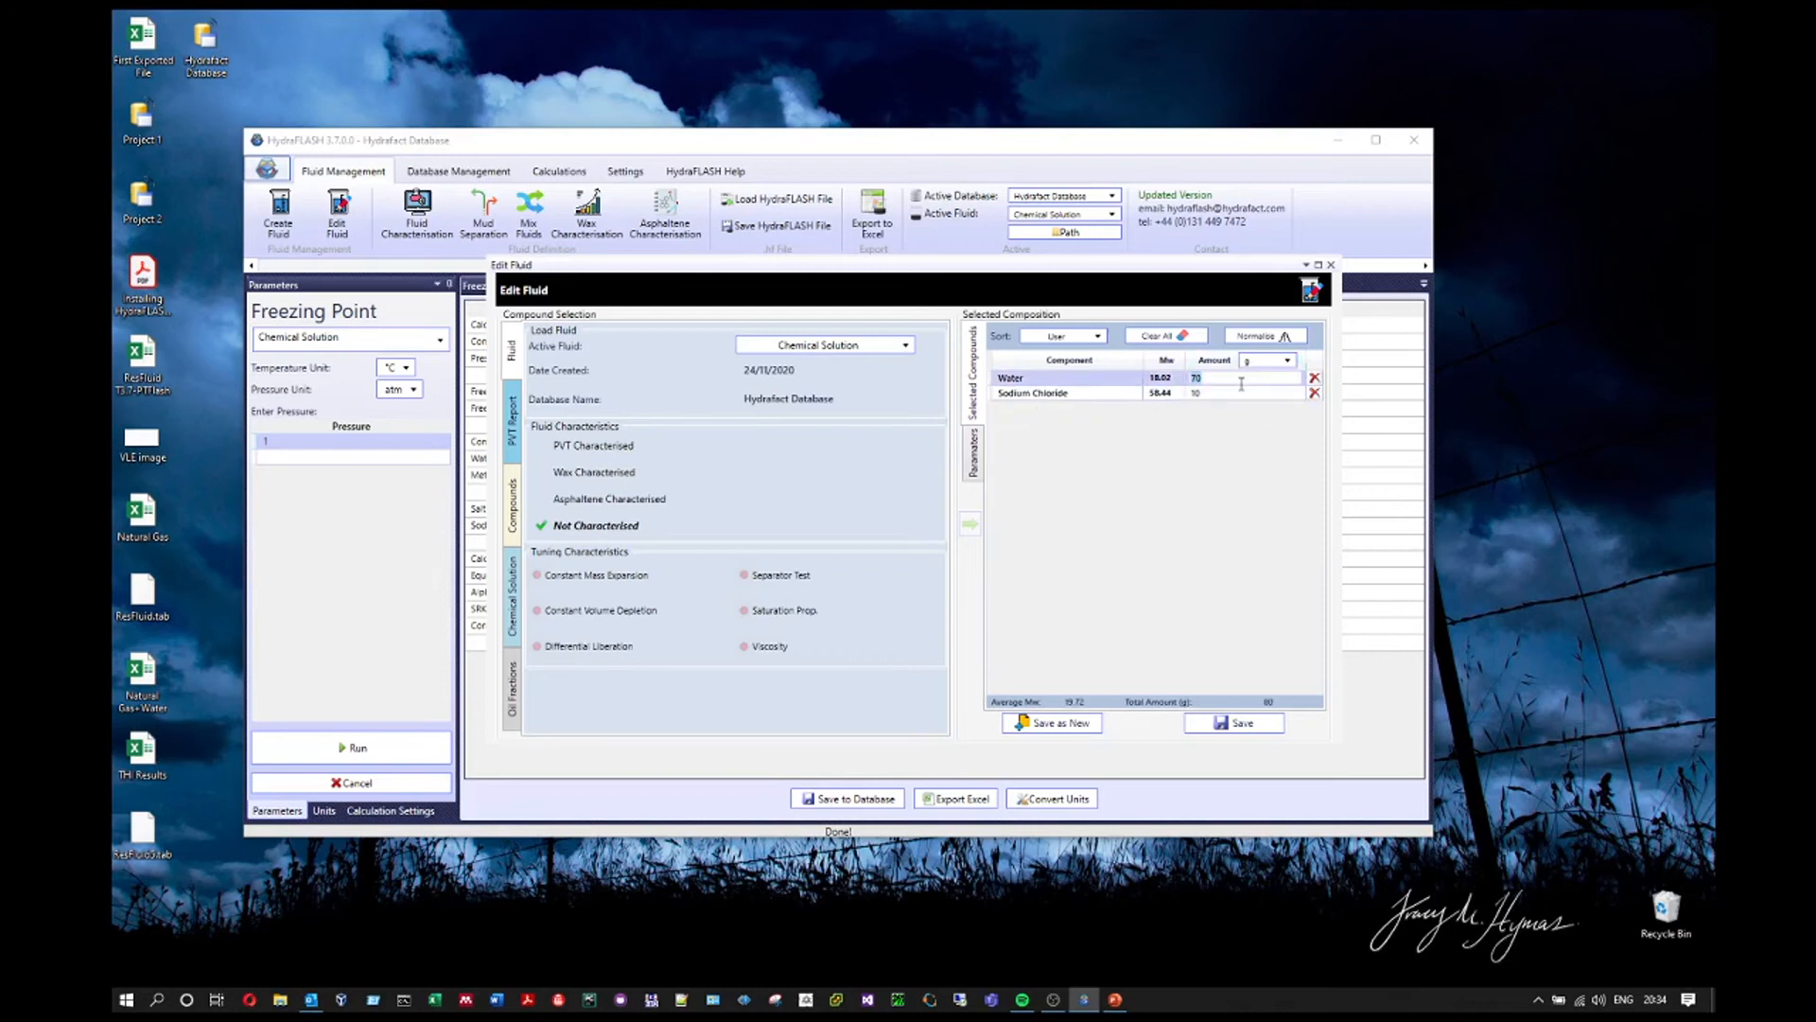
text(85)
click(1216, 394)
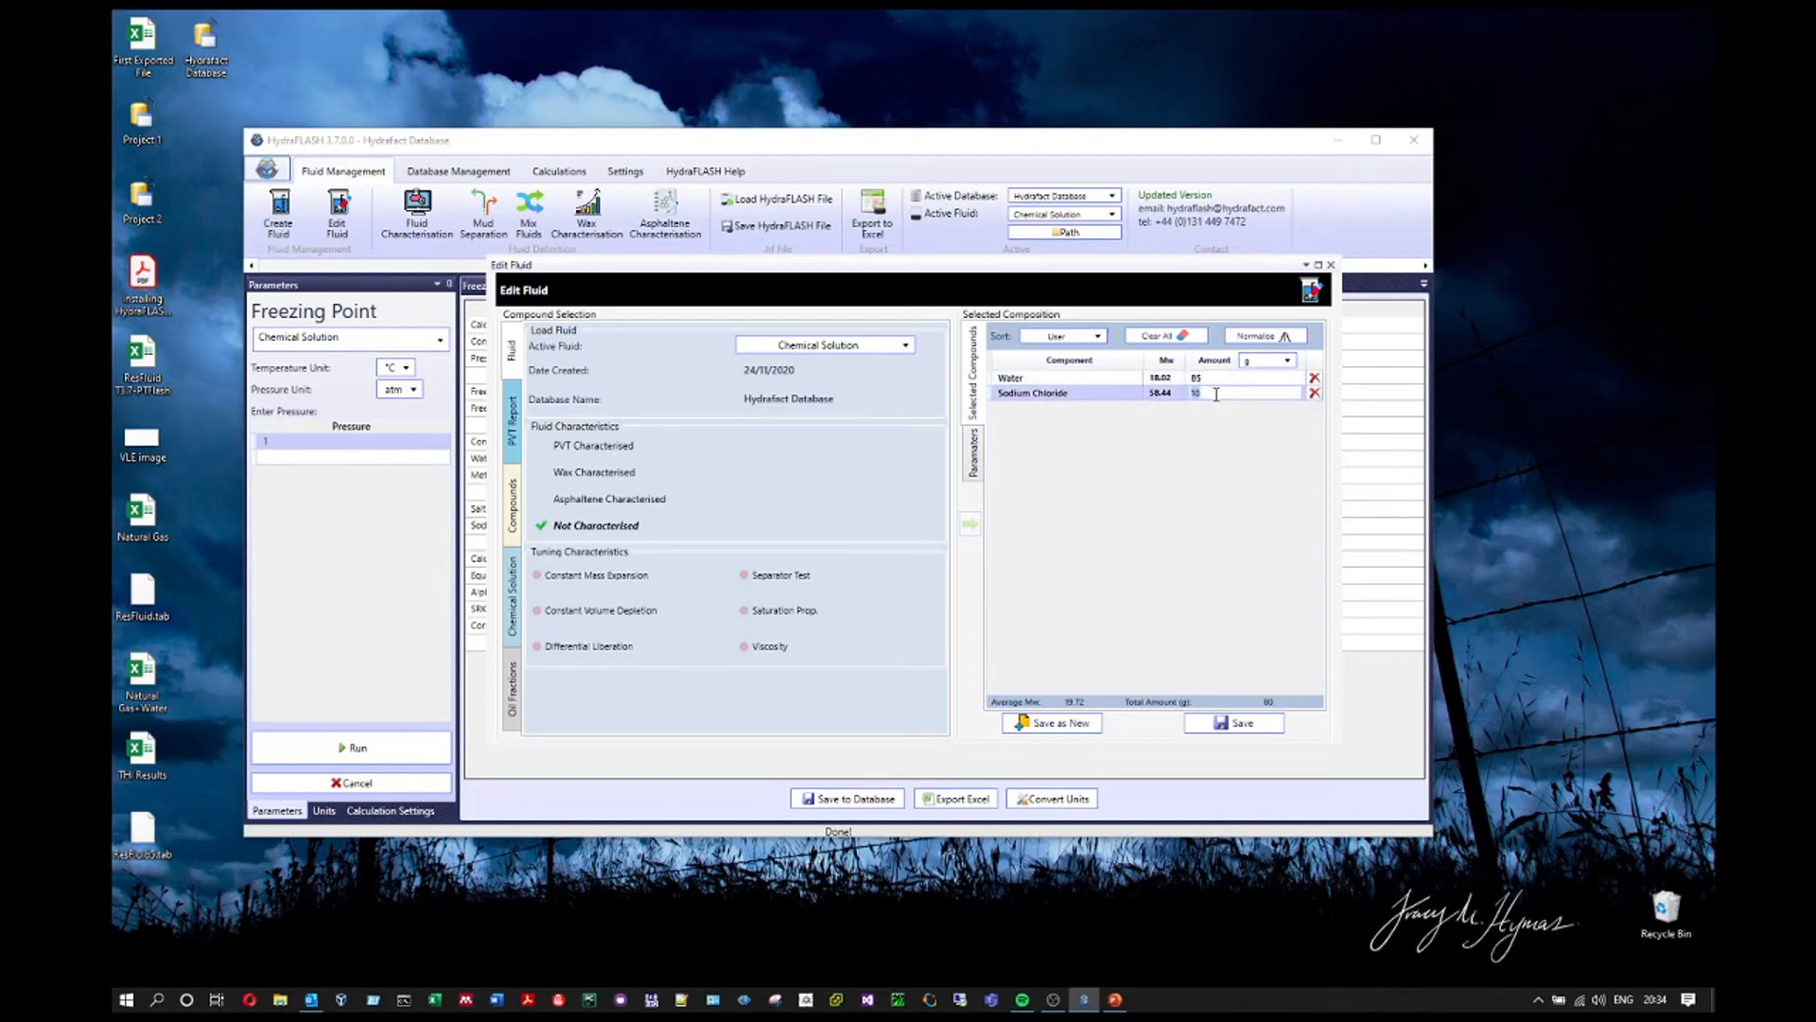
text(15)
- Rename the edited fluid as Brine and save it as a new fluid, without creating another one
click(512, 416)
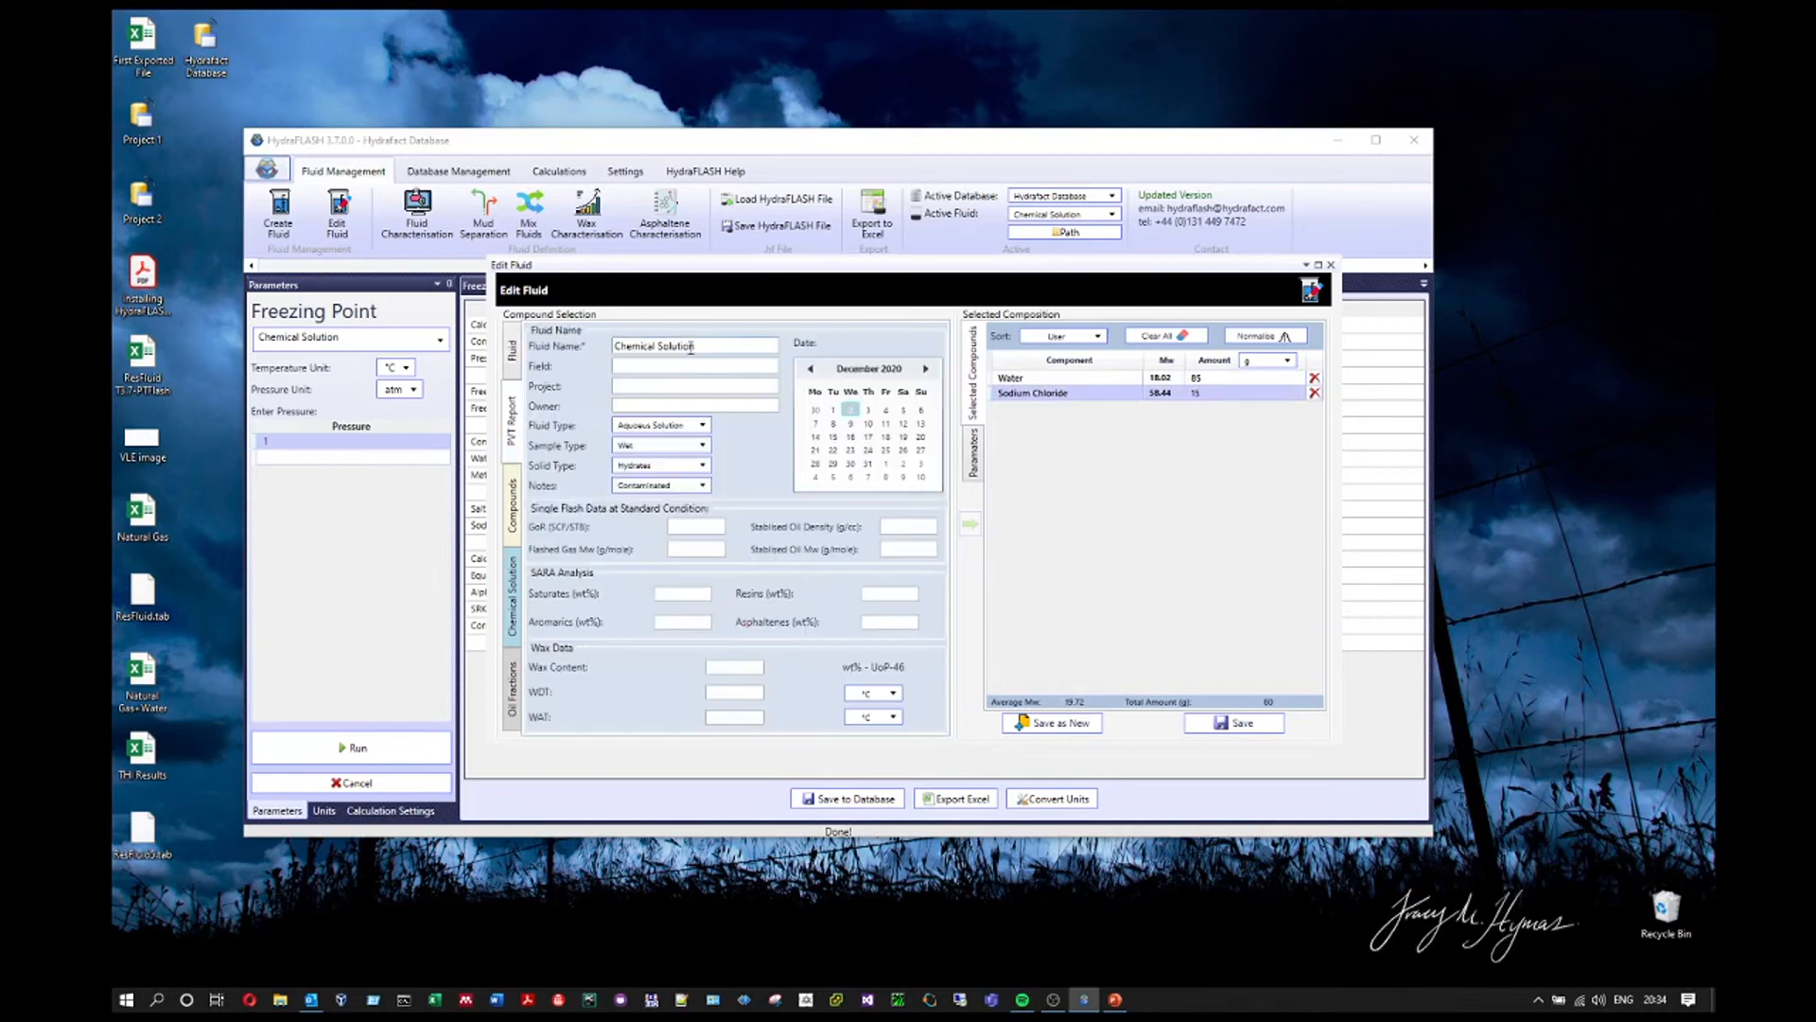
key(BackSpace)
key(BackSpace)
key(BackSpace)
key(BackSpace)
key(BackSpace)
key(BackSpace)
key(BackSpace)
key(BackSpace)
key(BackSpace)
key(BackSpace)
key(BackSpace)
key(BackSpace)
key(BackSpace)
key(BackSpace)
key(BackSpace)
key(BackSpace)
text(Brine)
click(1050, 730)
click(1149, 379)
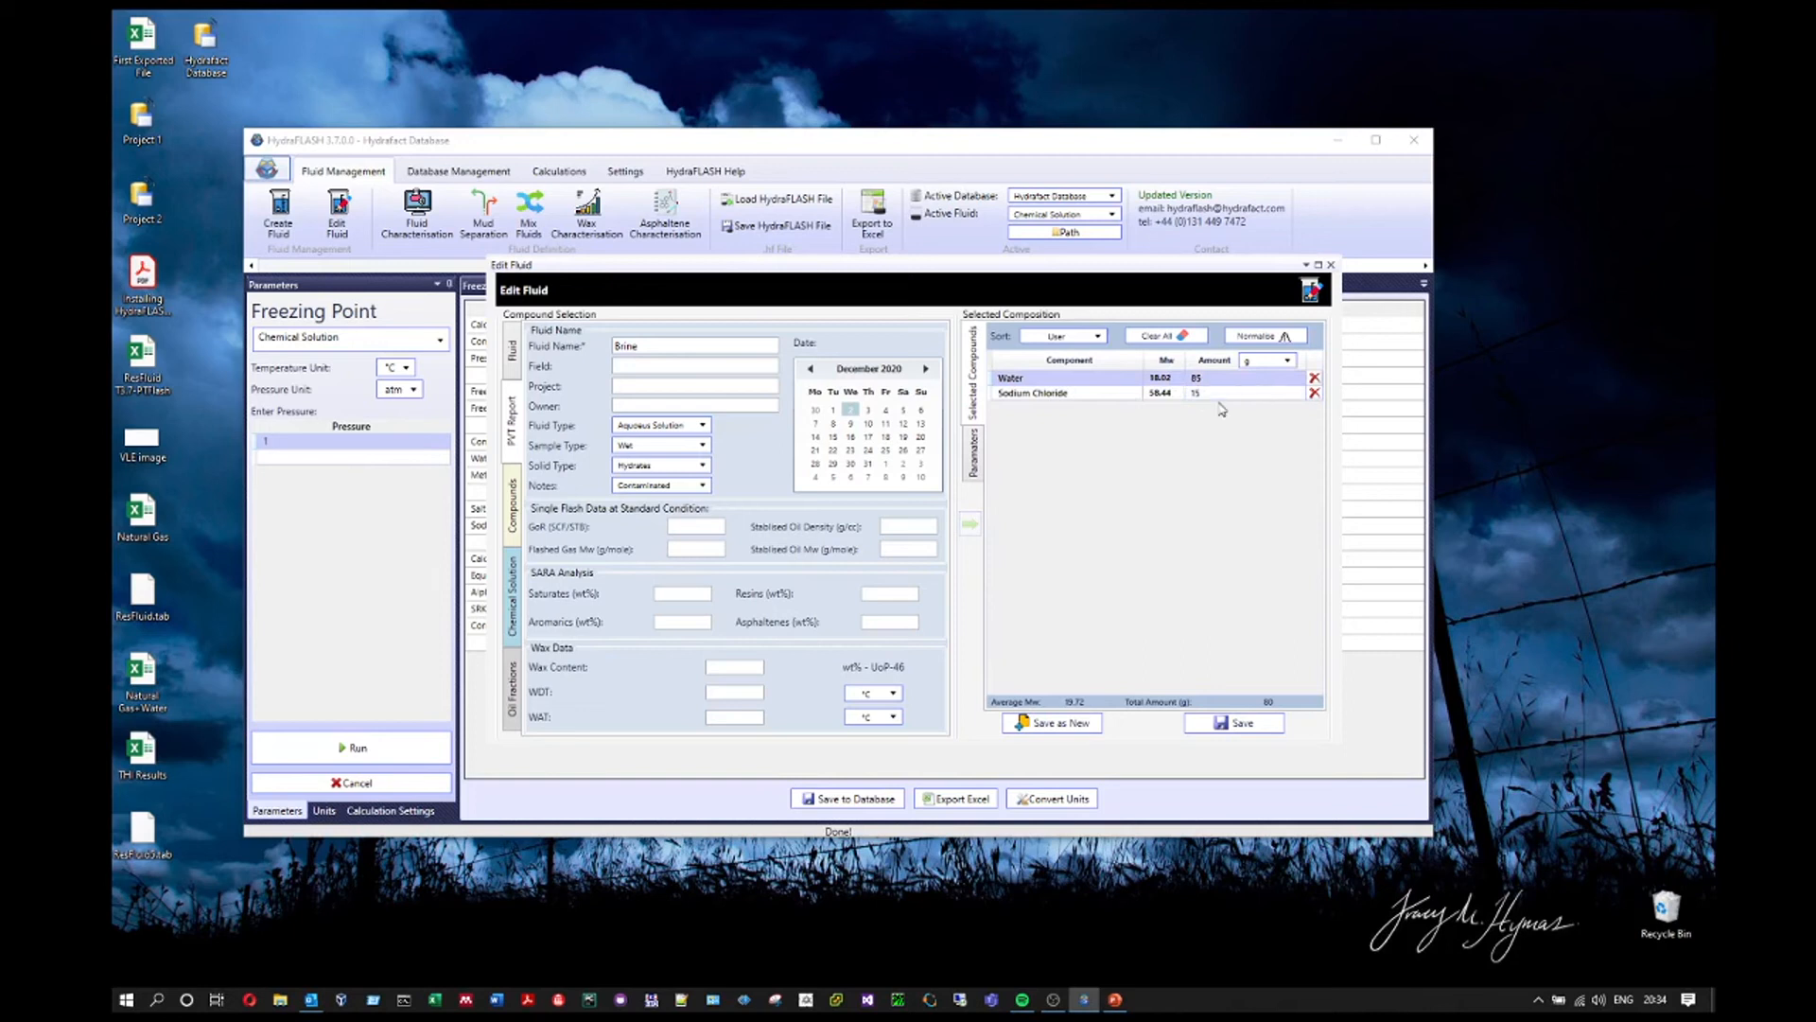
click(1079, 723)
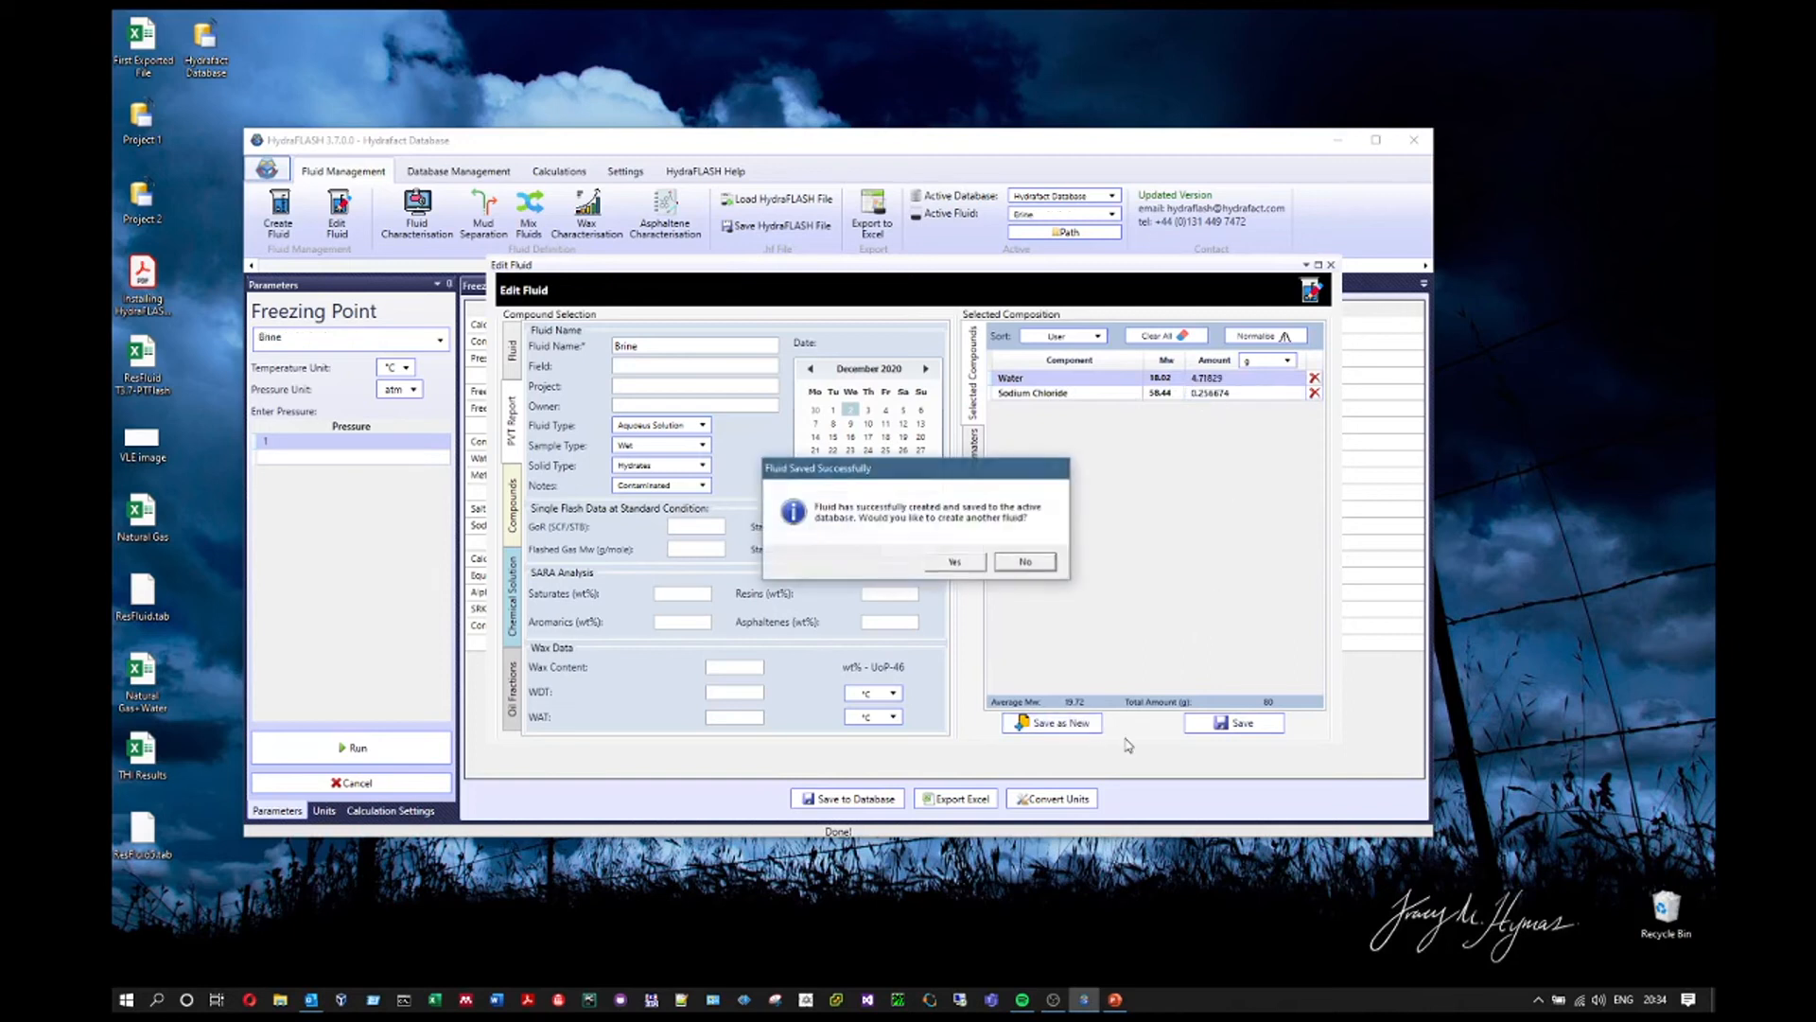
click(1034, 562)
- Run the freezing point calculation for Brine at 1 atm and close both freezing point results
click(357, 747)
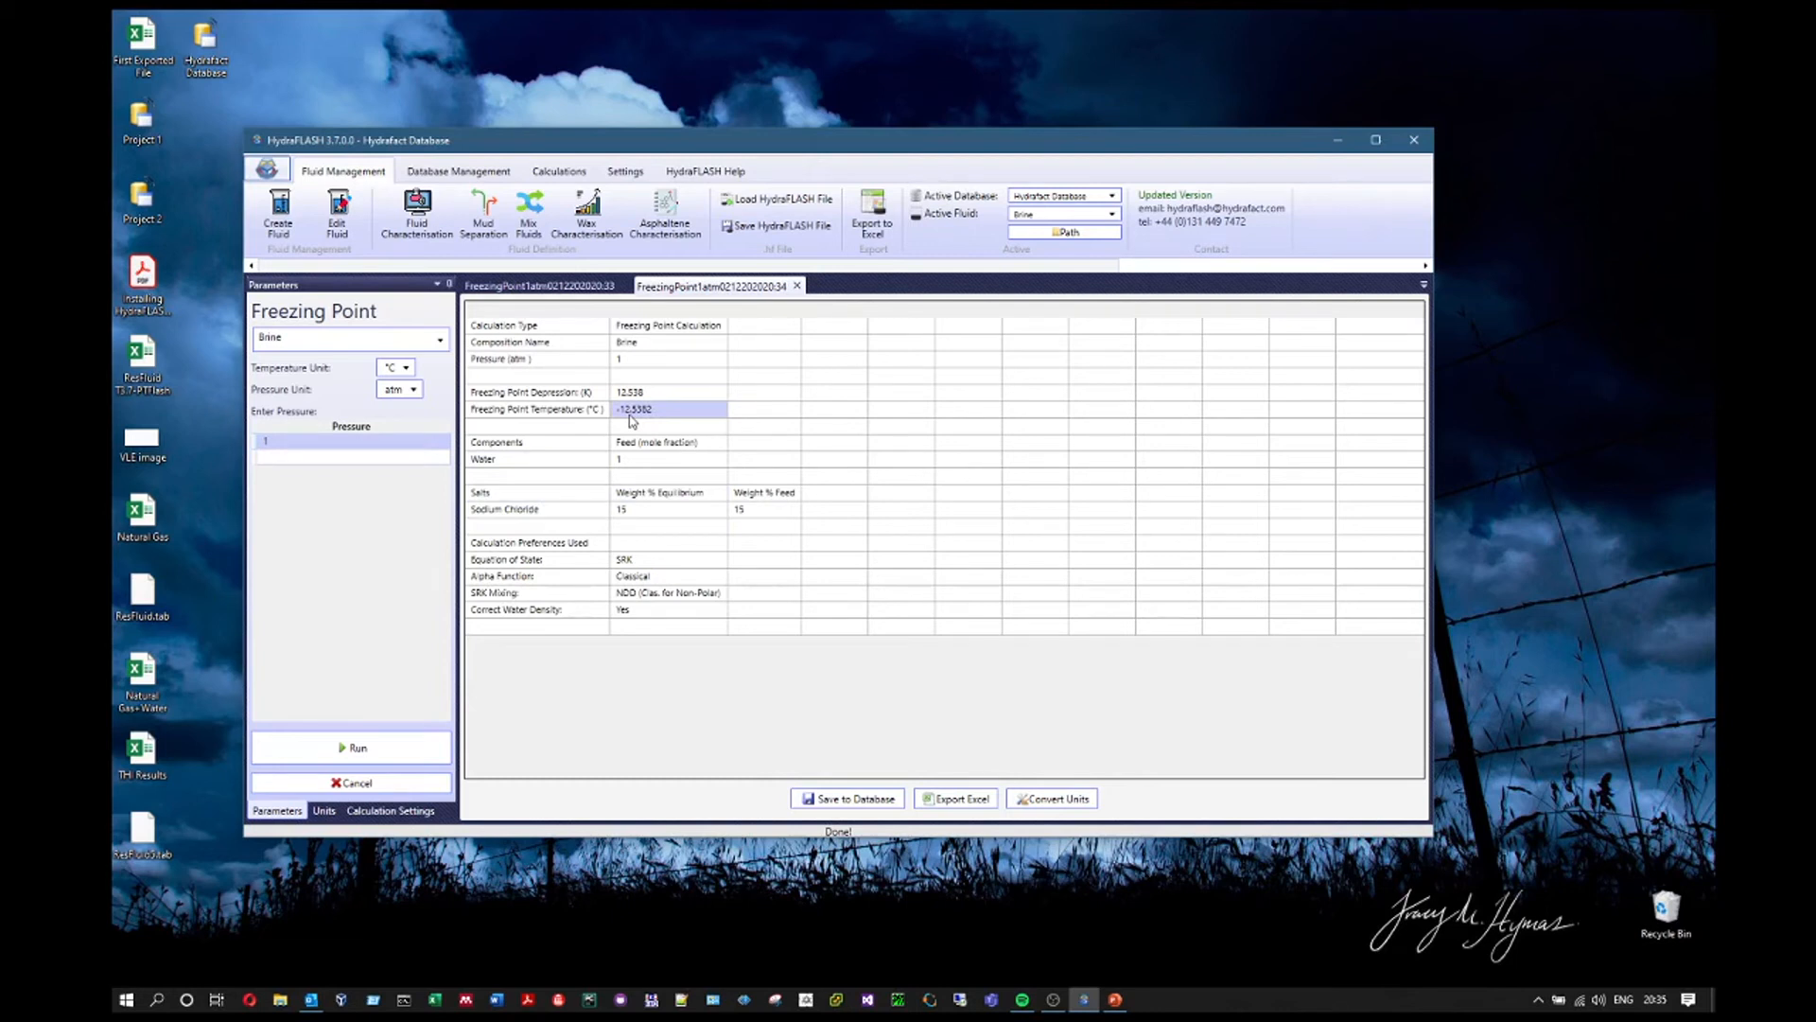
click(797, 285)
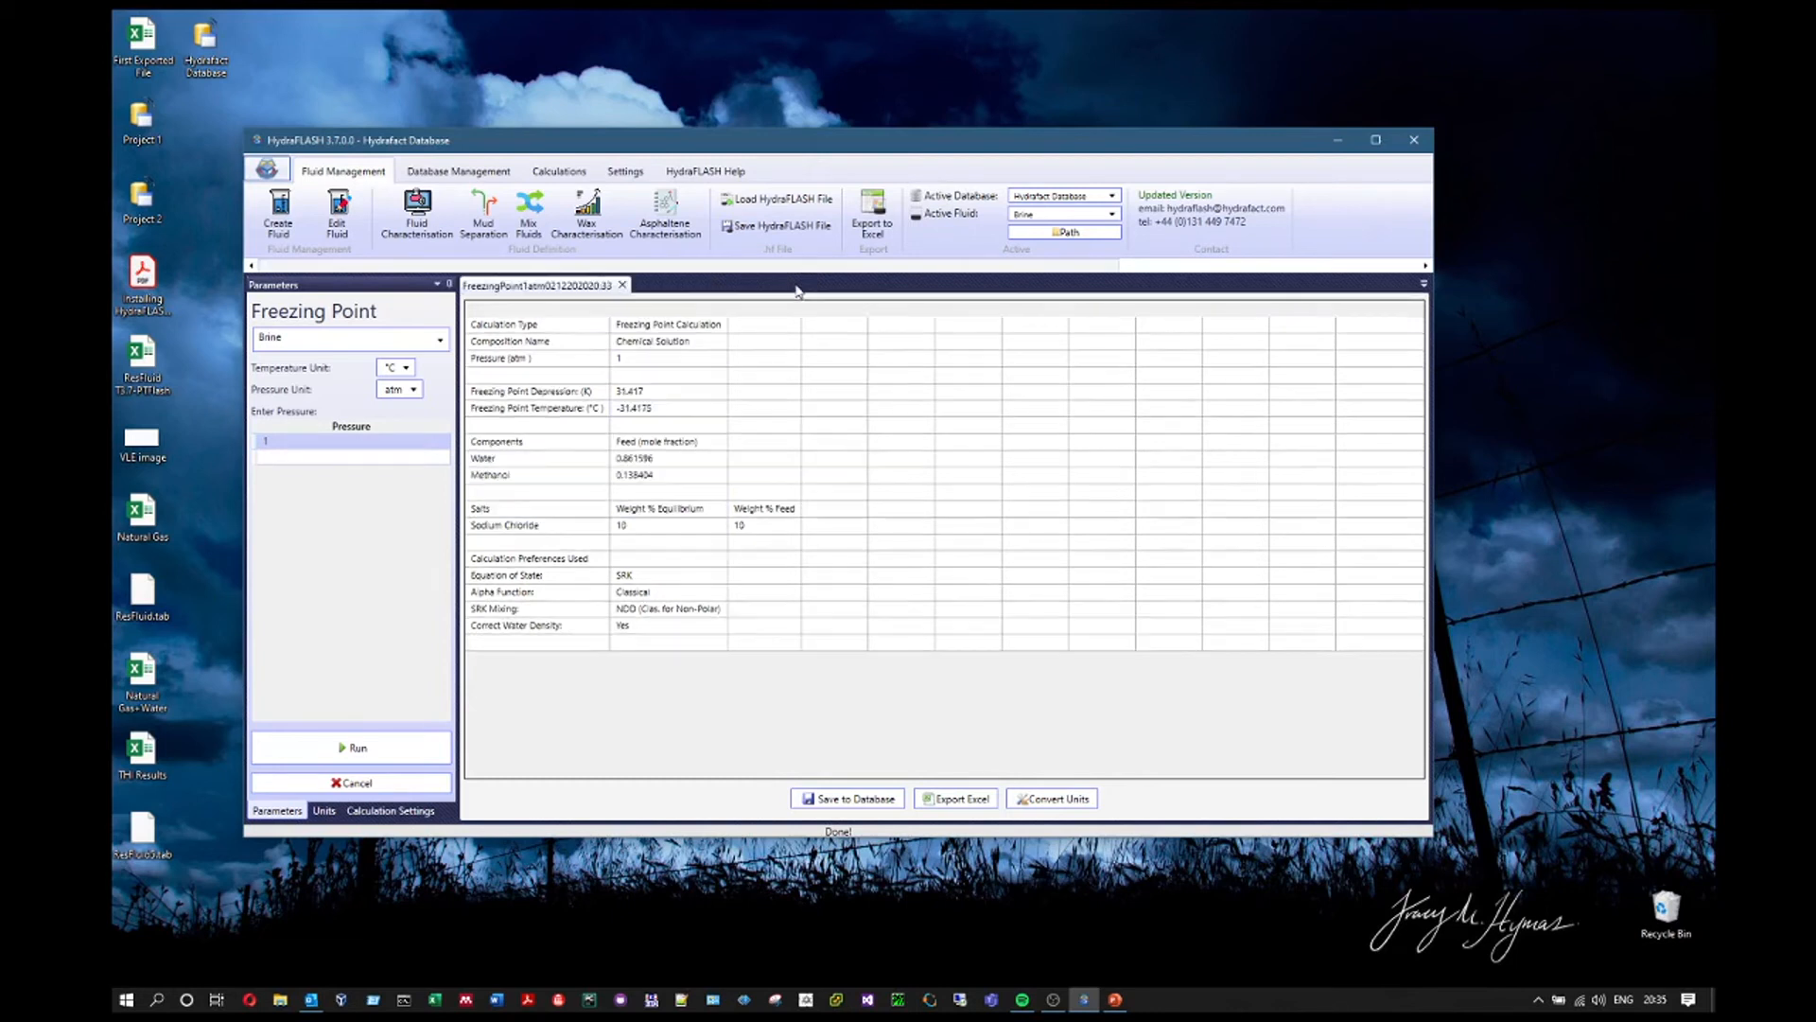
click(622, 285)
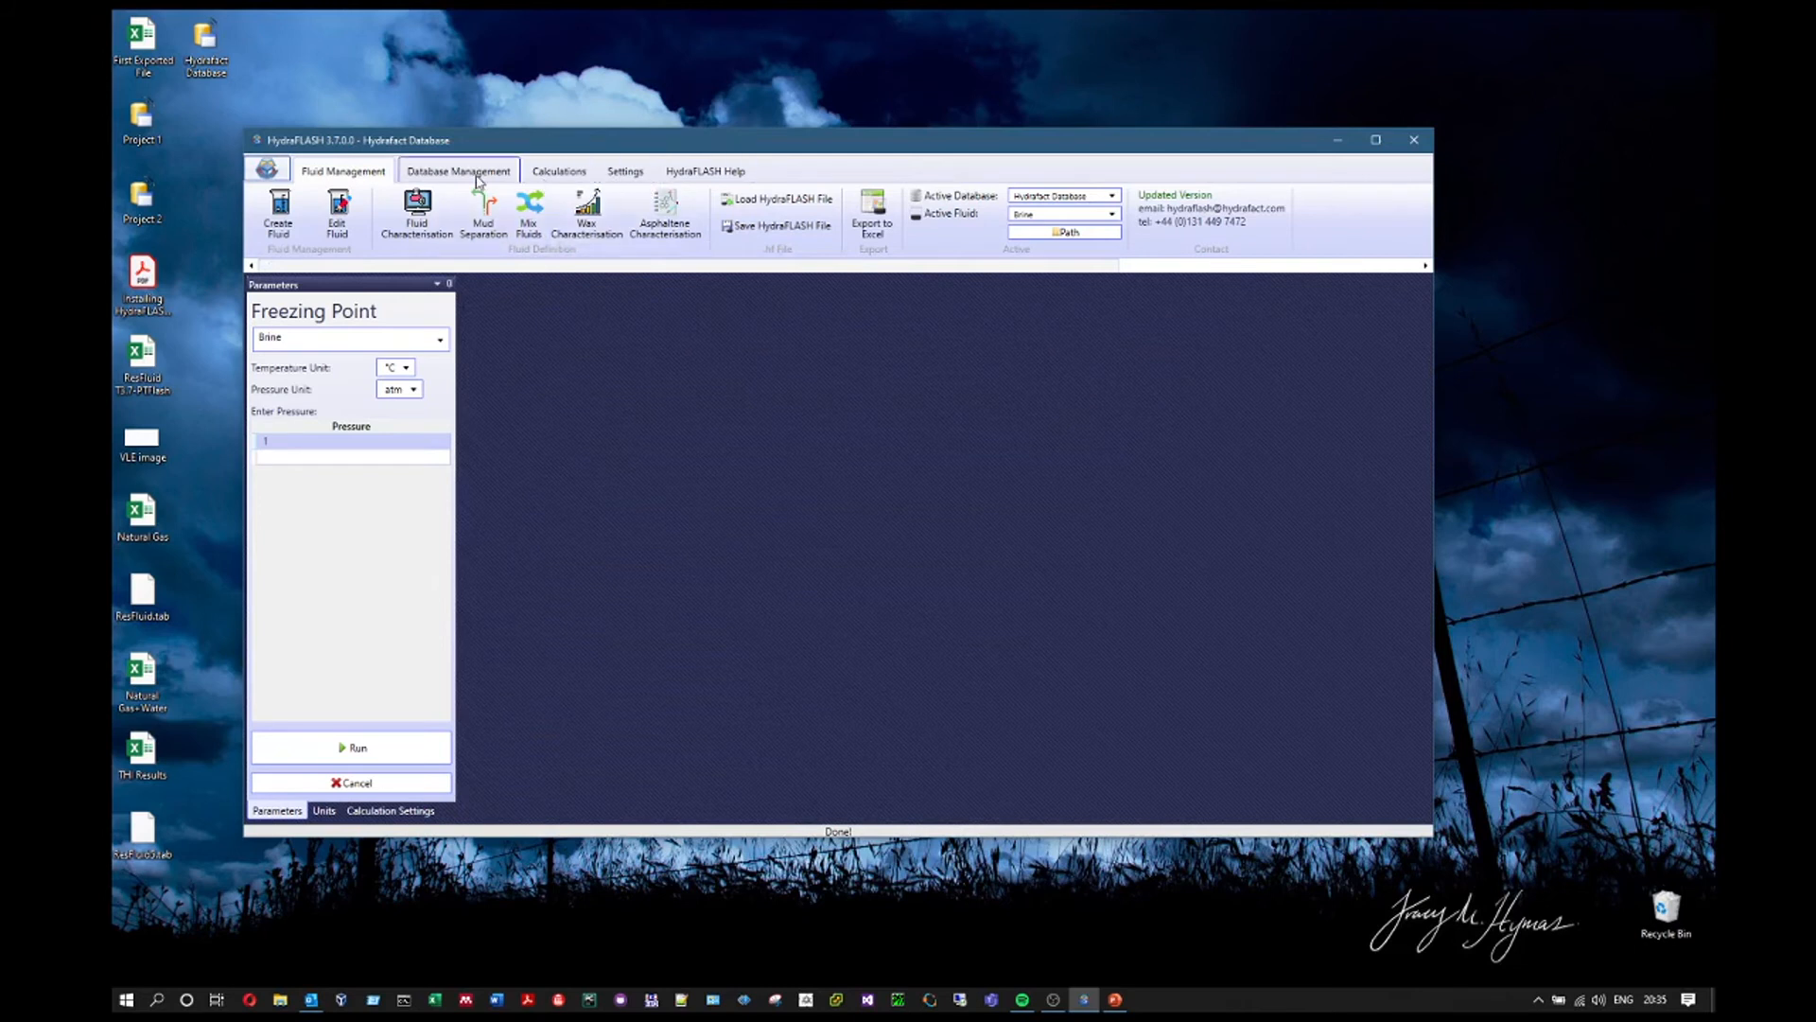
- Open the CO2 SLE calculation and start creating a new fluid for it
click(544, 174)
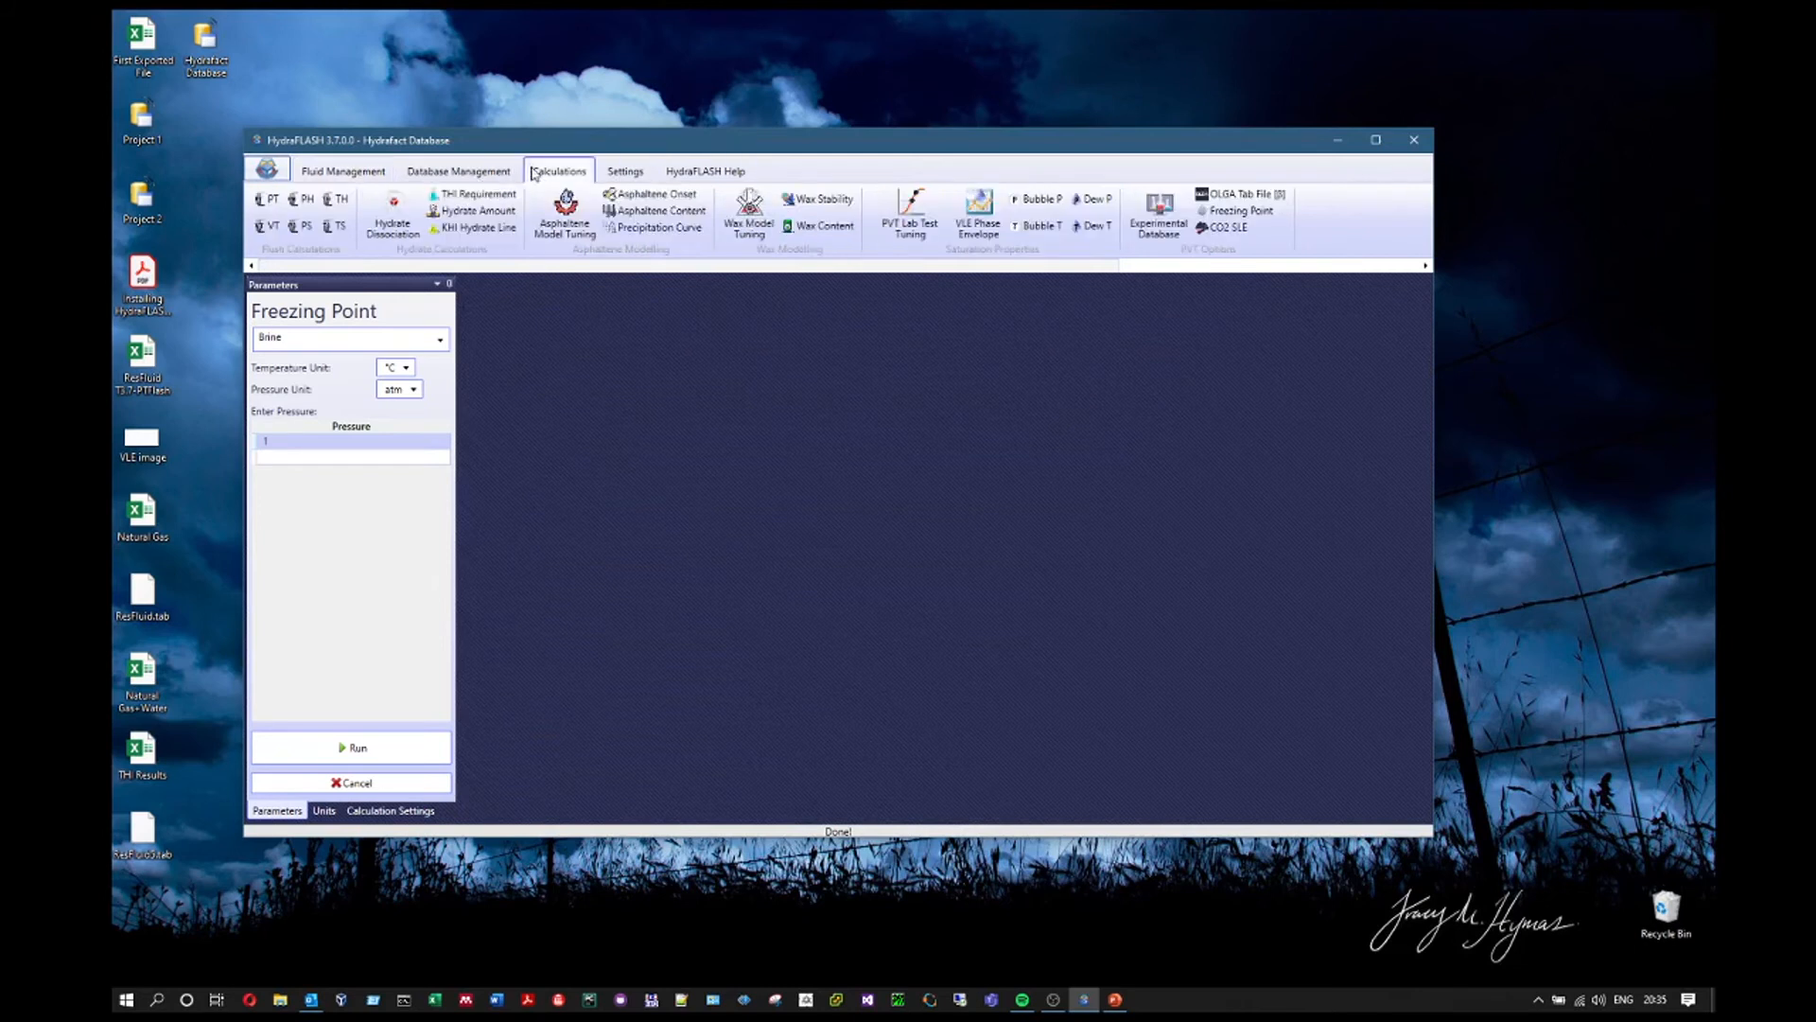
click(1227, 227)
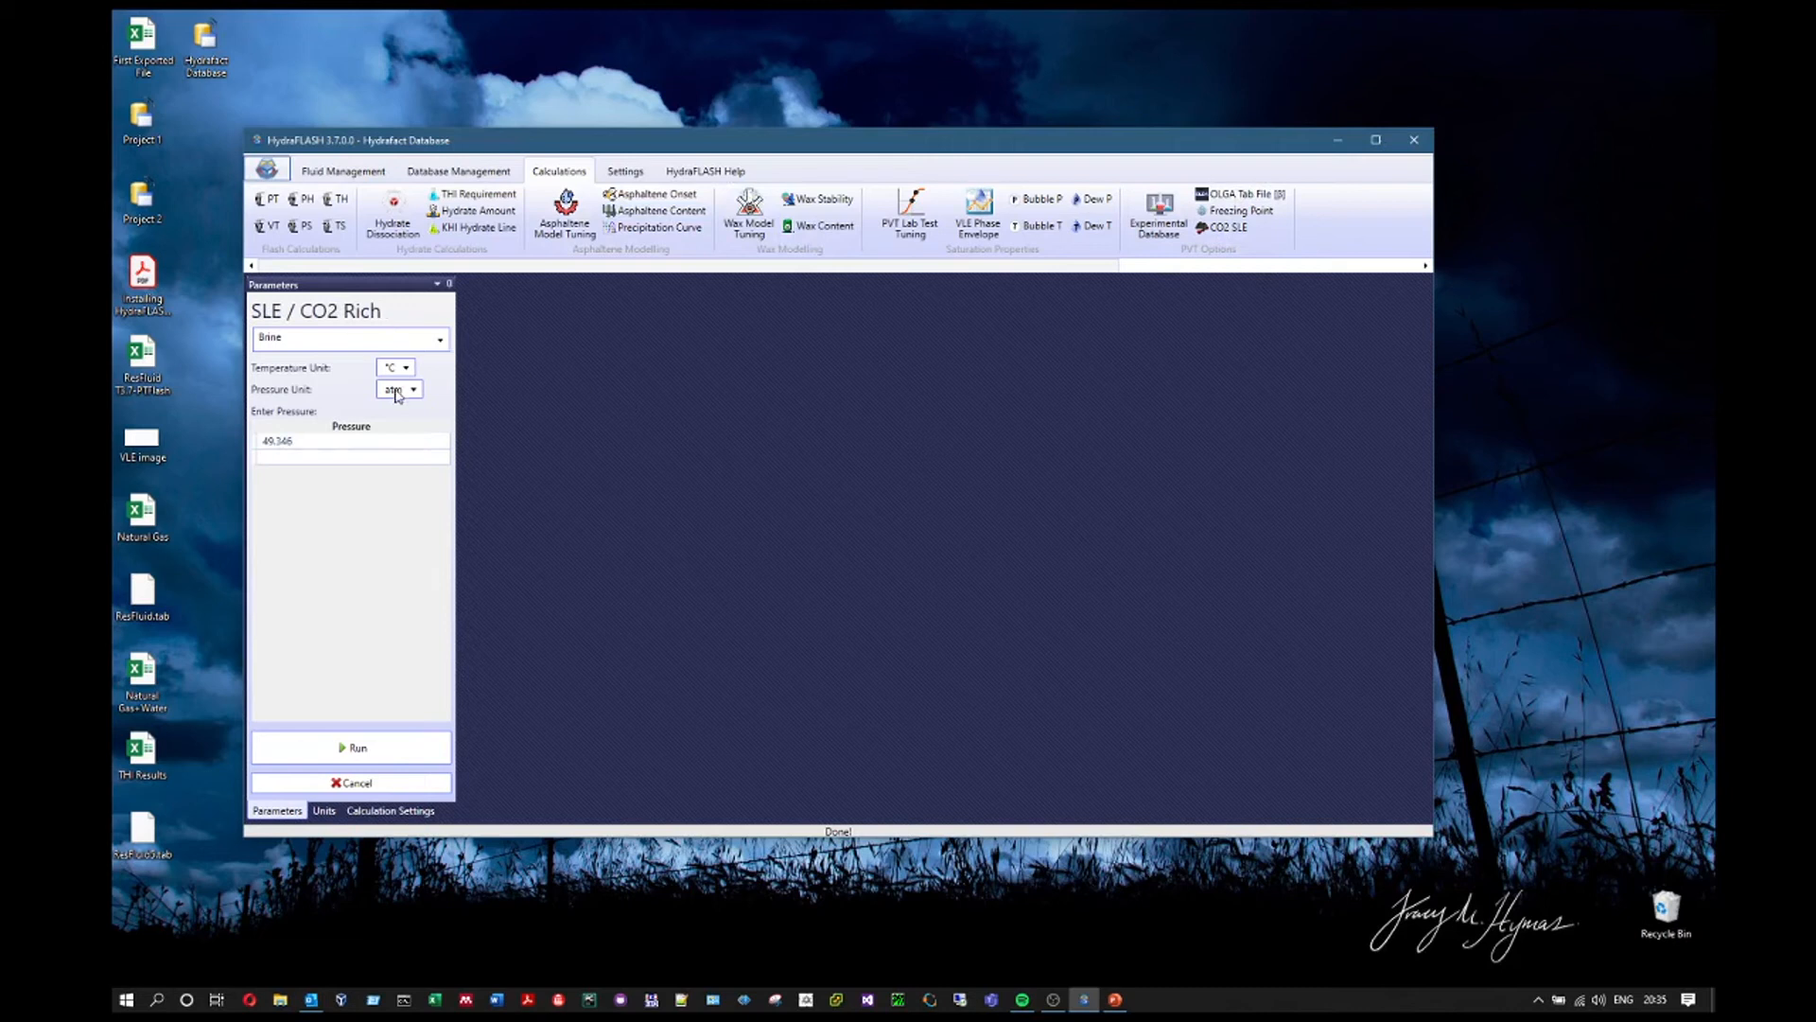
click(322, 174)
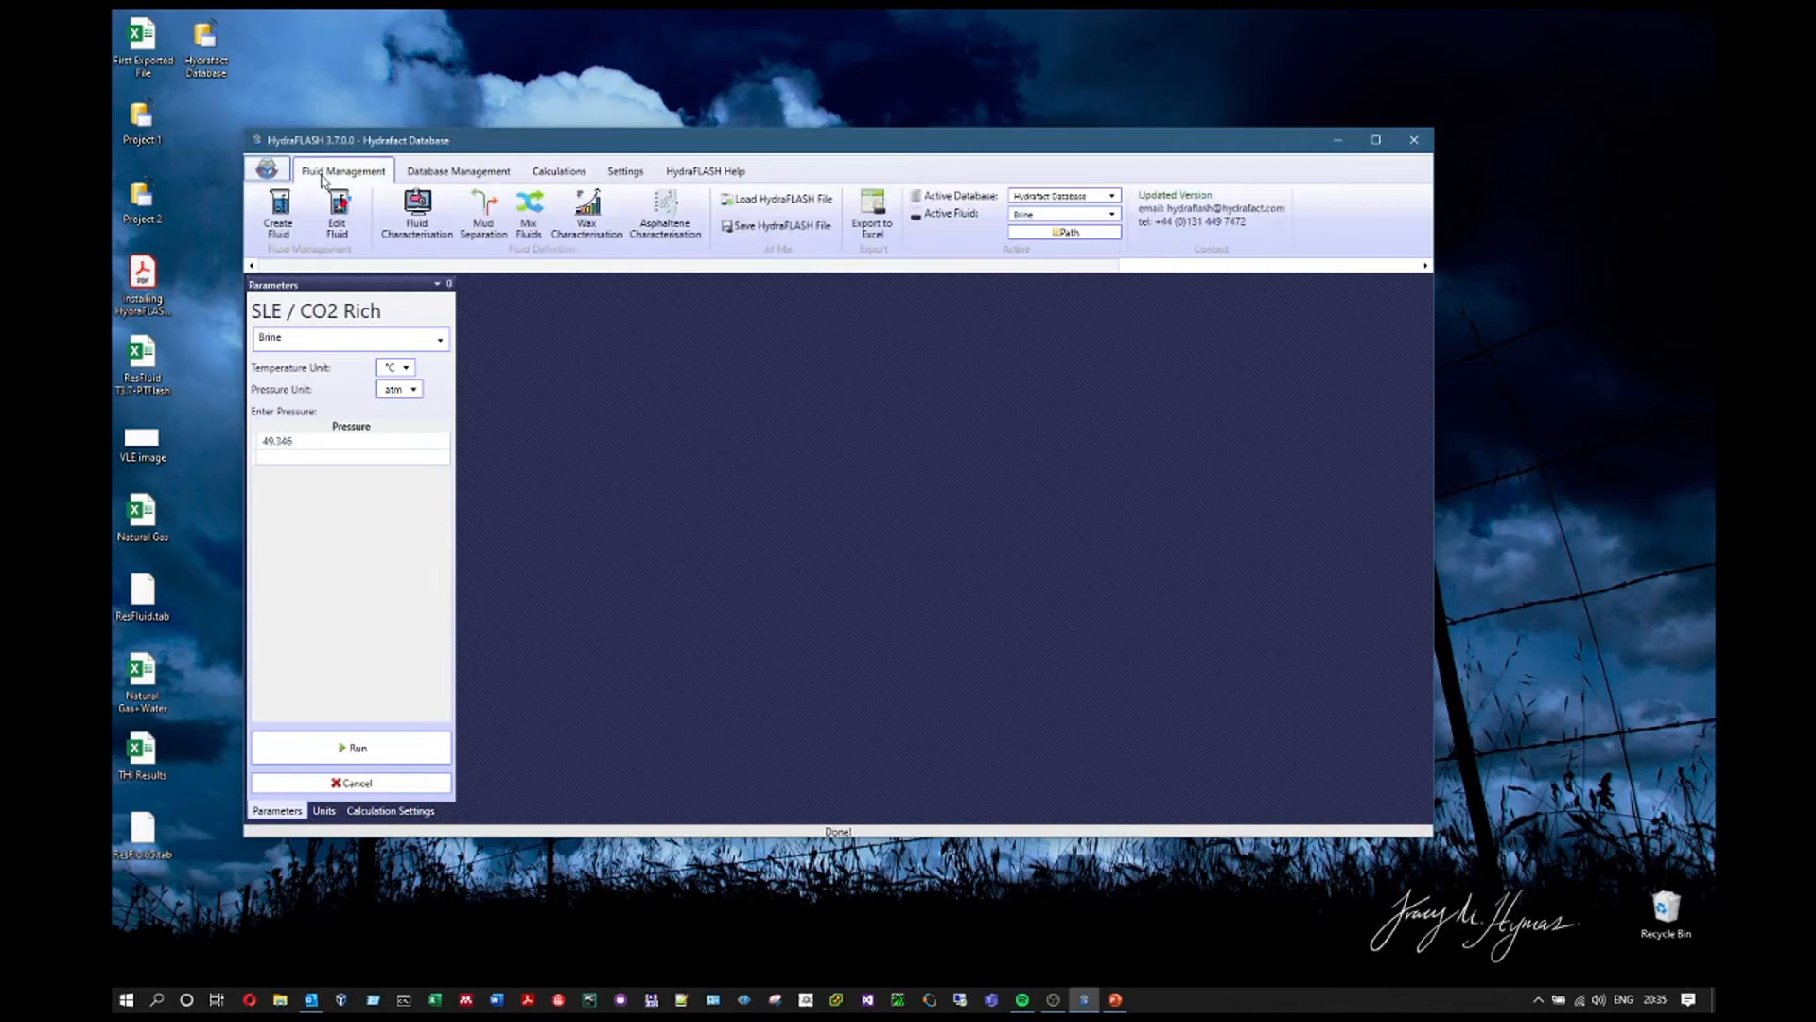
click(280, 214)
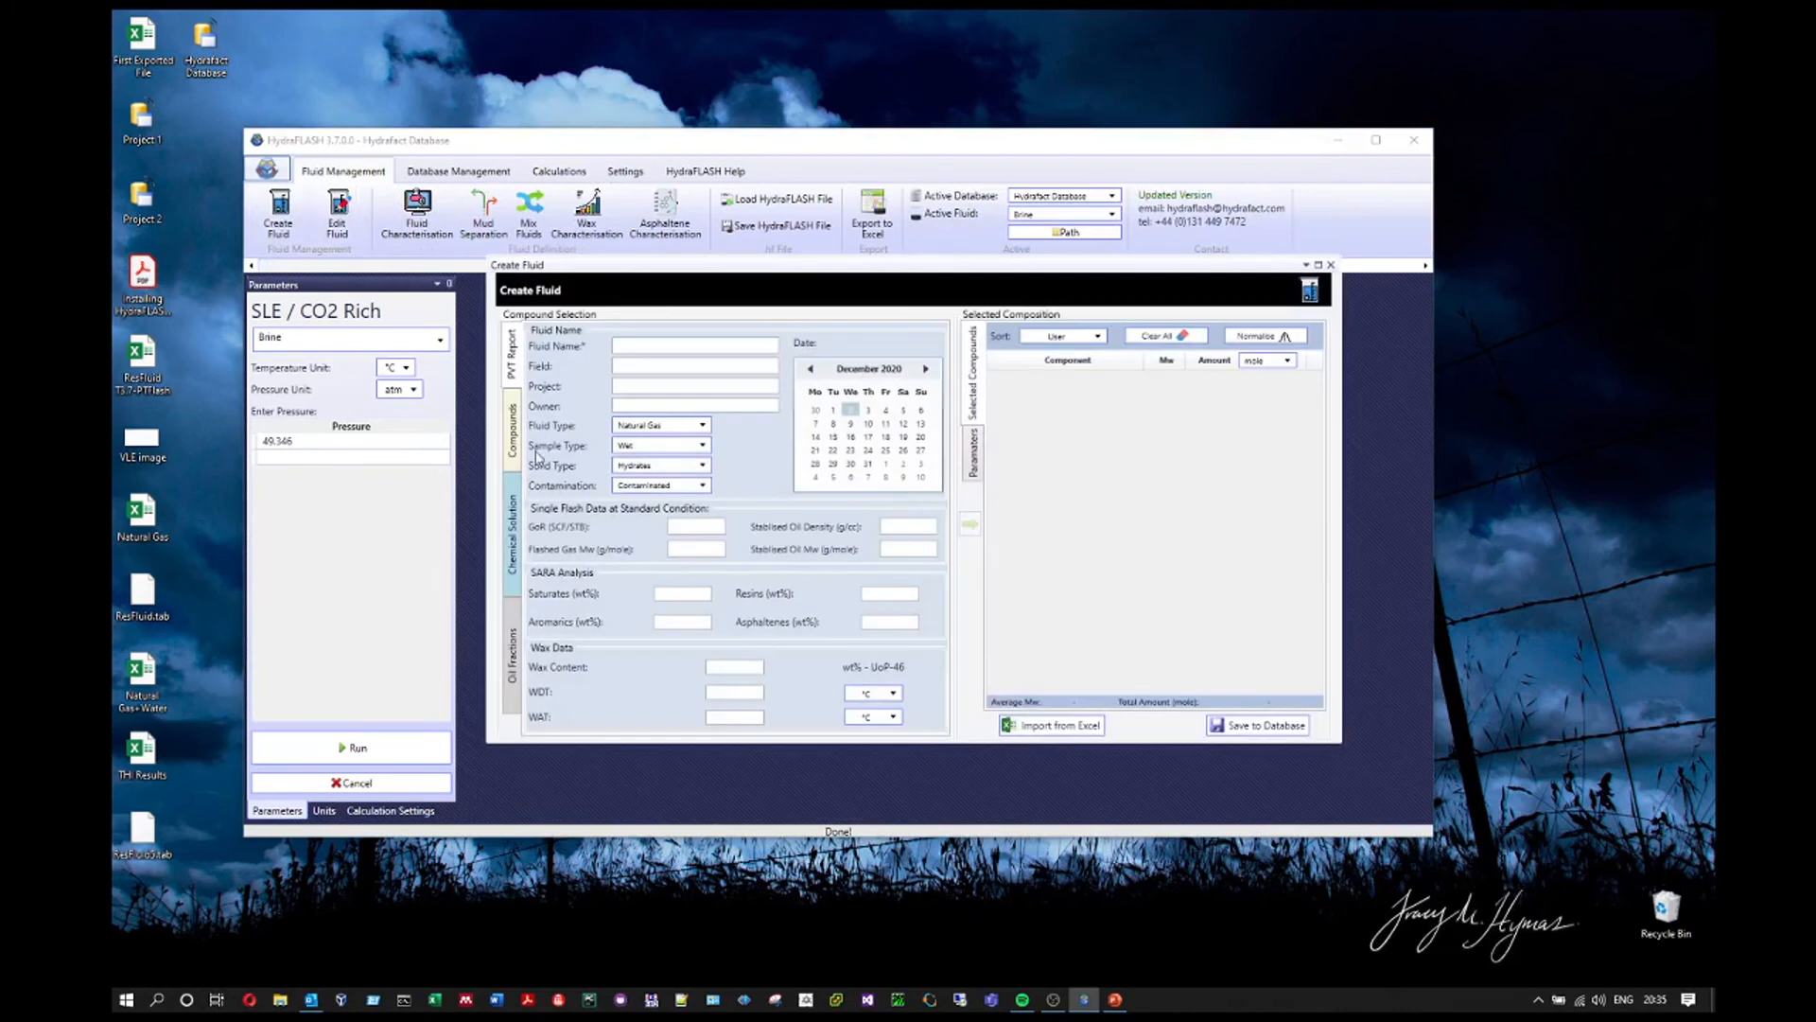
- Add carbon dioxide, methane, ethane and nitrogen to the new fluid's composition
click(513, 464)
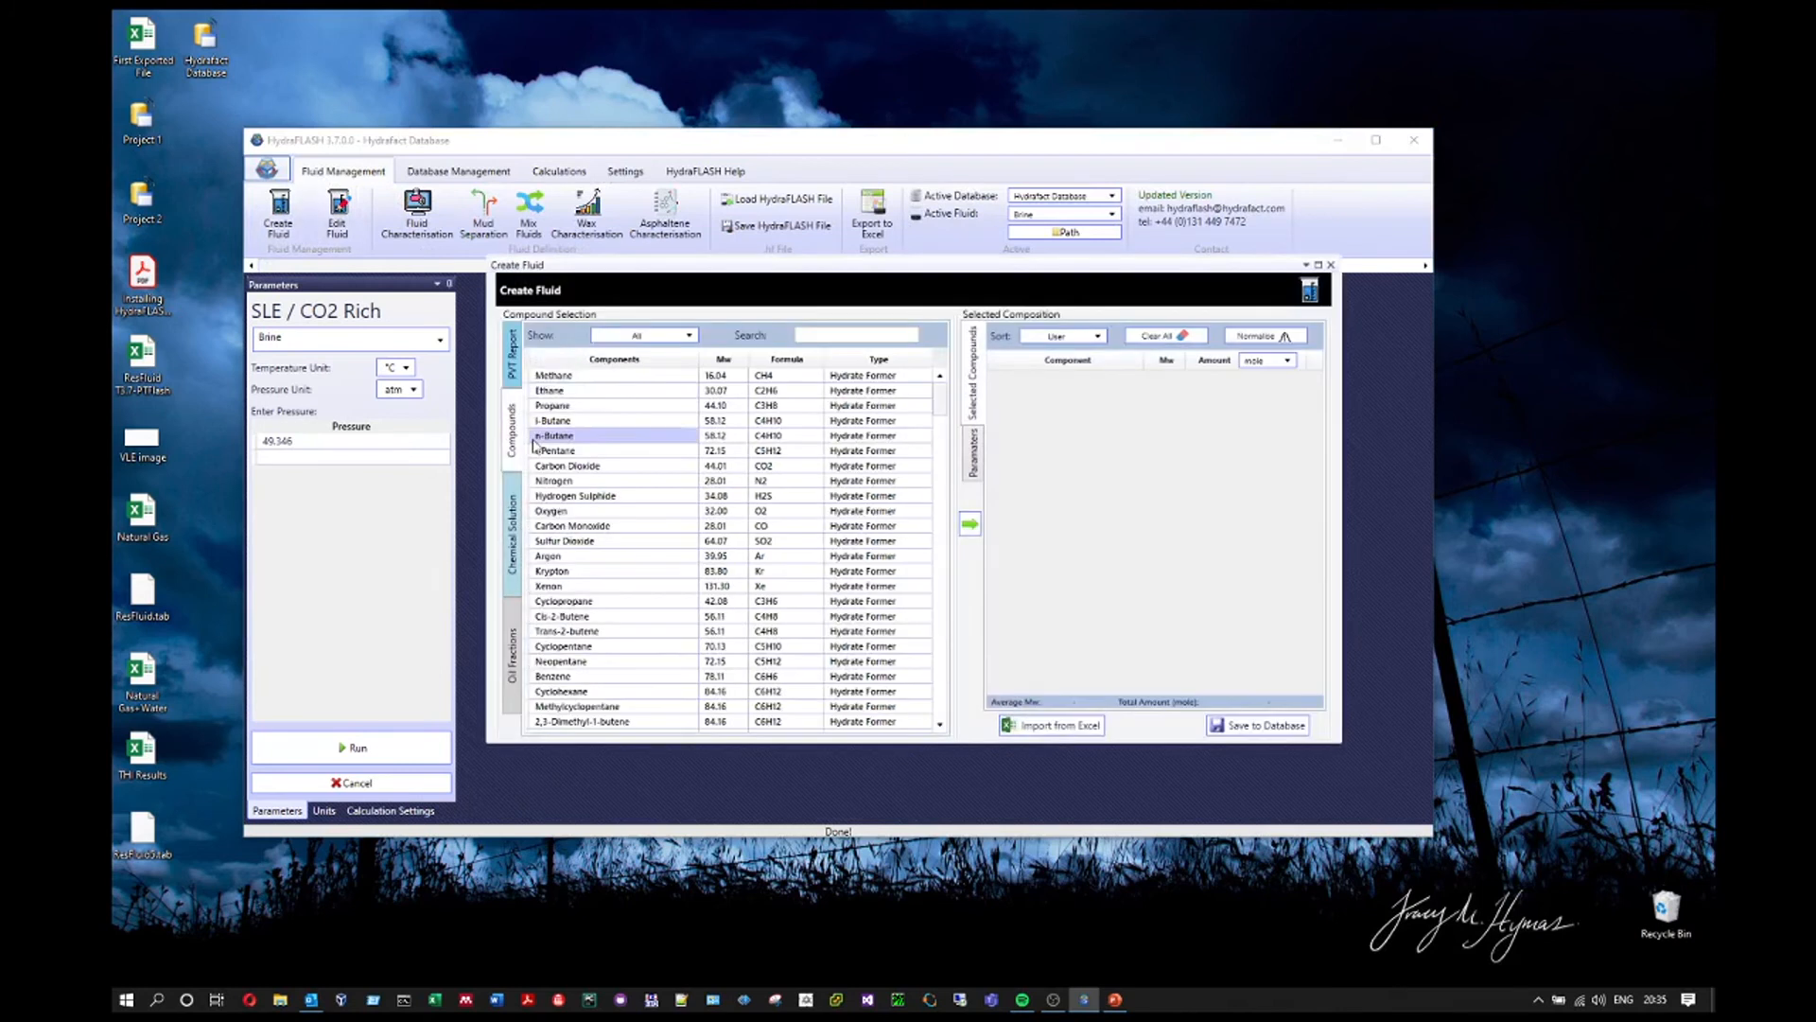
click(593, 469)
double_click(592, 469)
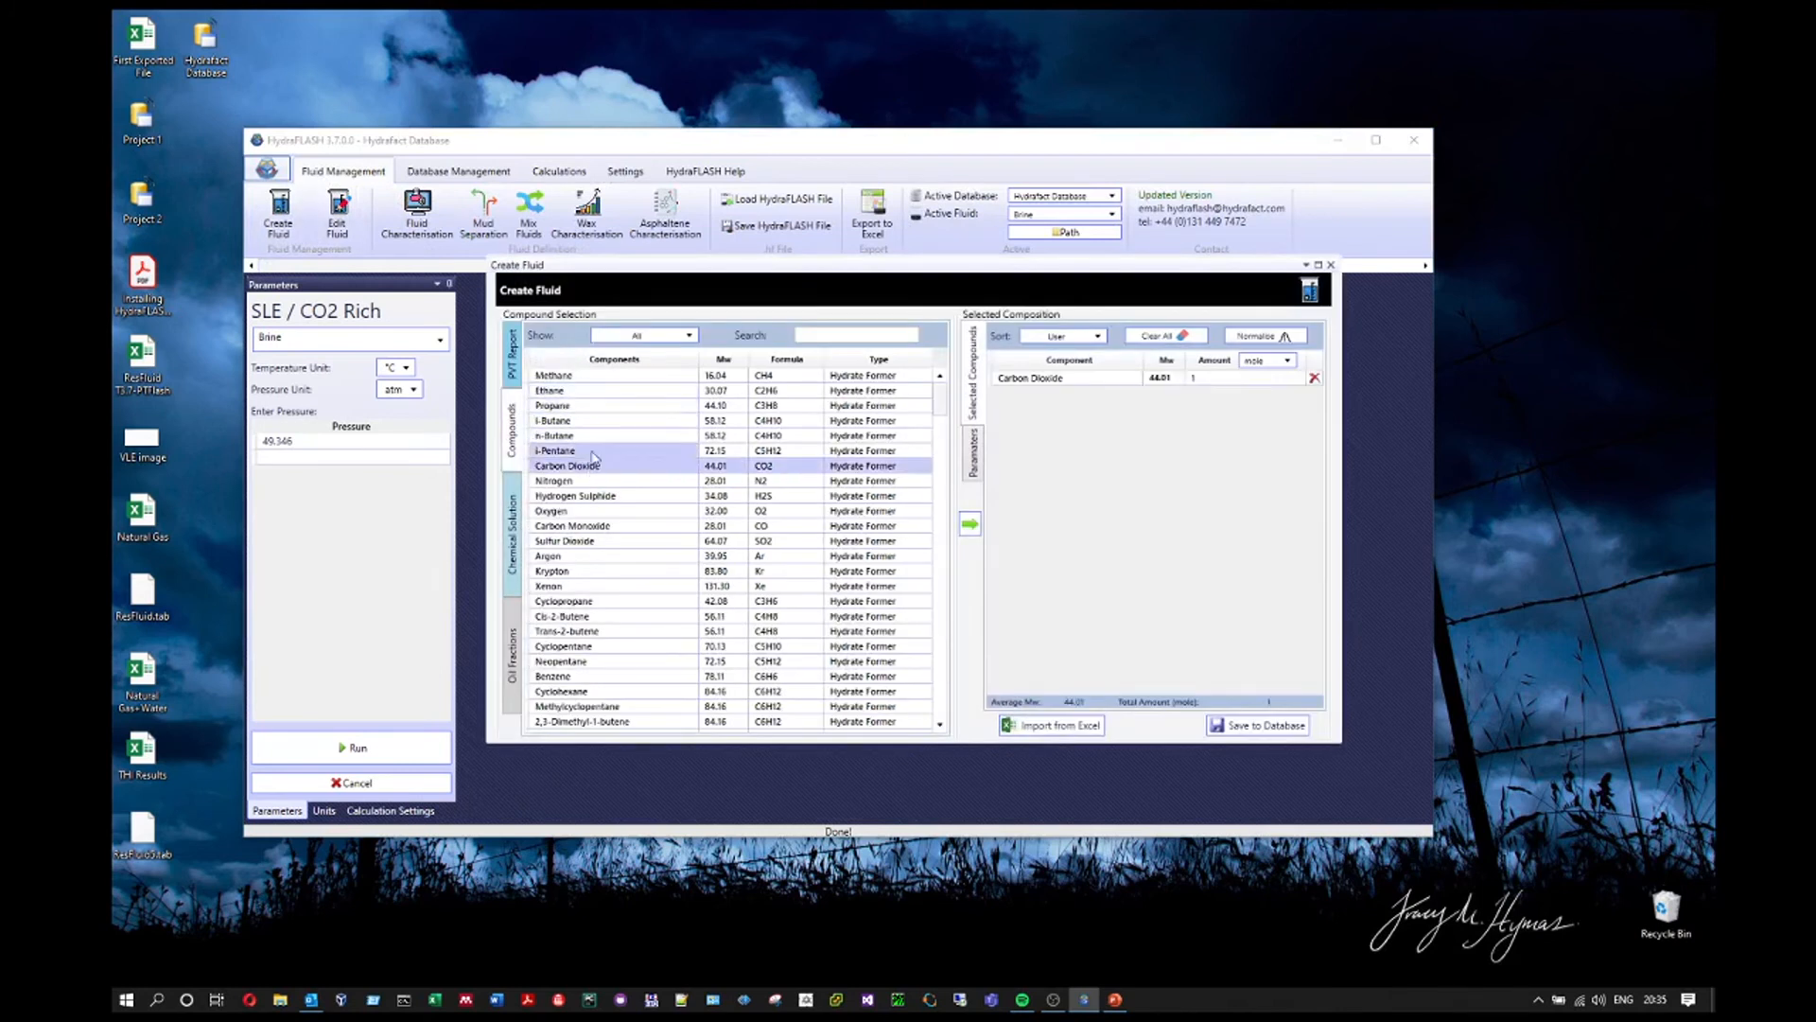
double_click(585, 379)
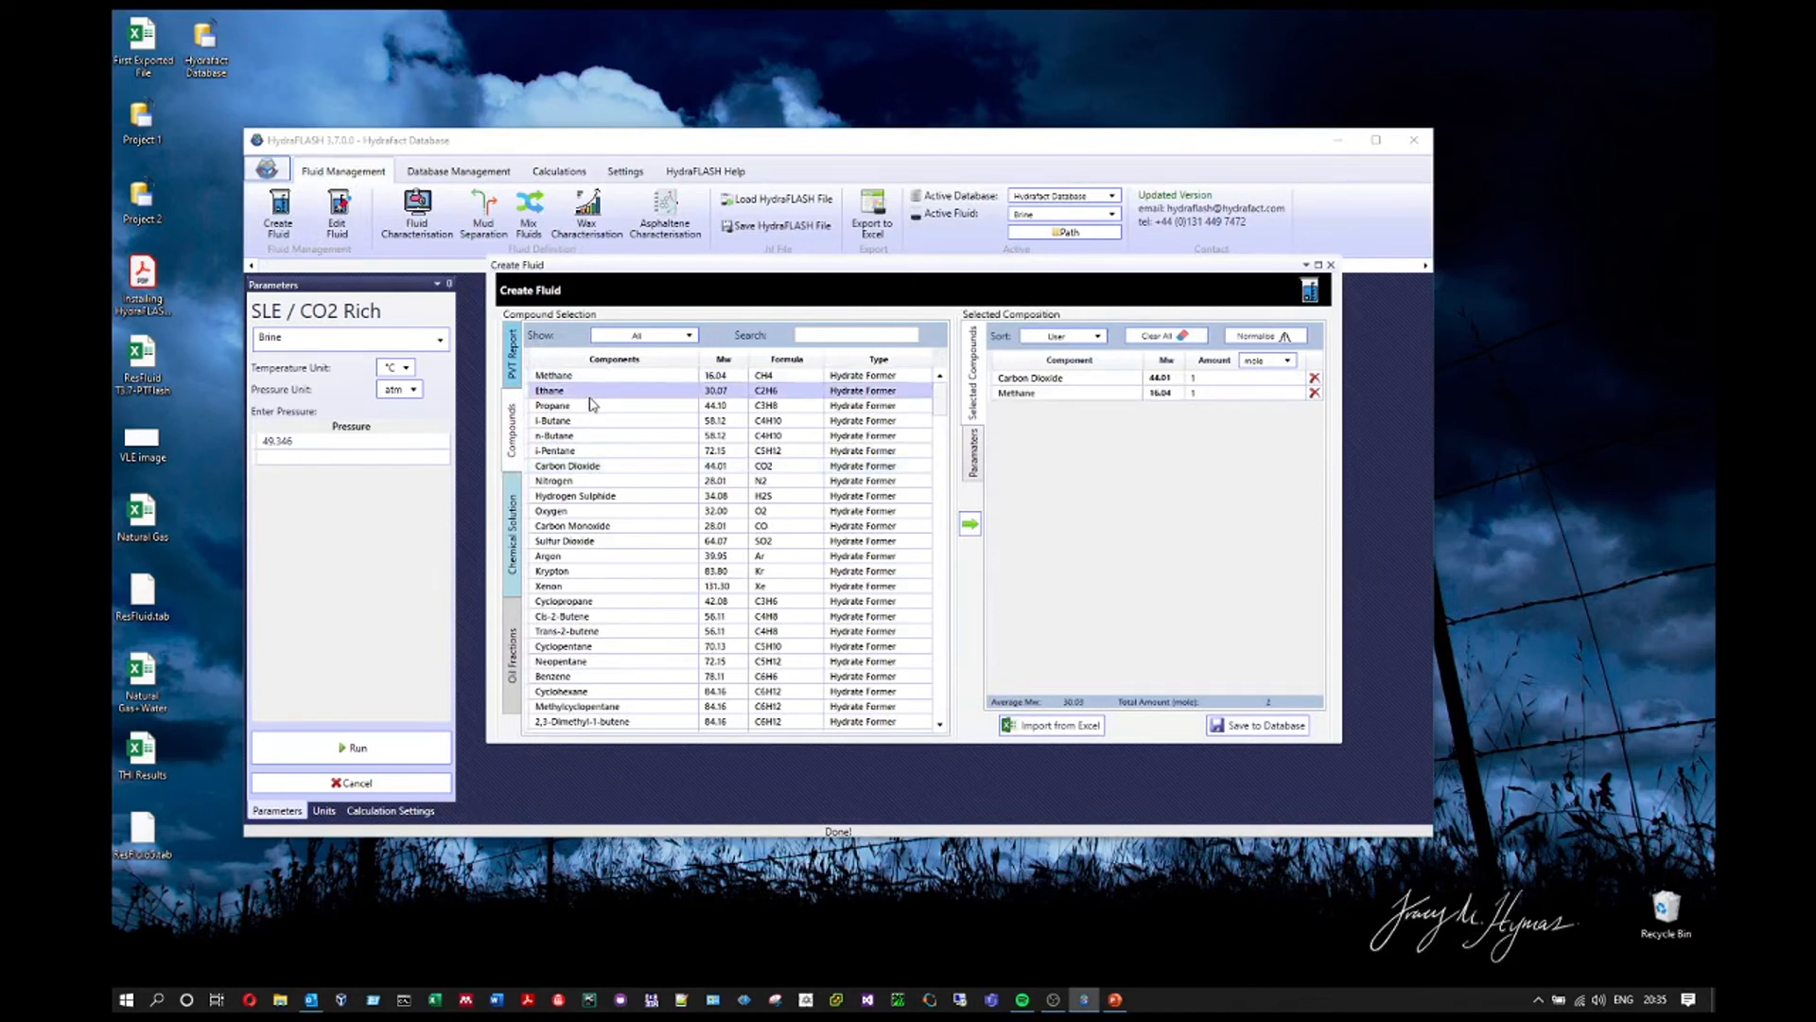
double_click(589, 394)
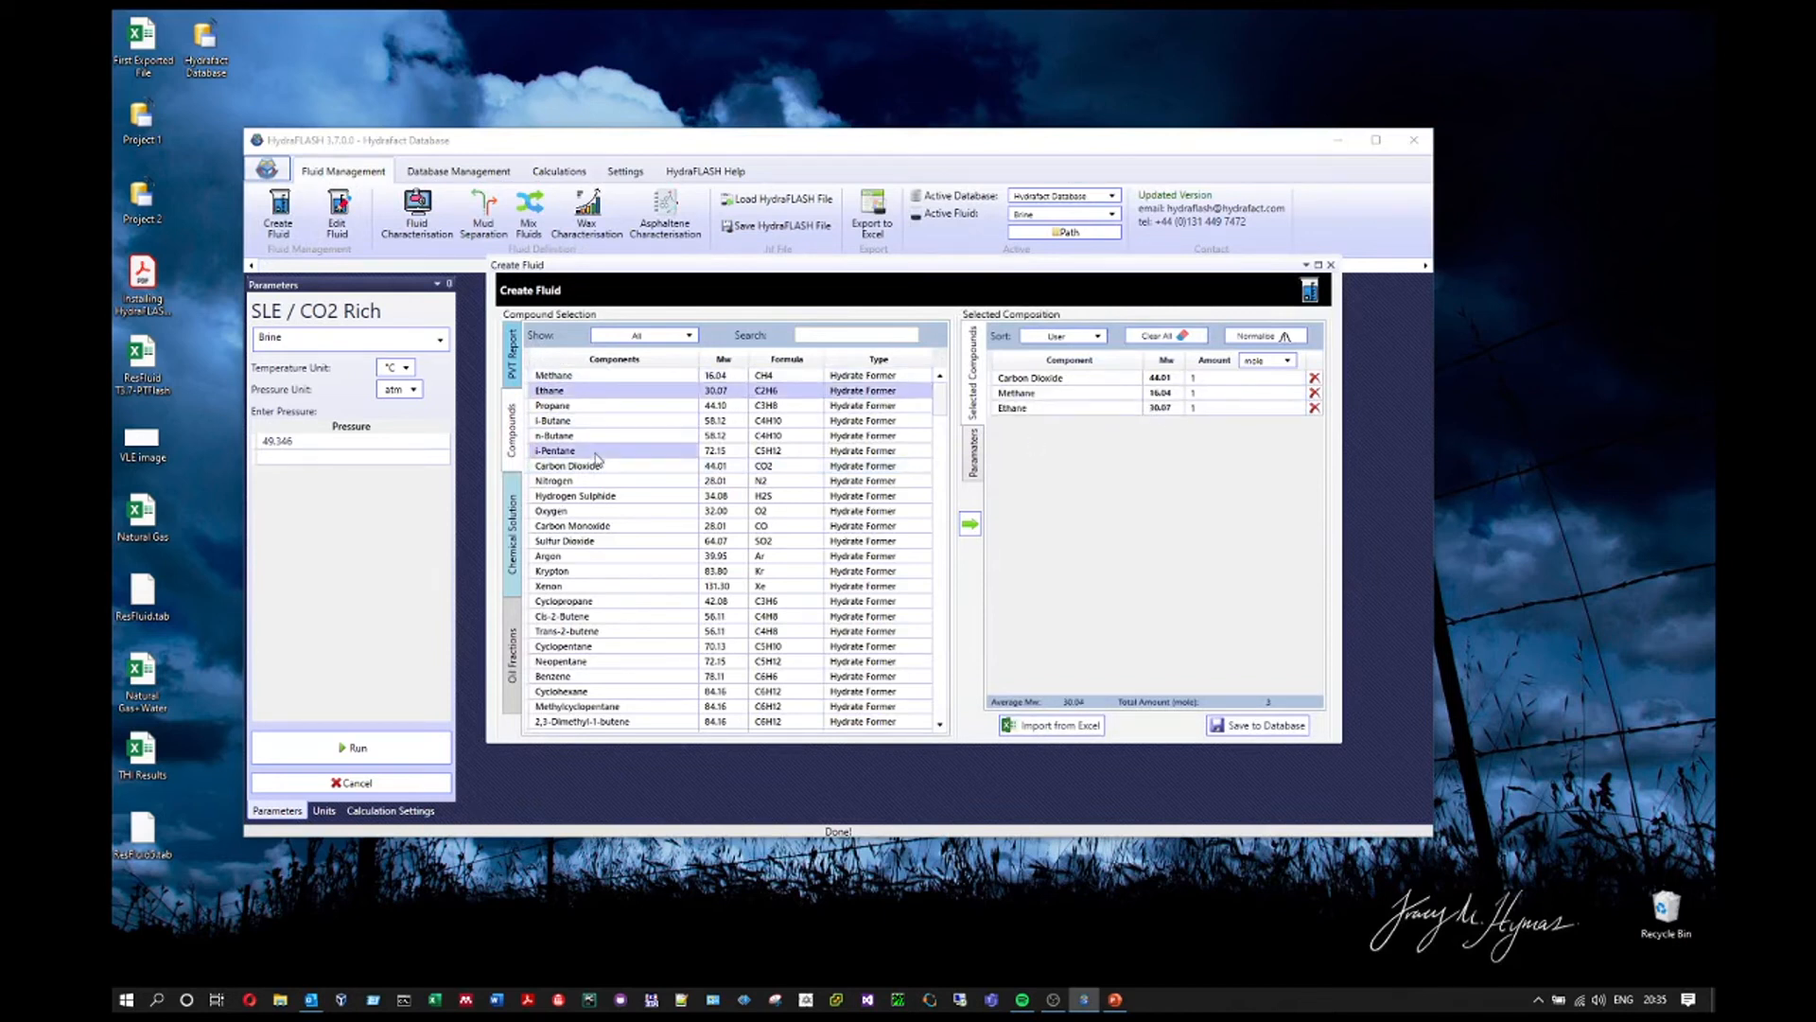
double_click(592, 482)
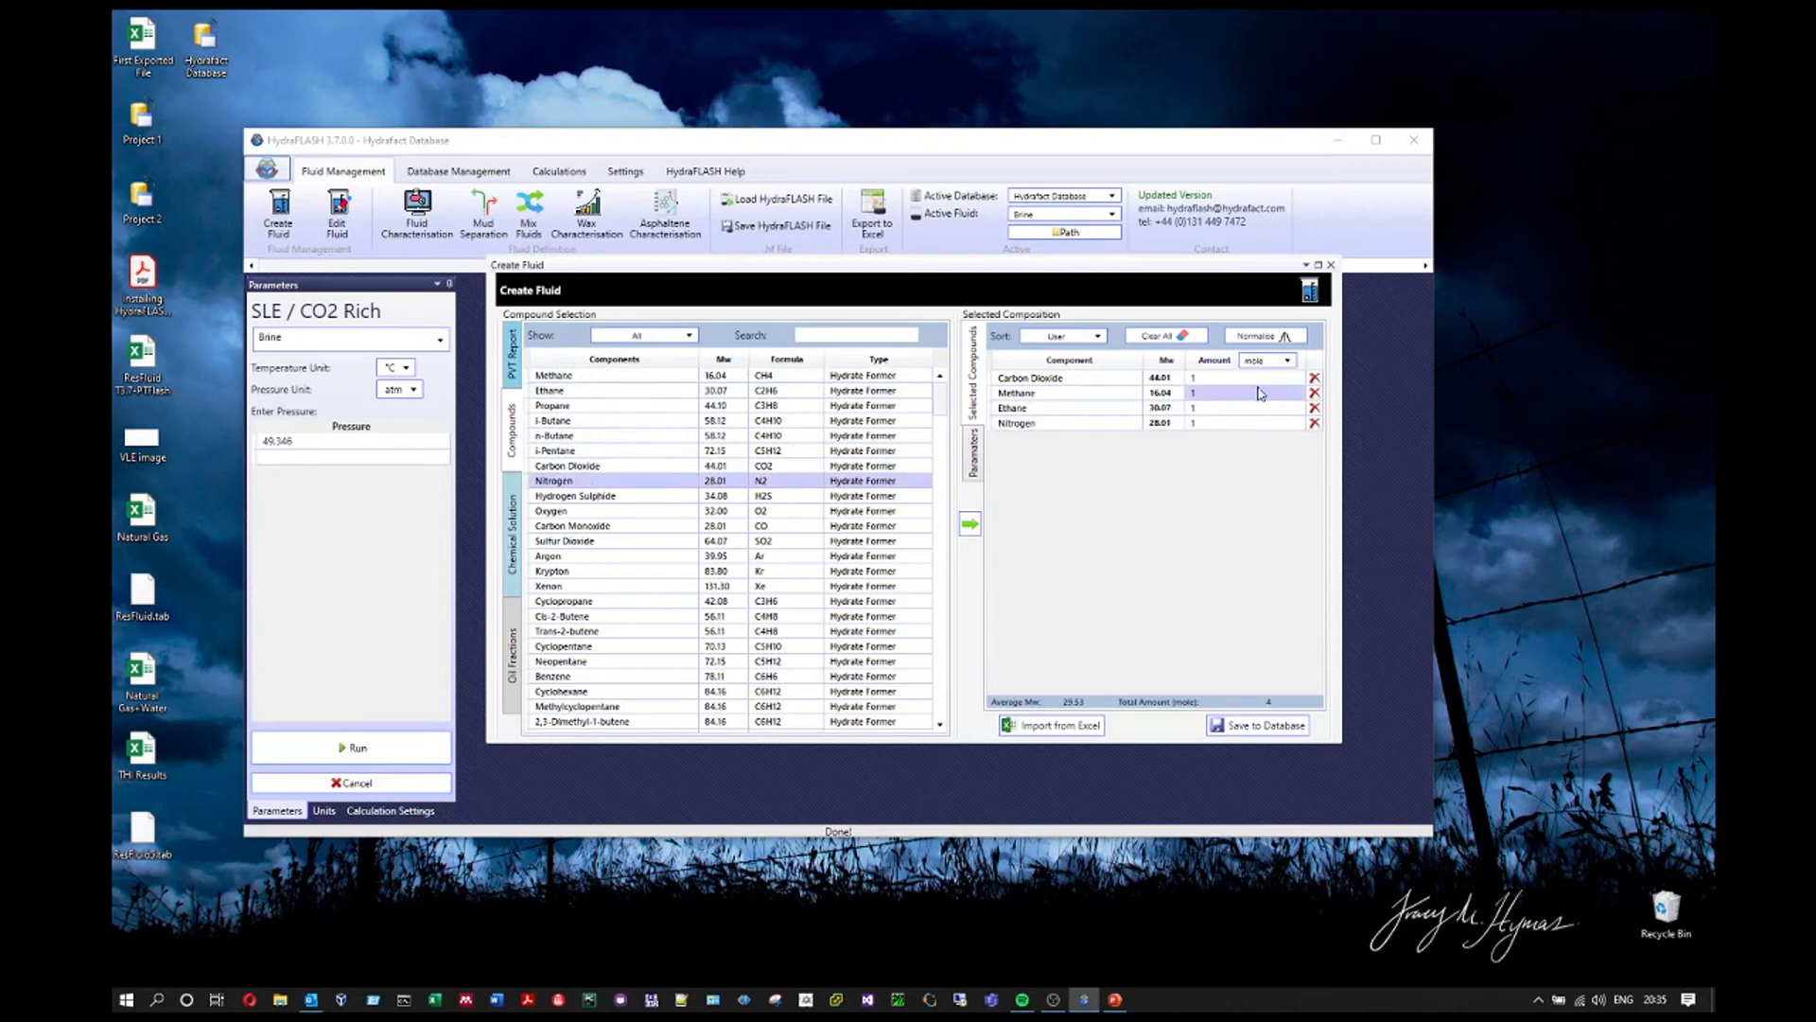
- Set the mole amounts to 95 for carbon dioxide, 2 for methane, 0.7 for ethane and 0.3 for nitrogen
text(95)
click(1233, 397)
text(2)
text(0)
text(.7)
click(1278, 426)
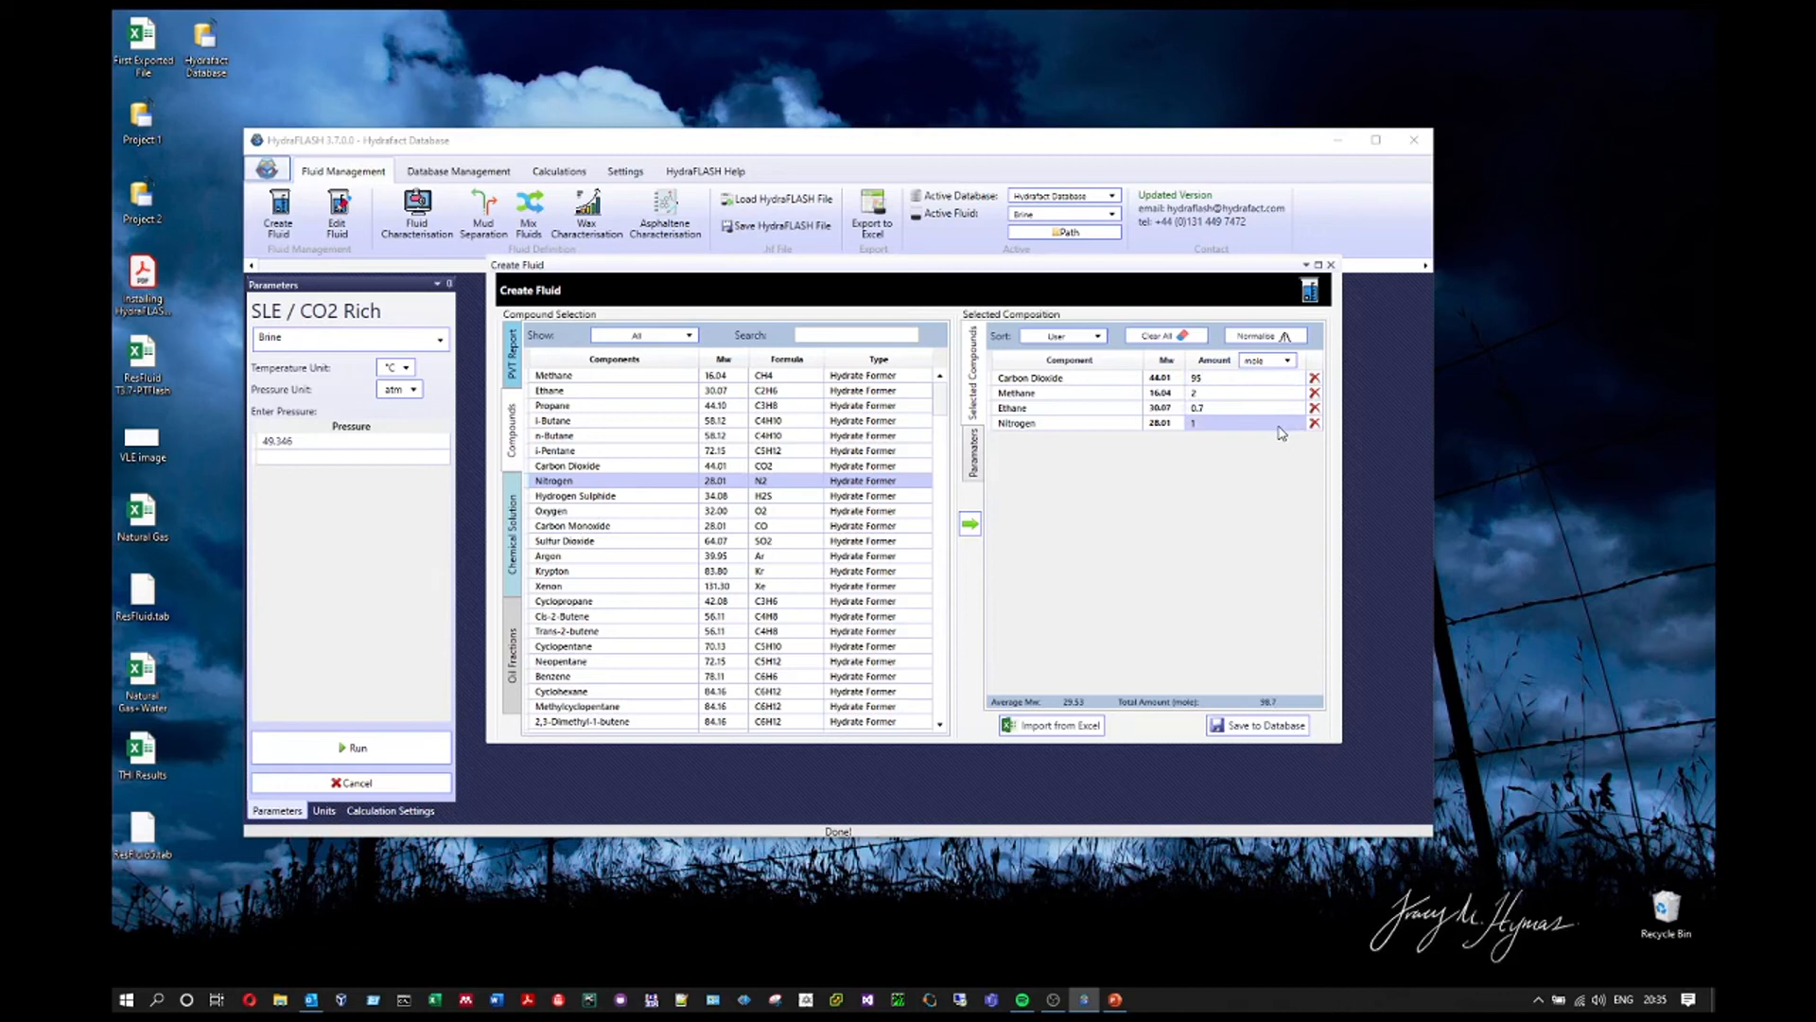
text(0.3)
- Change the mole amounts of ethane to 1.7 and nitrogen to 1.3
click(1253, 395)
click(1196, 409)
click(1194, 409)
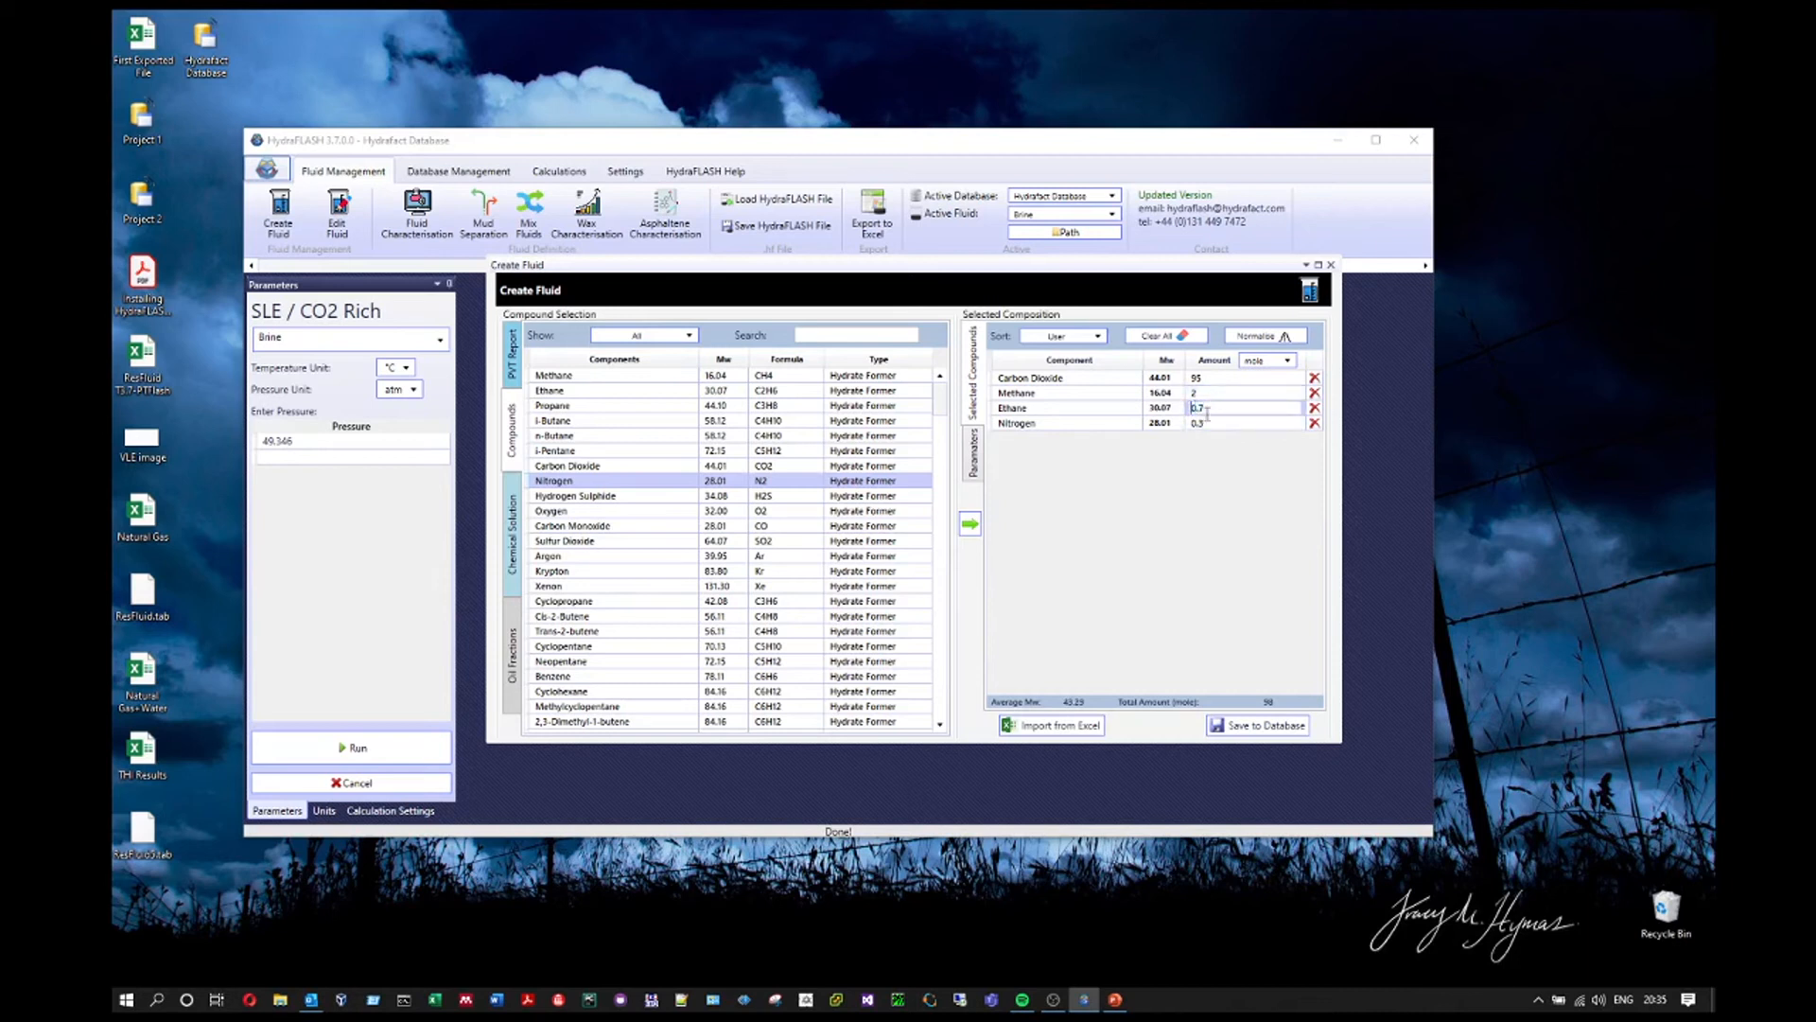
text(1.)
click(1250, 395)
click(1230, 424)
click(1198, 424)
key(BackSpace)
text(1)
key(Return)
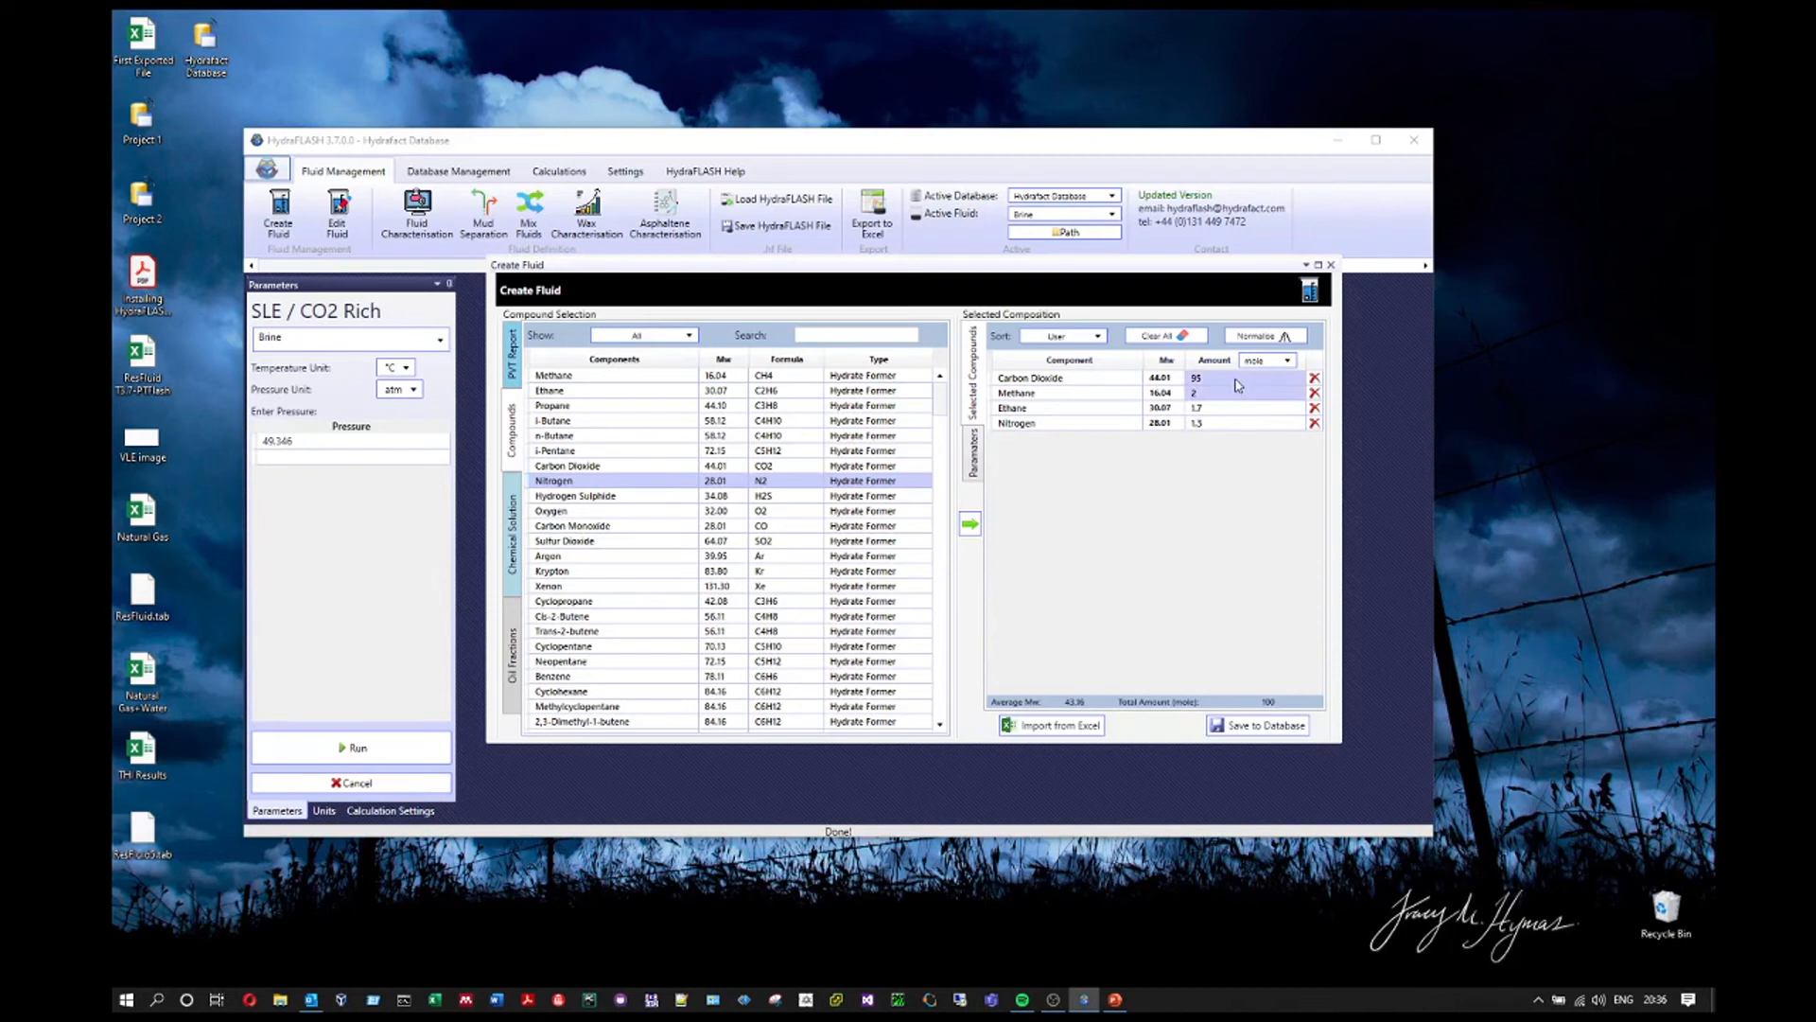
- Name the new fluid "CO2 rich" and set its fluid type to CO2-Rich
click(512, 359)
click(655, 346)
text(CO)
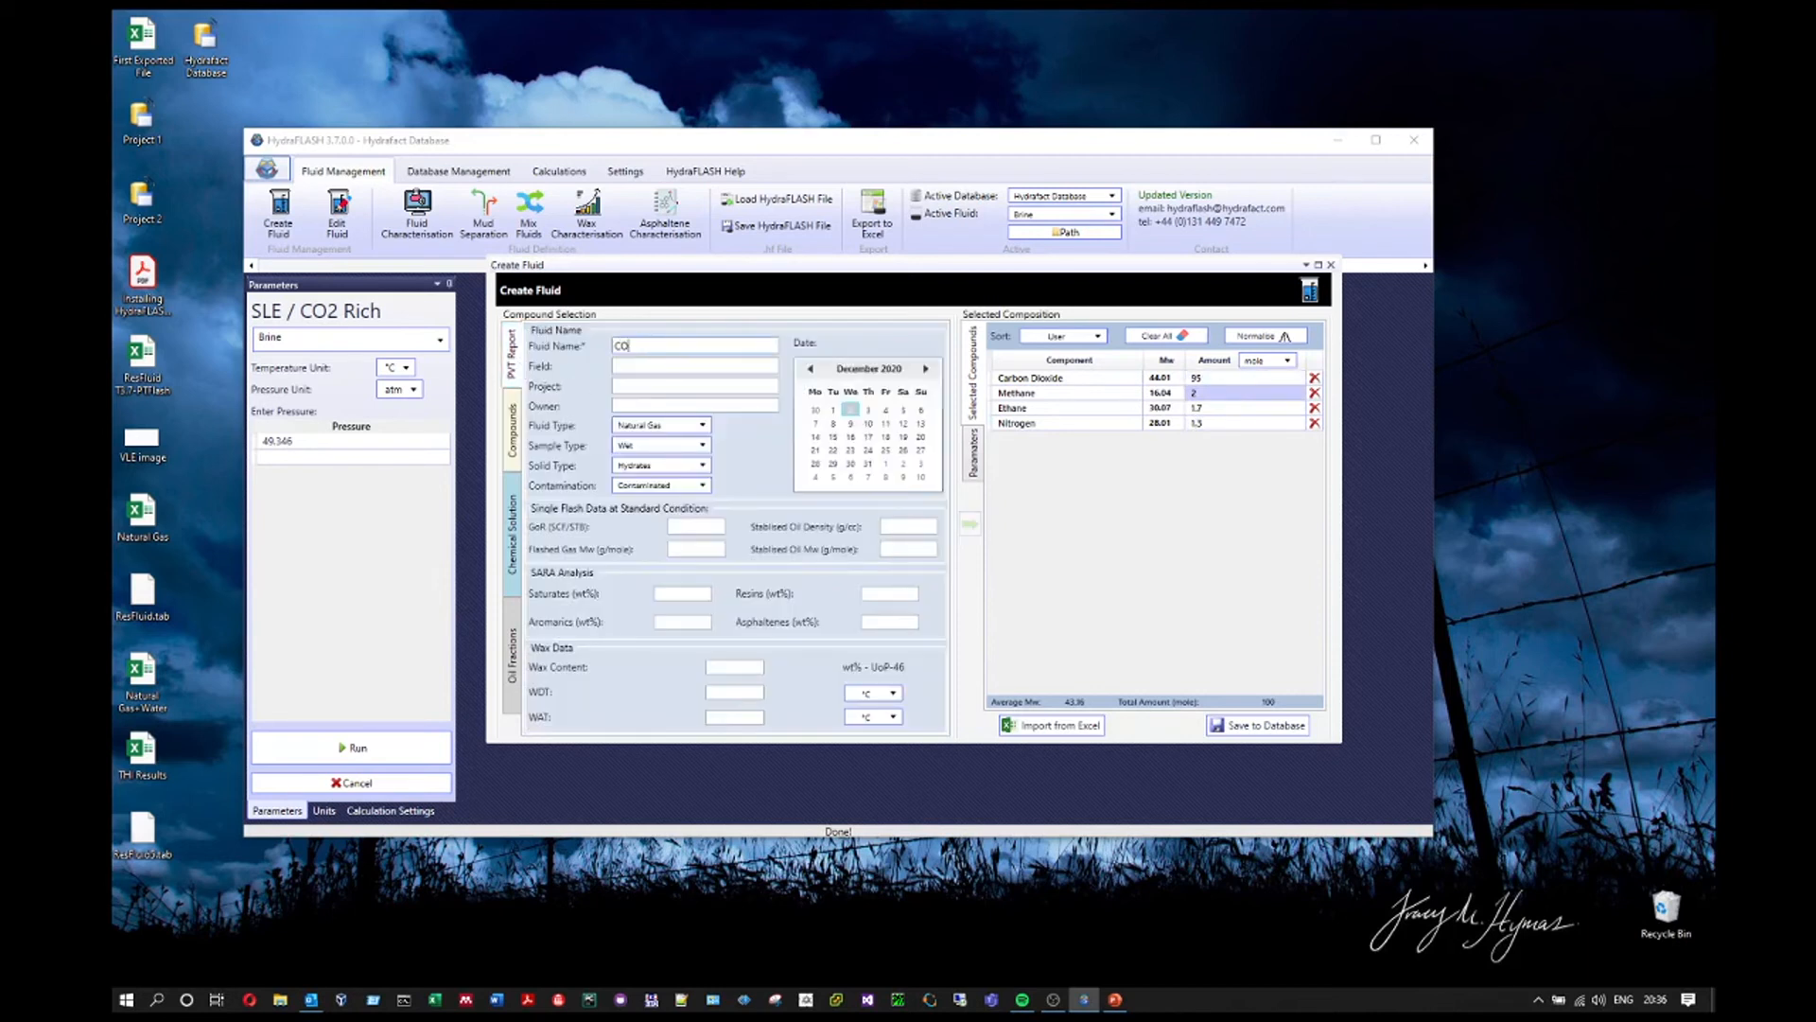
text(2 rich)
click(671, 425)
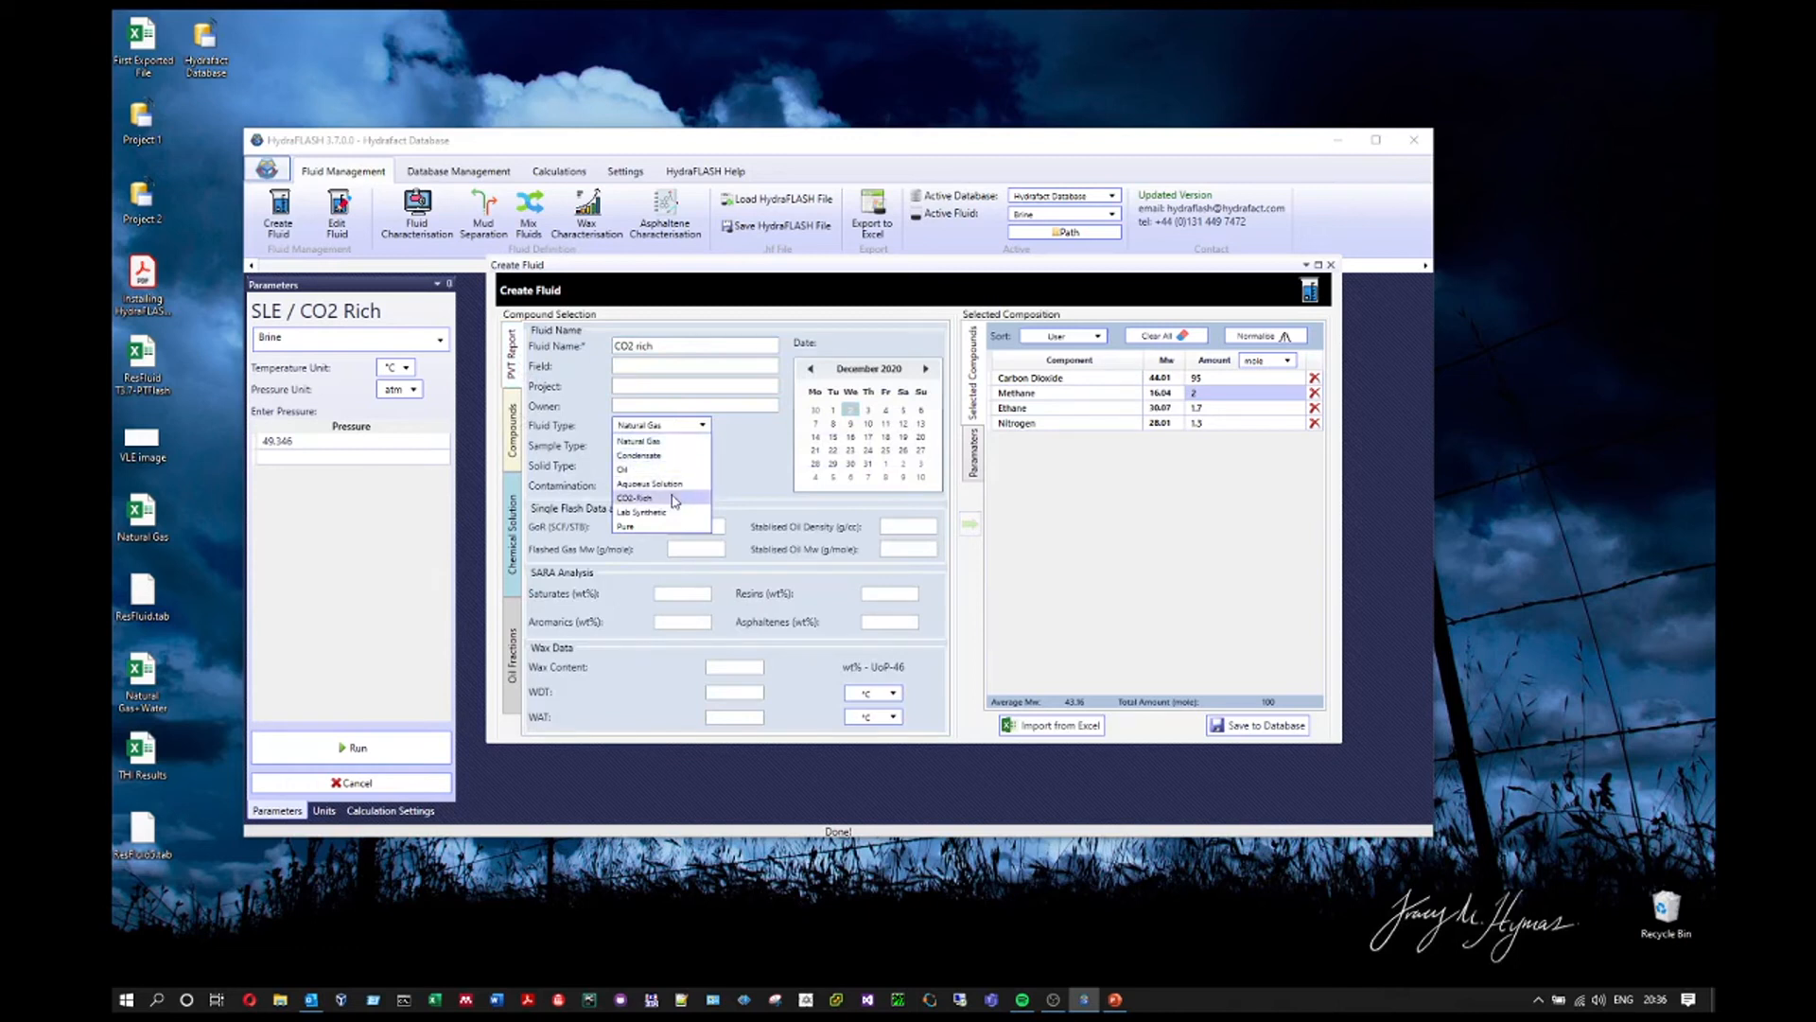
click(673, 498)
- Set the fluid's sample type to Dry, solid type to Hydrates and contamination to Uncontaminated, and save it to the database without creating another
click(677, 446)
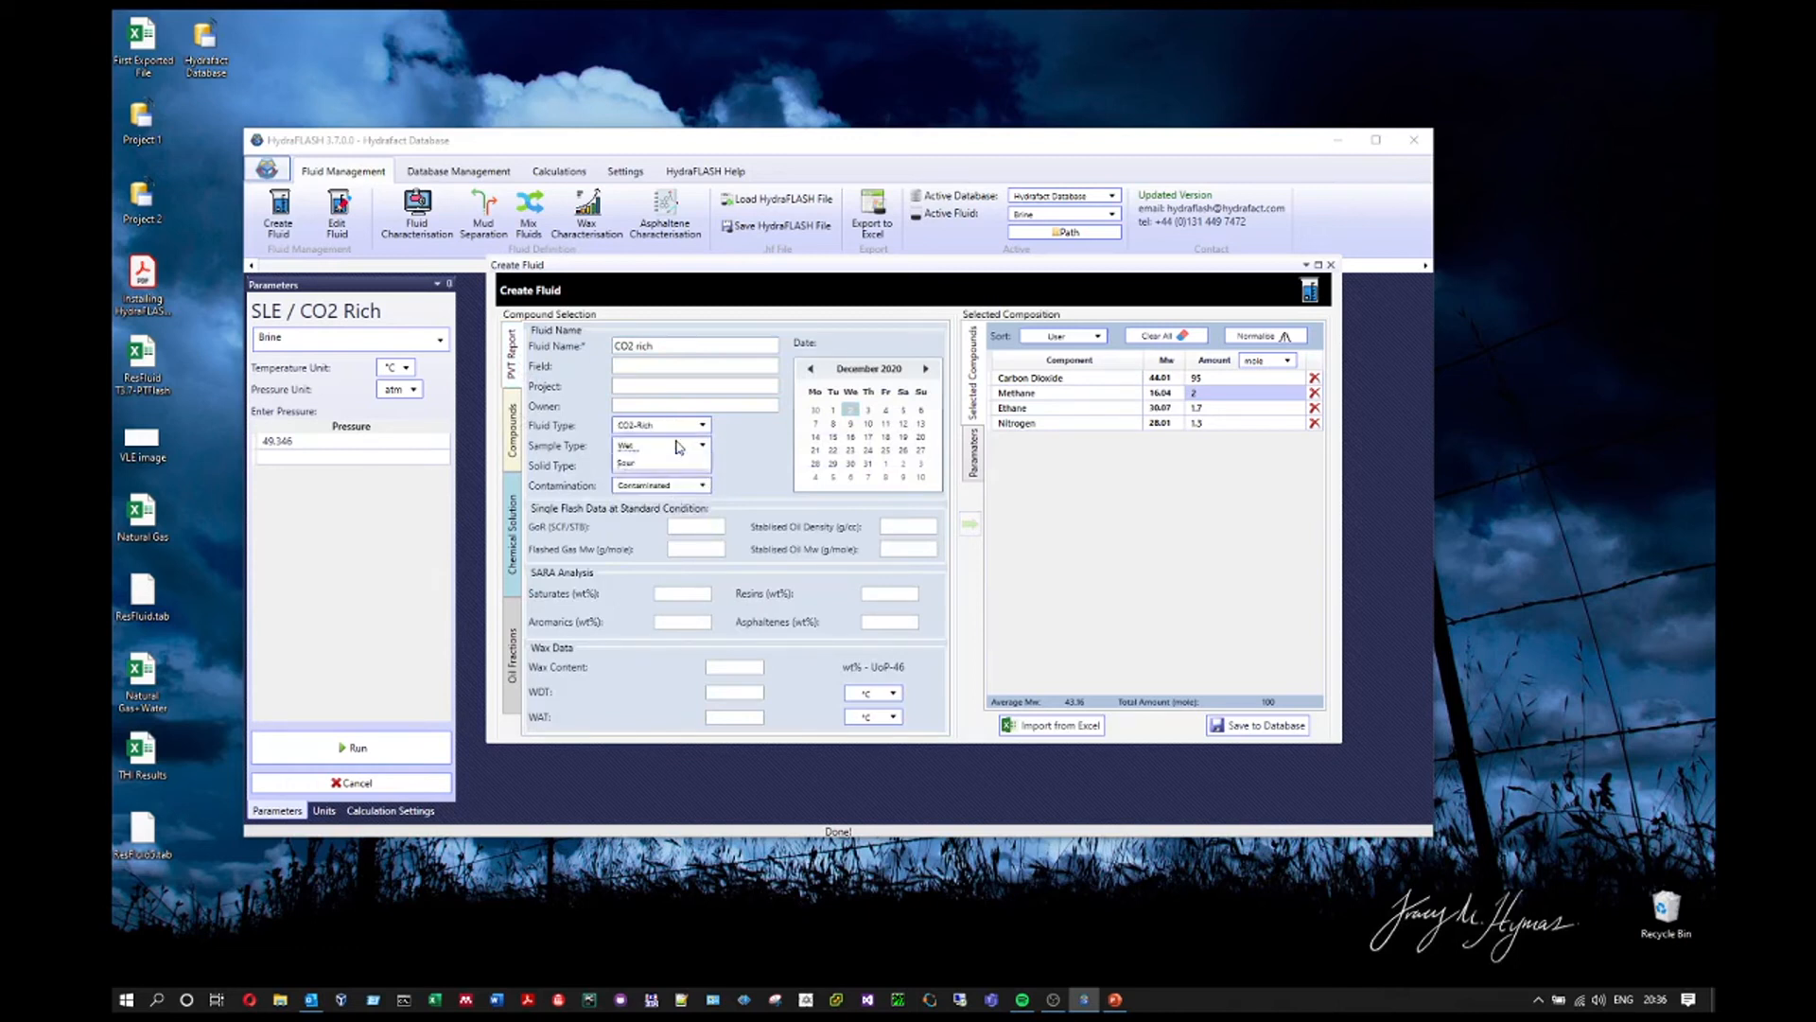
click(674, 489)
click(693, 467)
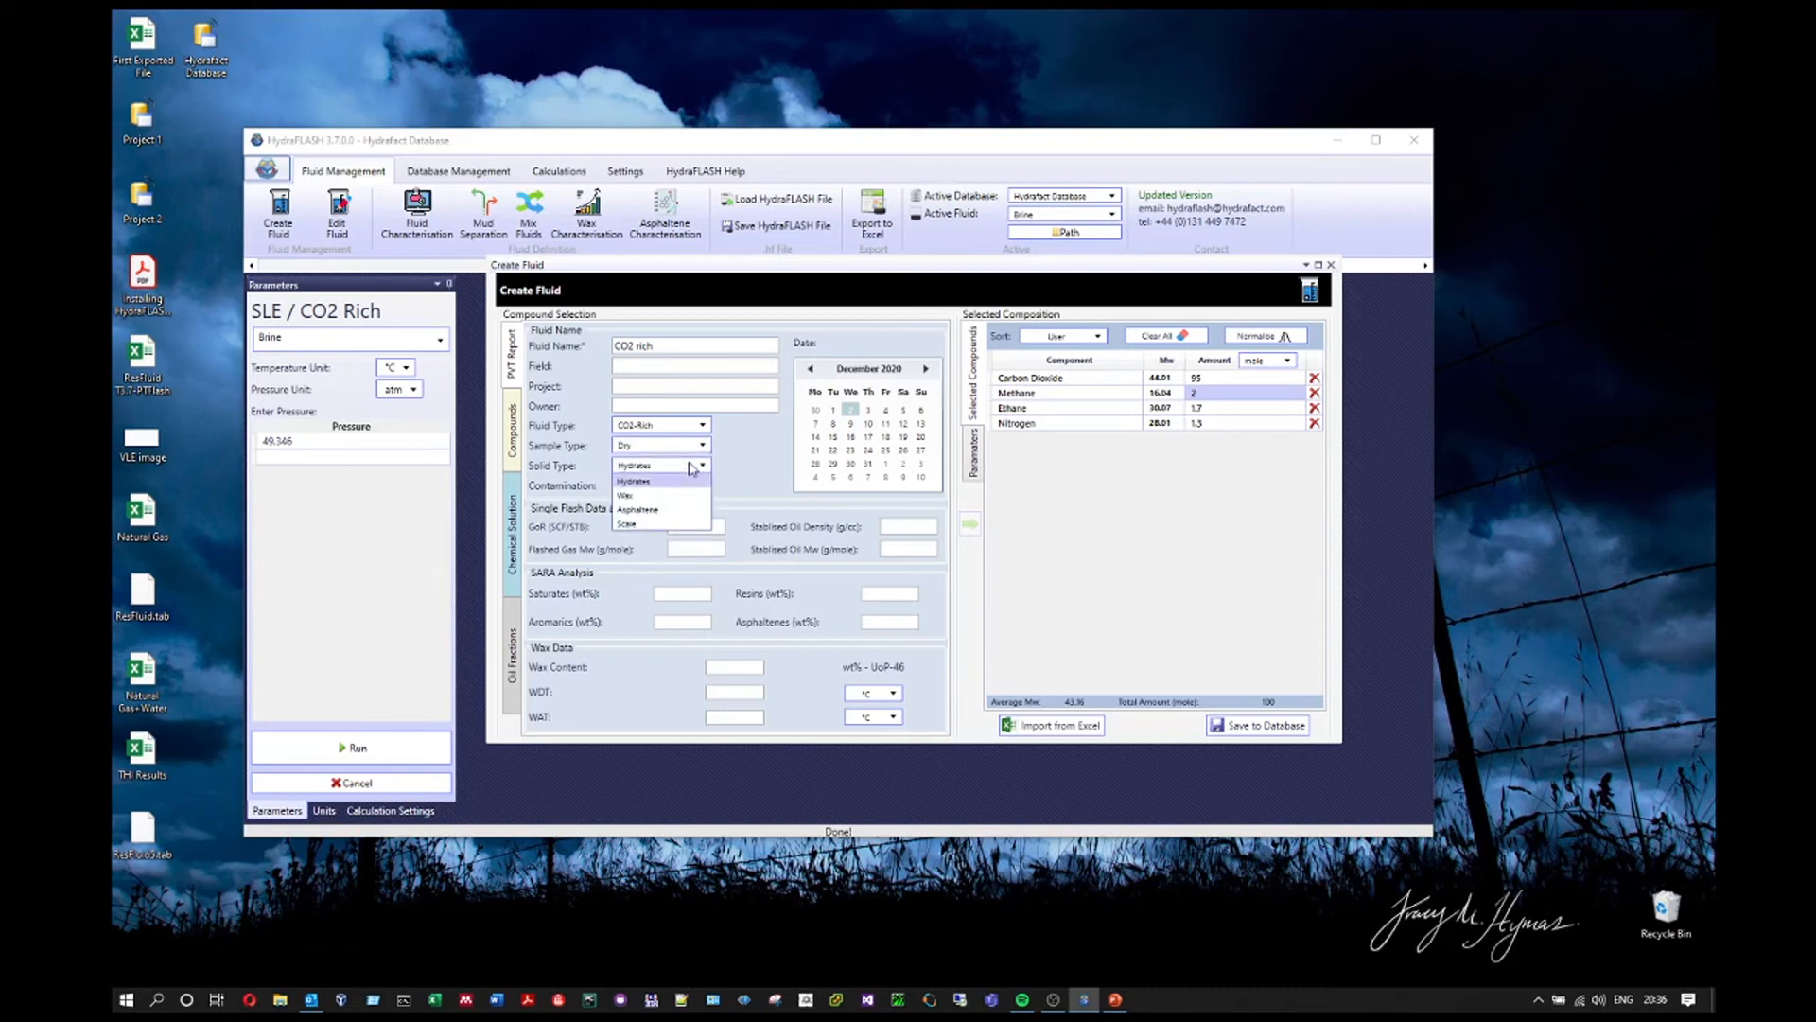
click(695, 480)
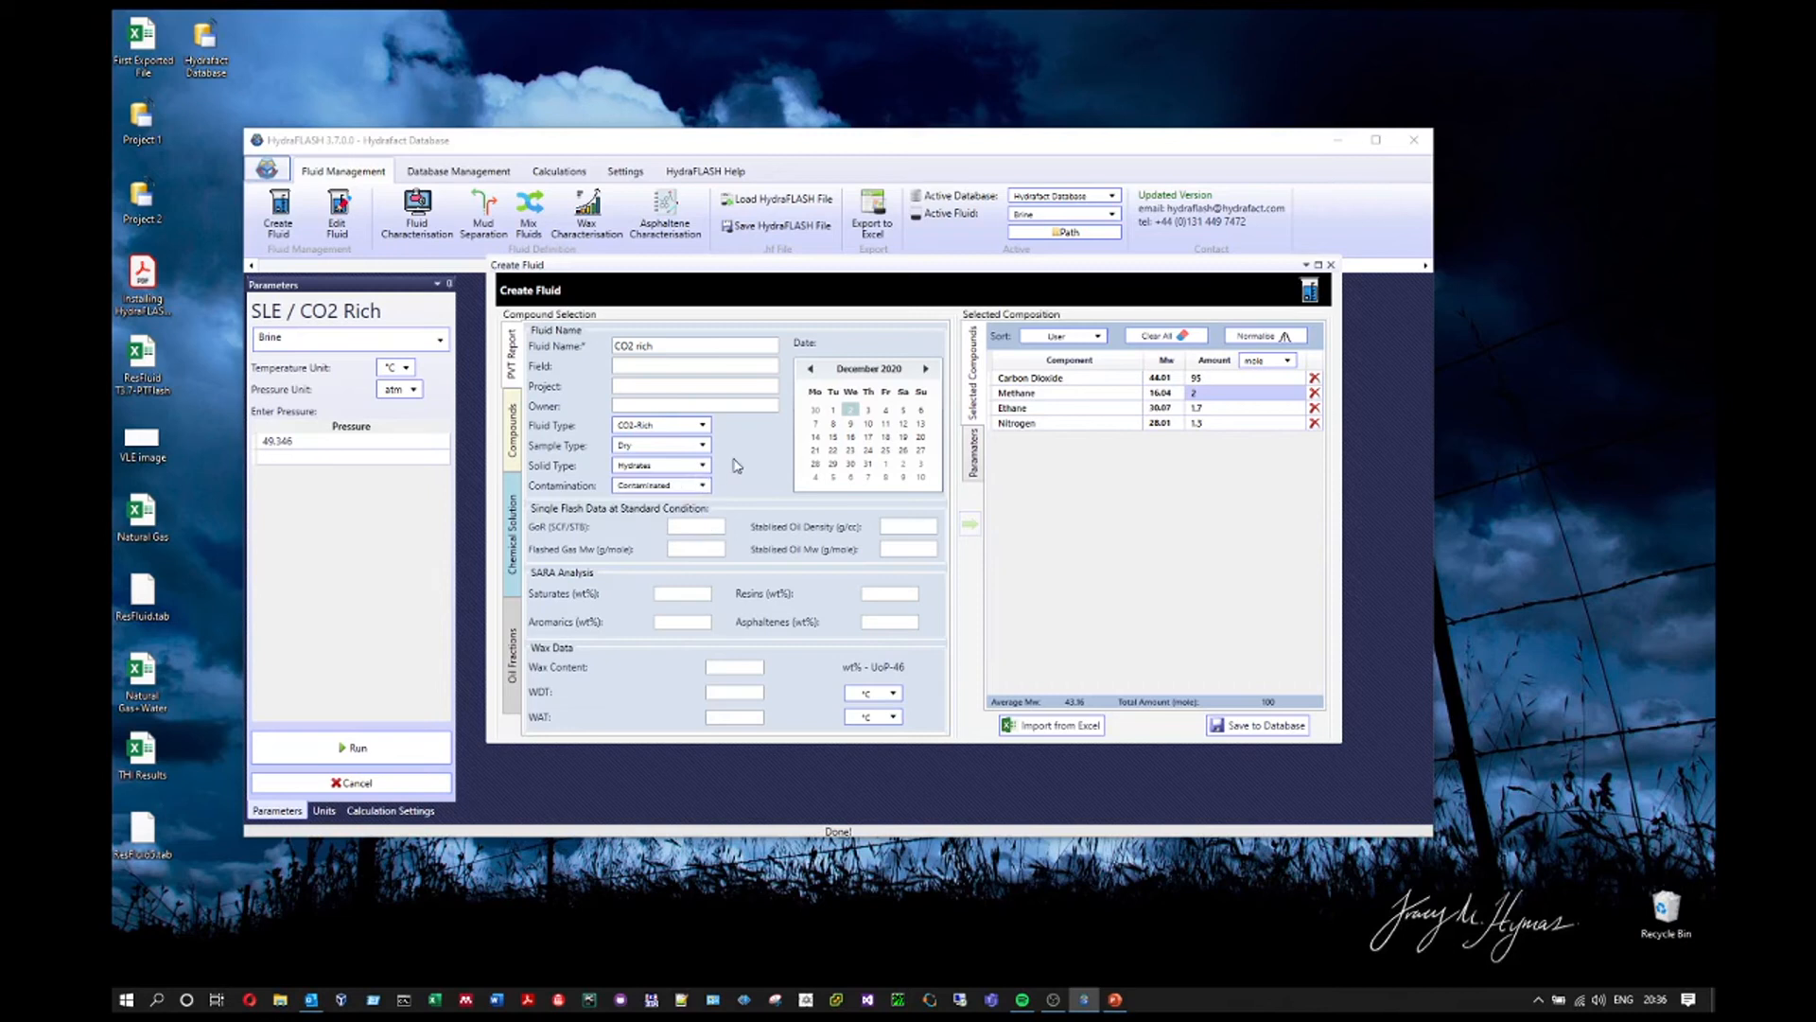
click(694, 486)
click(666, 524)
click(1278, 737)
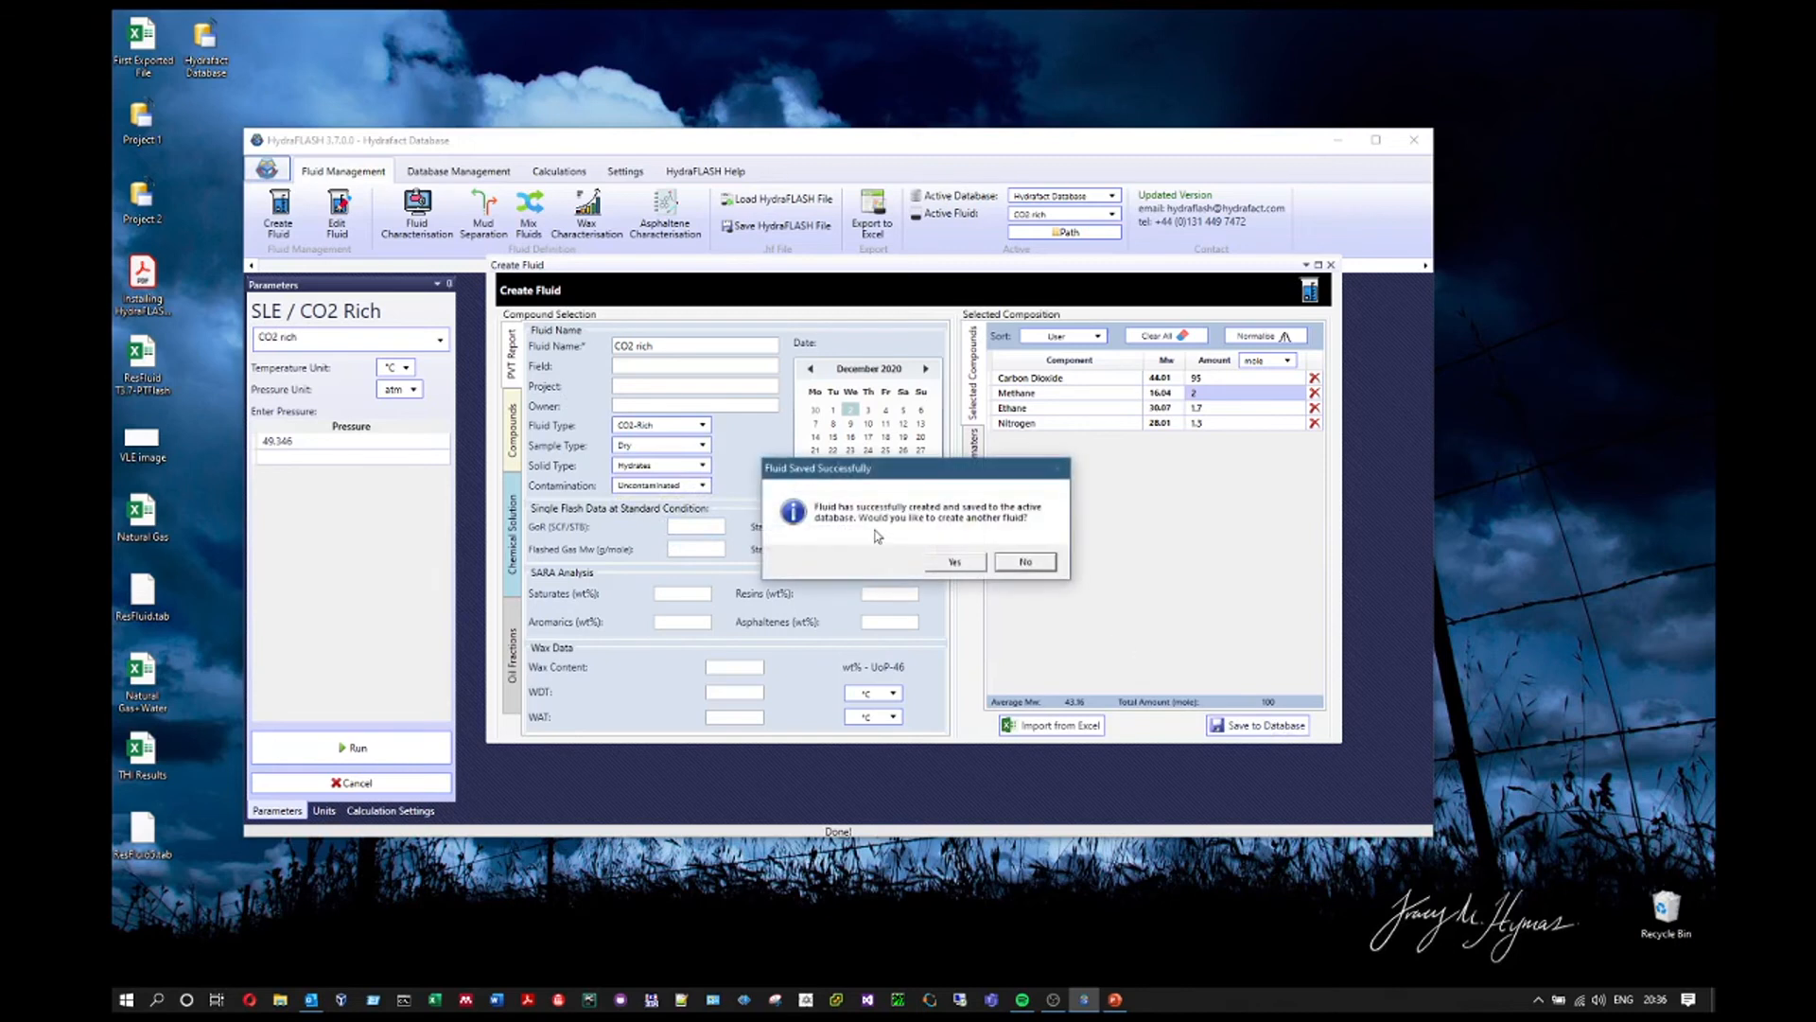
click(1026, 563)
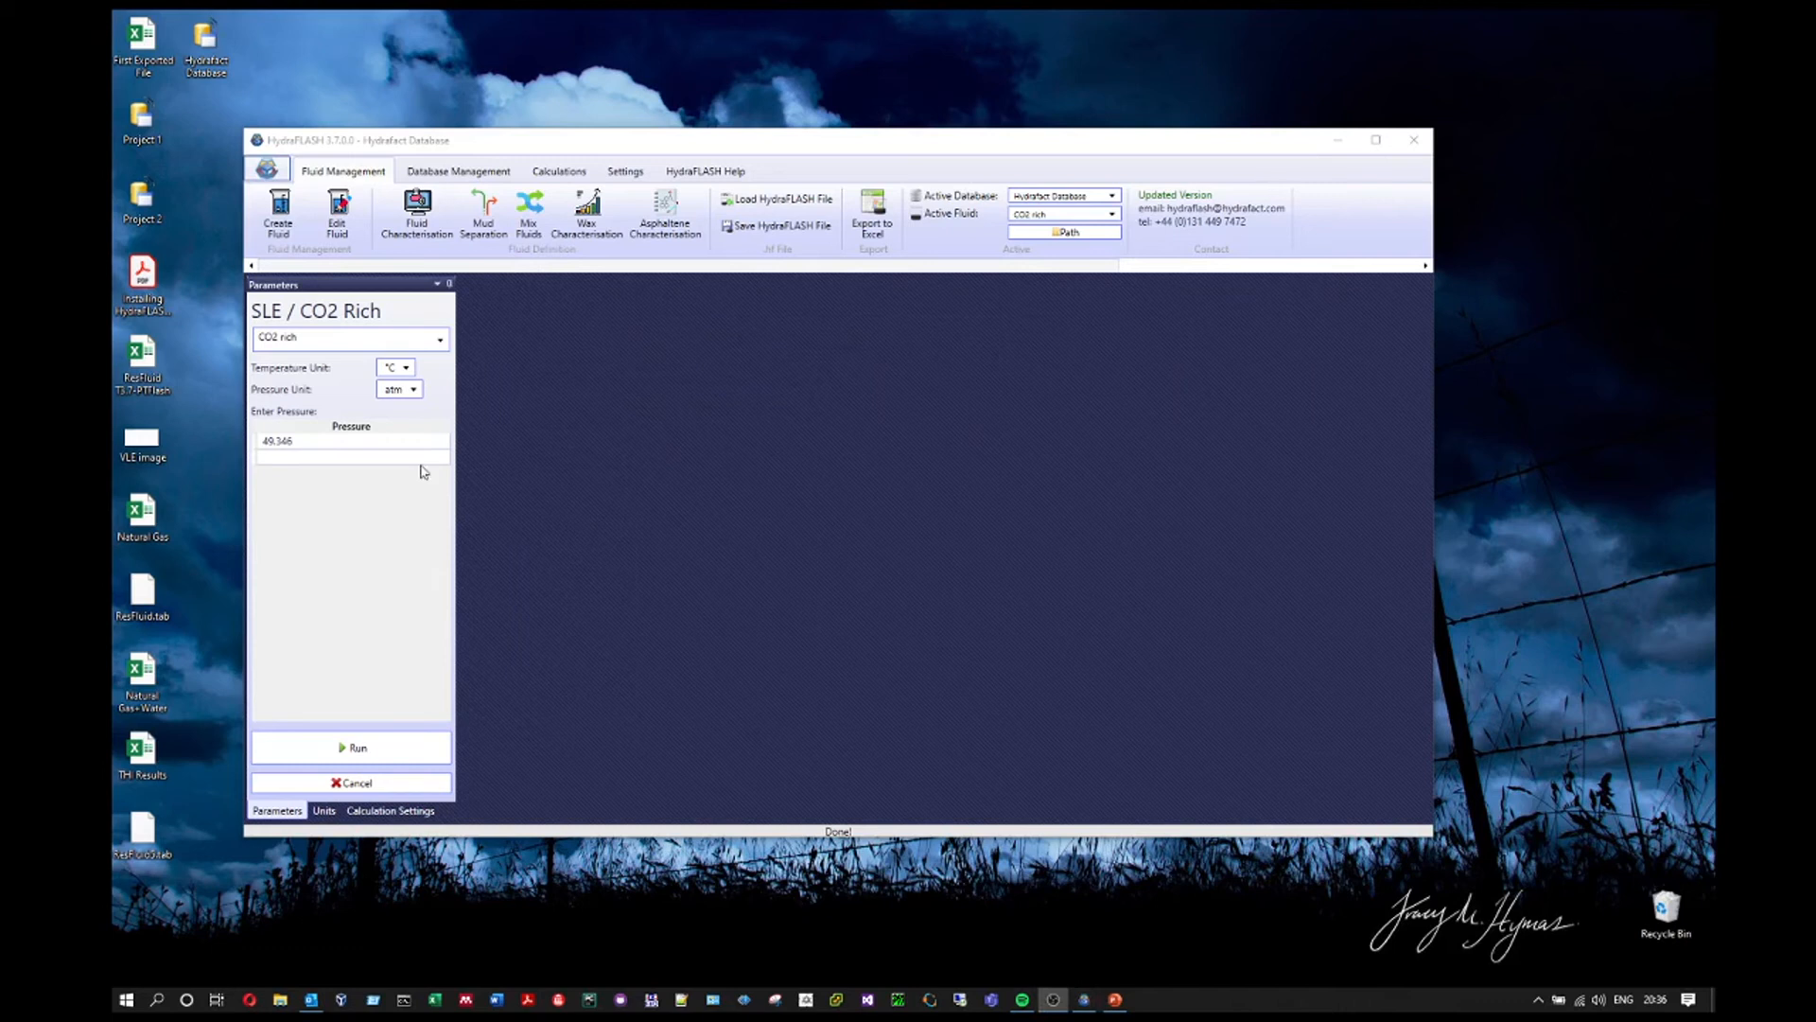
- Set the pressure to 50 bara and run the SLE calculation for the CO2 rich fluid
click(354, 441)
text(1)
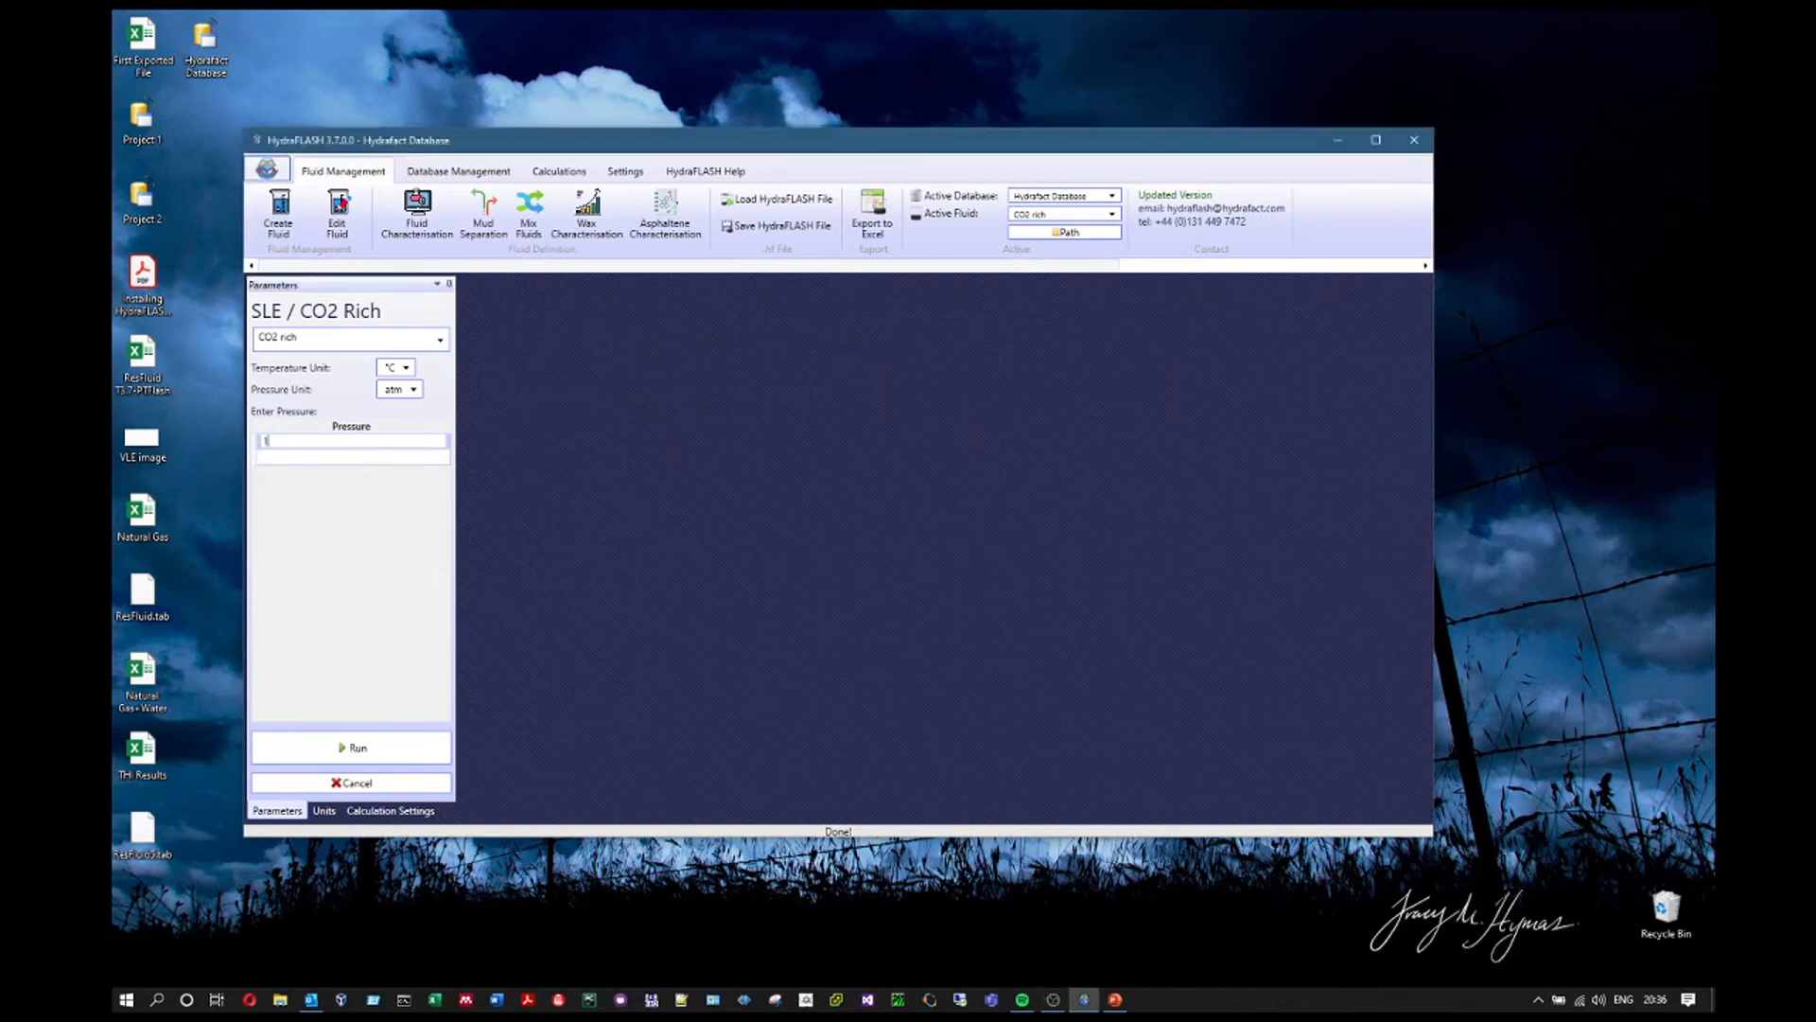
click(344, 440)
click(412, 389)
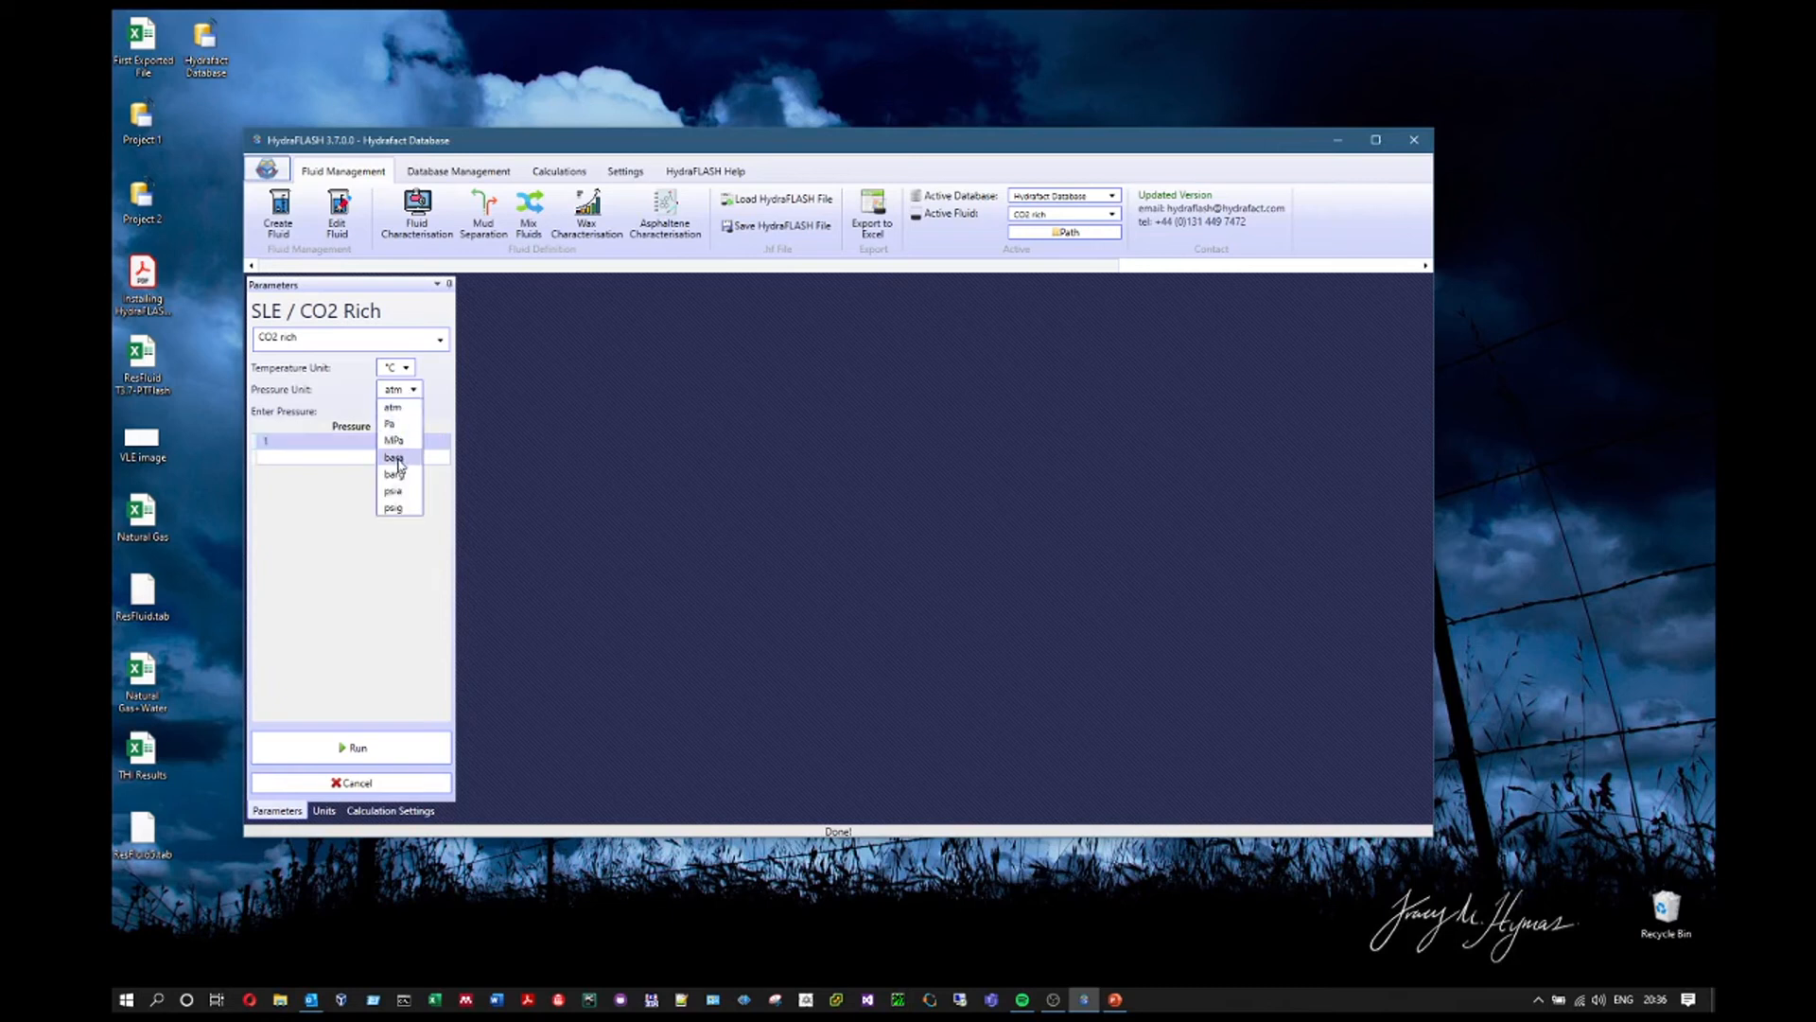
click(397, 459)
text(50)
click(367, 747)
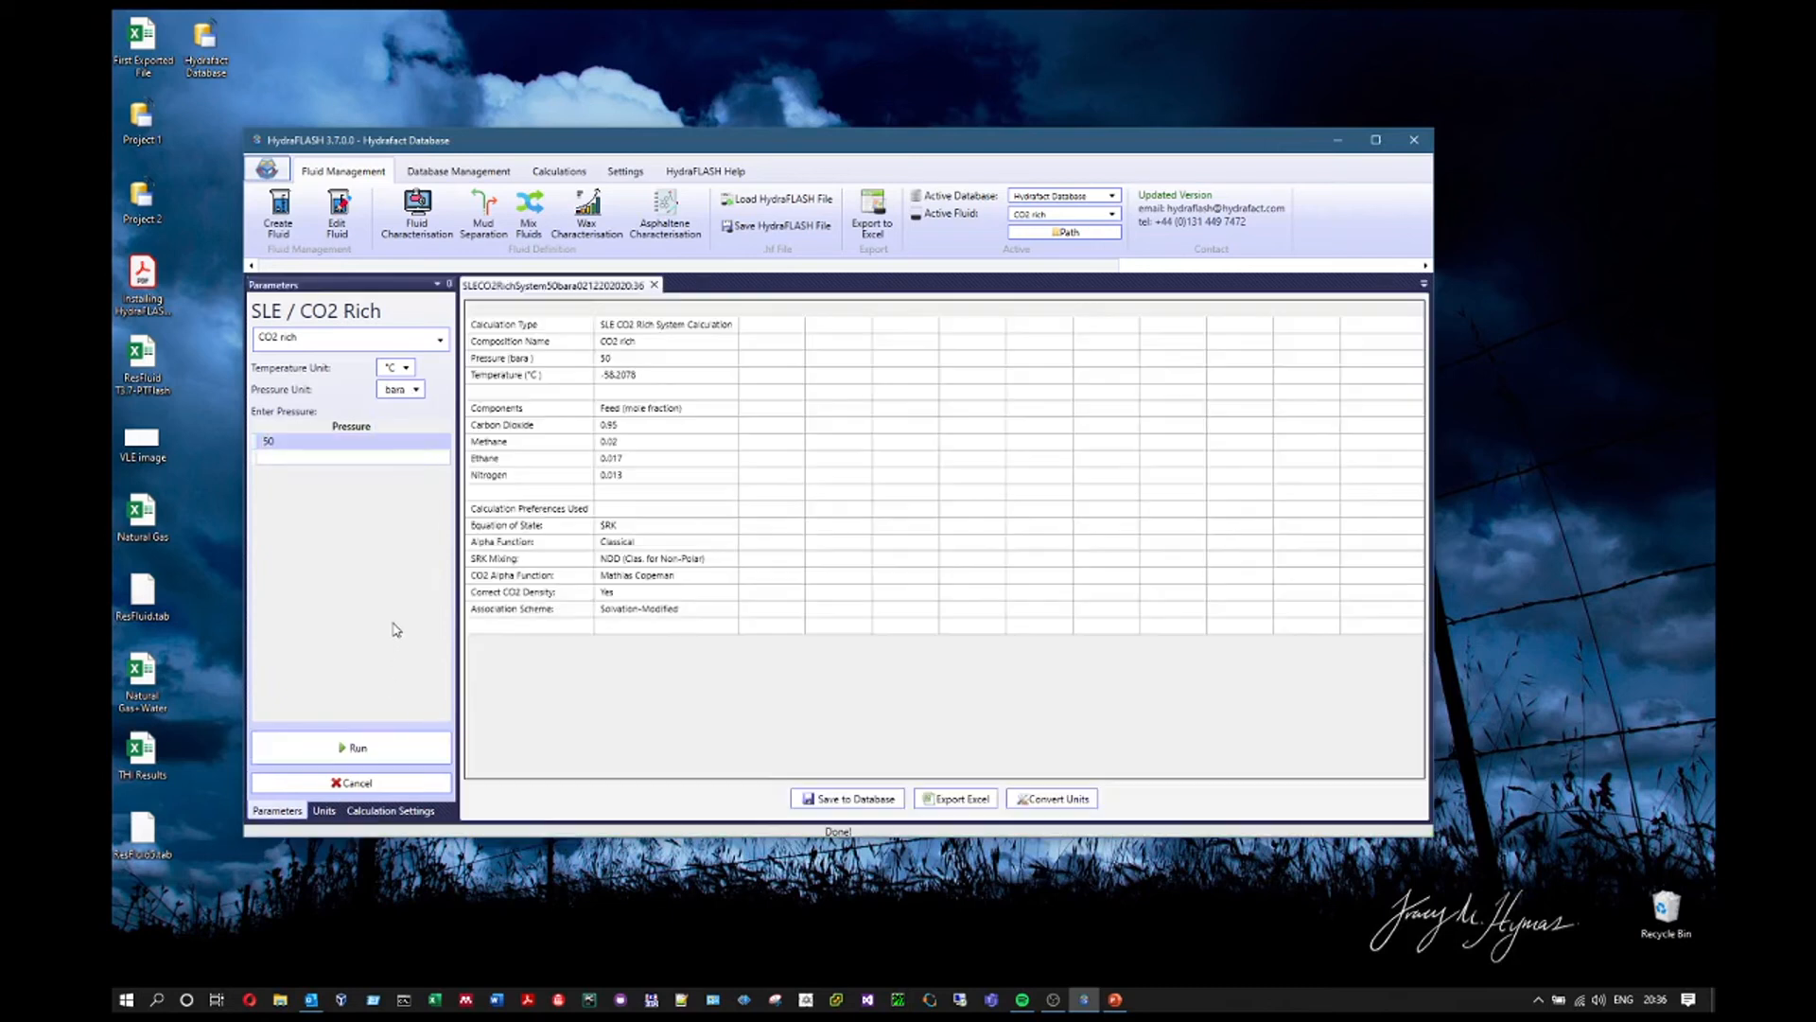
click(706, 364)
click(656, 376)
- Change the equation of state to sCPA, rerun the CO2 rich SLE calculation and close the earlier SRK result
click(389, 810)
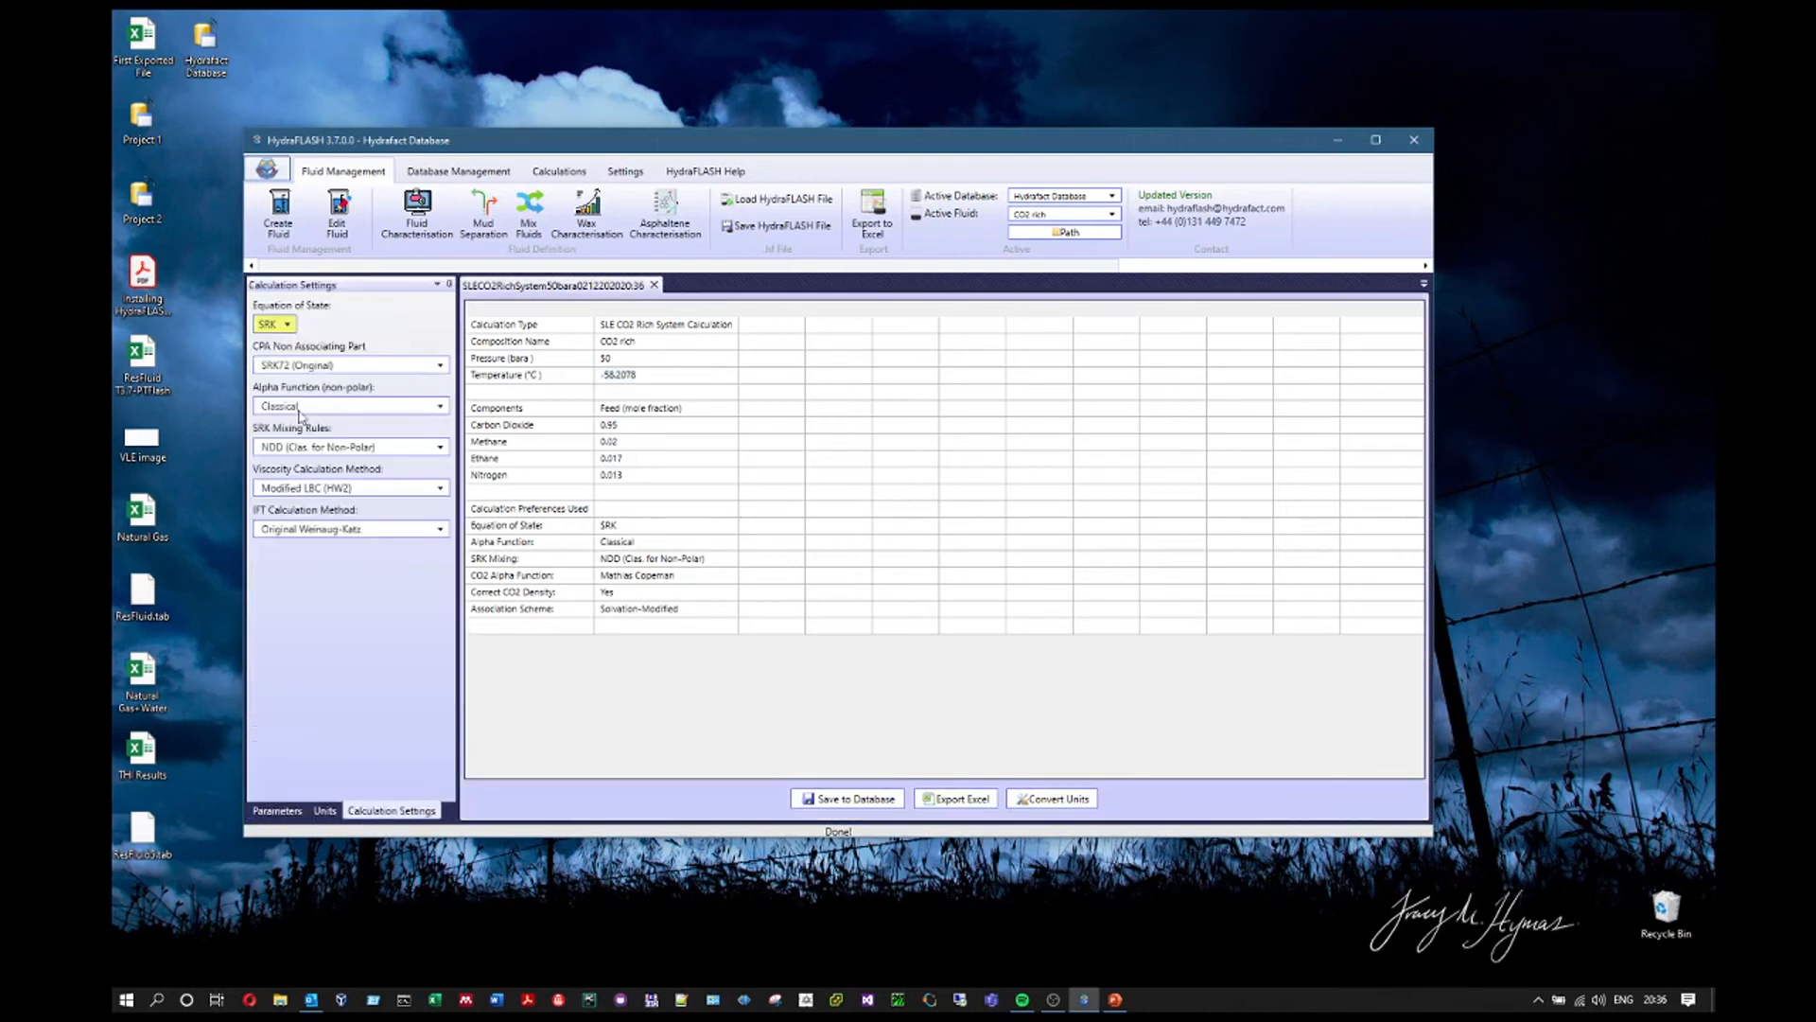
click(289, 811)
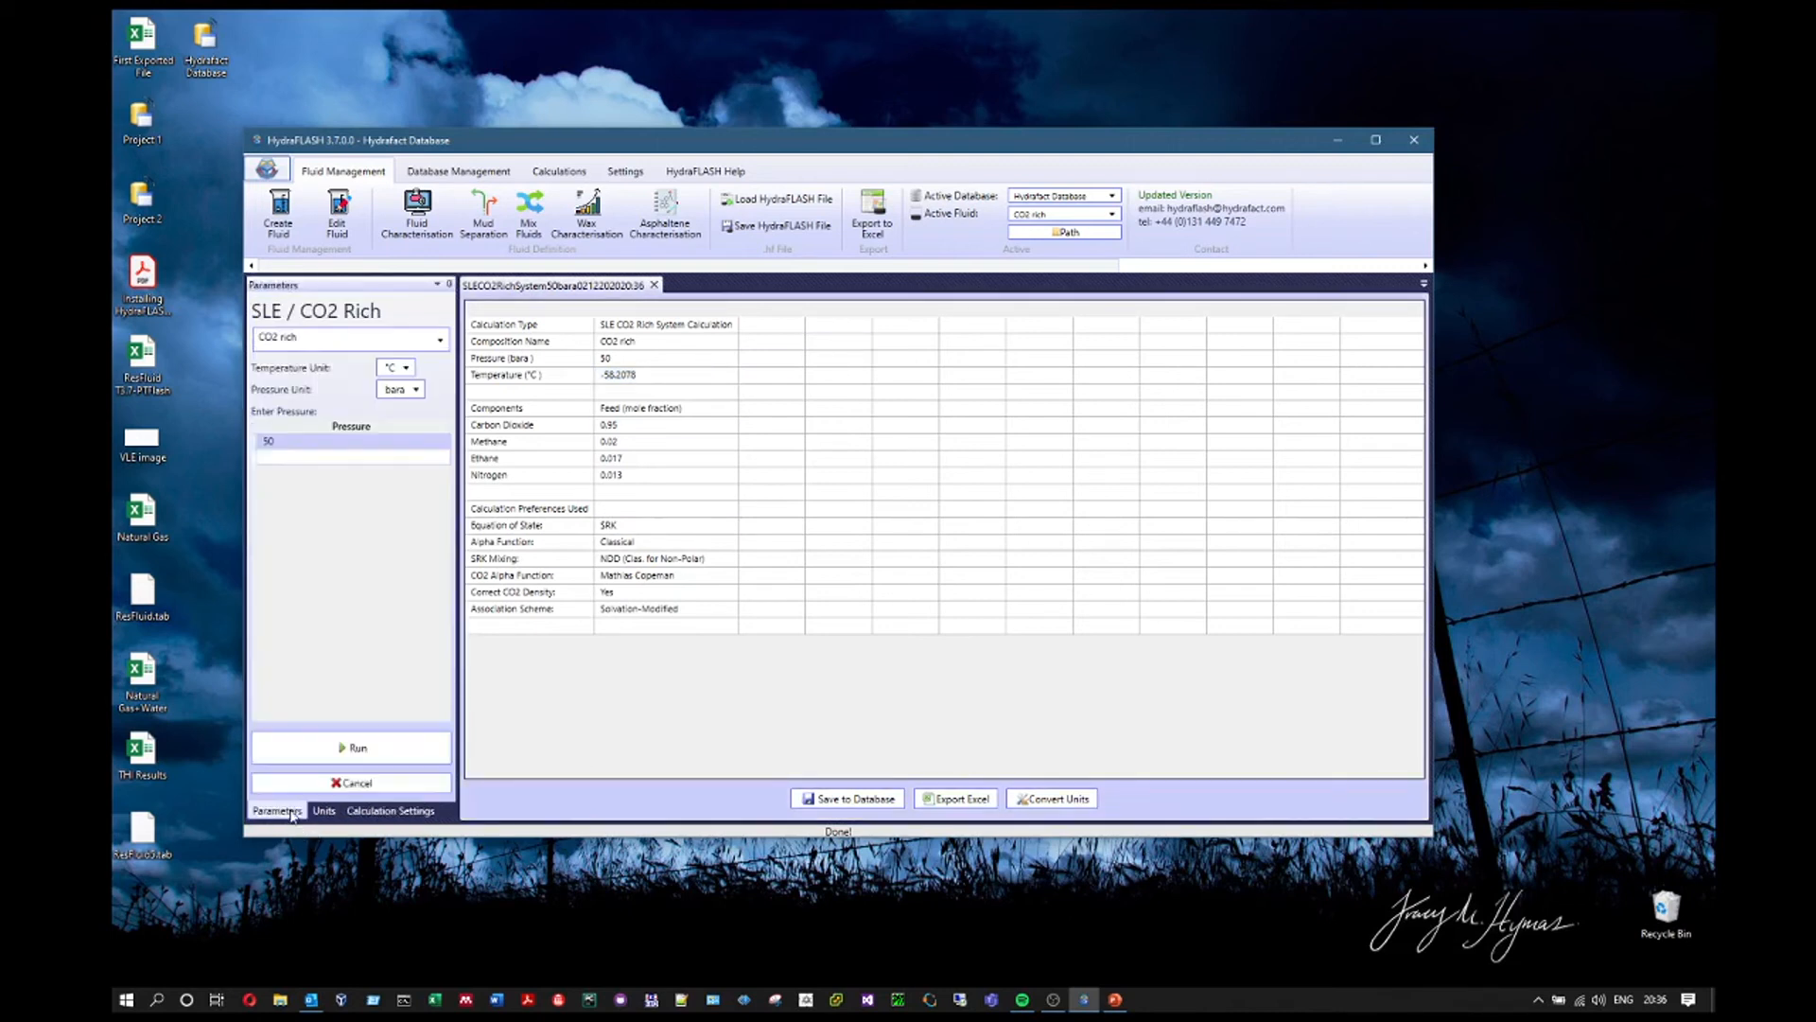
click(375, 757)
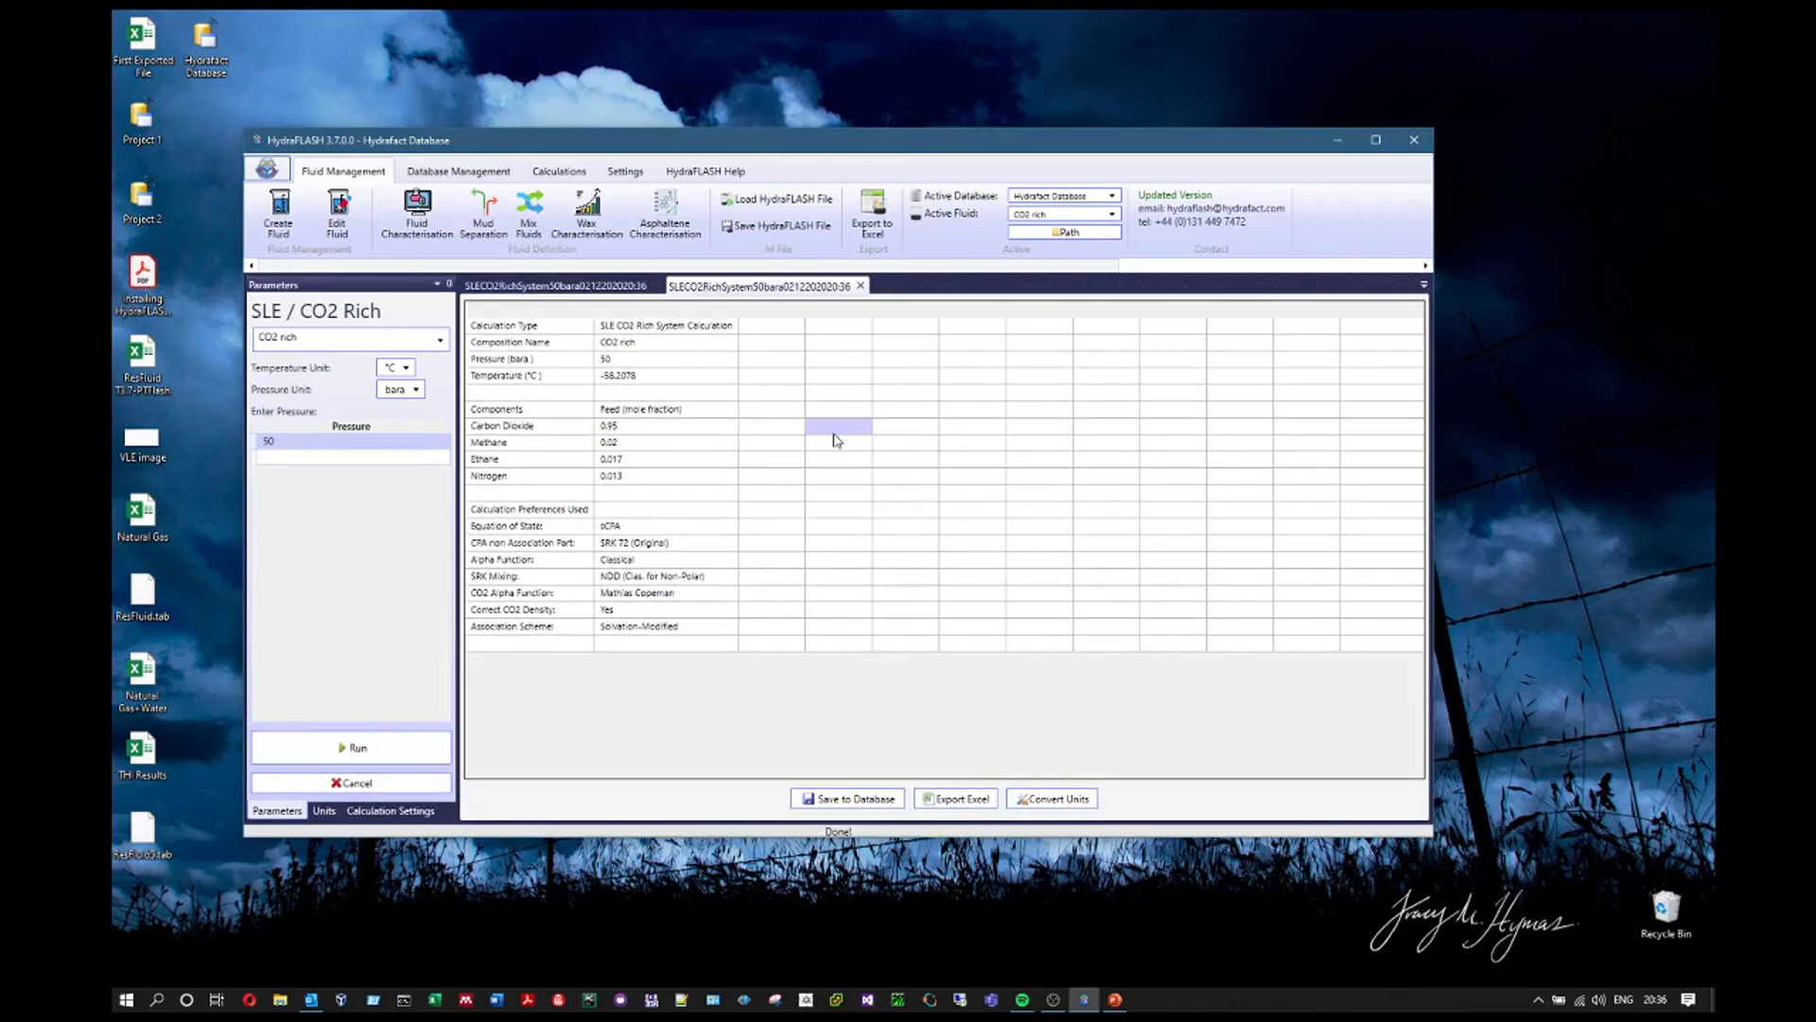
click(658, 286)
- Examine the temperature, pressure and component fractions in the sCPA result, and close it
drag(547, 382, 797, 508)
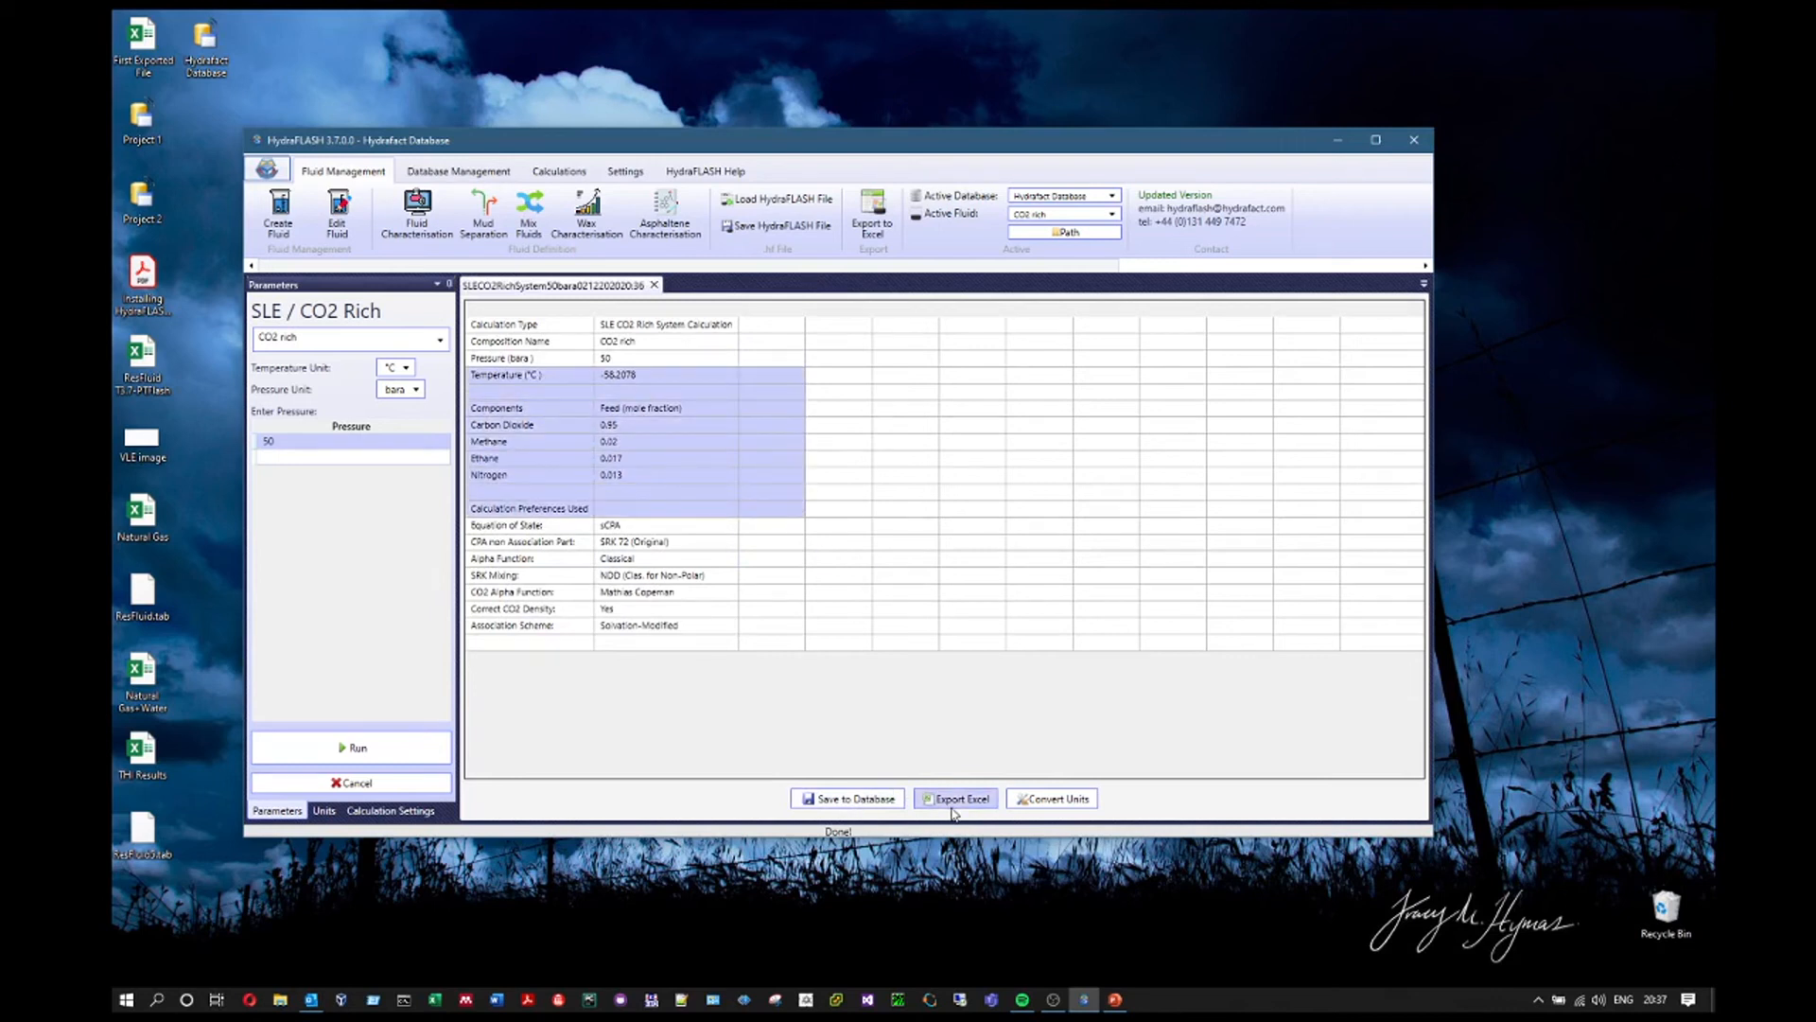
click(851, 611)
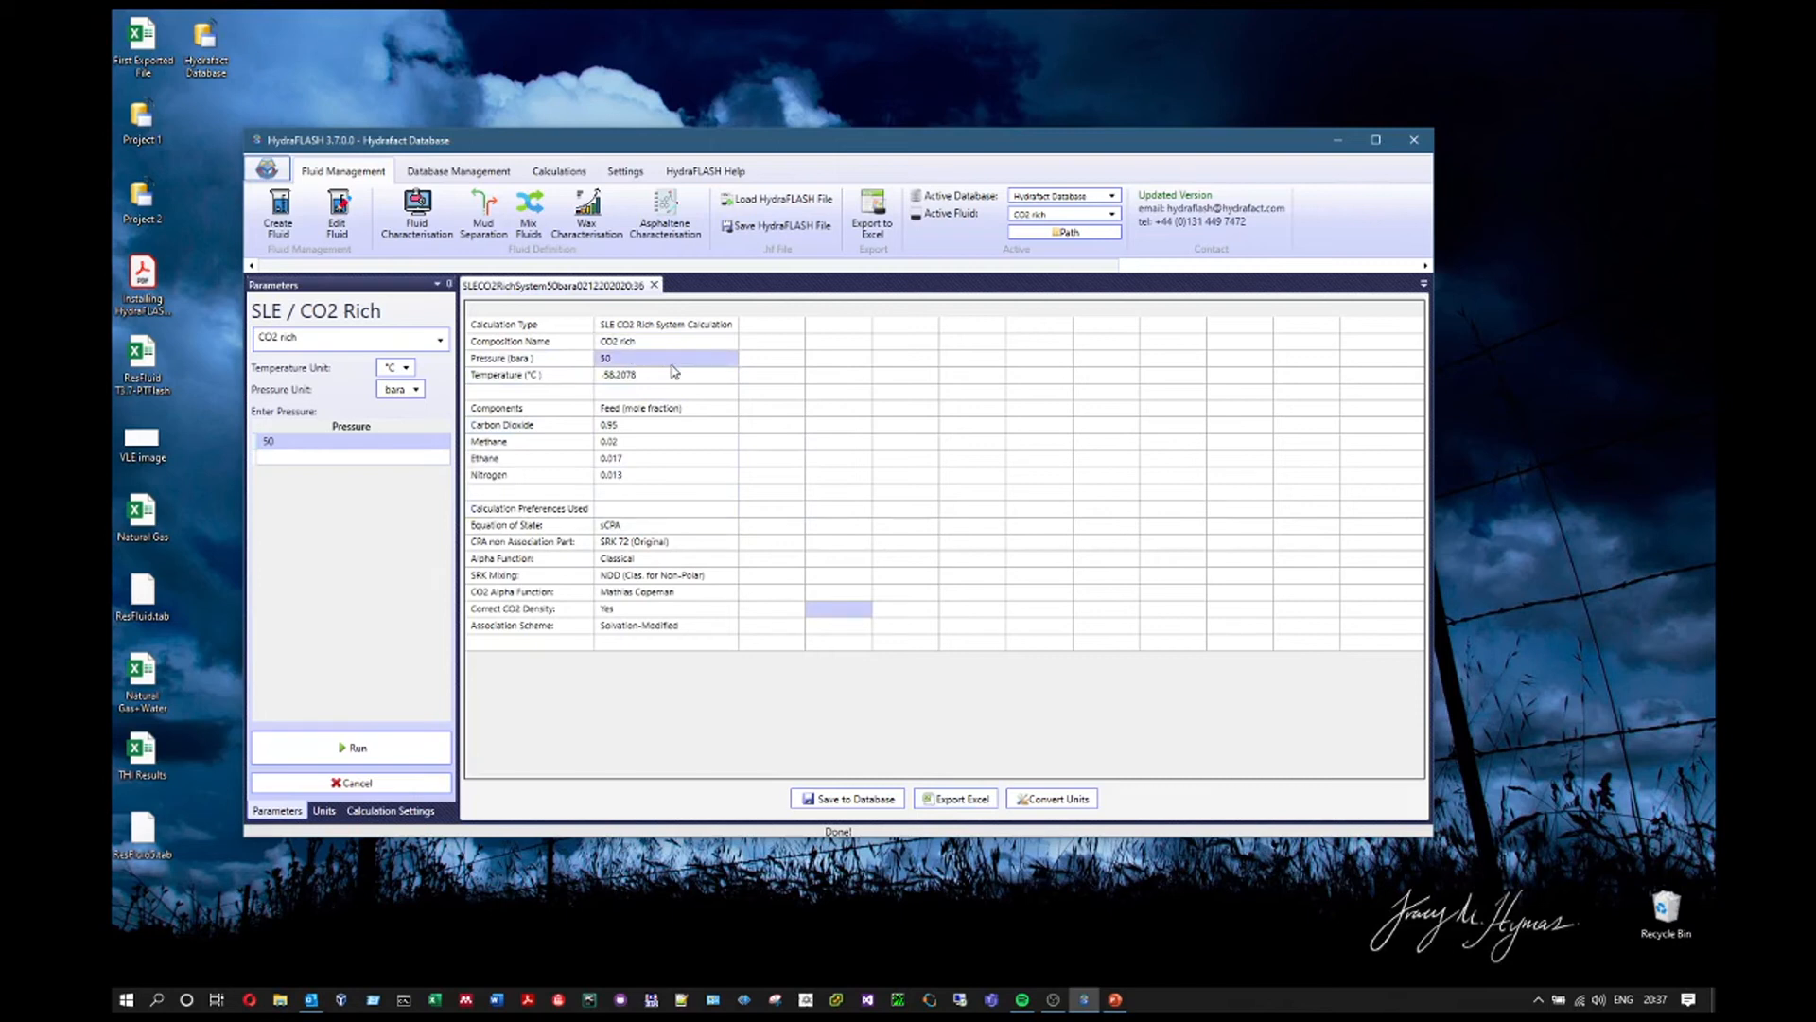
drag(532, 425, 629, 480)
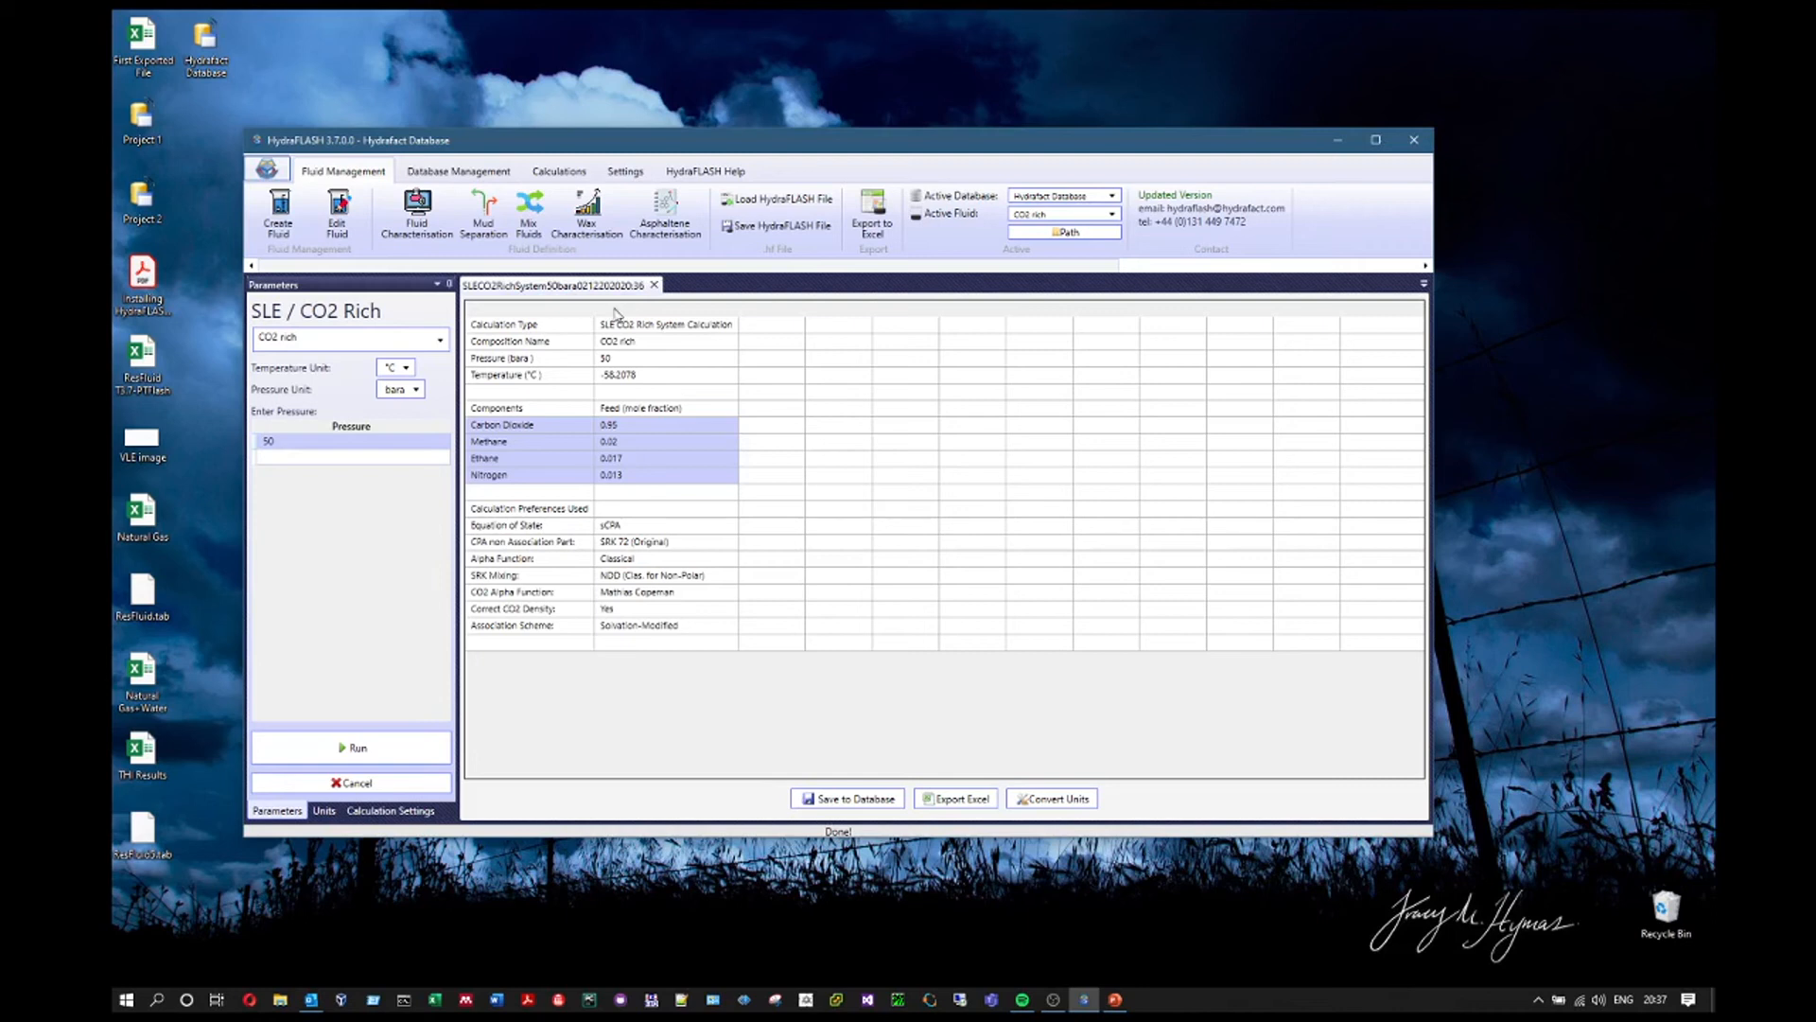
click(654, 285)
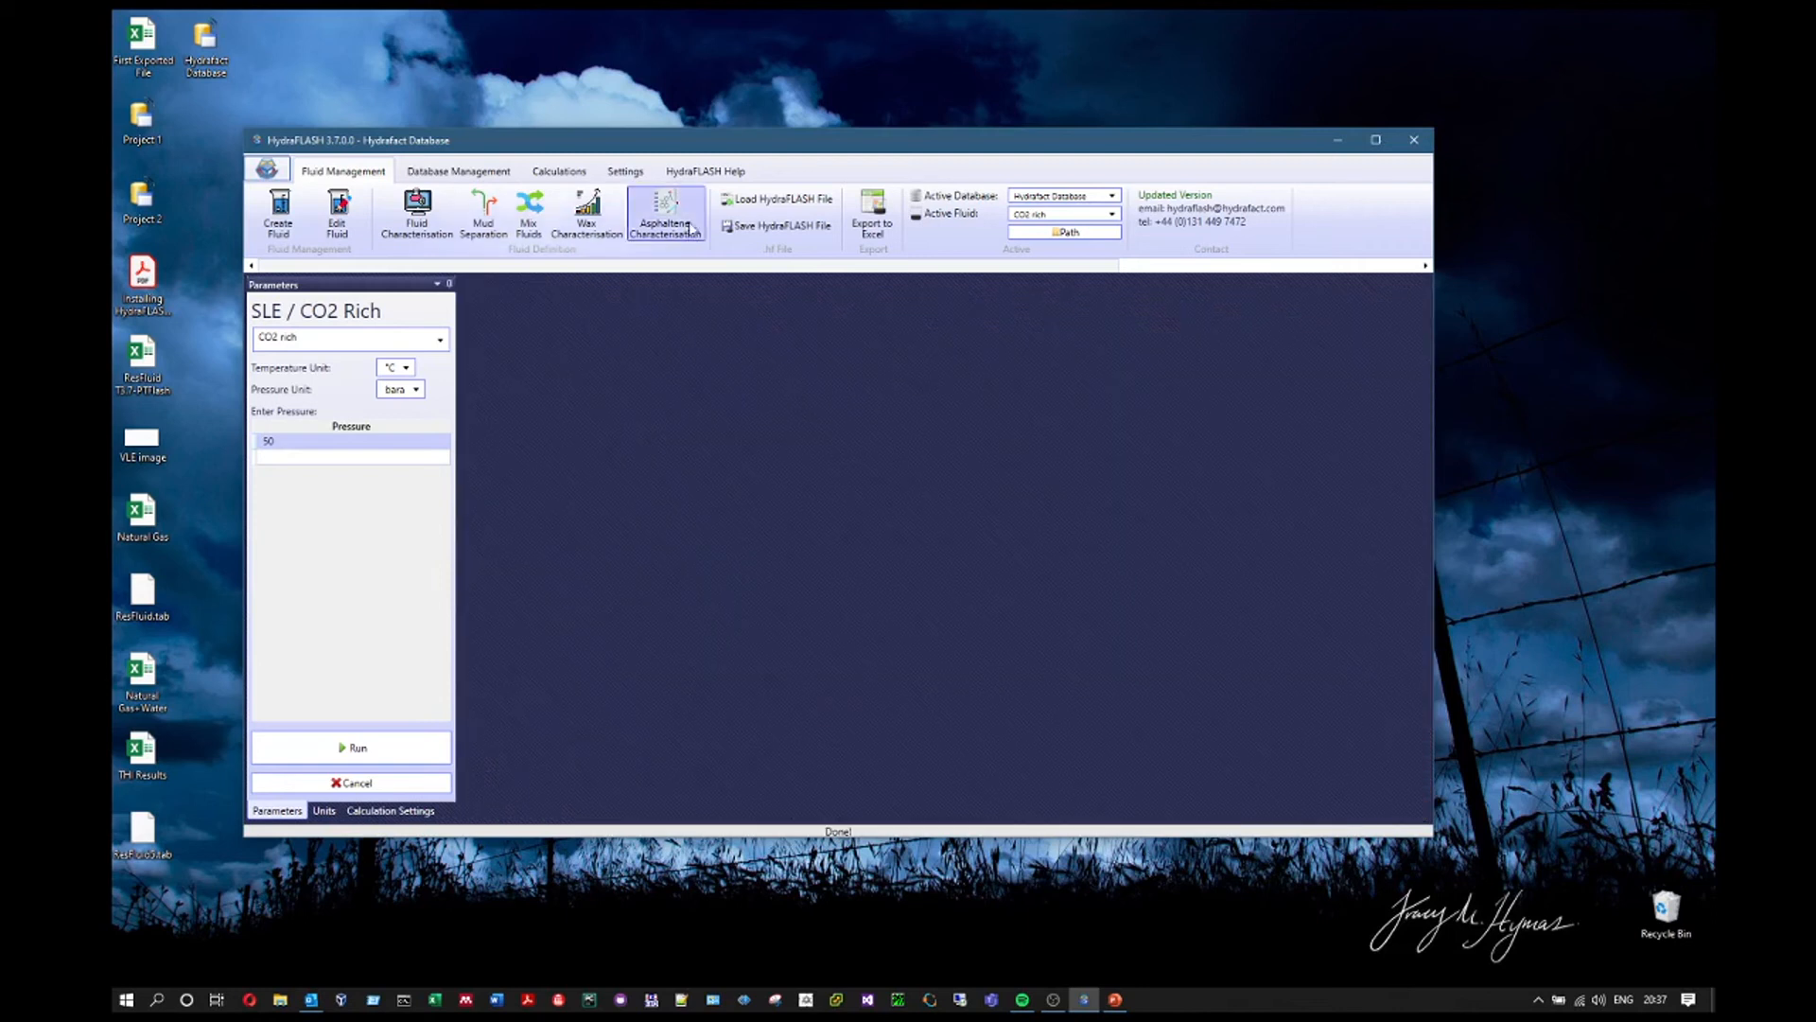
- Open the experimental database search and check its section for the components involved
click(559, 172)
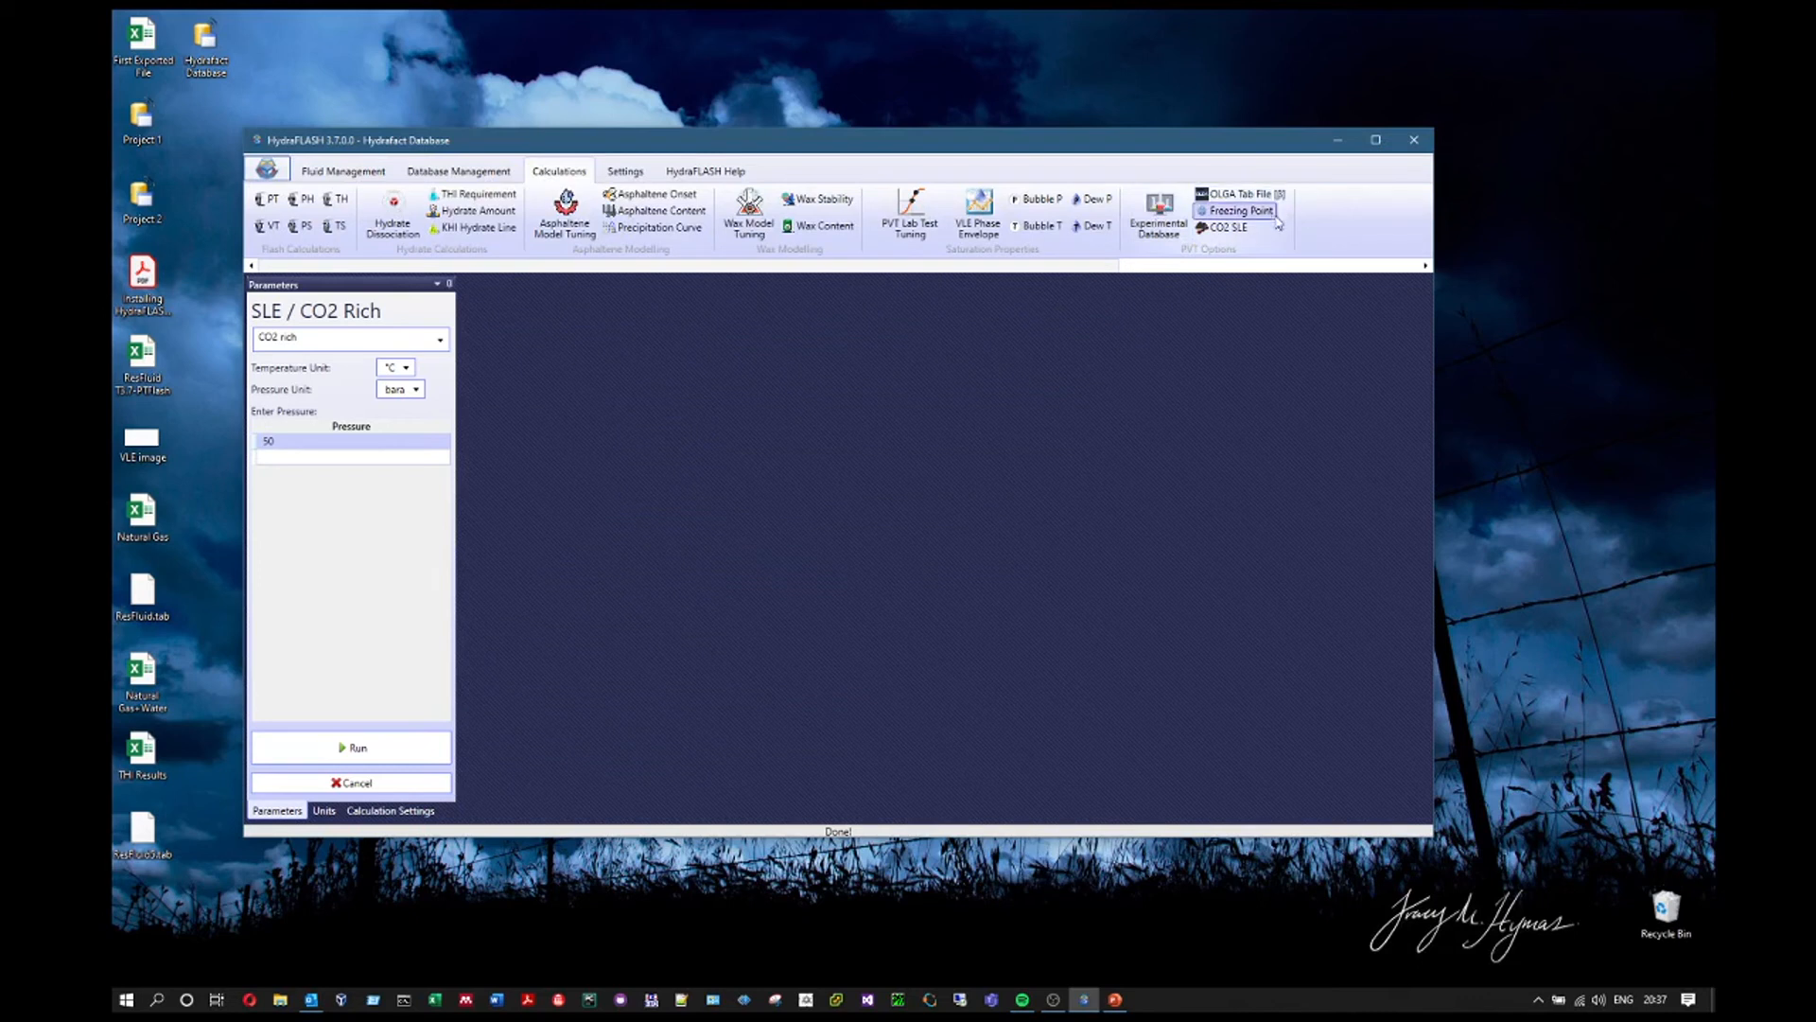
click(1159, 212)
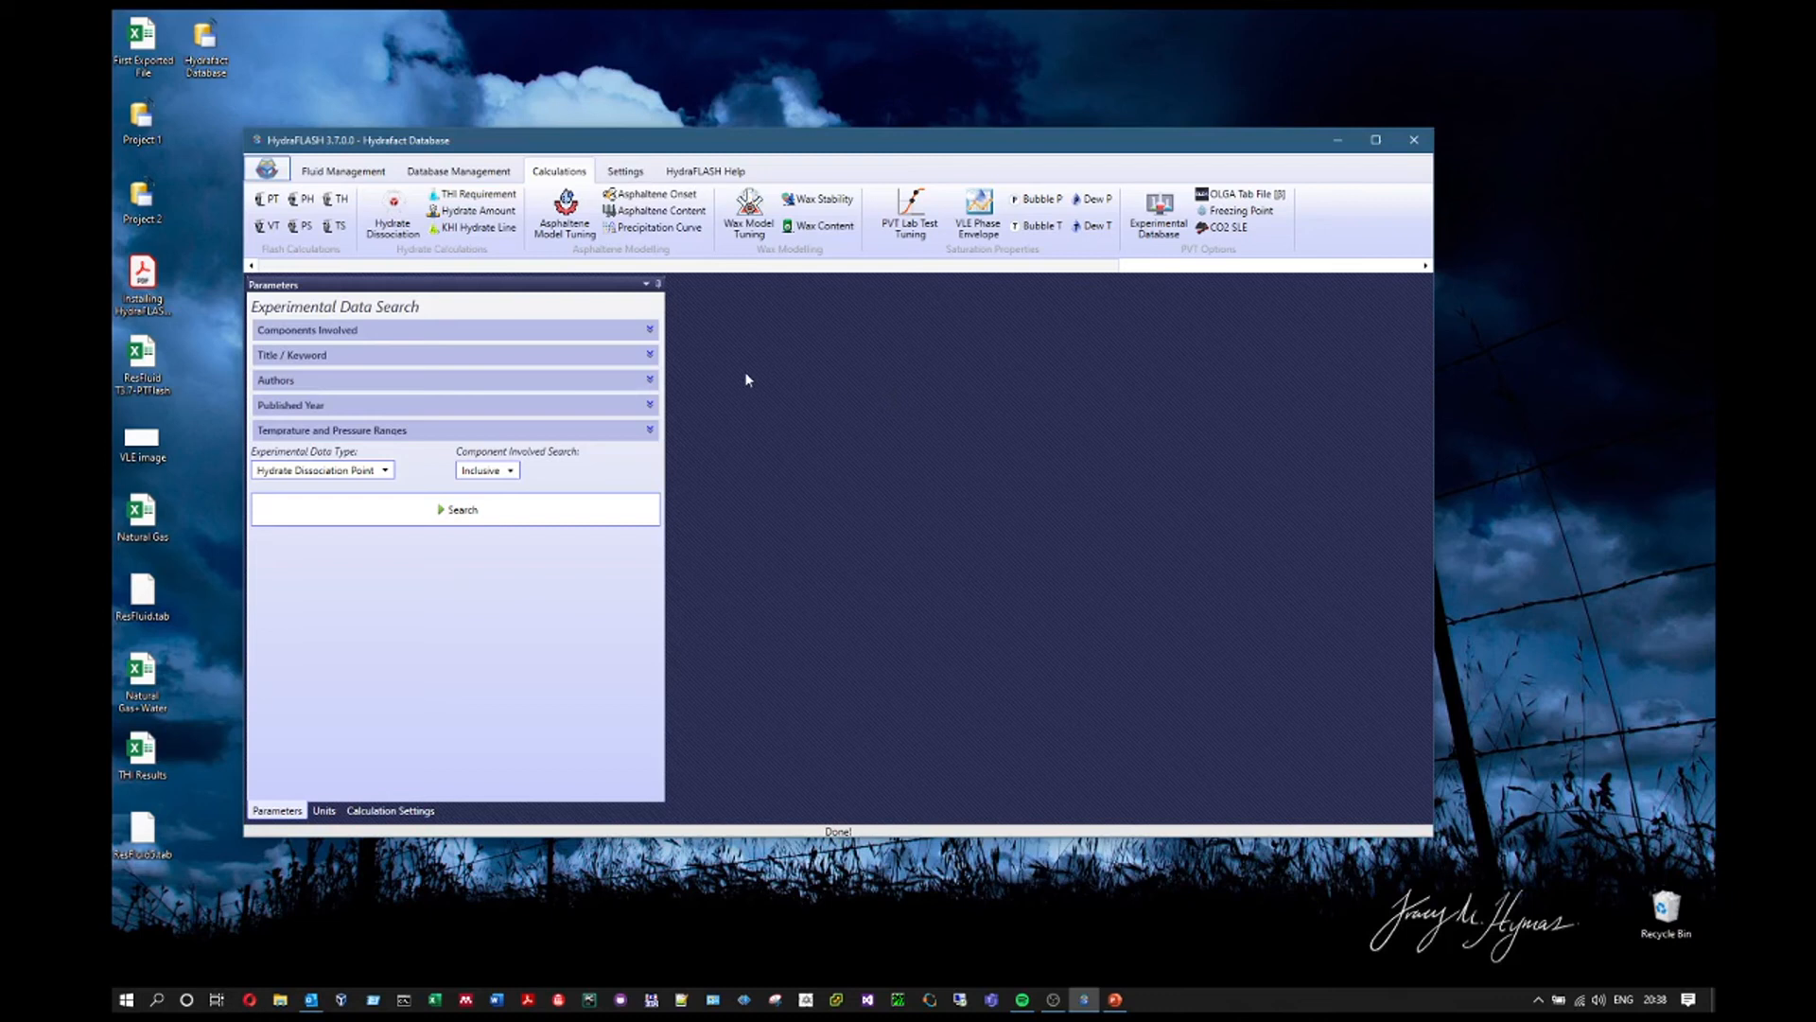
click(497, 333)
click(341, 331)
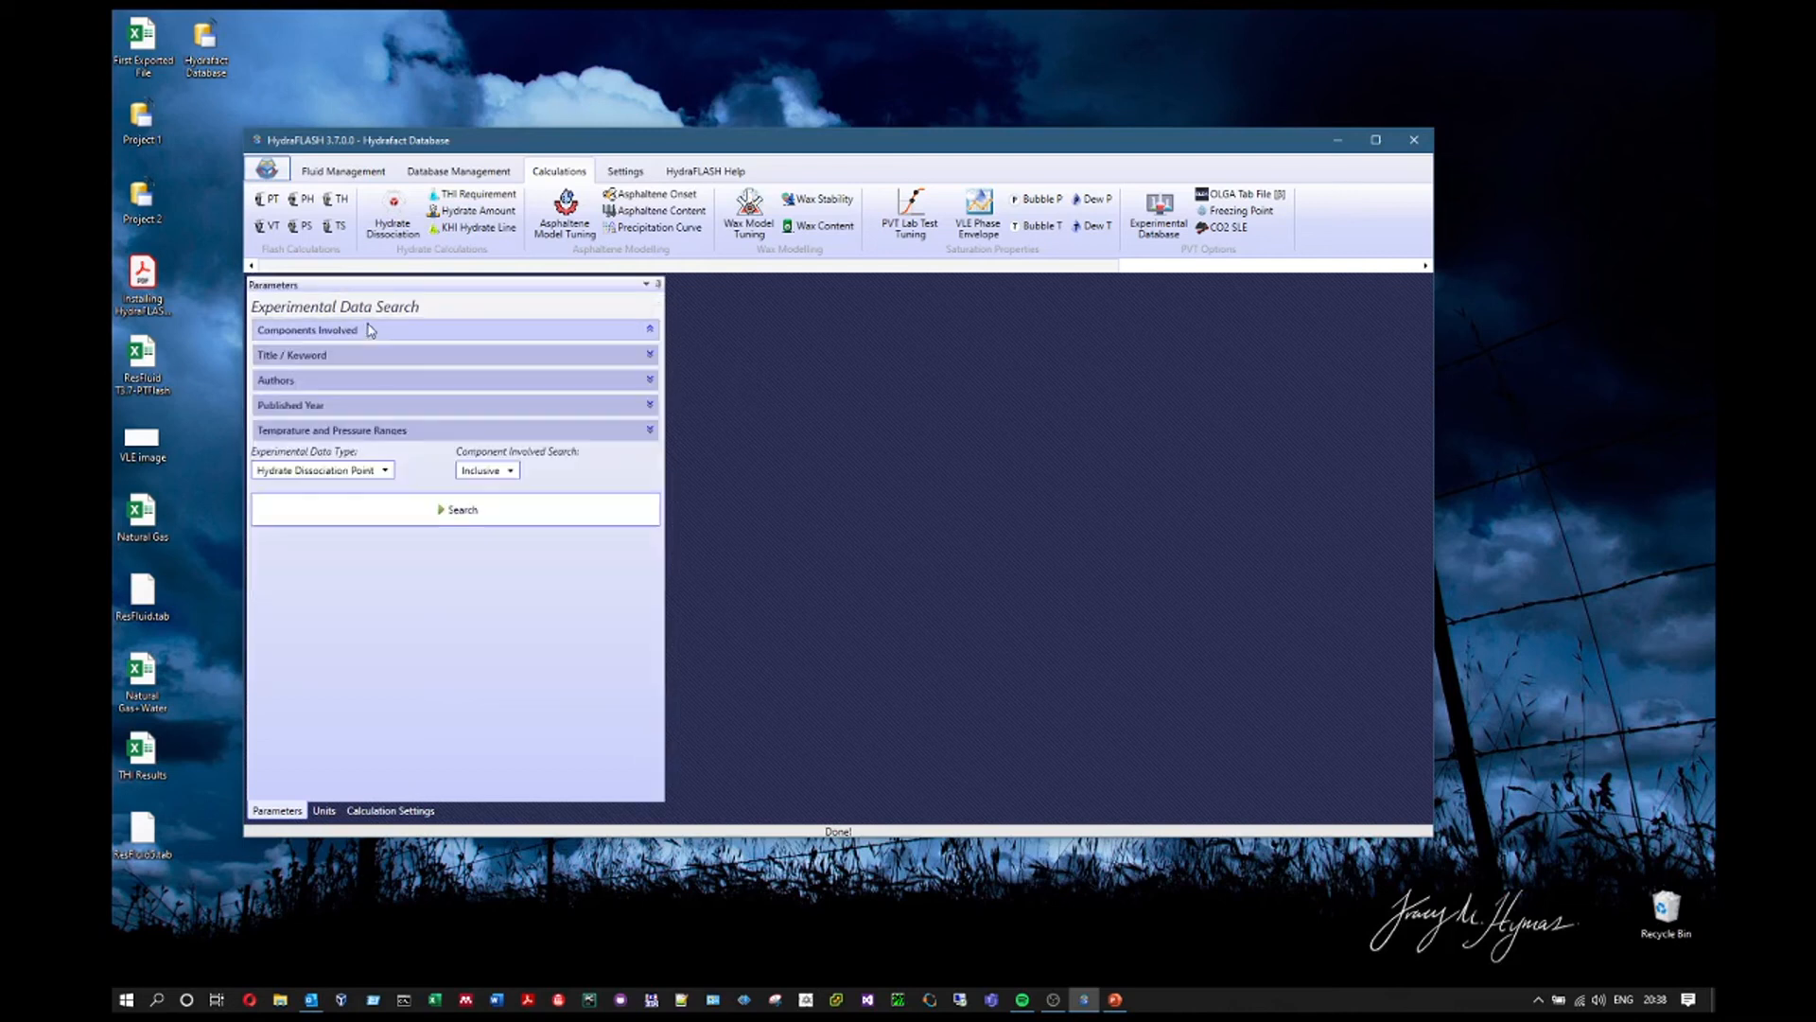
- Look through the search criteria for title, authors, published year, temperature and pressure ranges, and components, leaving all sections collapsed
click(421, 357)
click(418, 422)
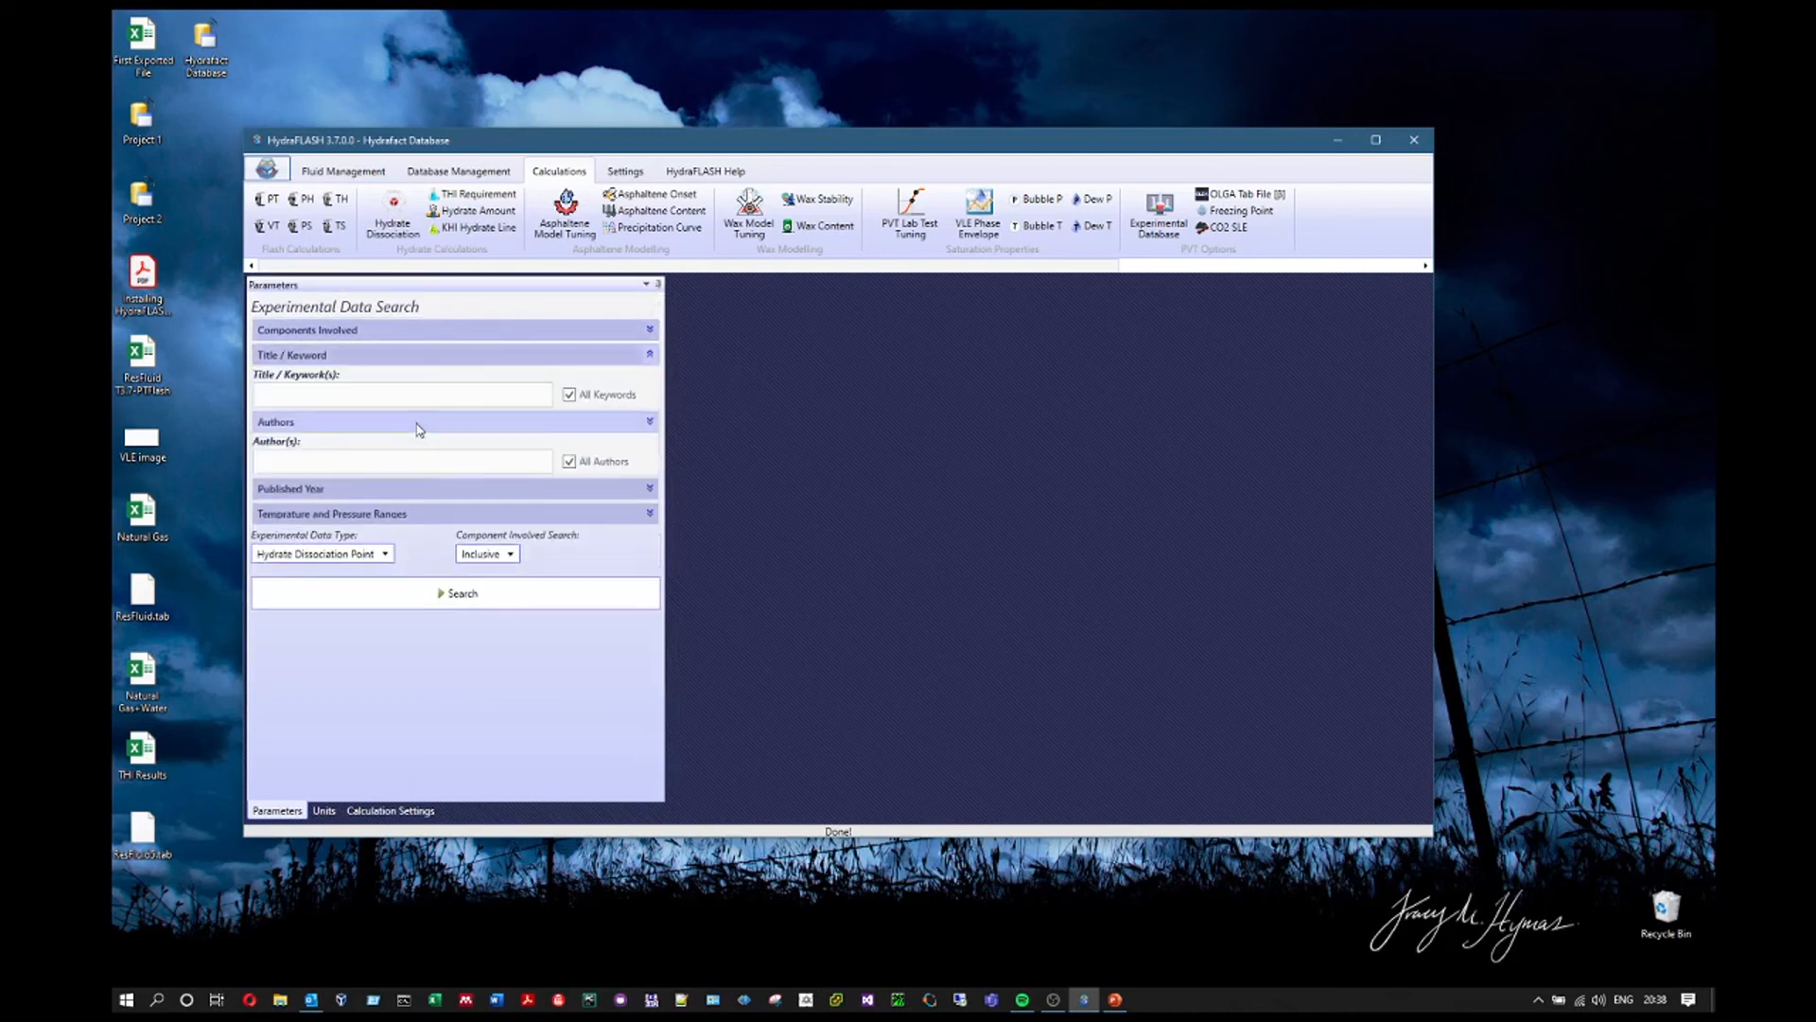
click(424, 488)
click(427, 556)
click(458, 331)
click(458, 331)
click(454, 353)
click(440, 379)
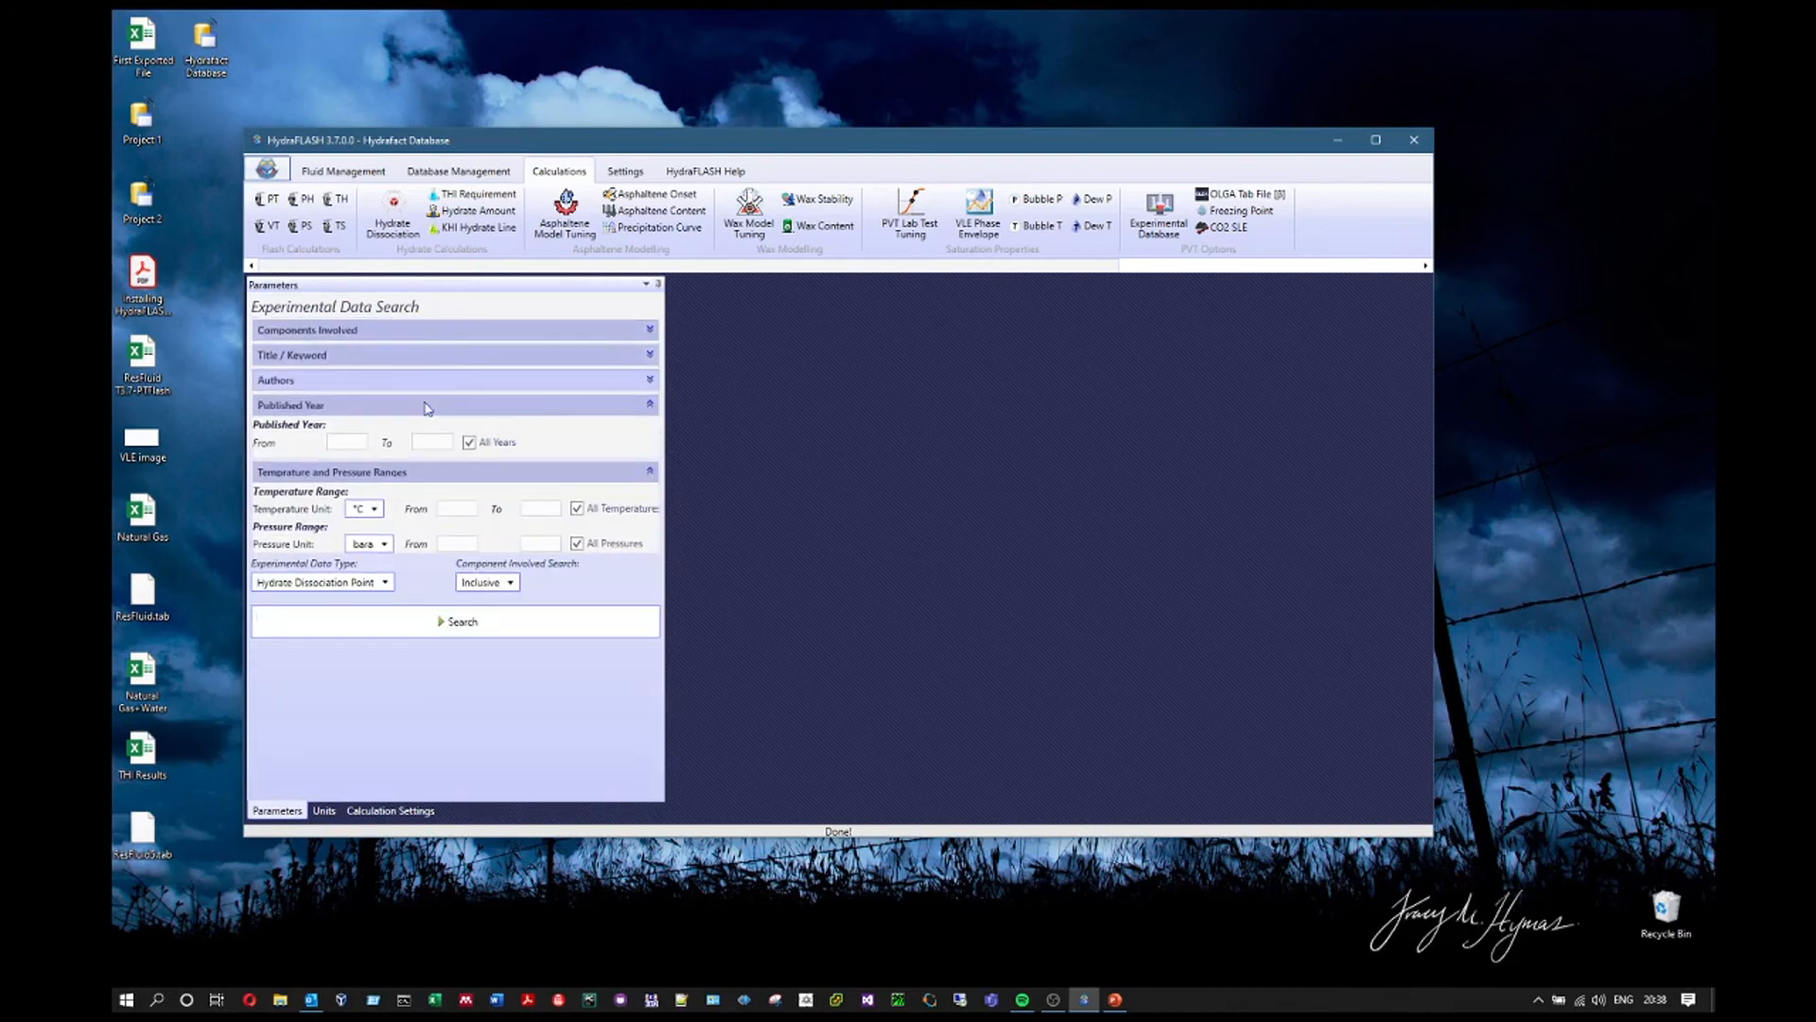
click(425, 405)
click(405, 431)
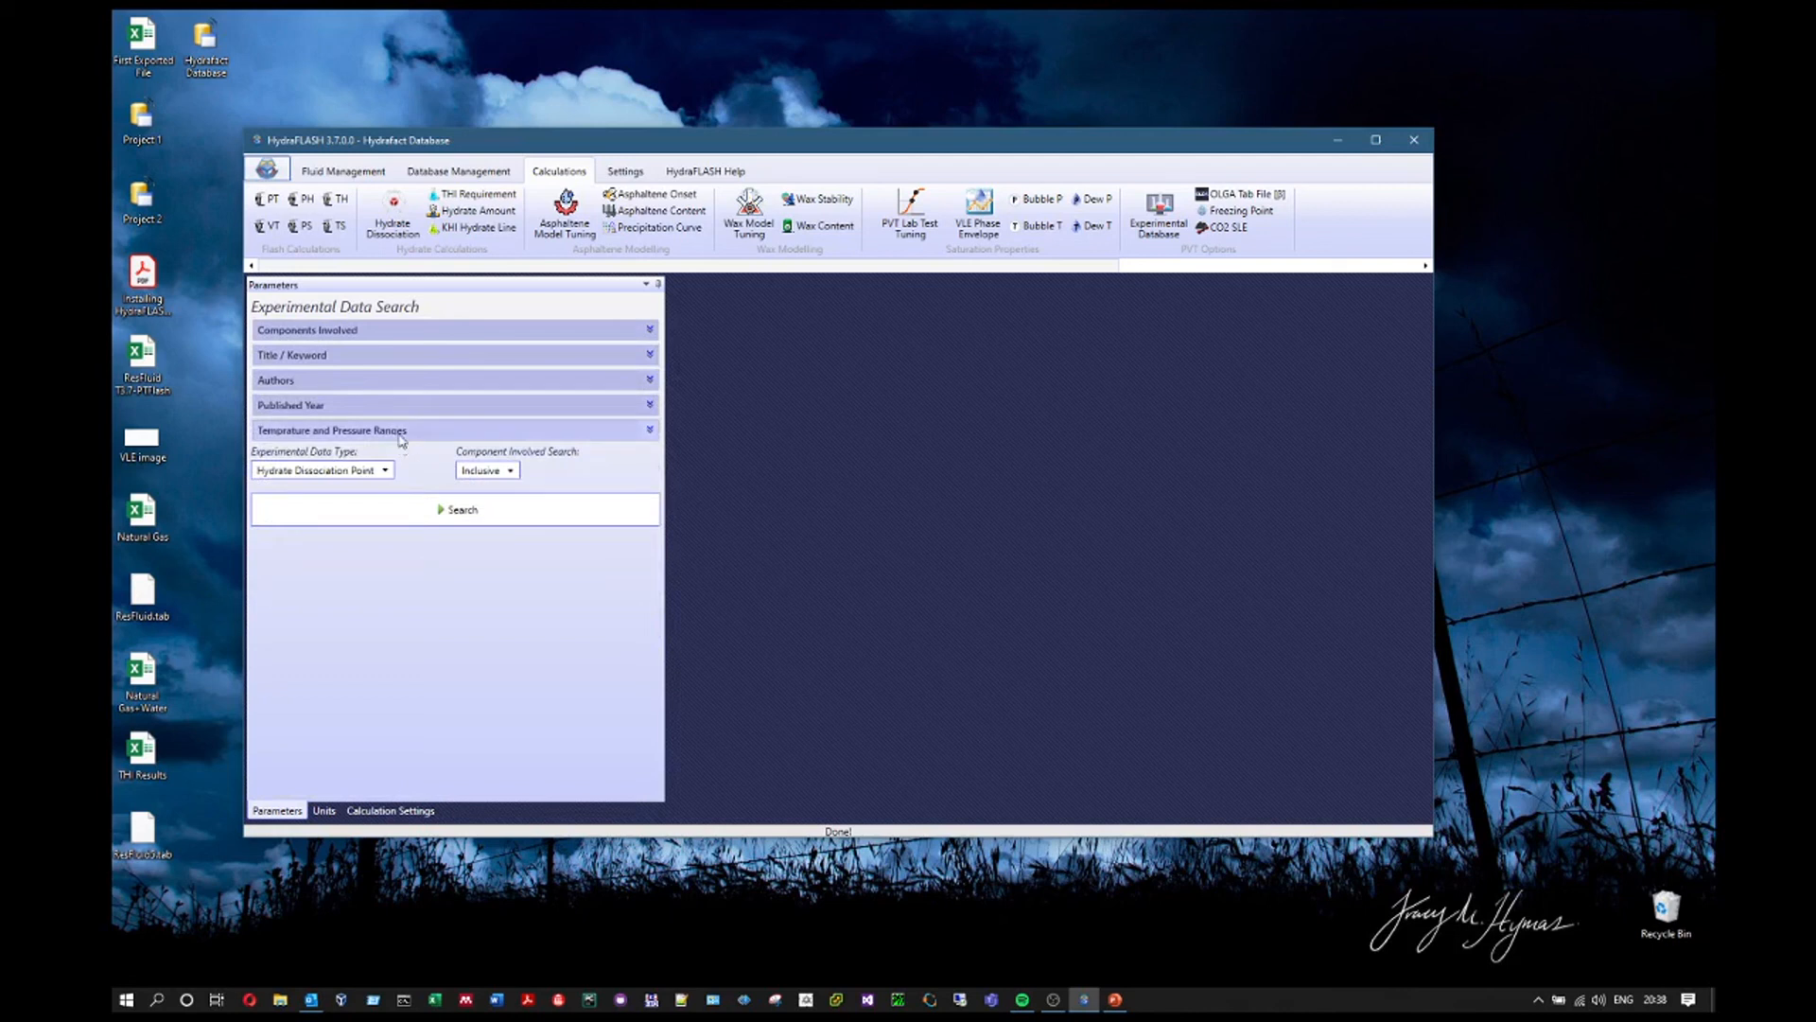
click(437, 331)
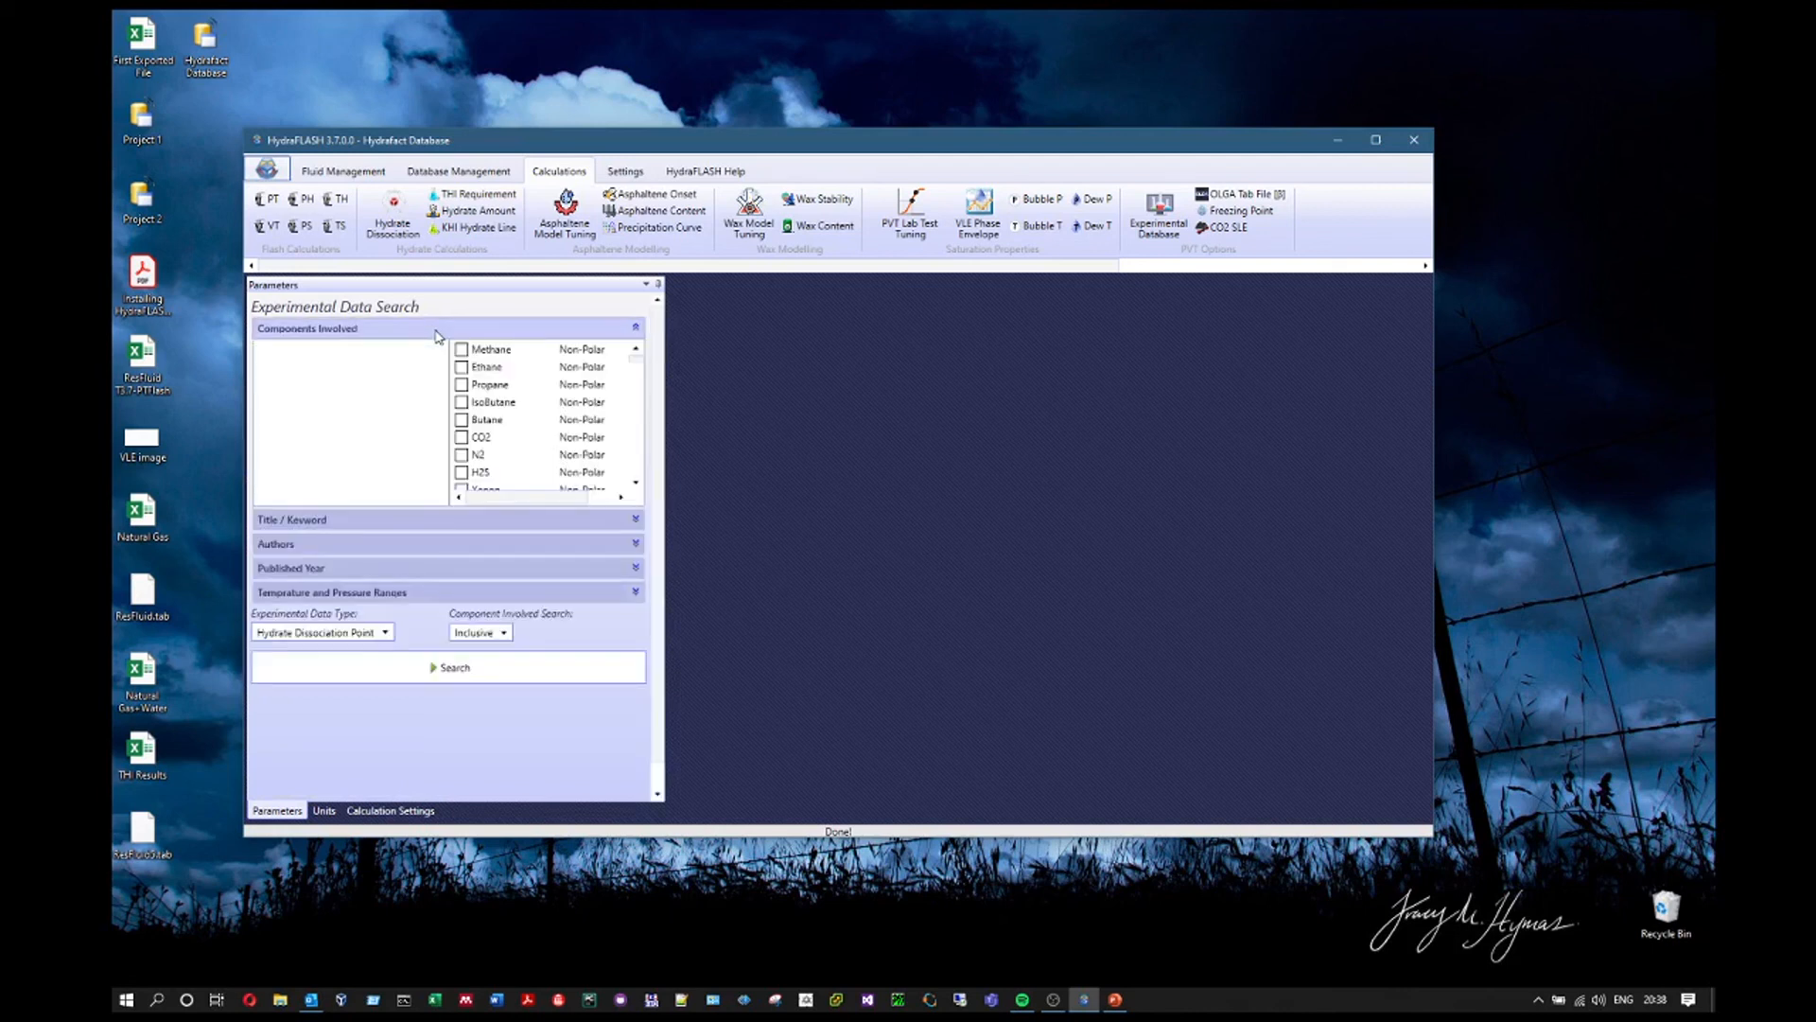
click(438, 331)
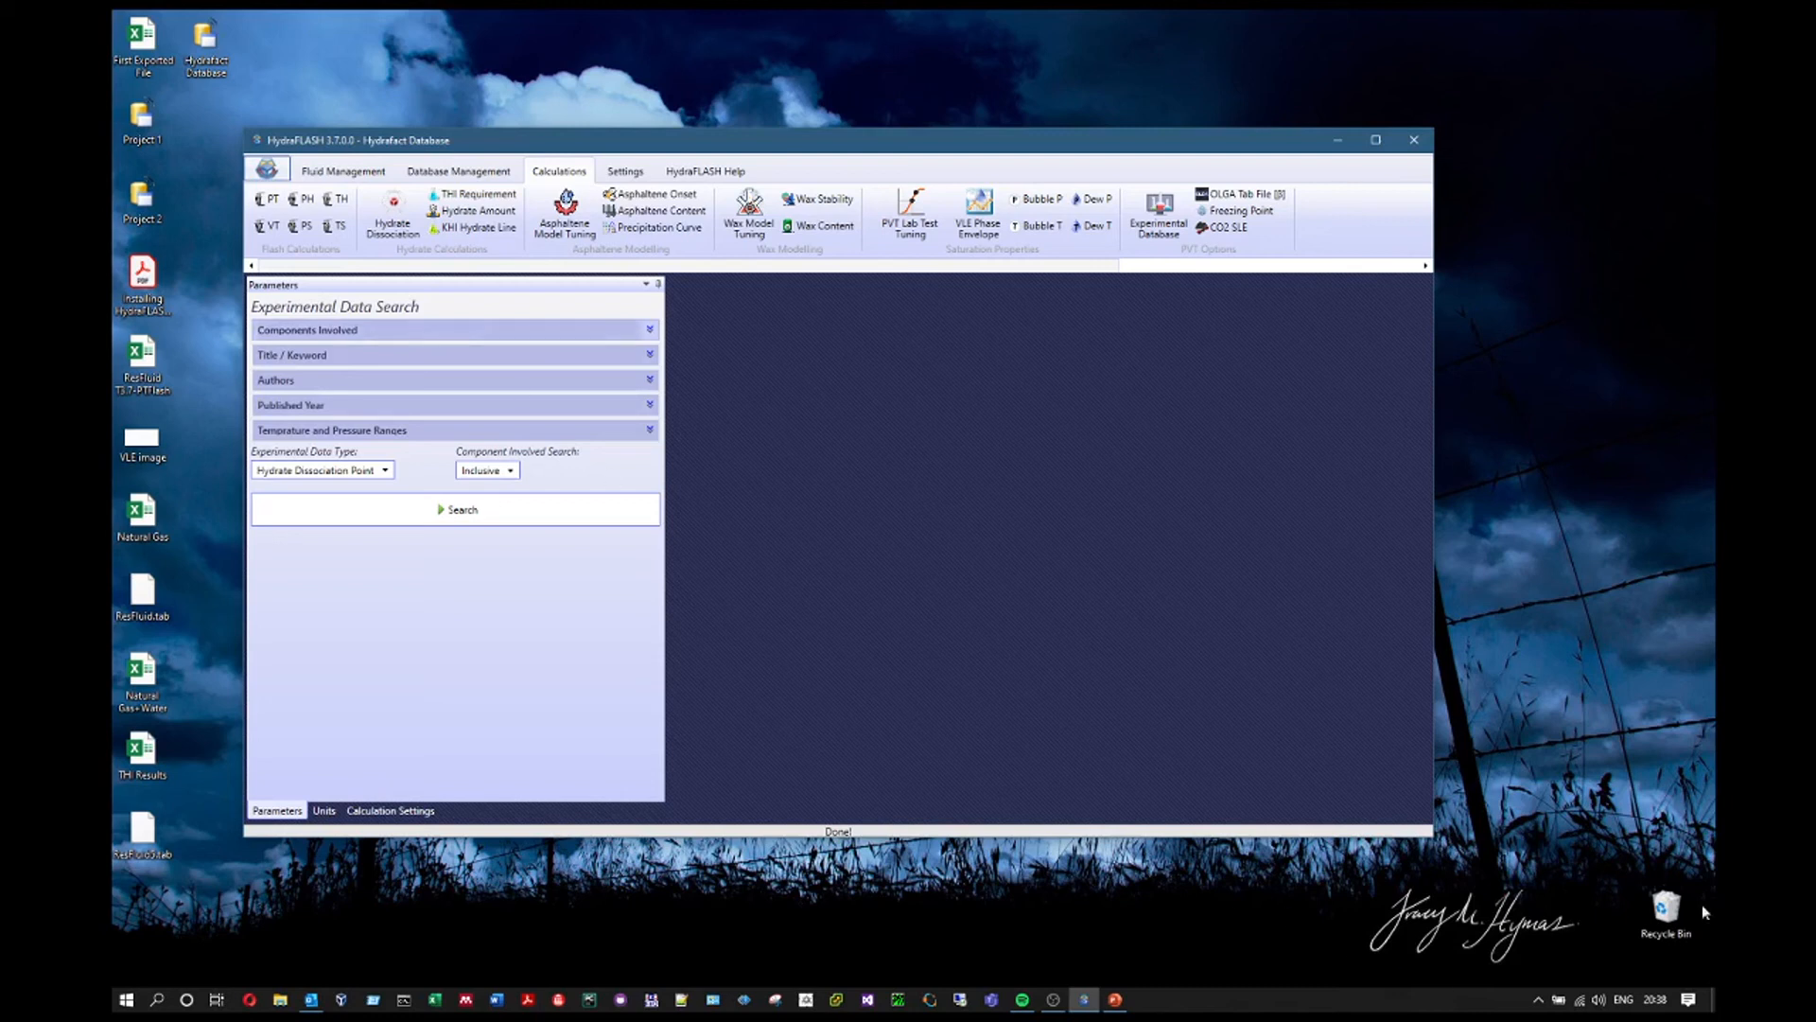
key(alt+Tab)
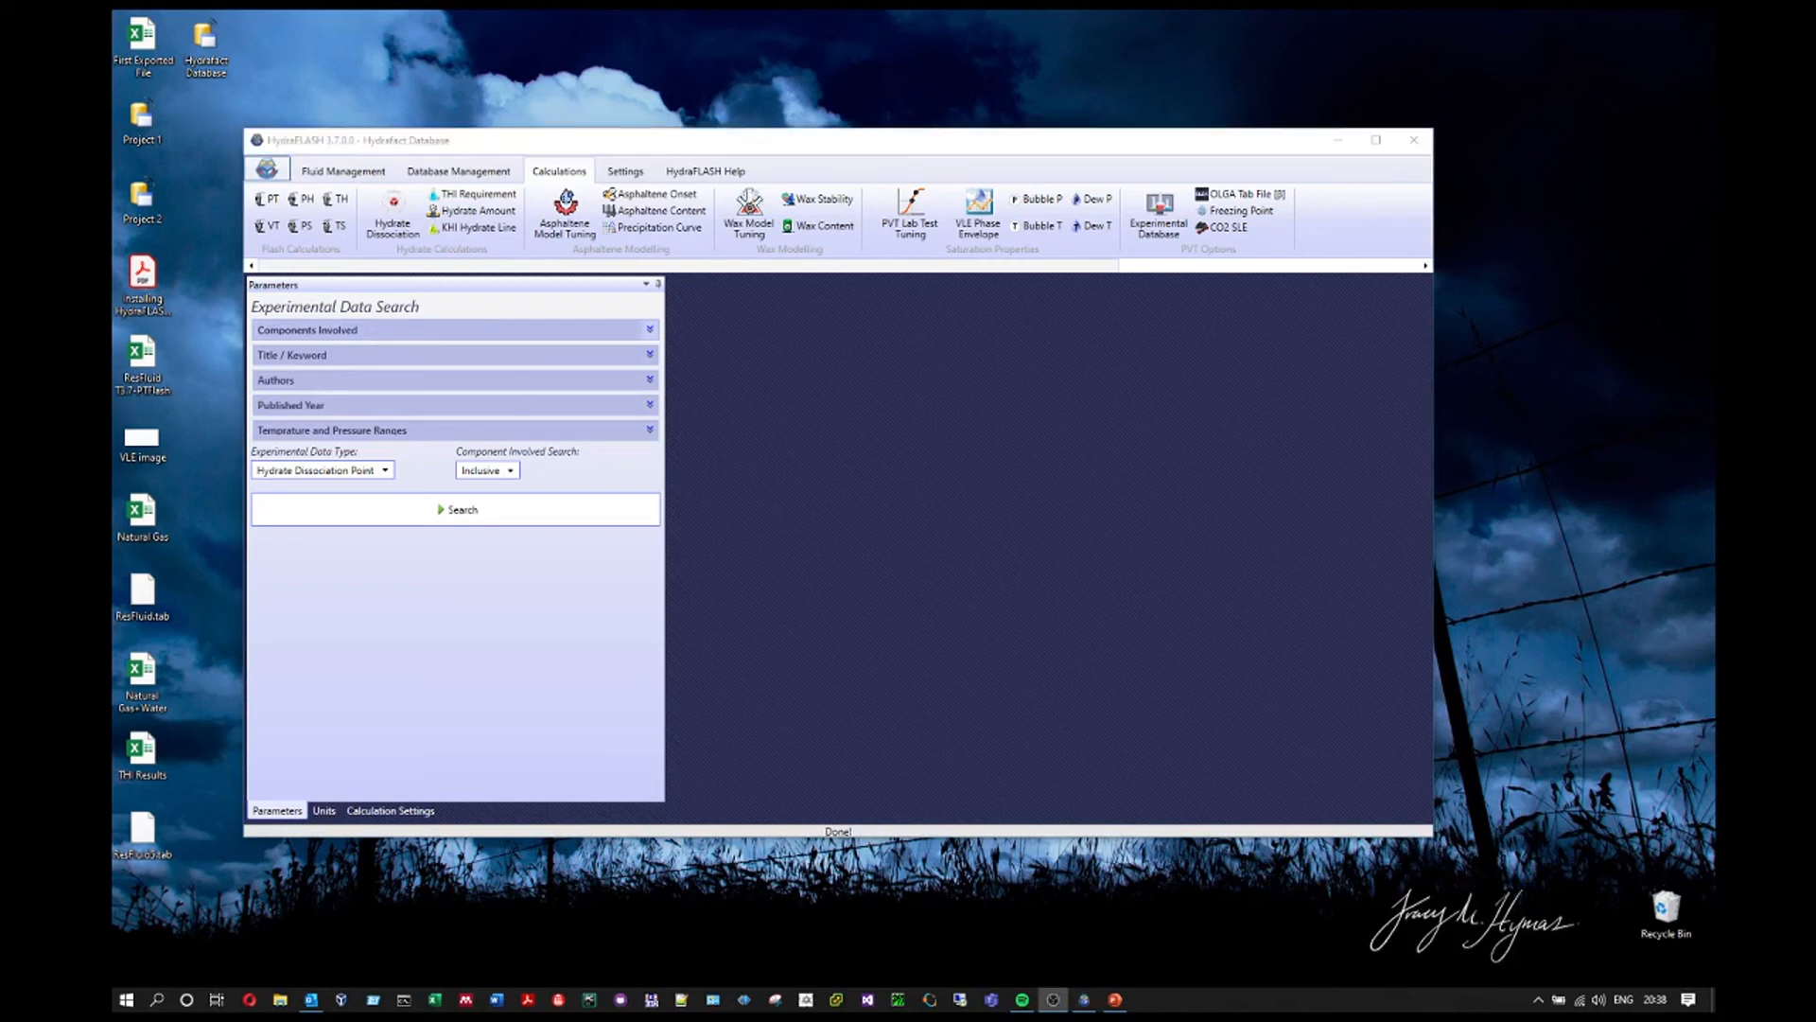
- Select CO2, N2 and H2S as the components involved in the experimental data search
click(445, 328)
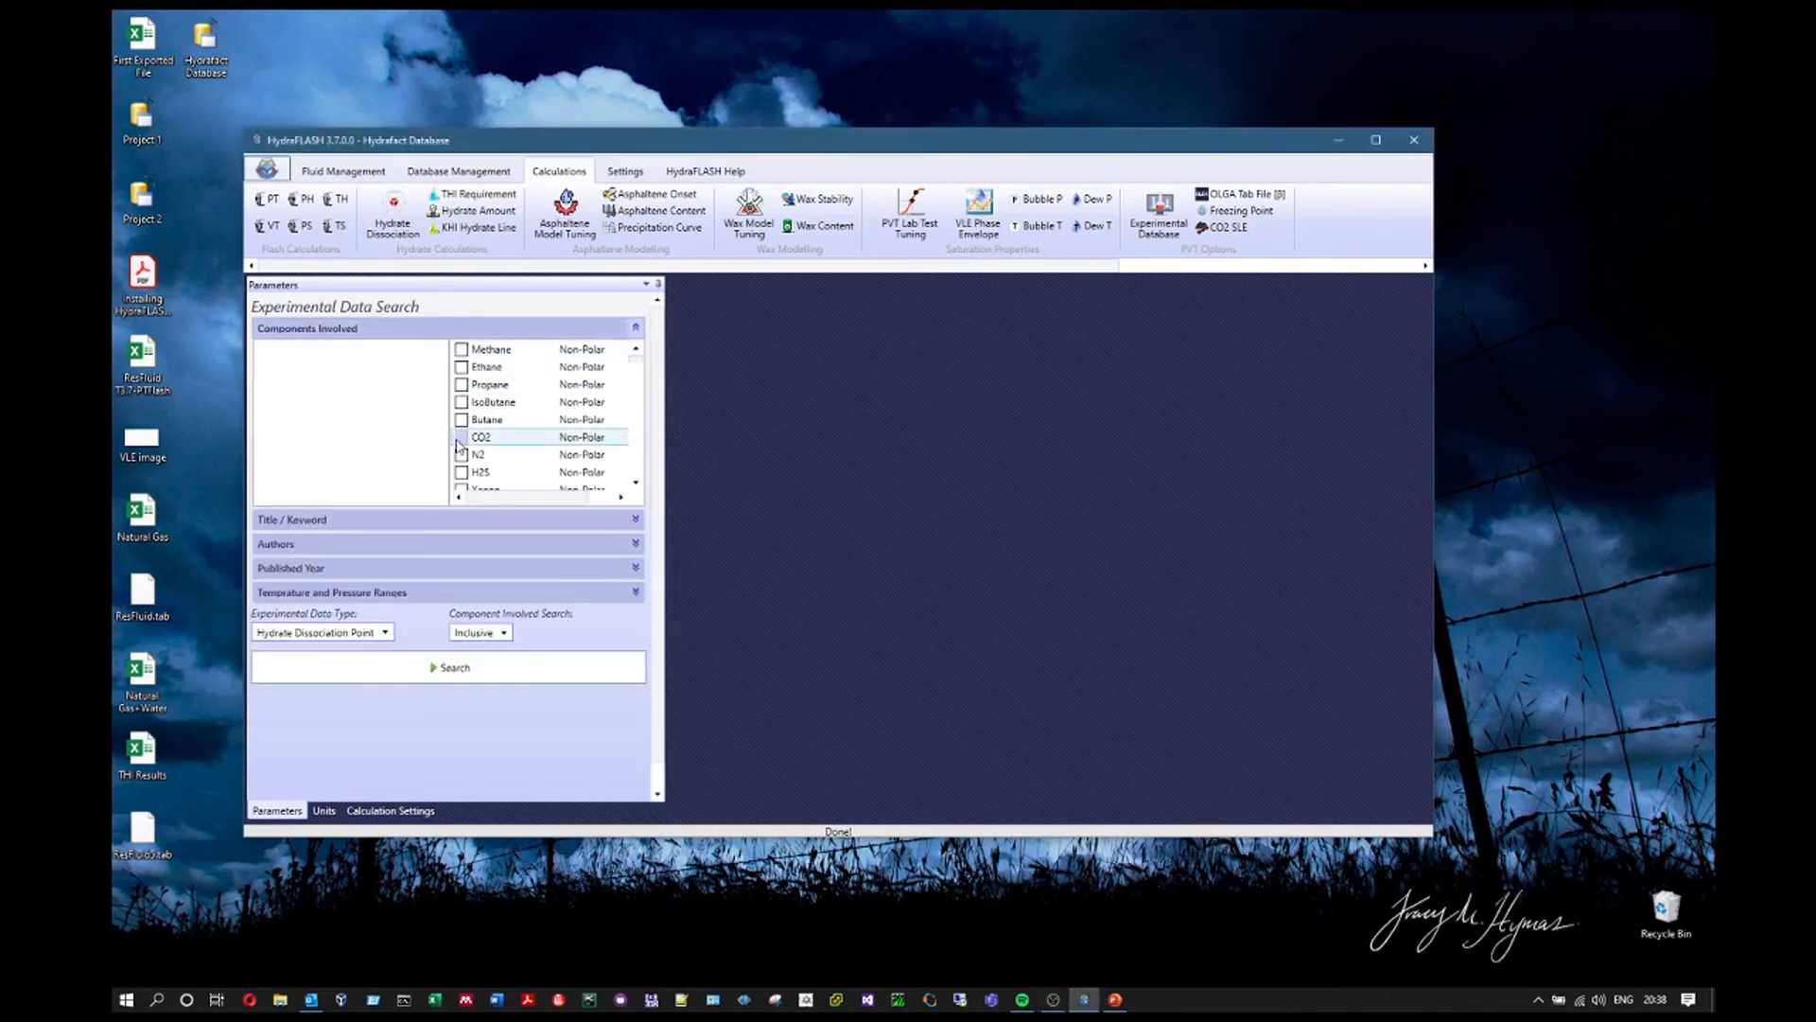
click(461, 438)
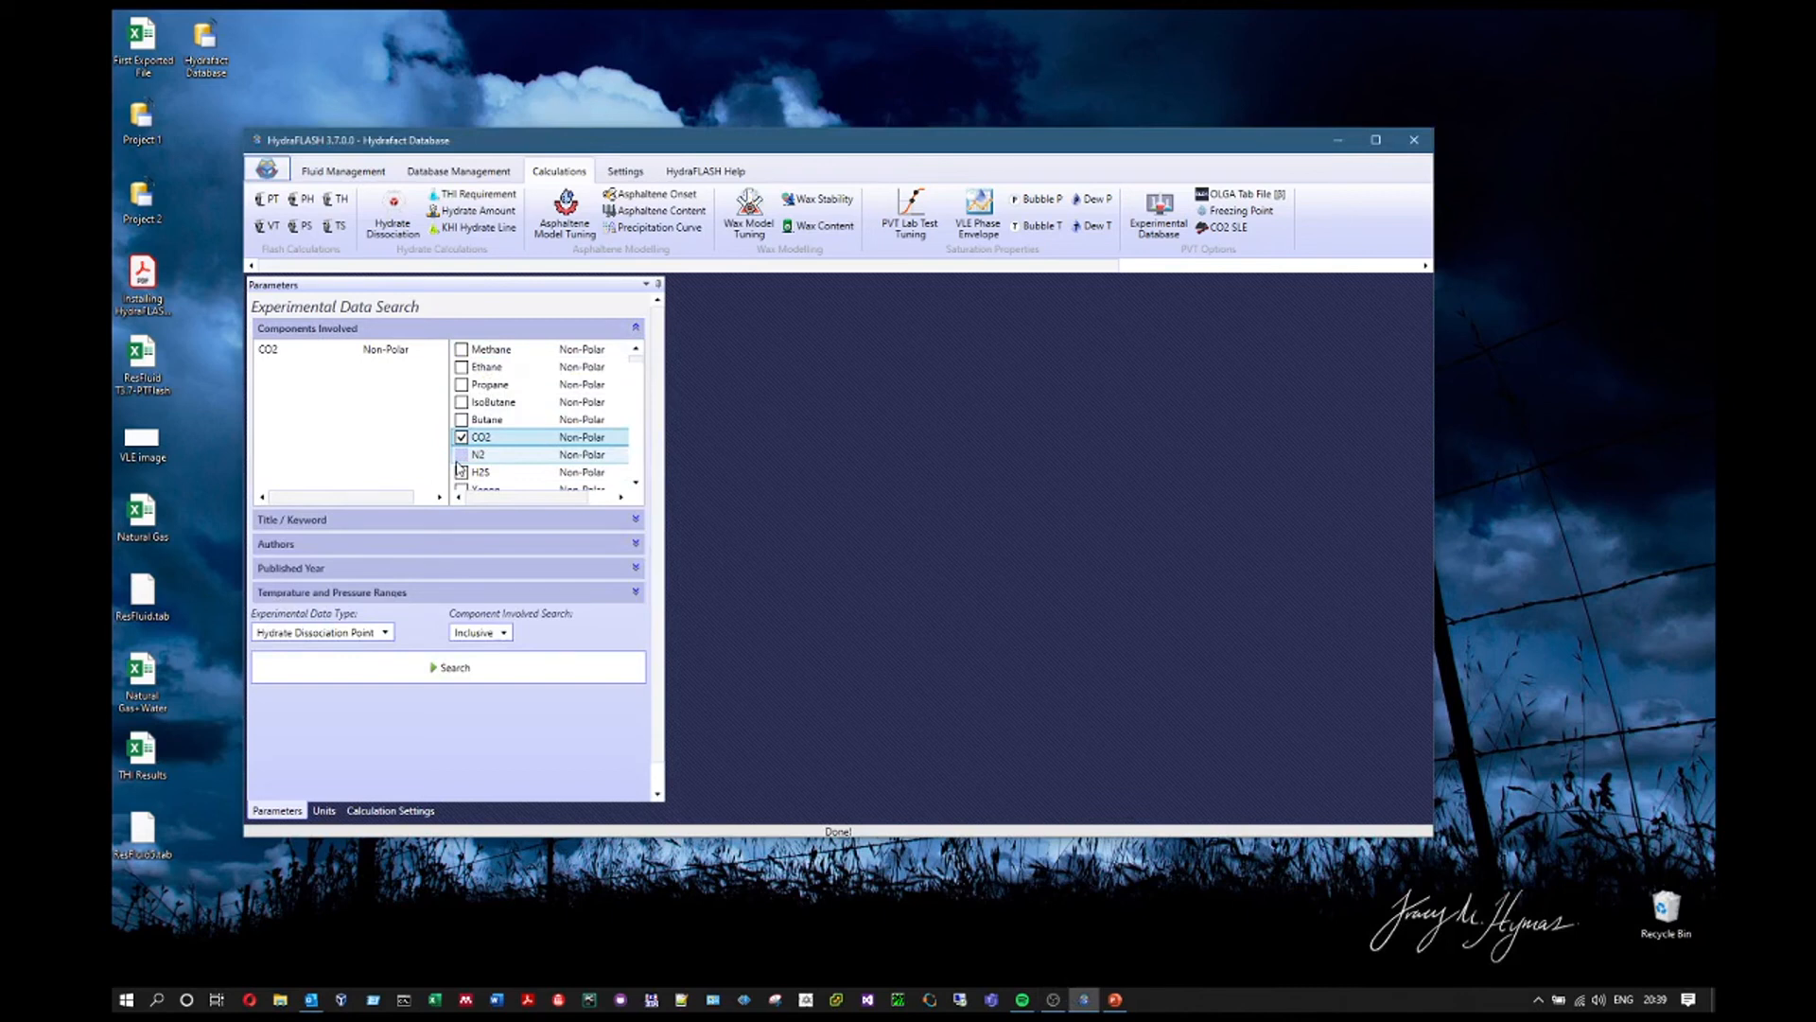
click(461, 455)
click(460, 472)
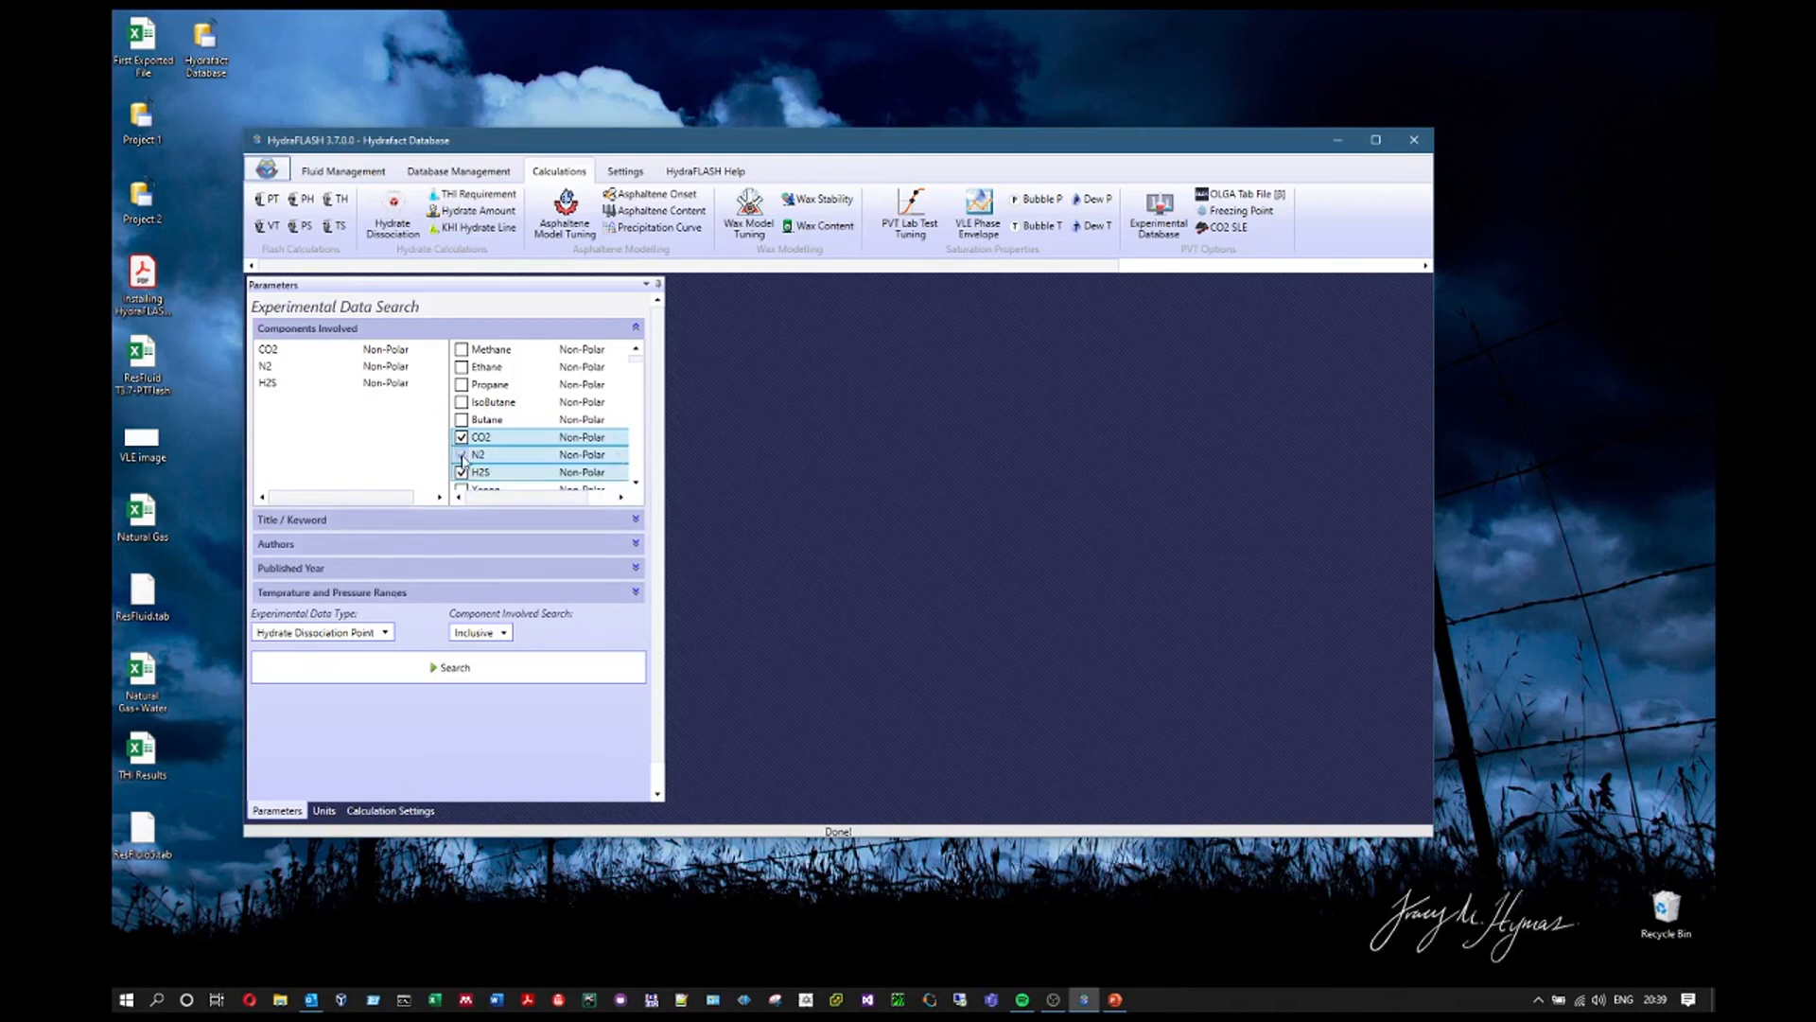
- Review the title/keyword, author and published year filters without restricting the search
click(412, 522)
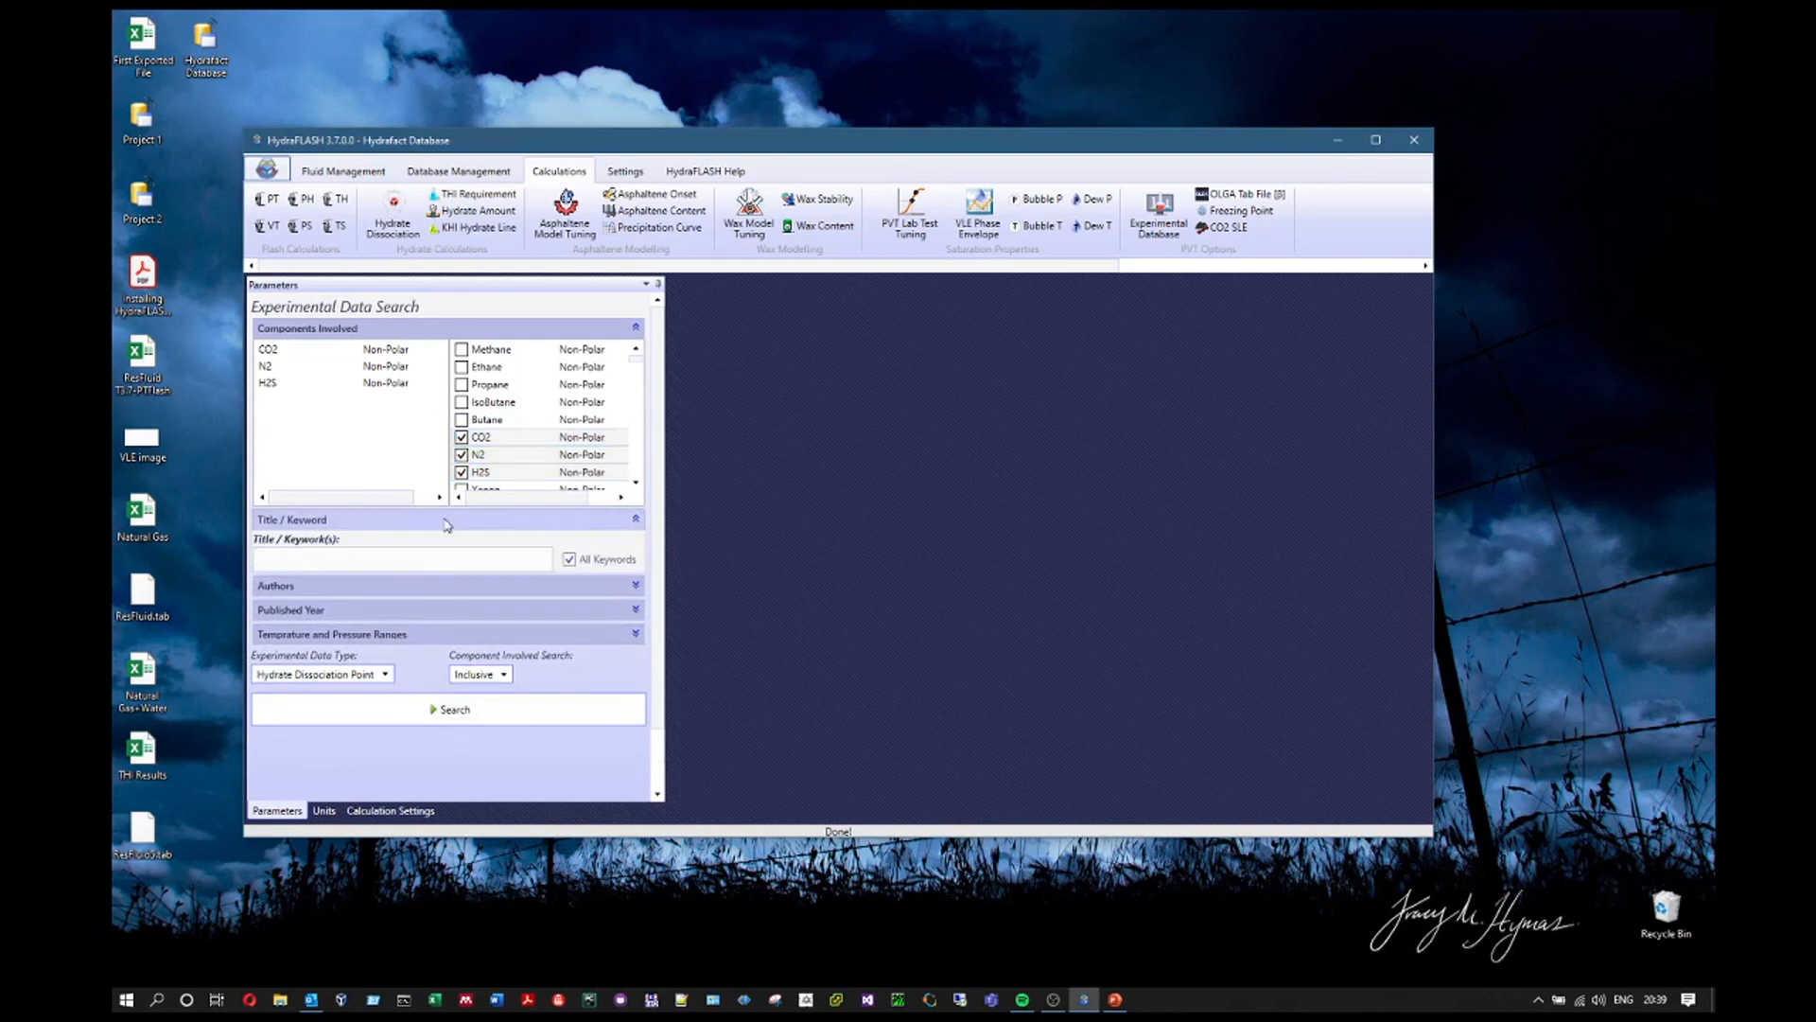
click(445, 522)
click(322, 545)
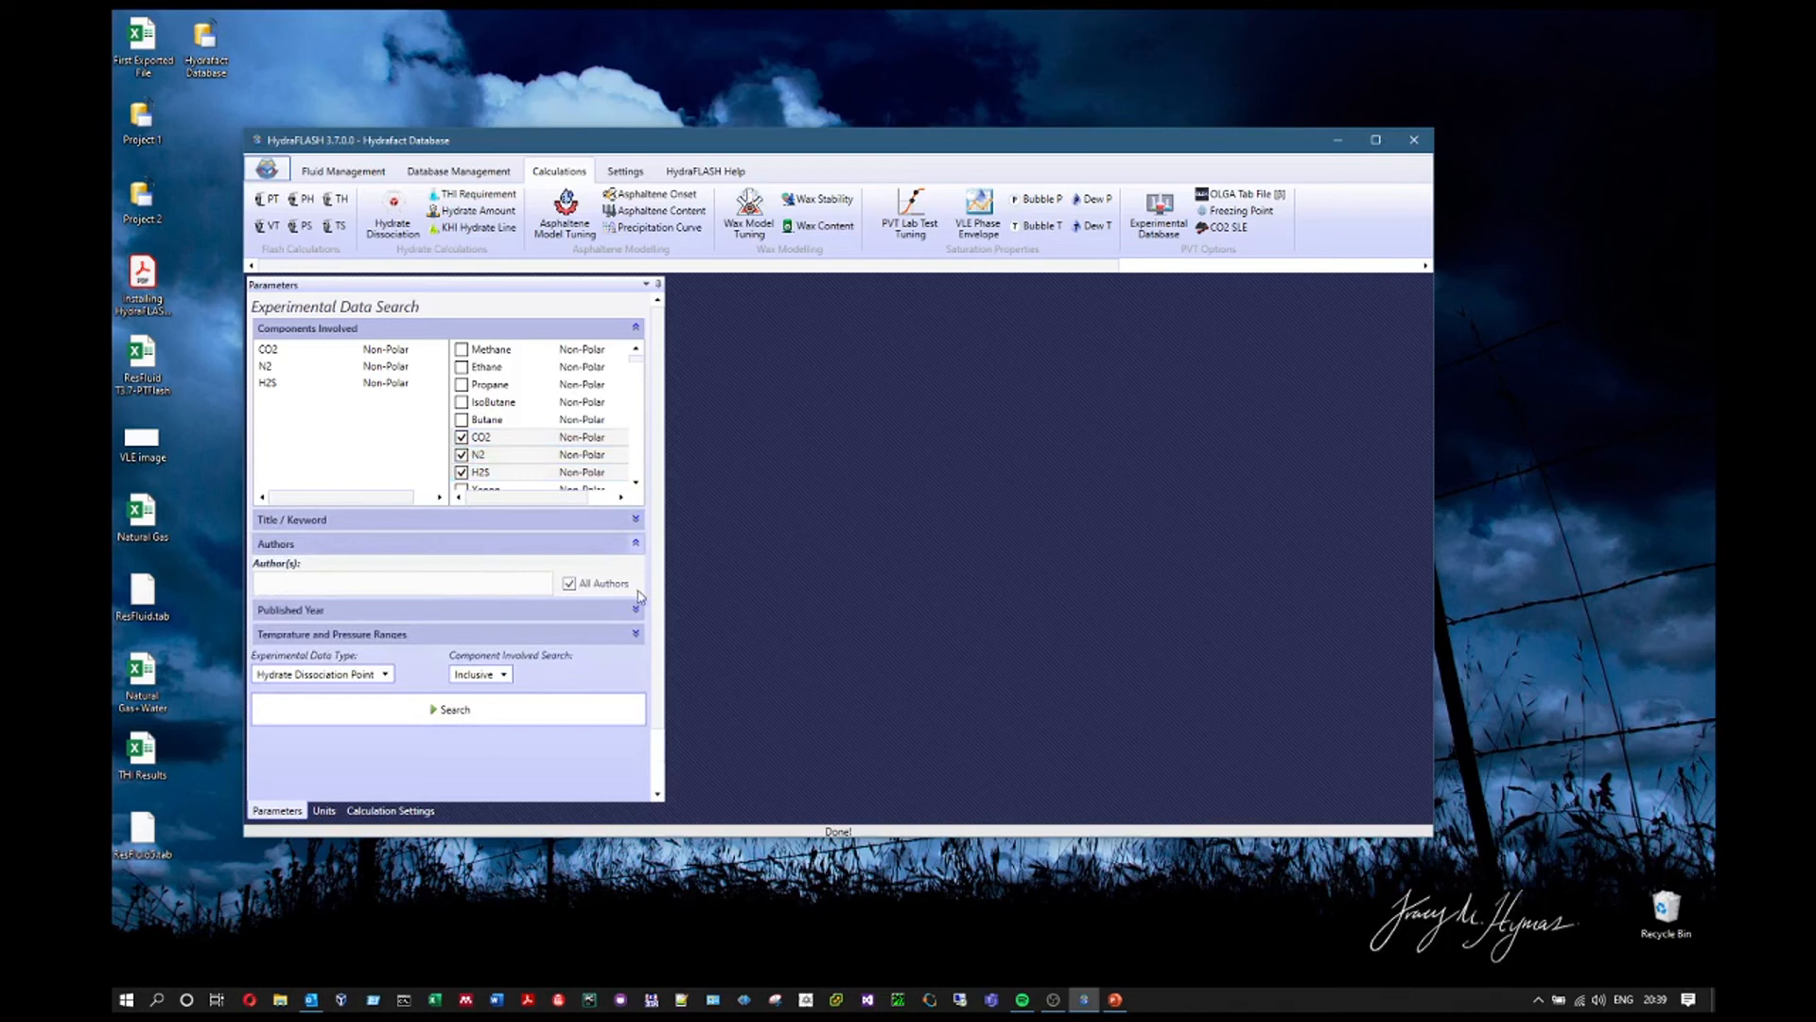
click(512, 550)
click(513, 550)
click(483, 567)
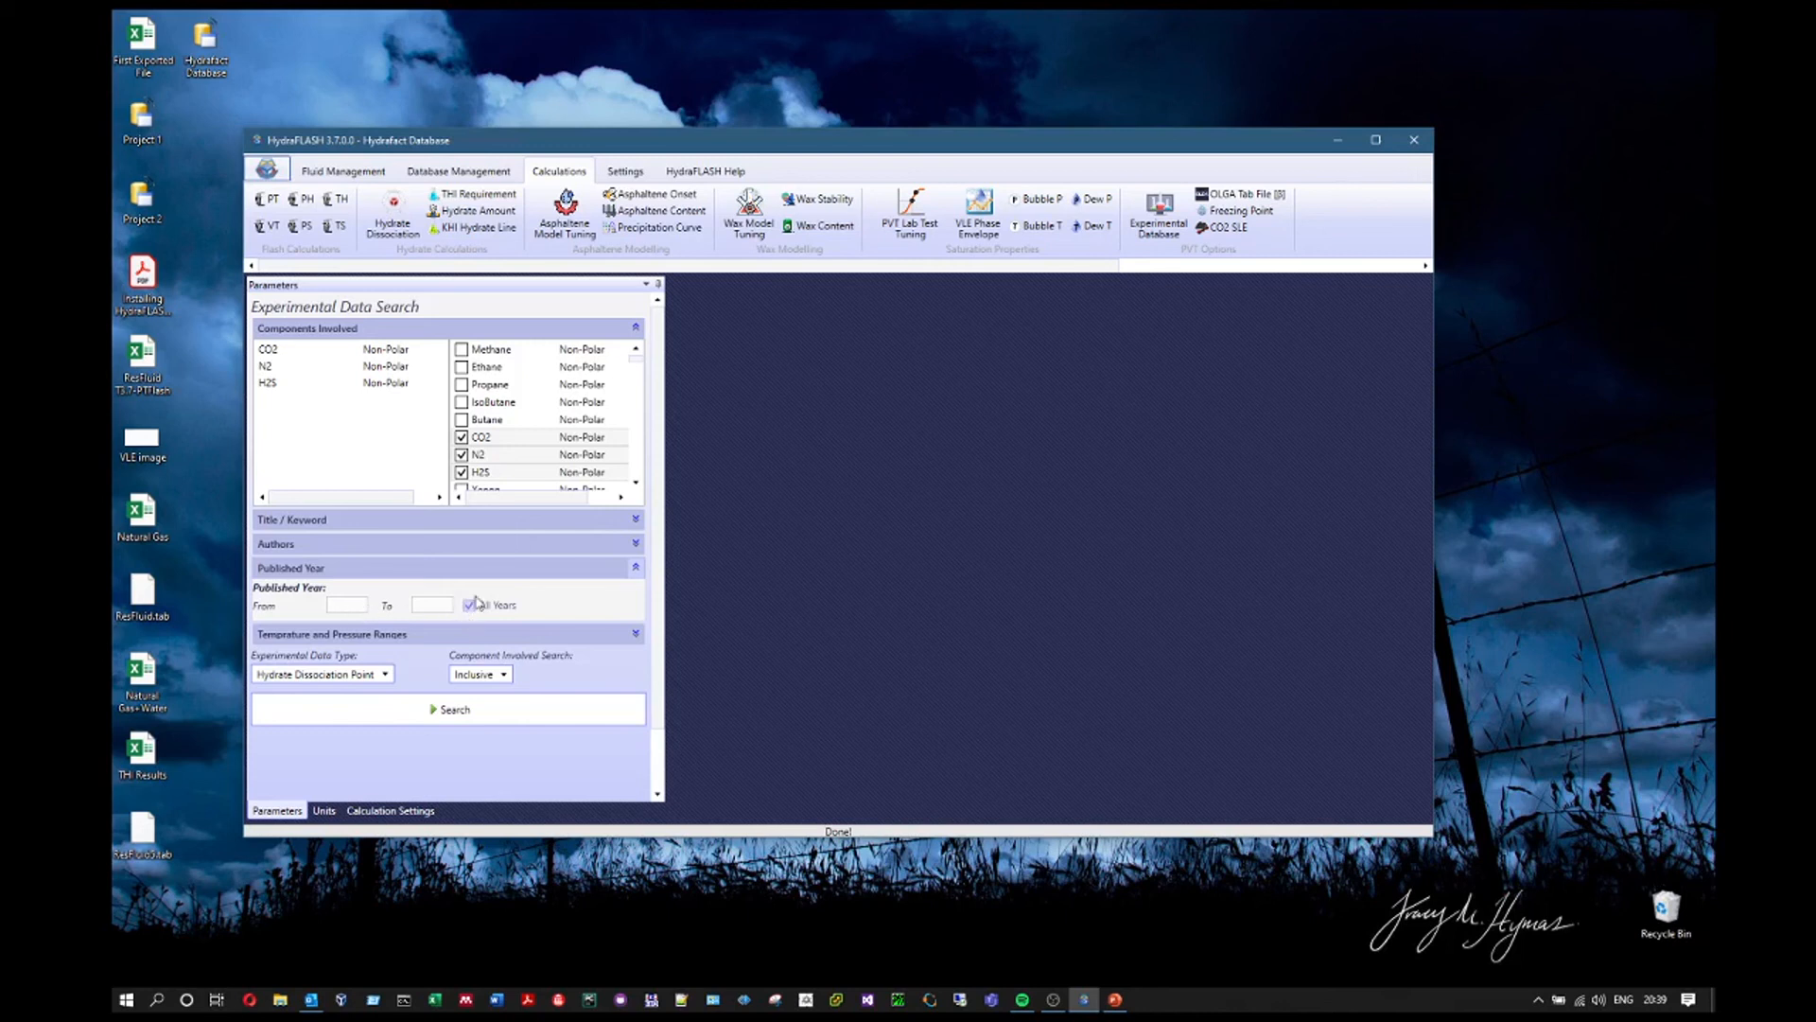
click(435, 568)
- Choose Hydrate Dissociation Point as the experimental data type and Inclusive as the component search mode
click(328, 634)
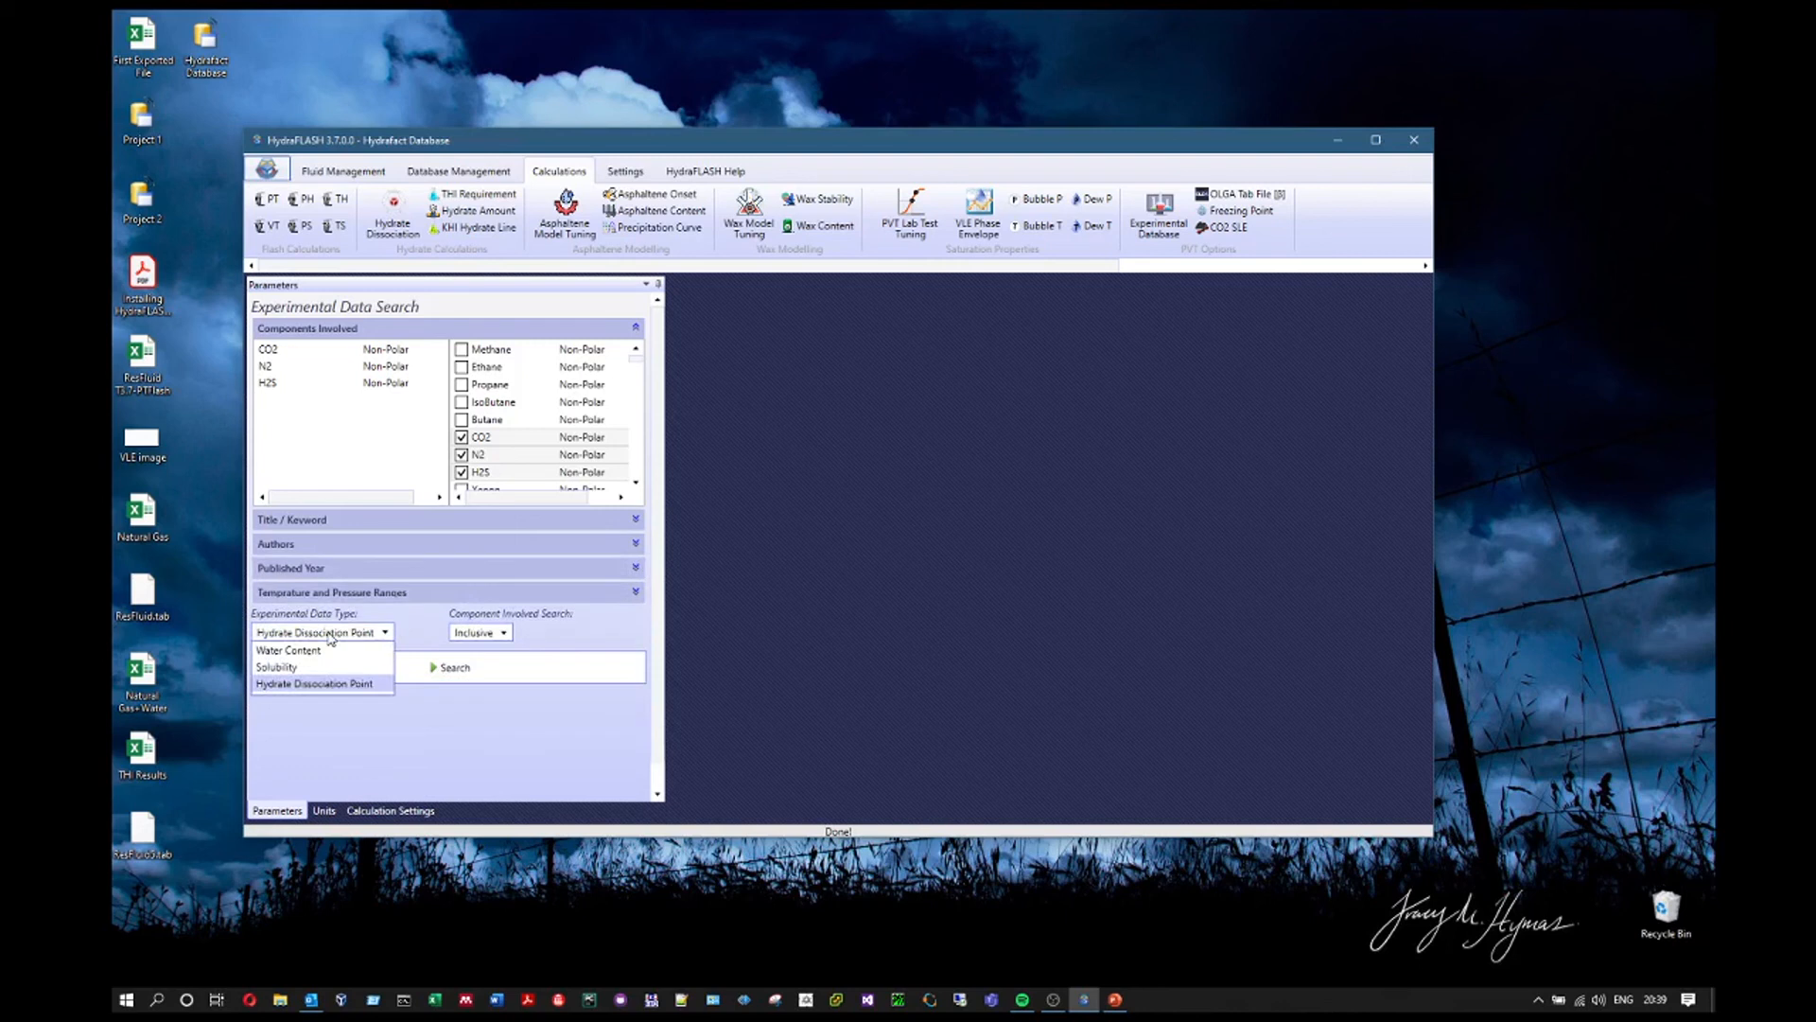
click(326, 683)
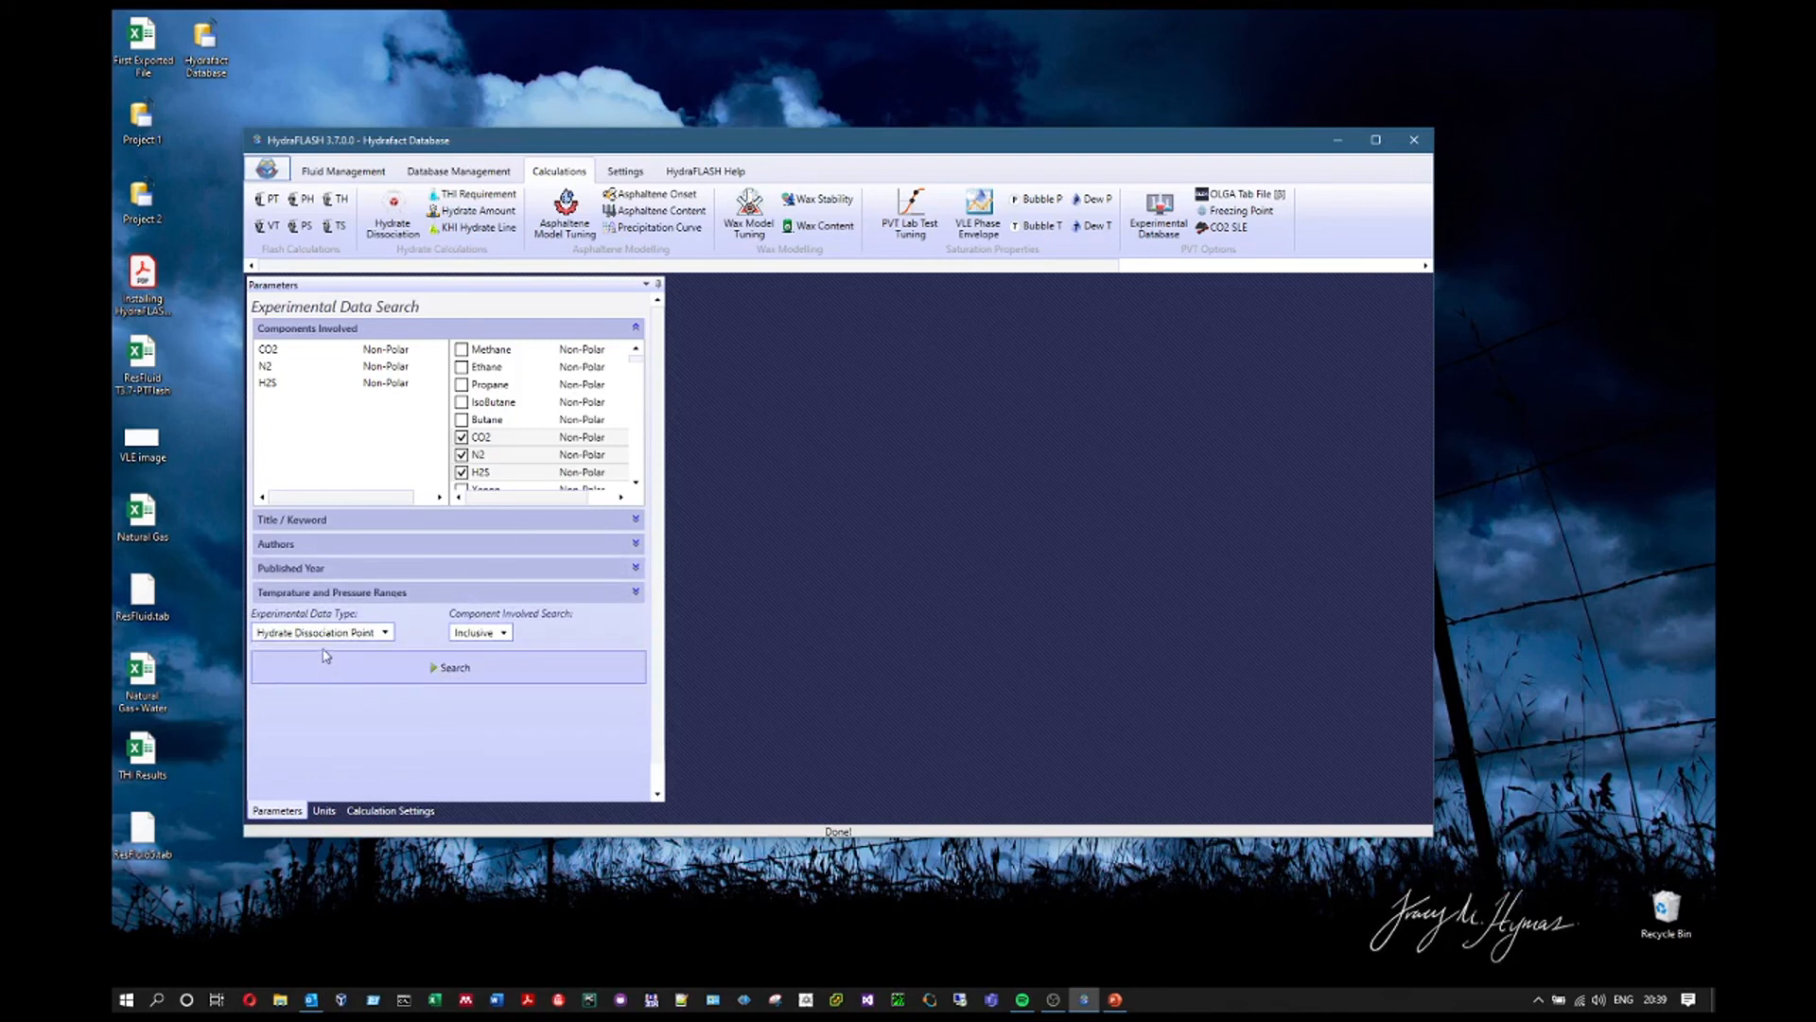
click(329, 636)
click(321, 685)
click(493, 642)
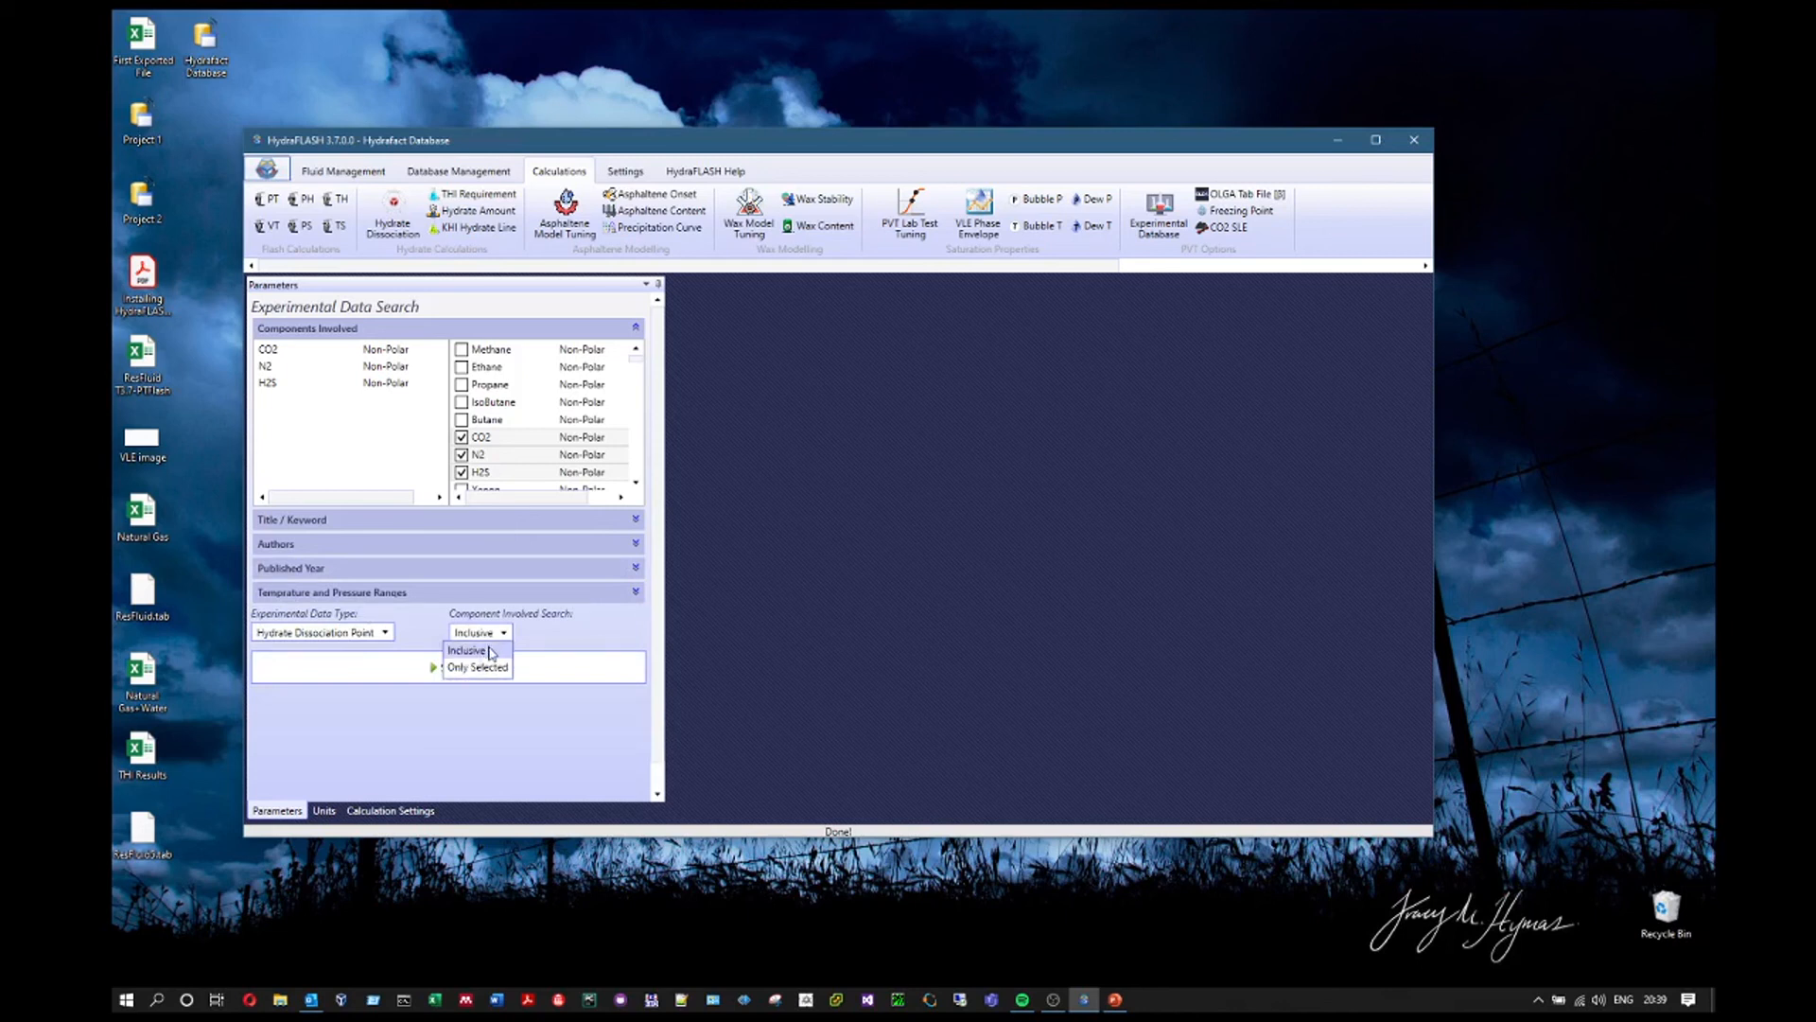
click(491, 650)
scroll(515, 473, down, 1)
click(477, 386)
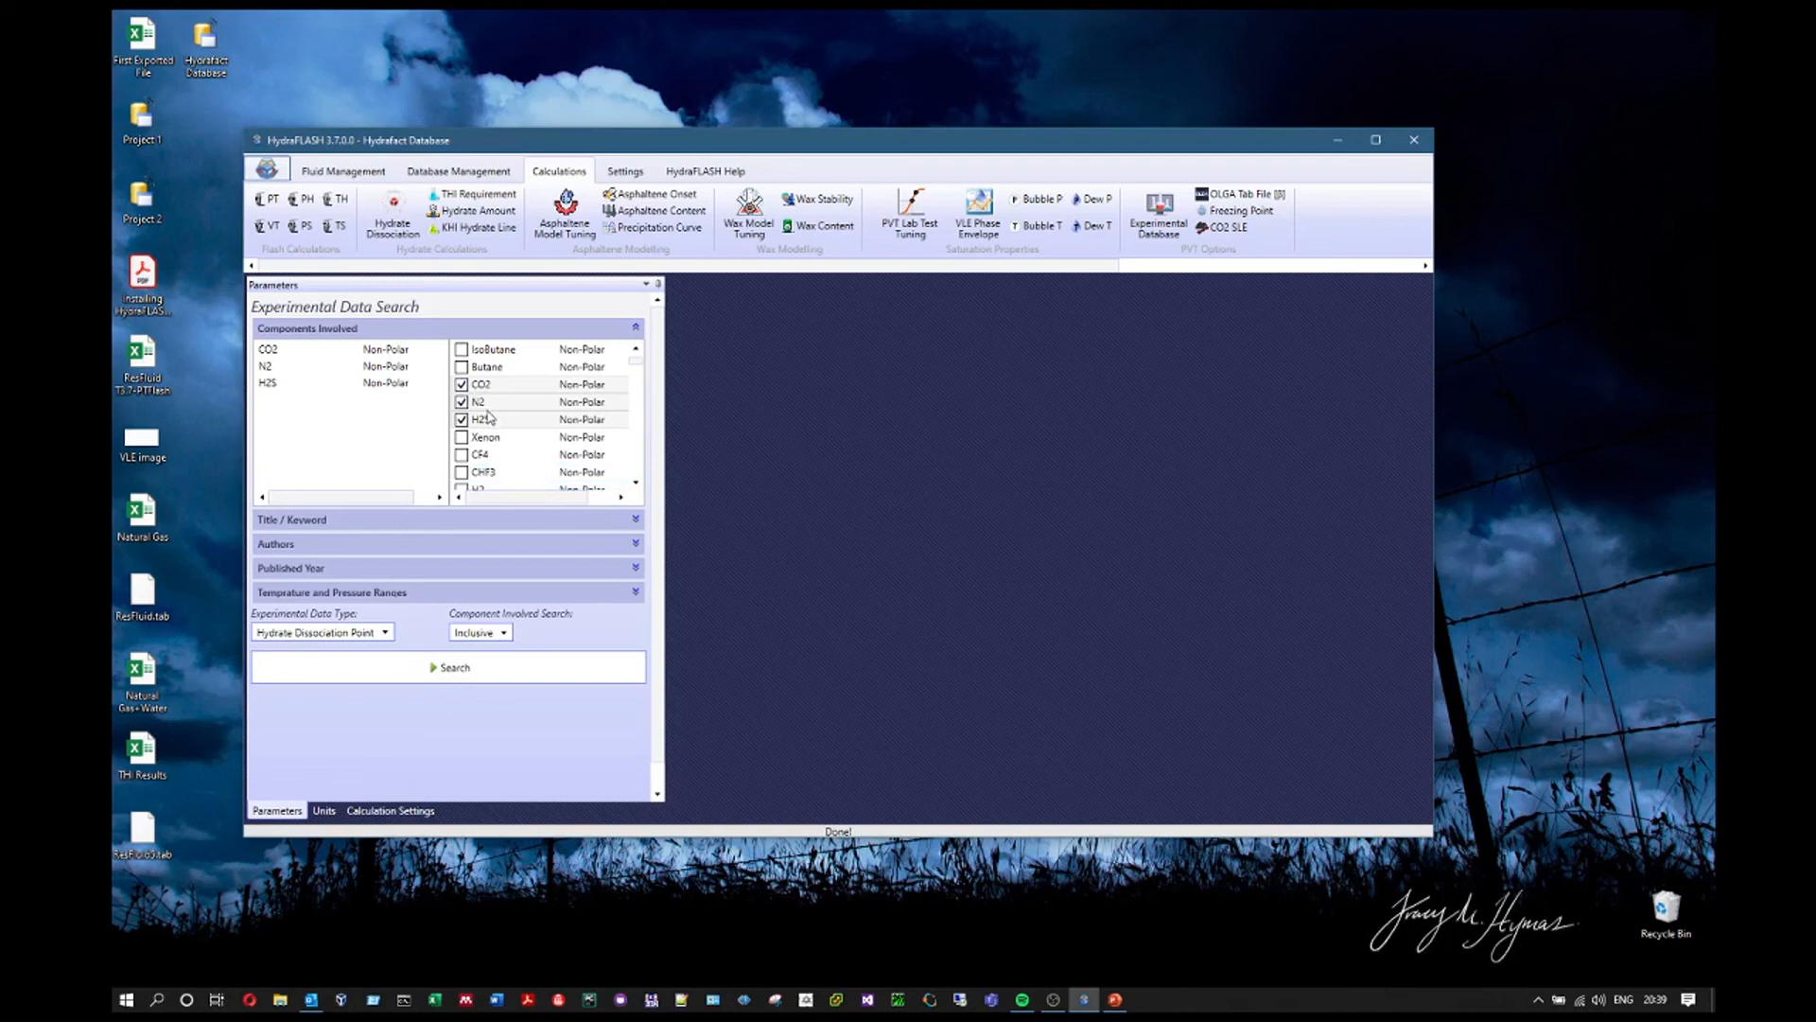
- Try an Only Selected search for CO2, N2 and H2S hydrate dissociation data, and close its results
click(493, 633)
click(492, 668)
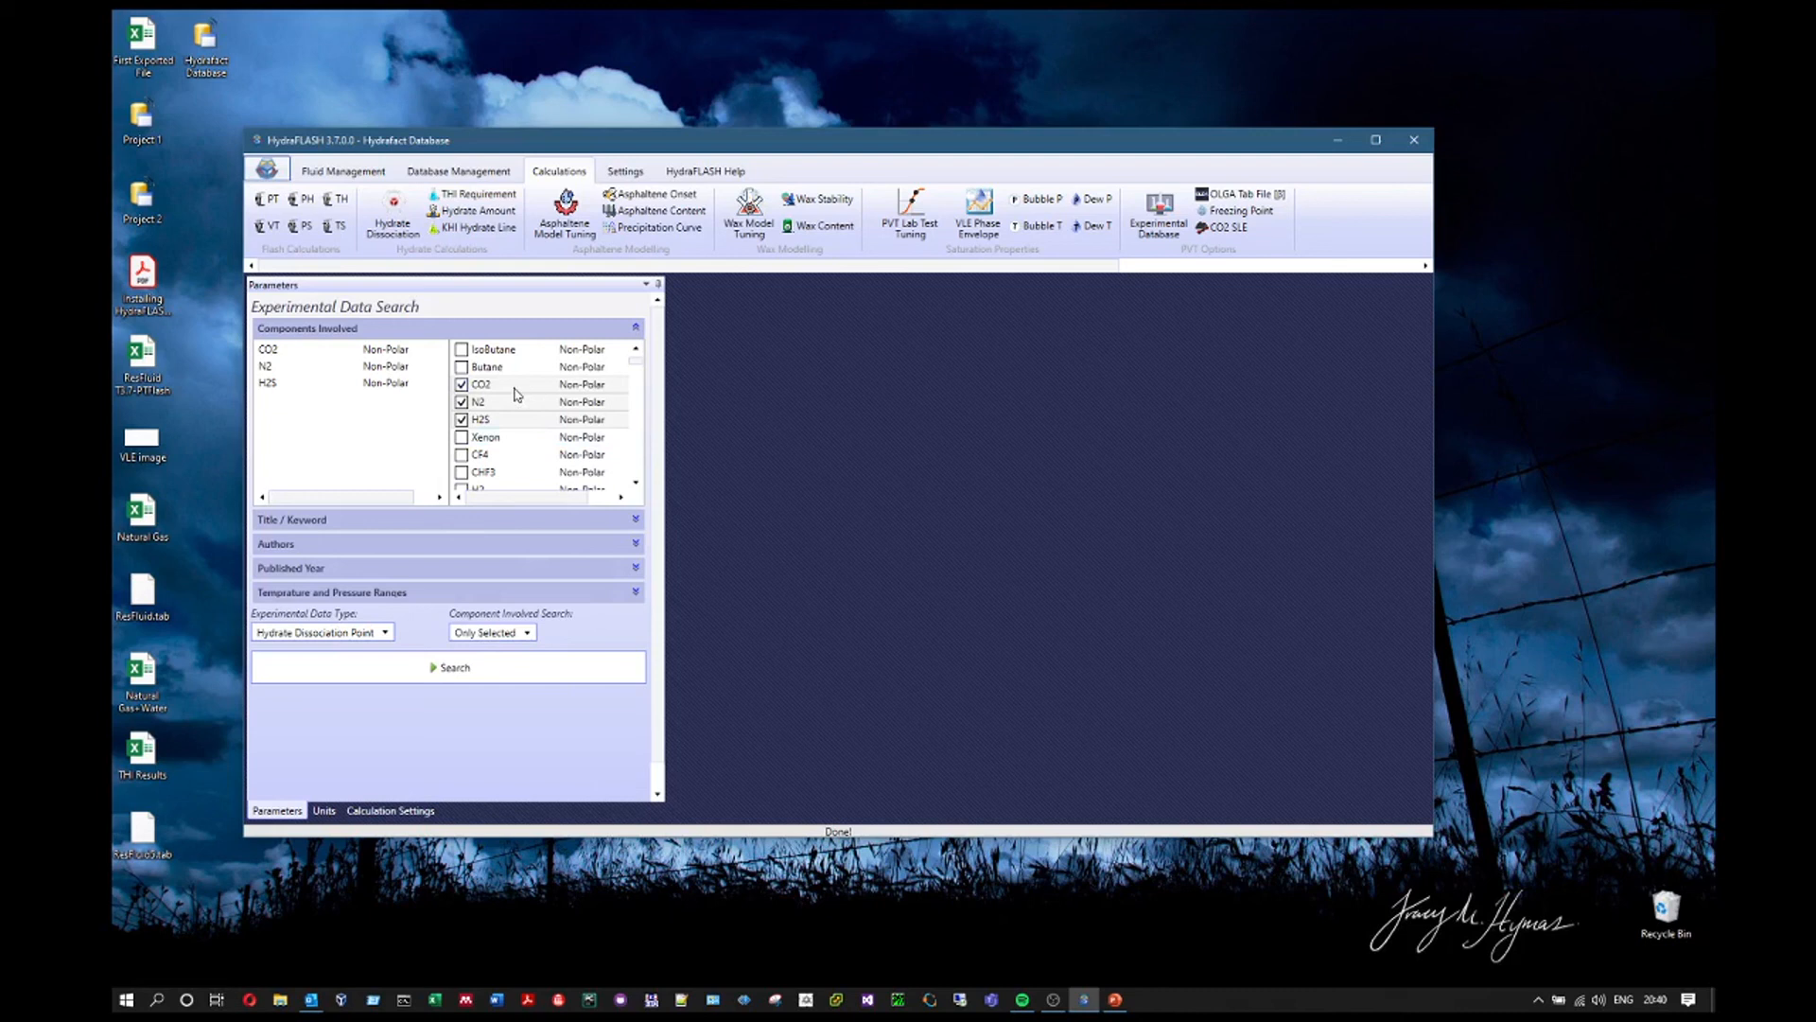
click(475, 675)
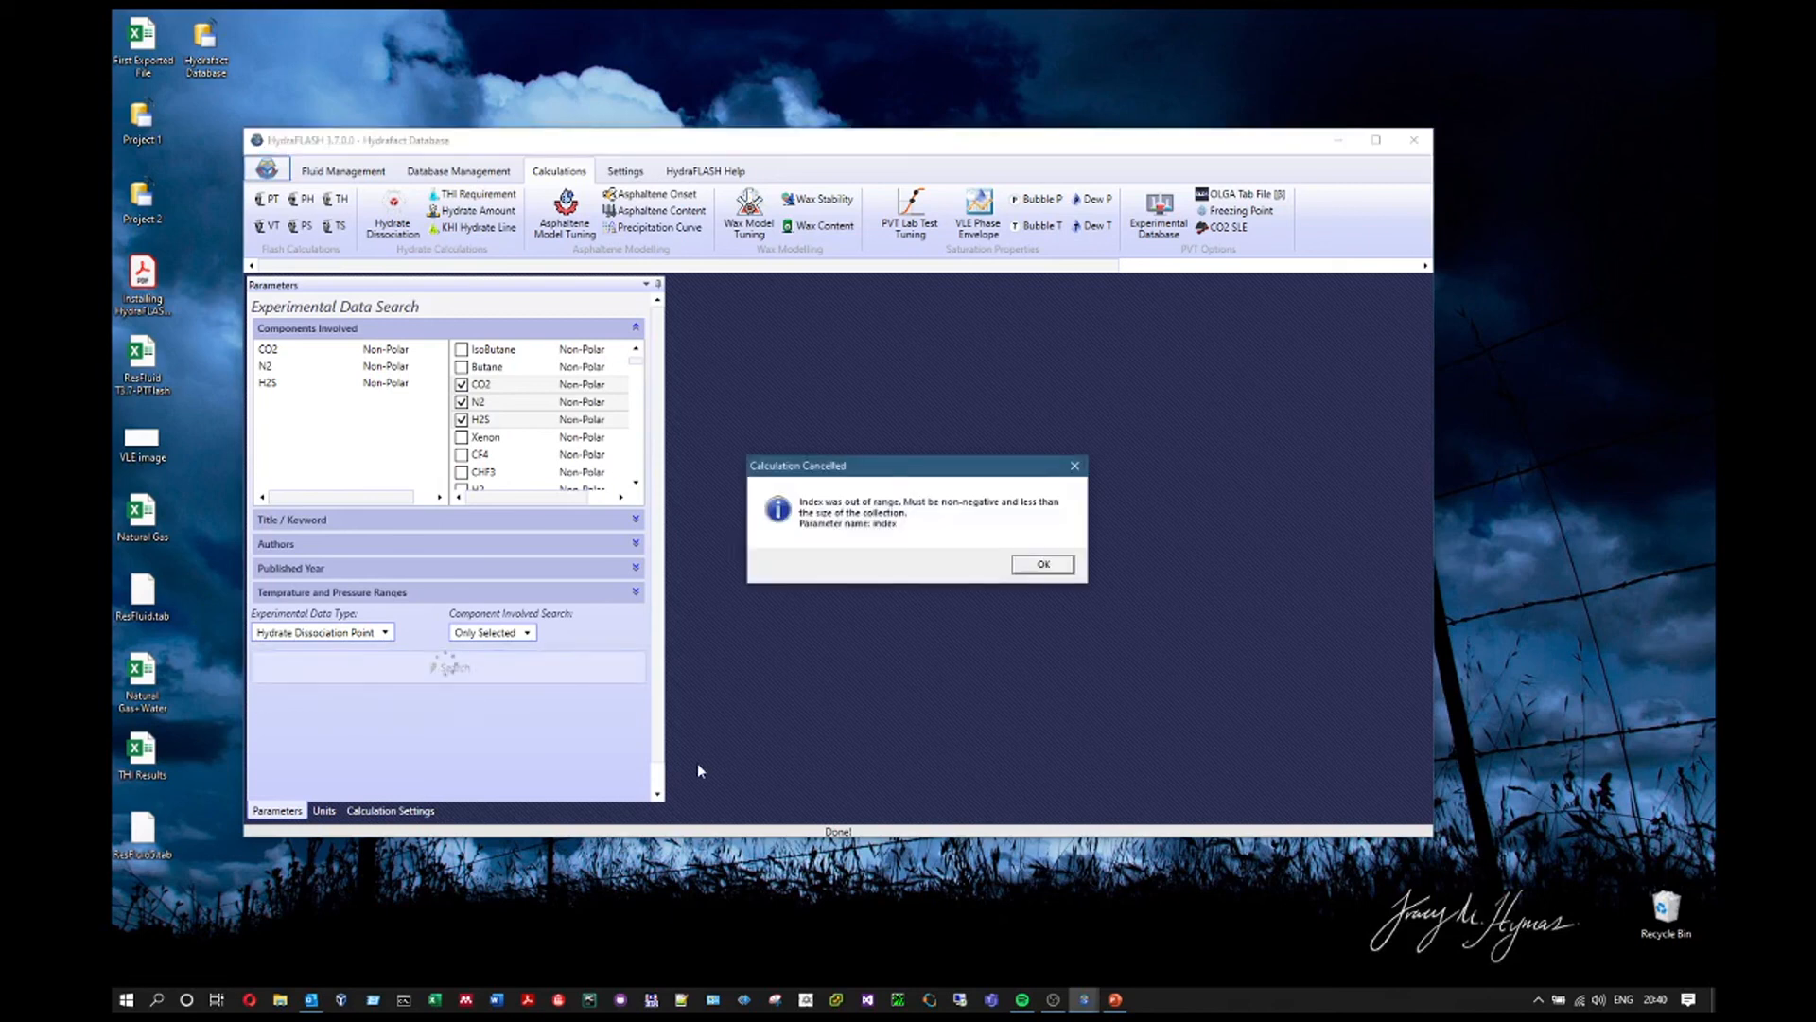
click(1043, 565)
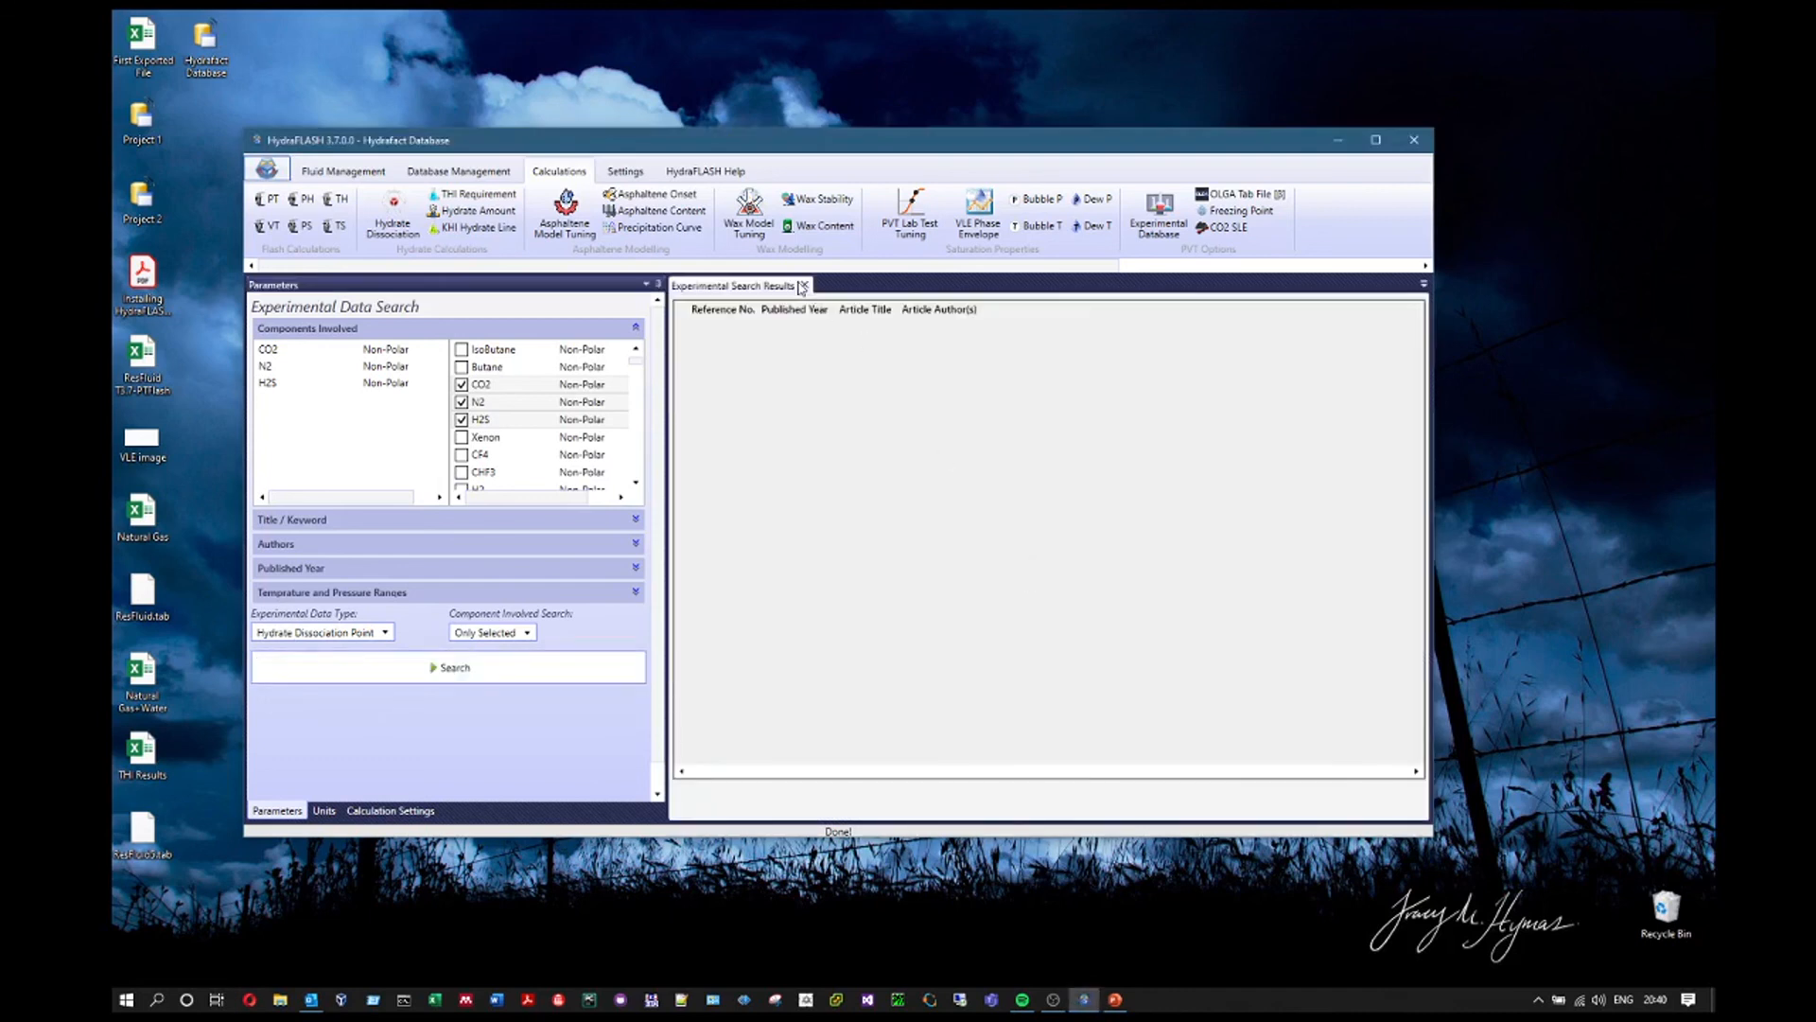
click(804, 285)
- Try the same CO2, N2 and H2S search in Inclusive mode, and close its results
click(511, 632)
click(487, 646)
click(471, 669)
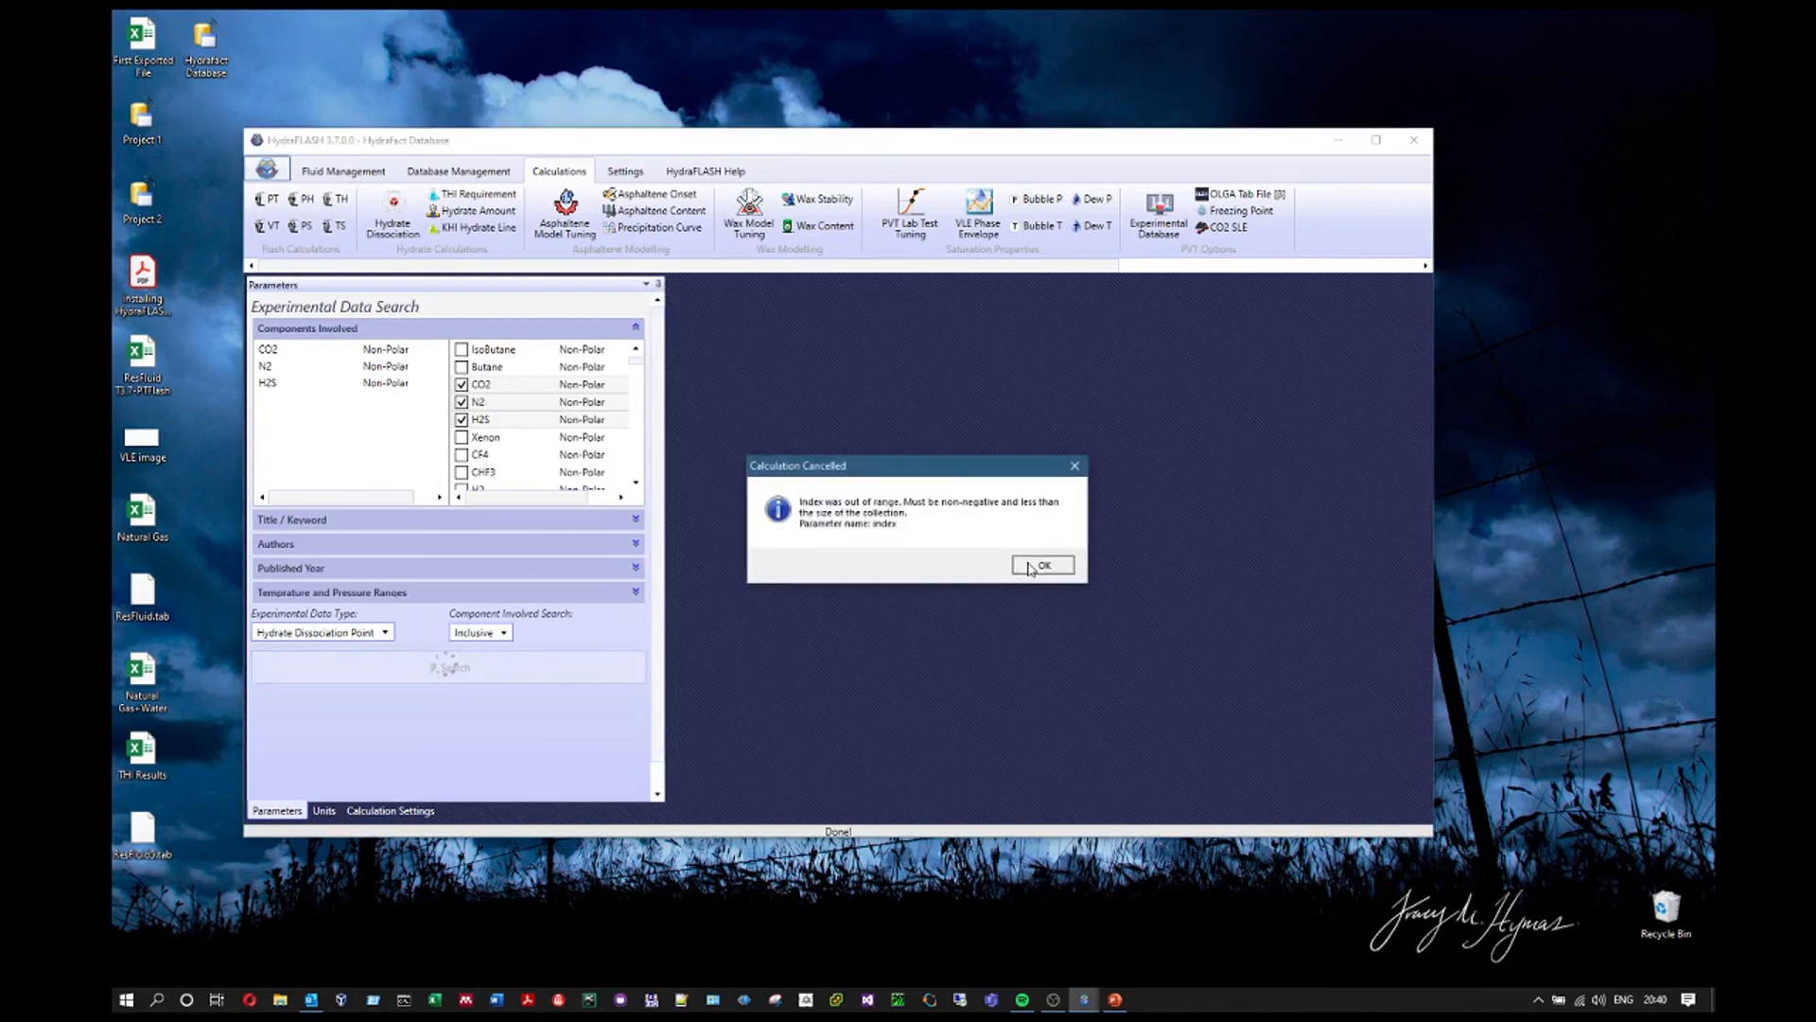
click(1028, 565)
click(804, 284)
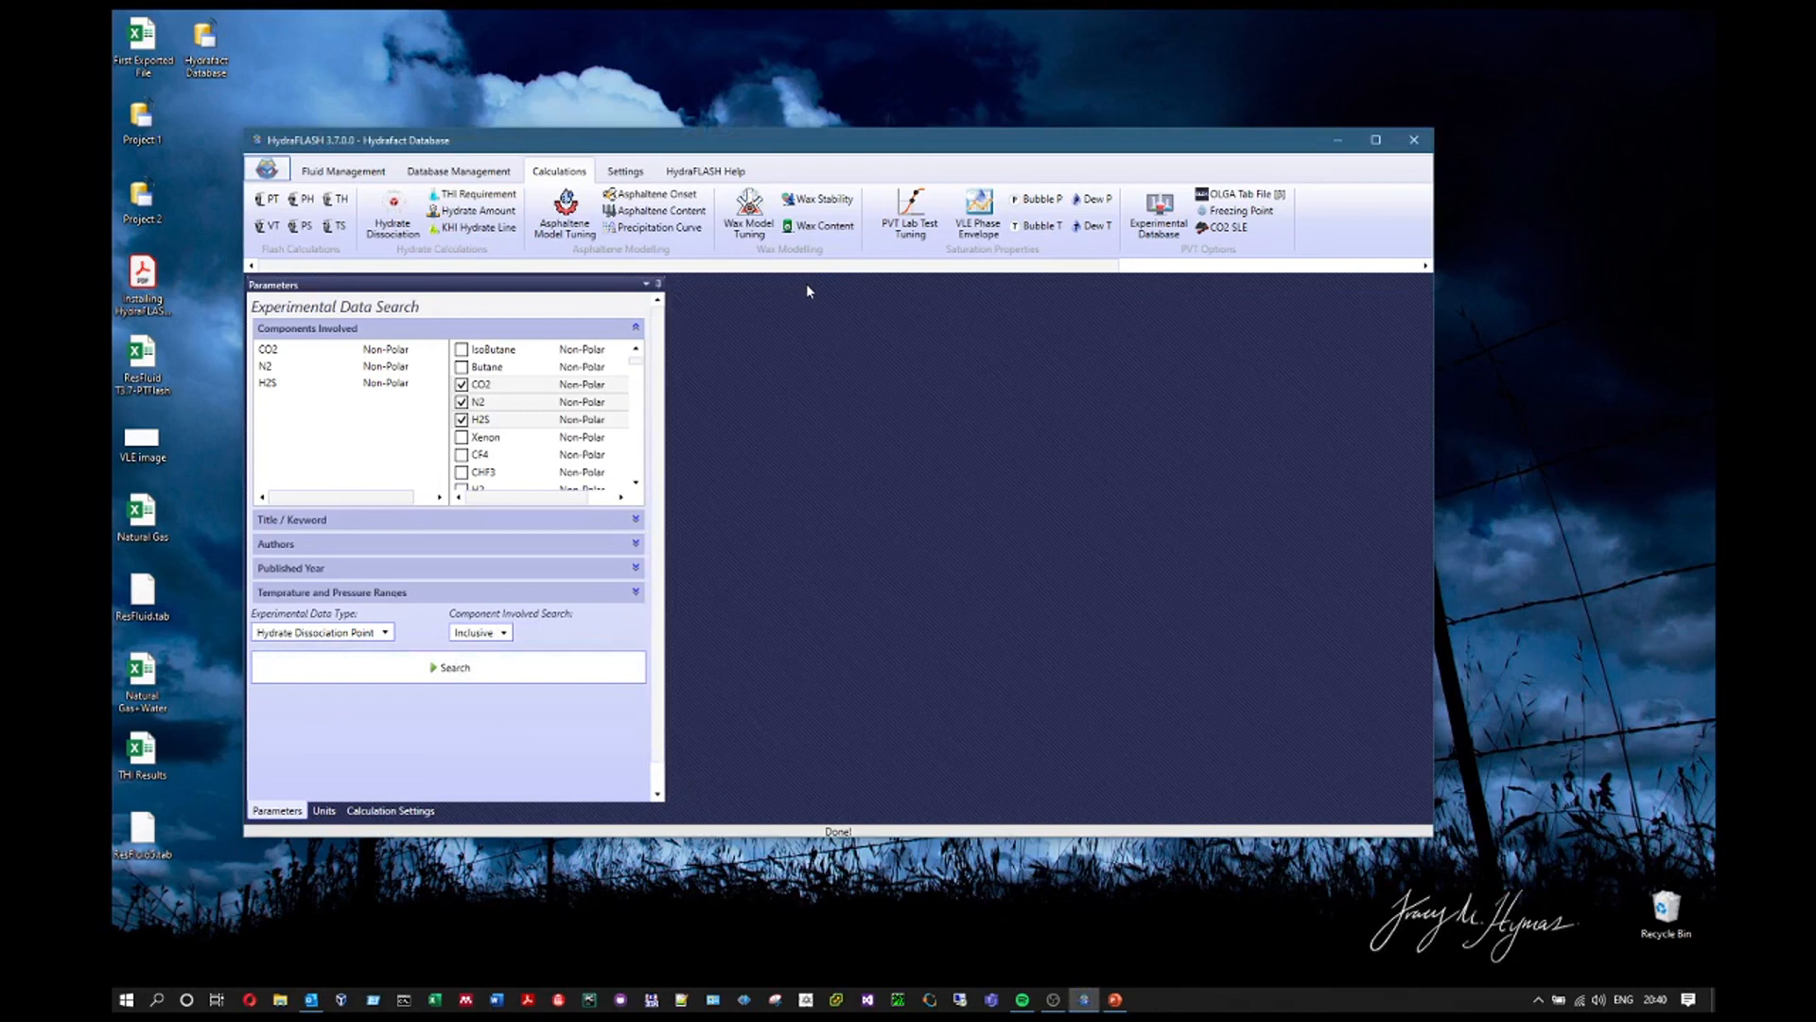
- Remove N2 and H2S from the components involved and run an inclusive search for CO2 hydrate data
click(461, 402)
click(462, 420)
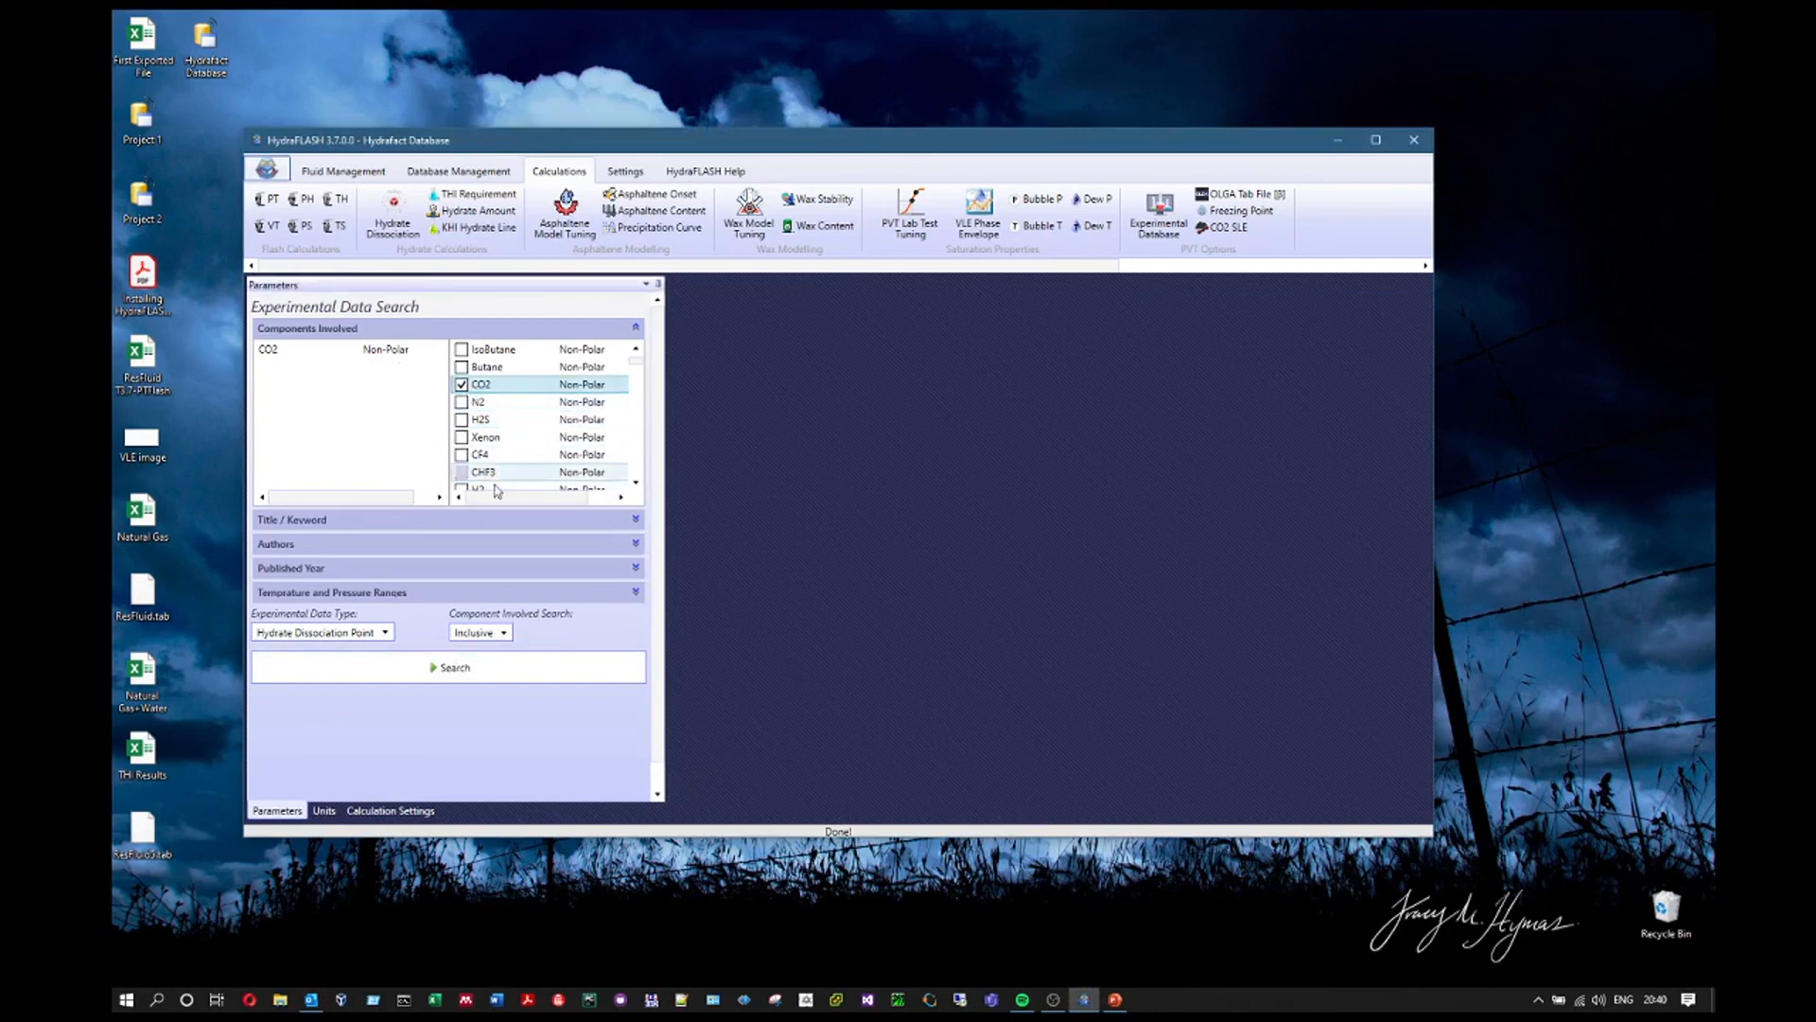
click(470, 674)
scroll(1063, 635, down, 20)
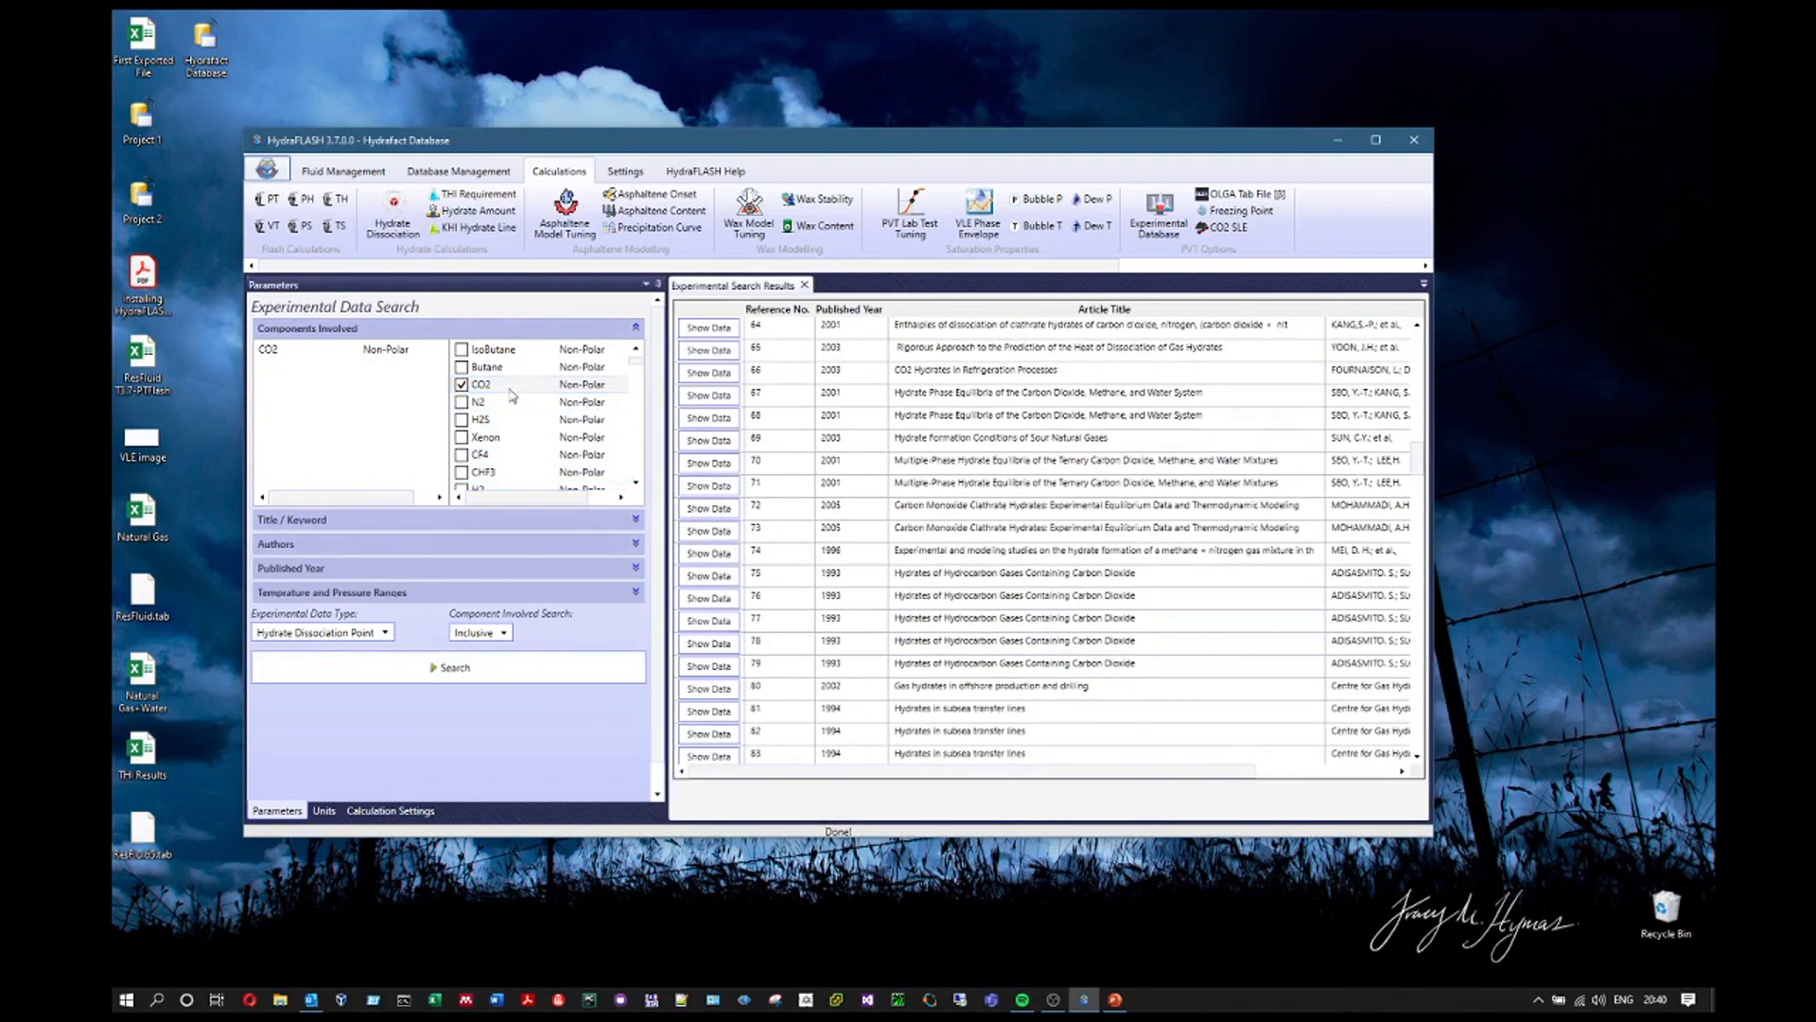
- Add N2 to the components involved, run the inclusive search again and close both sets of search results
click(462, 402)
click(496, 677)
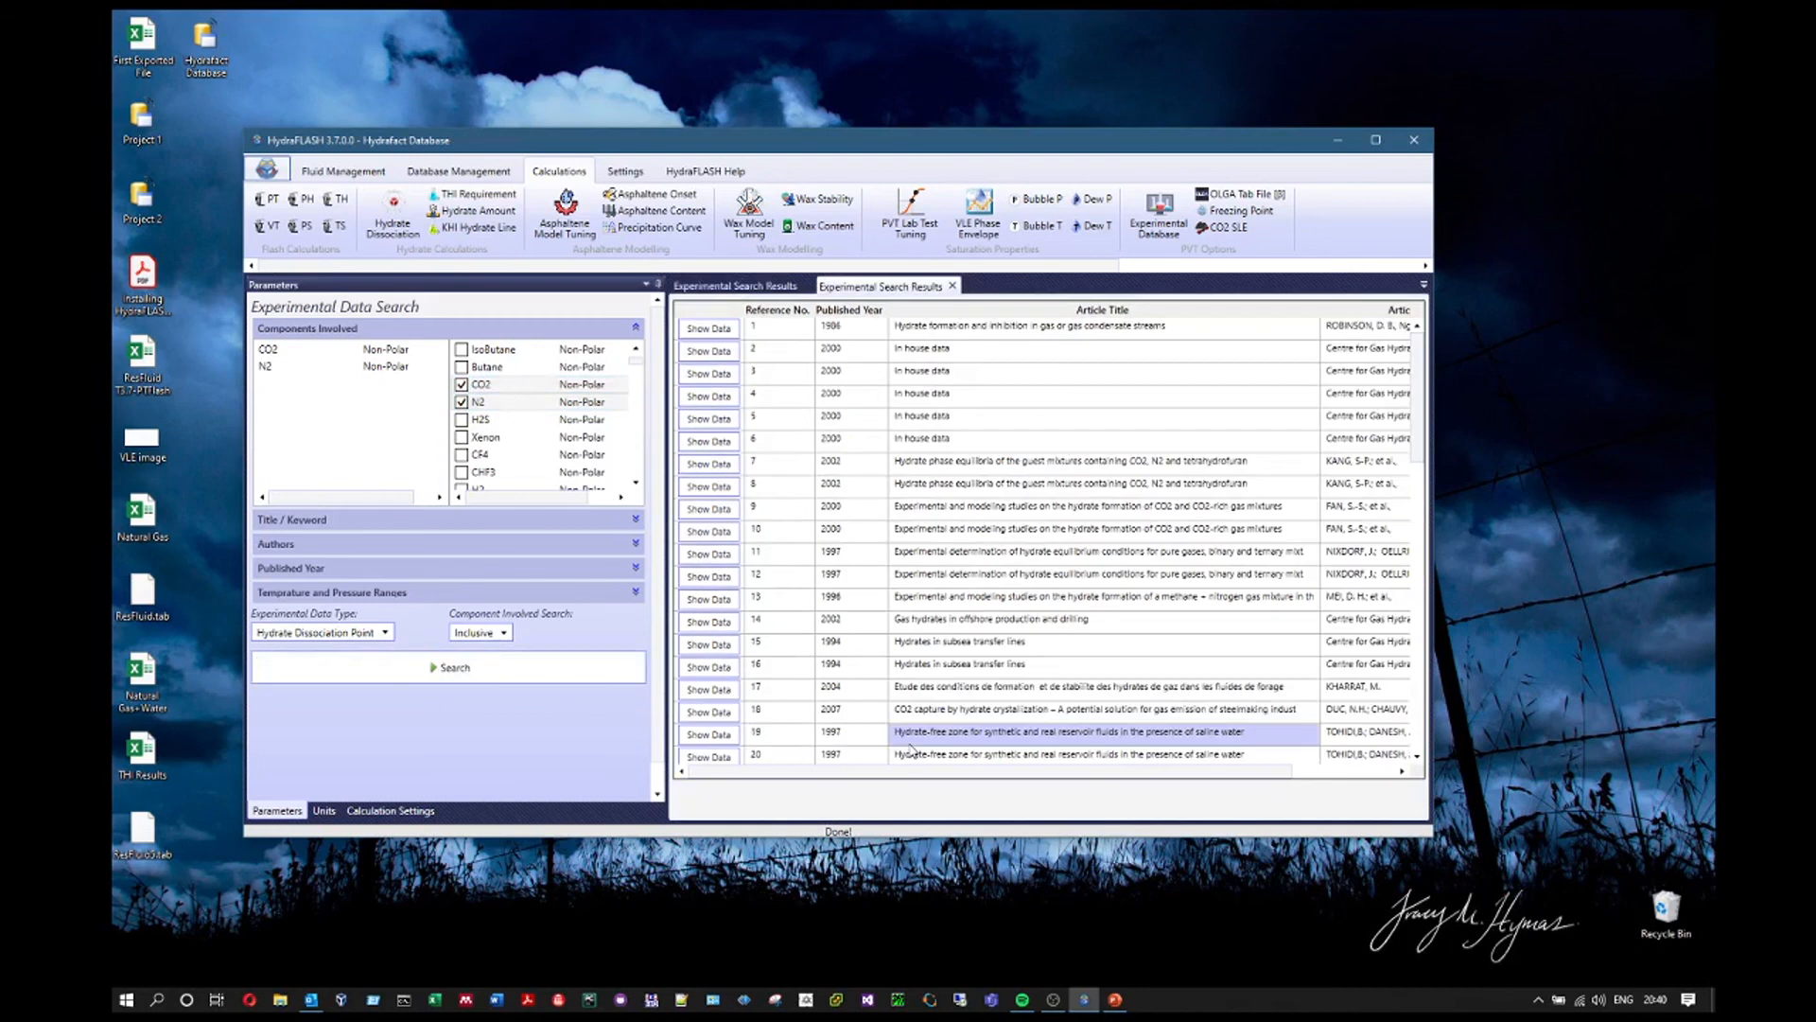
click(953, 286)
click(807, 285)
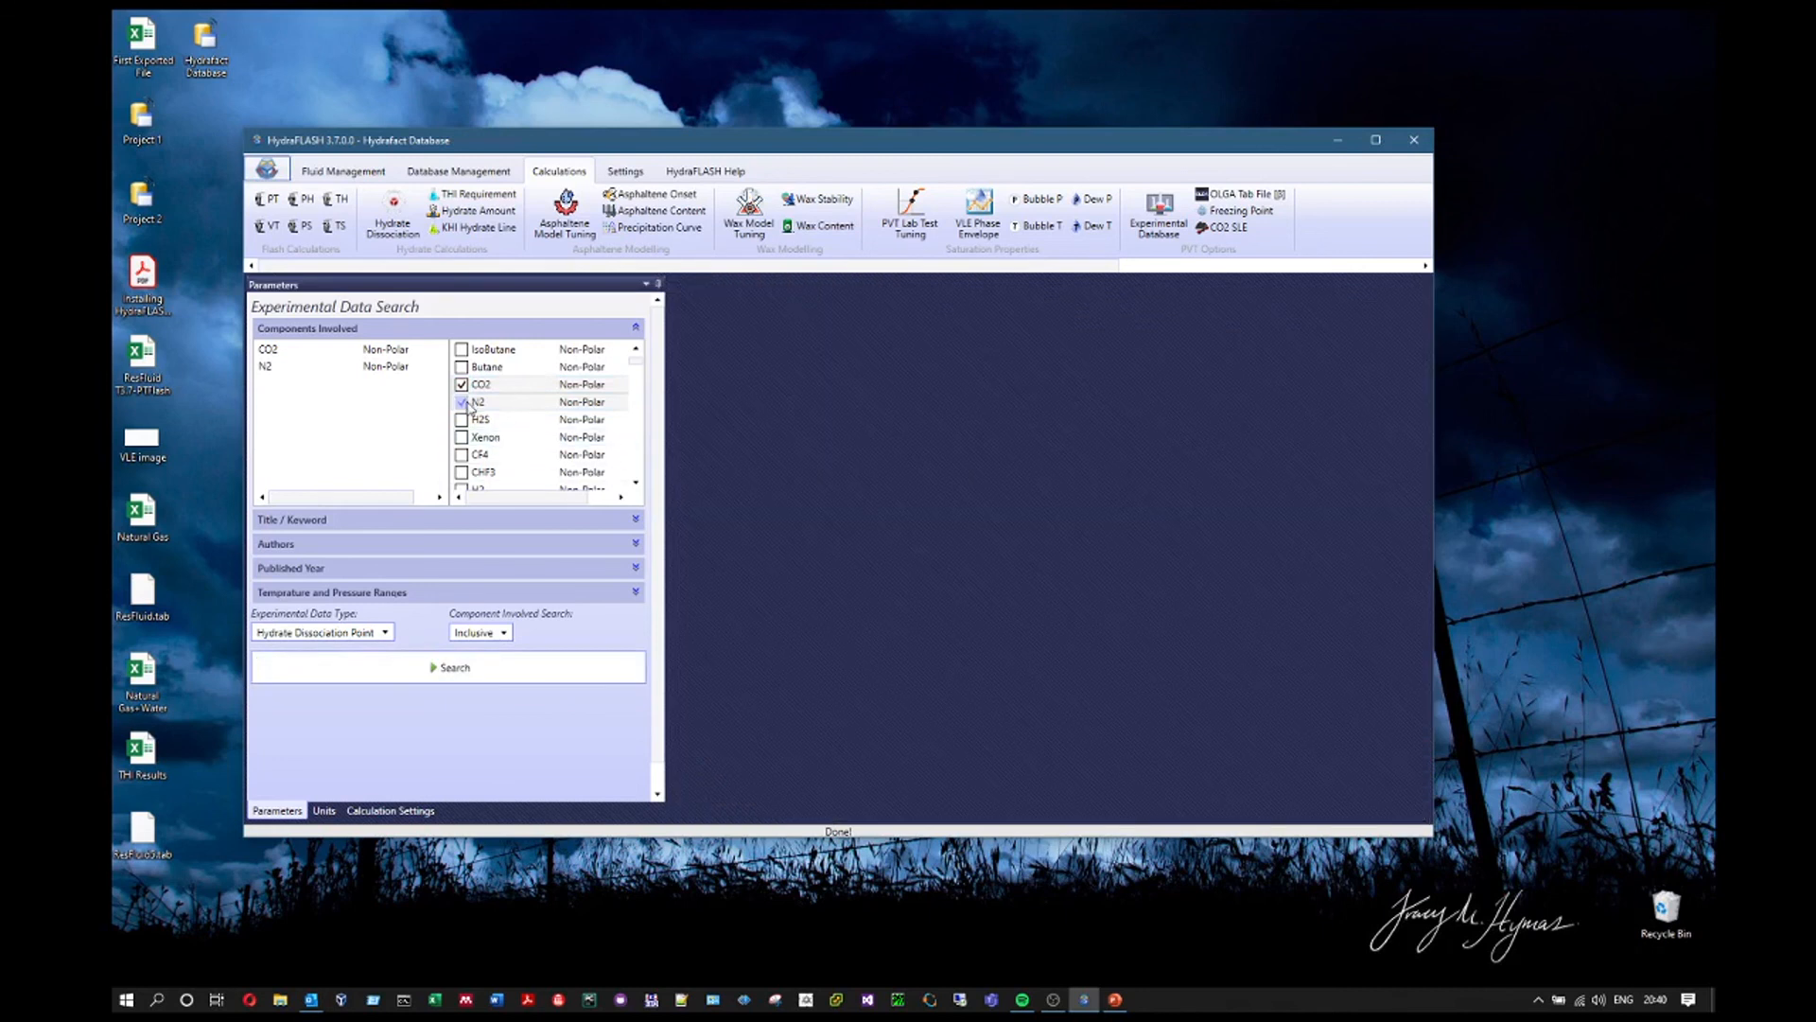
- Set the component search to Only Selected and search for hydrate dissociation data on CO2 and N2
scroll(477, 439, up, 1)
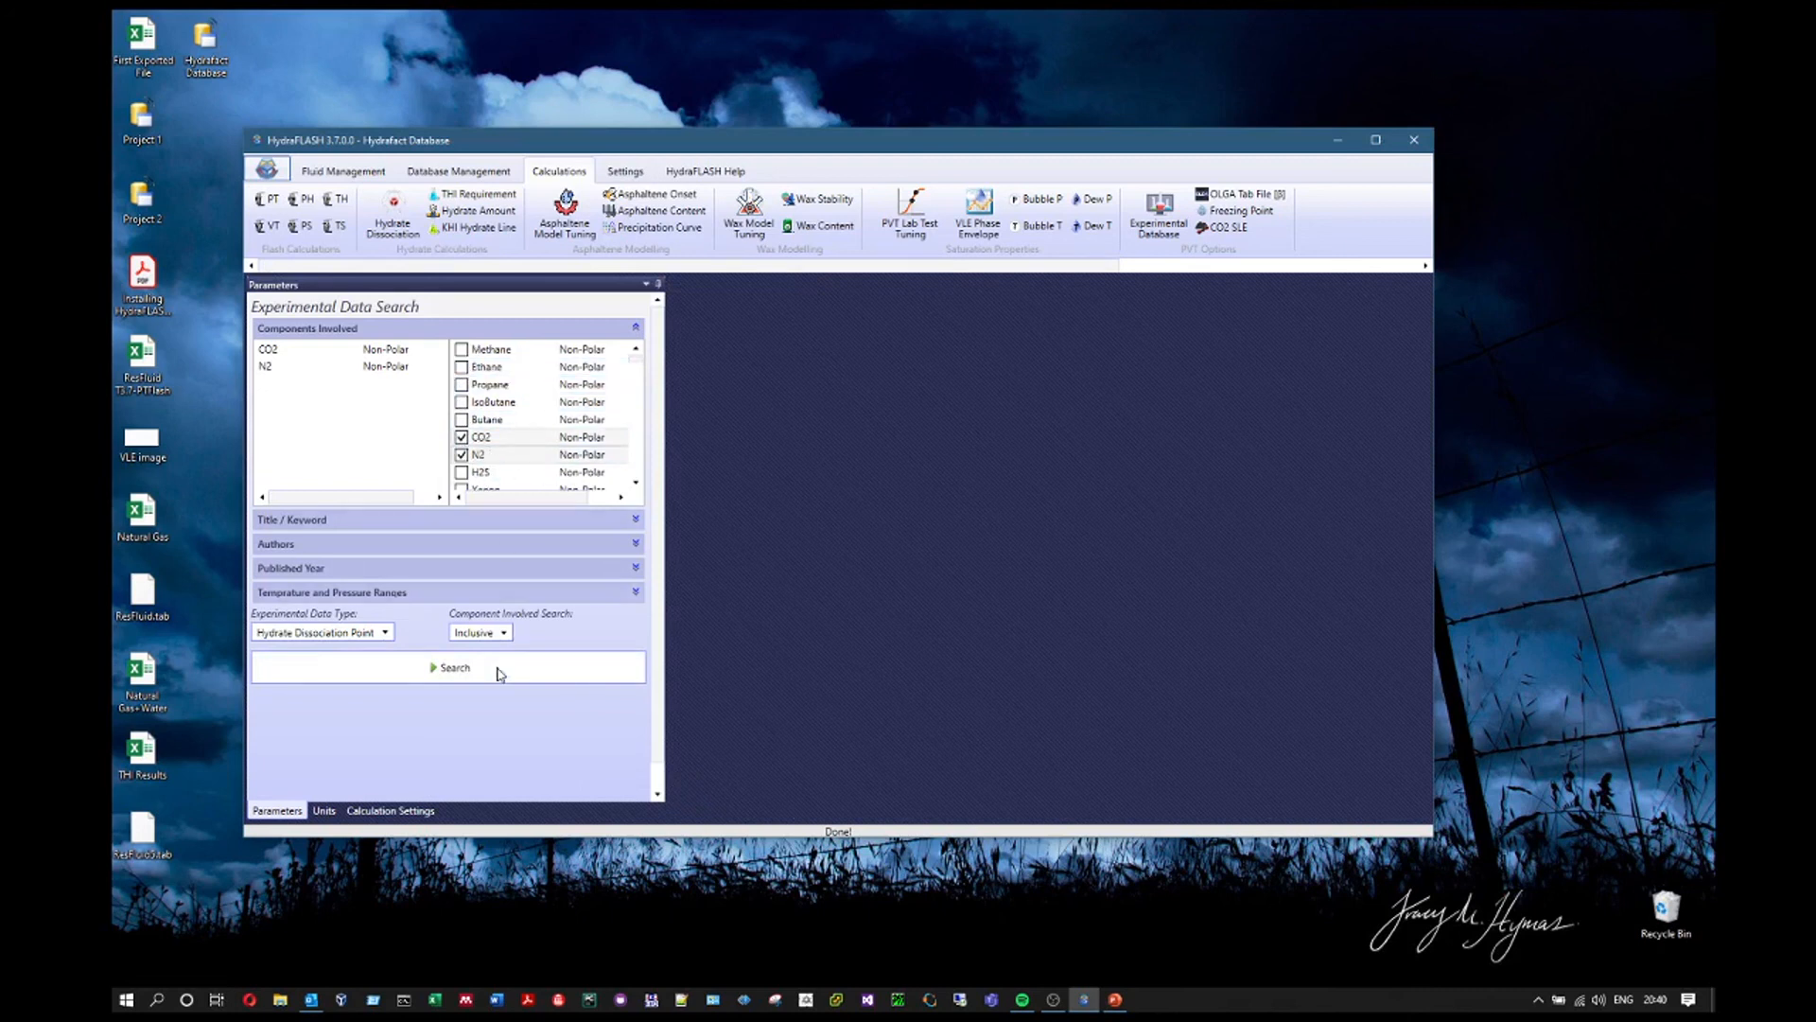
click(493, 635)
click(483, 651)
click(448, 668)
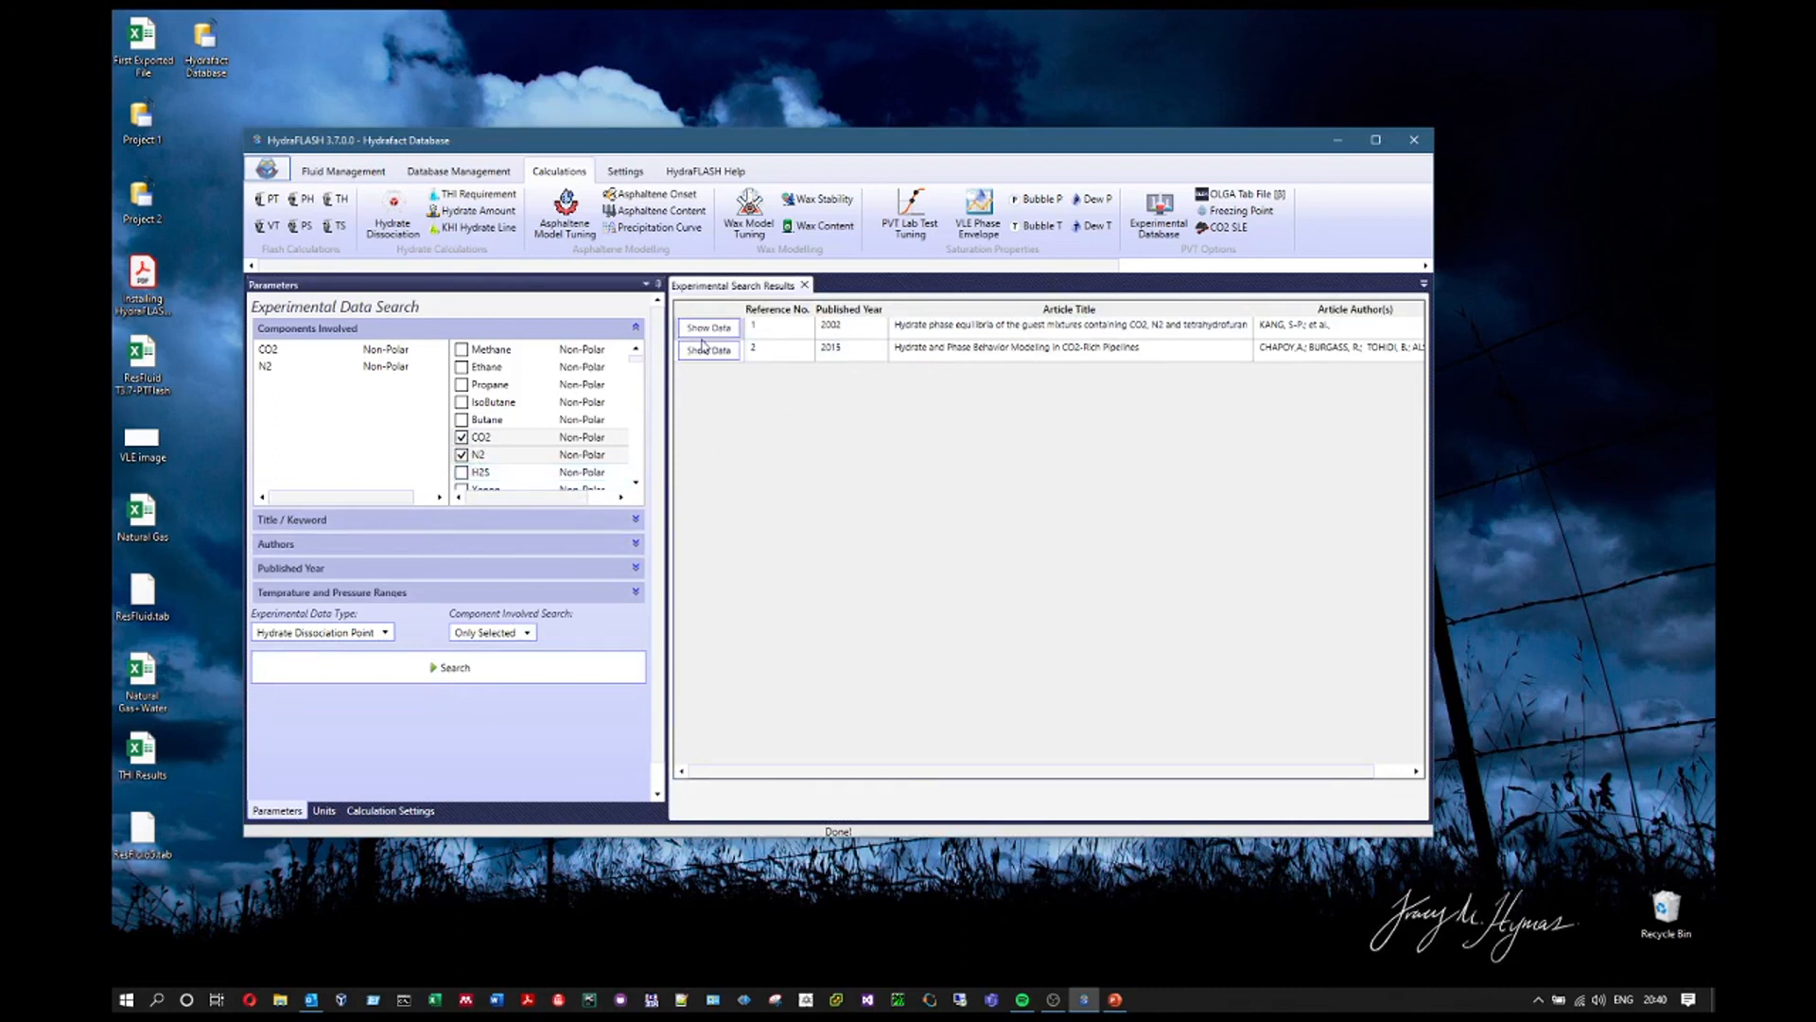
click(964, 327)
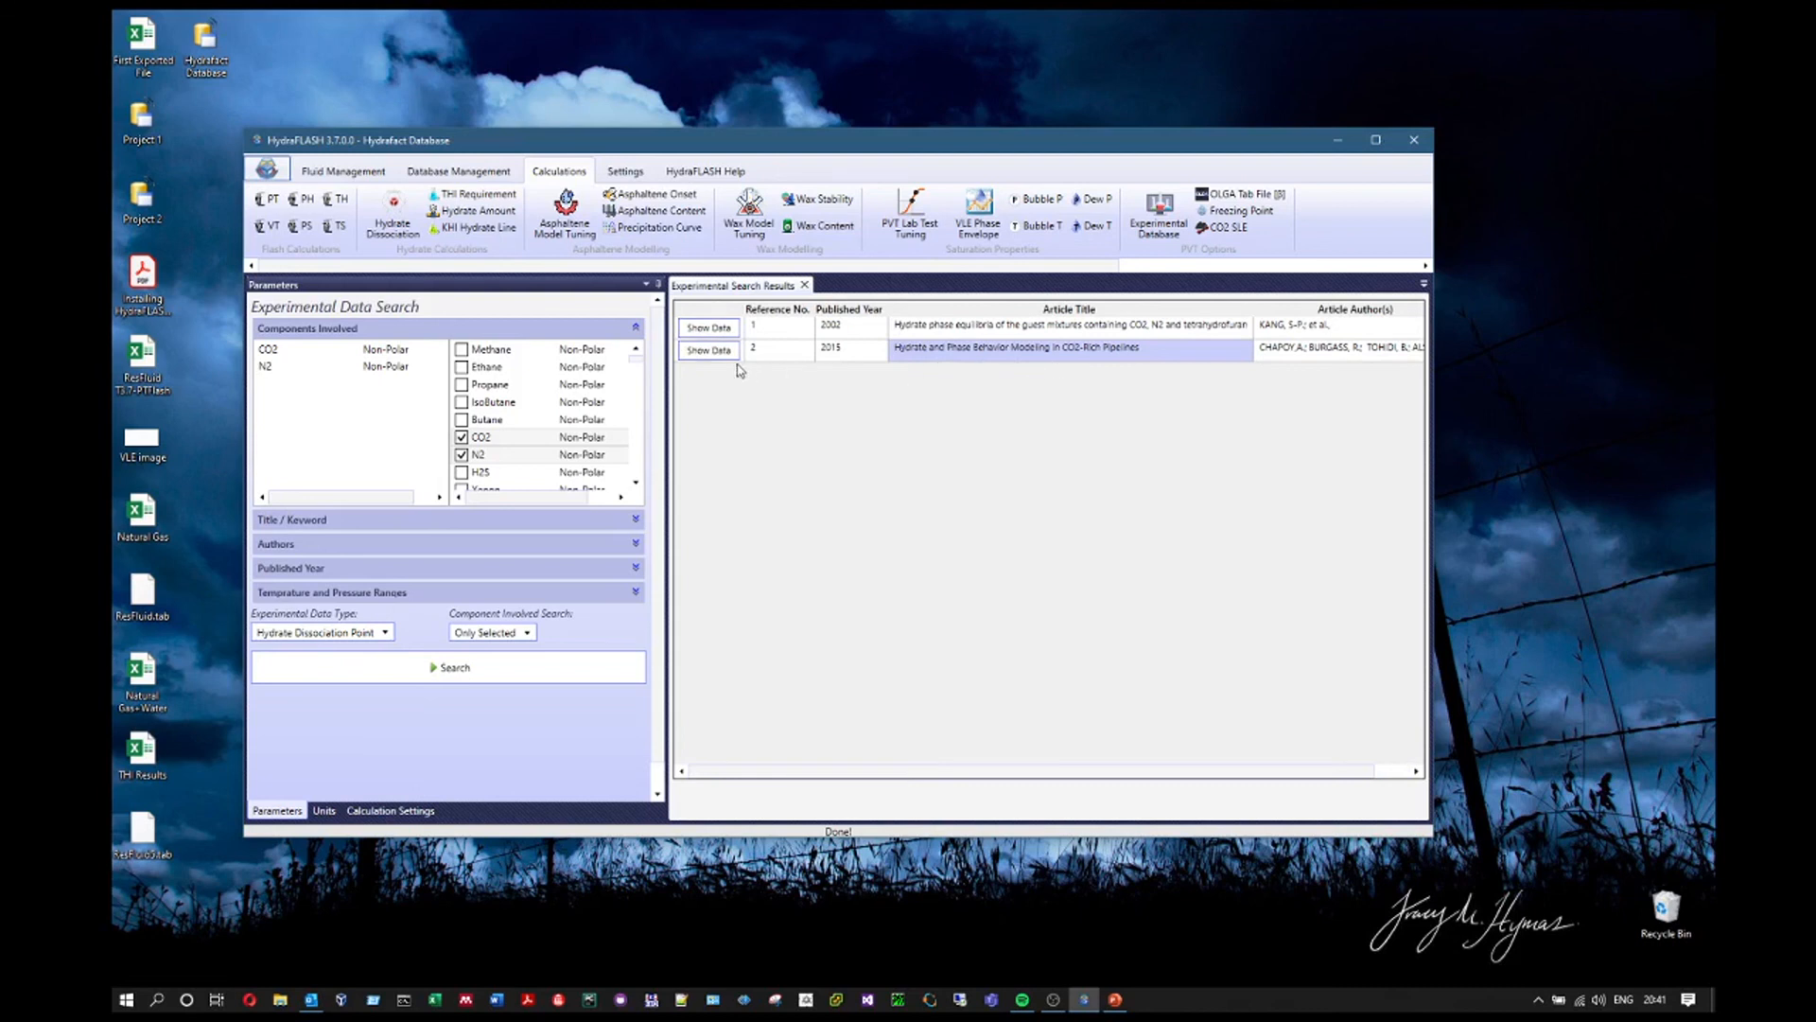
- Examine the publication details and temperature and pressure data of "Hydrate and Phase Behavior Modeling in CO2-Rich Pipelines", then close them
click(709, 352)
drag(798, 305, 988, 309)
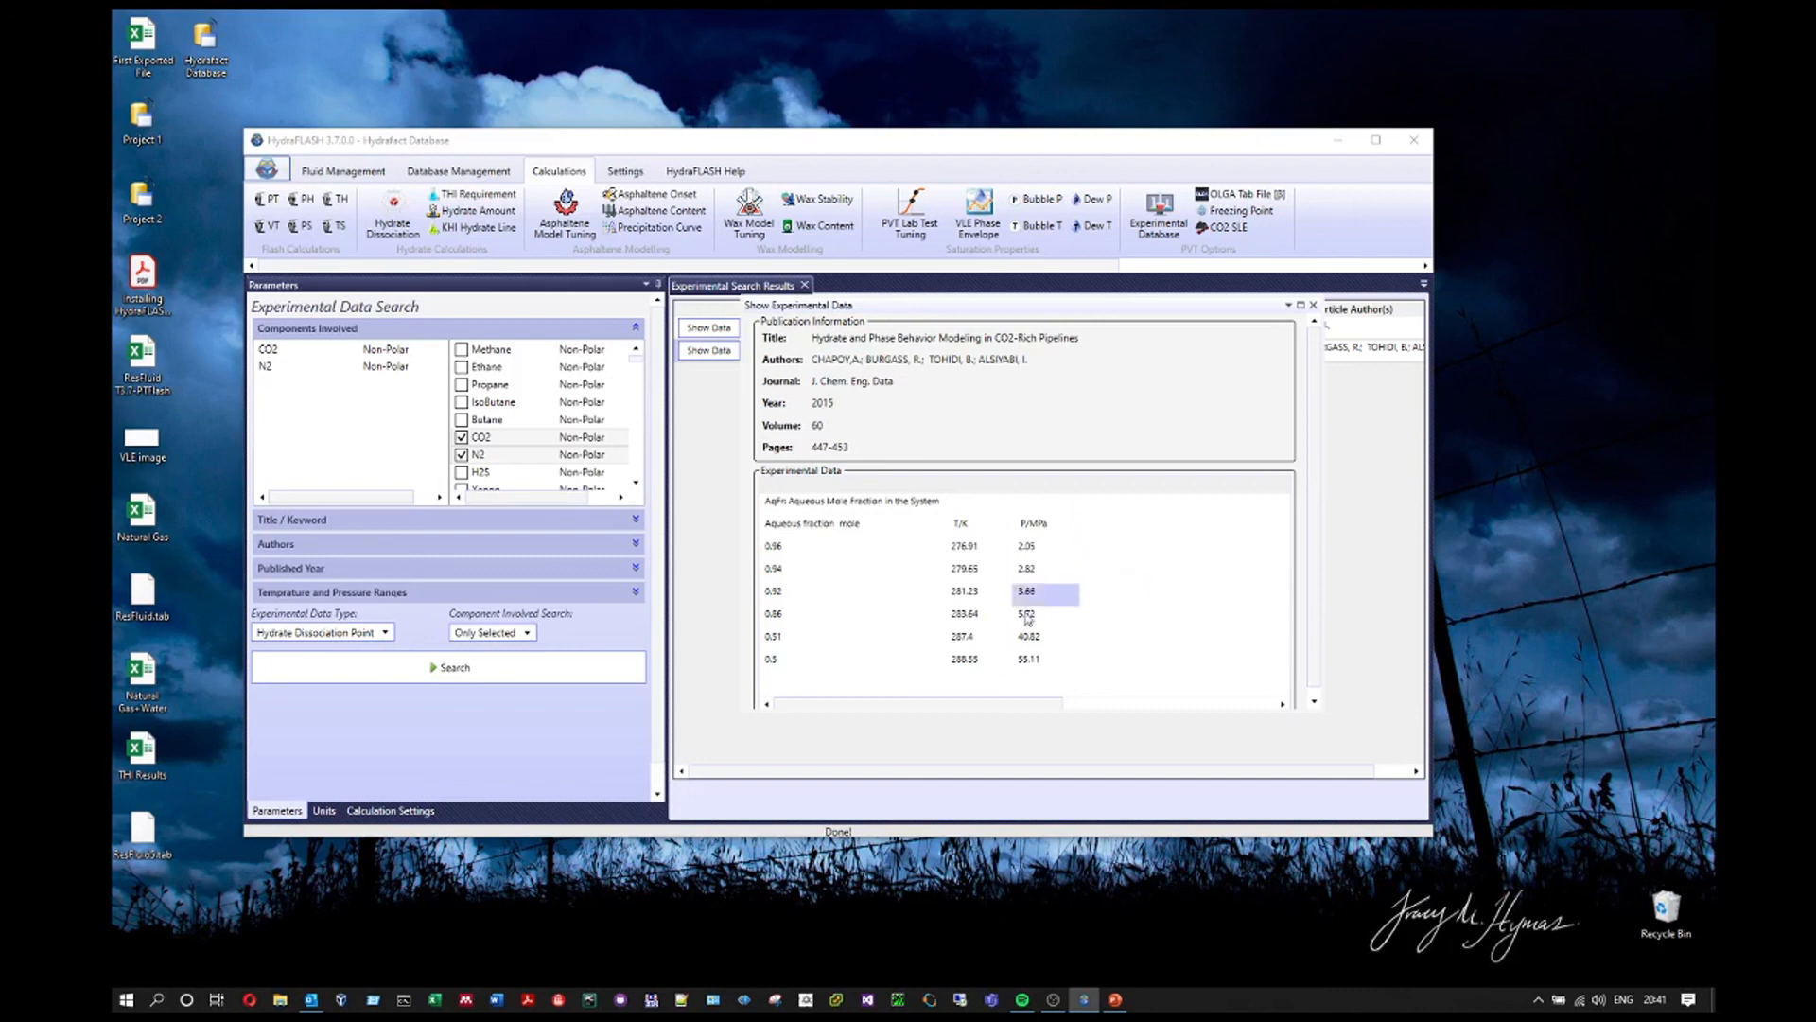
mouse_move(984, 711)
mouse_down()
mouse_move(1172, 722)
mouse_move(960, 722)
mouse_up()
scroll(1320, 461, down, 1)
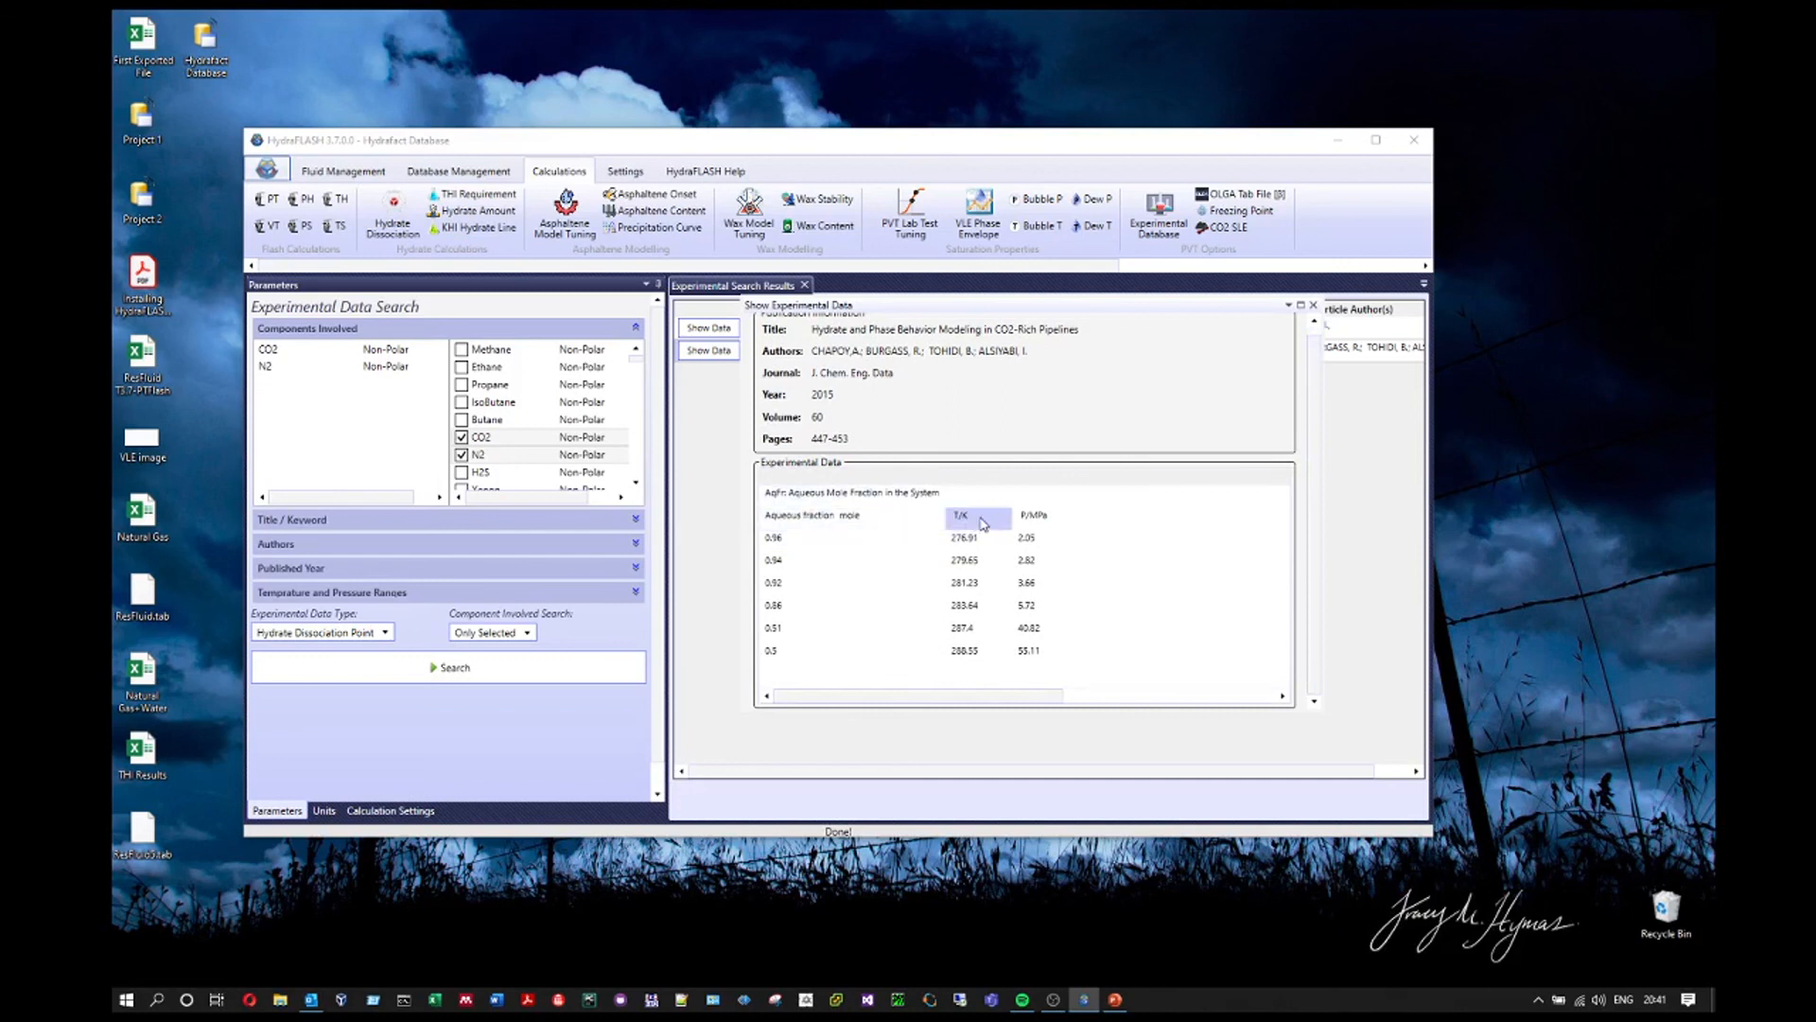
drag(1048, 535, 1057, 651)
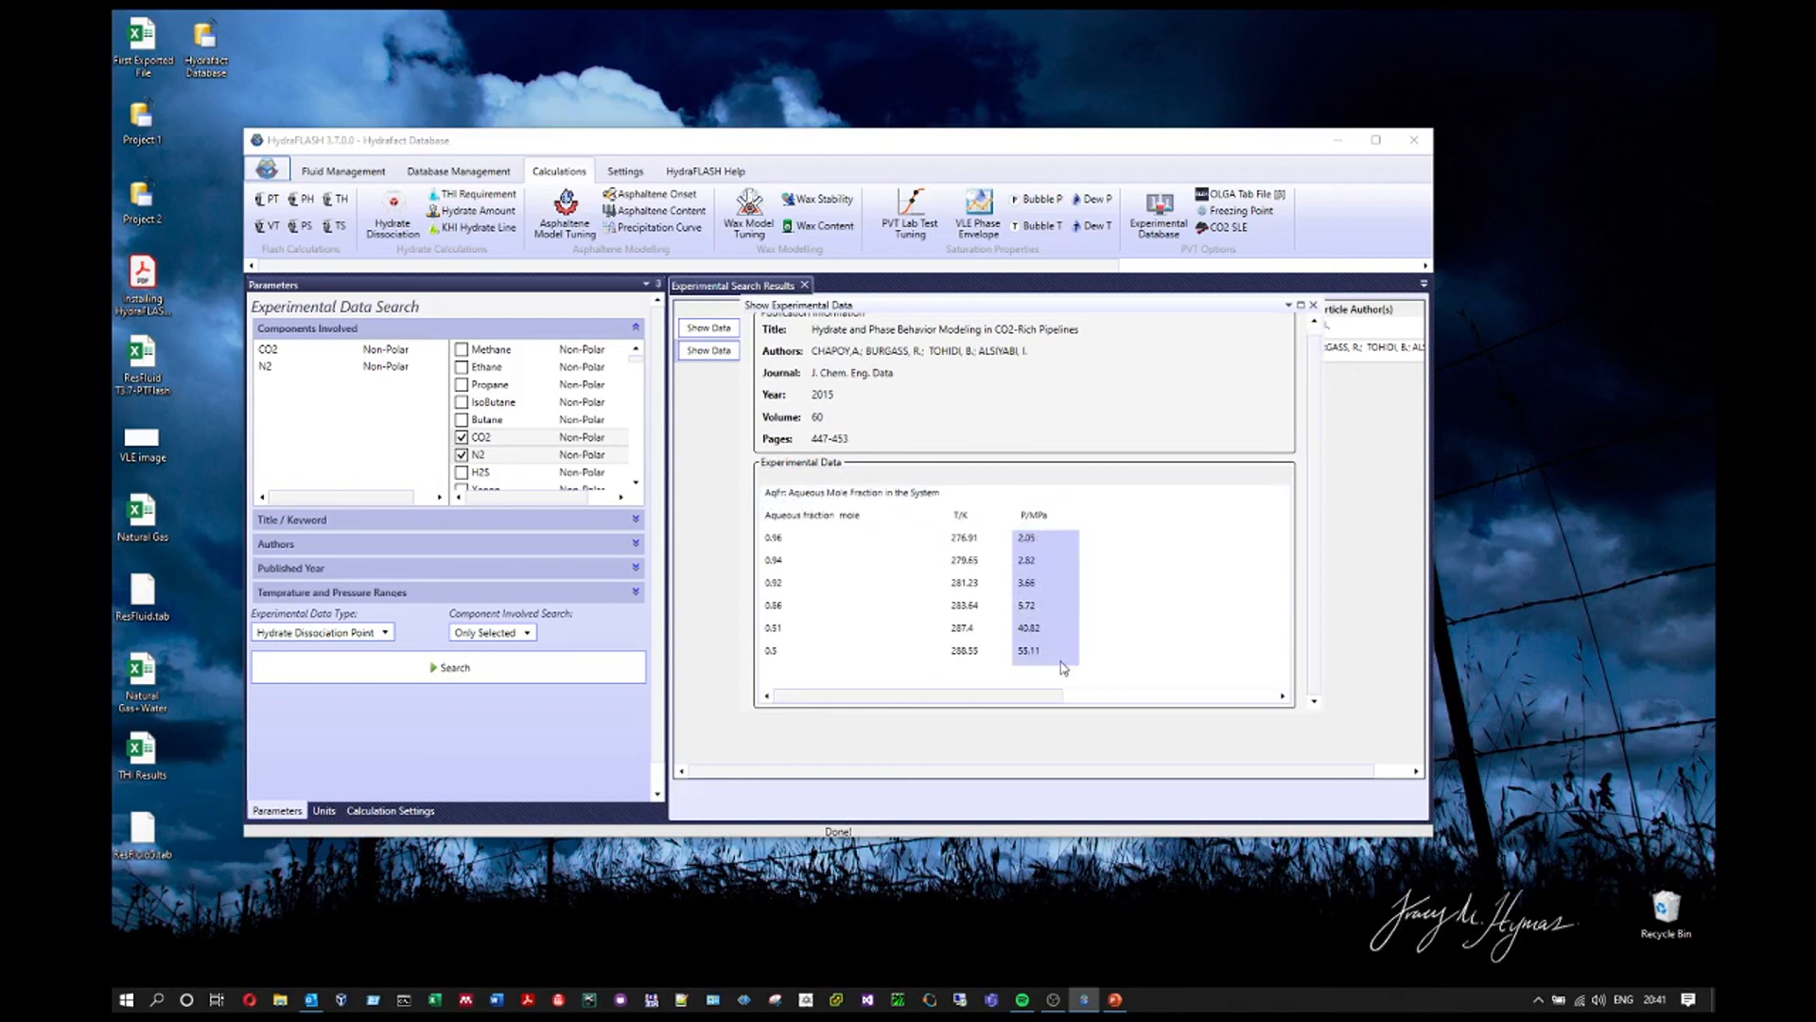
click(1314, 305)
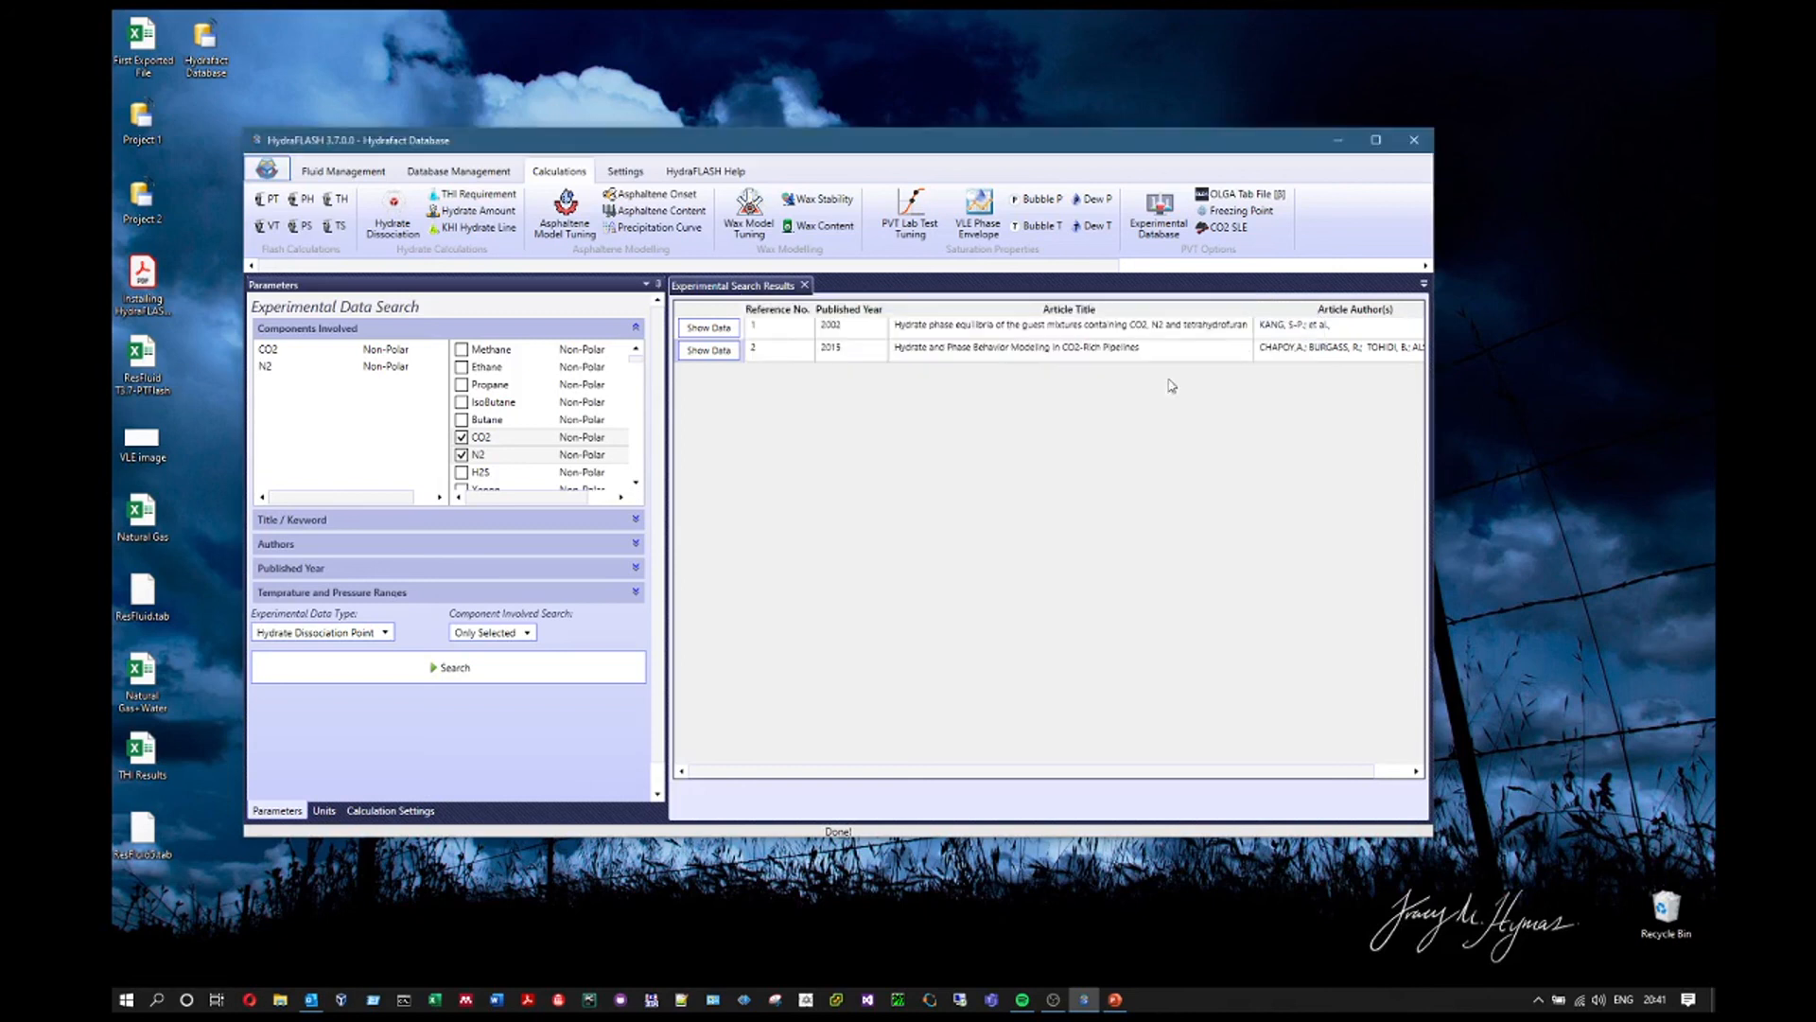
- Examine the full experimental data of the 2002 article on guest mixtures containing CO2, N2 and tetrahydrofuran, then close it
click(719, 329)
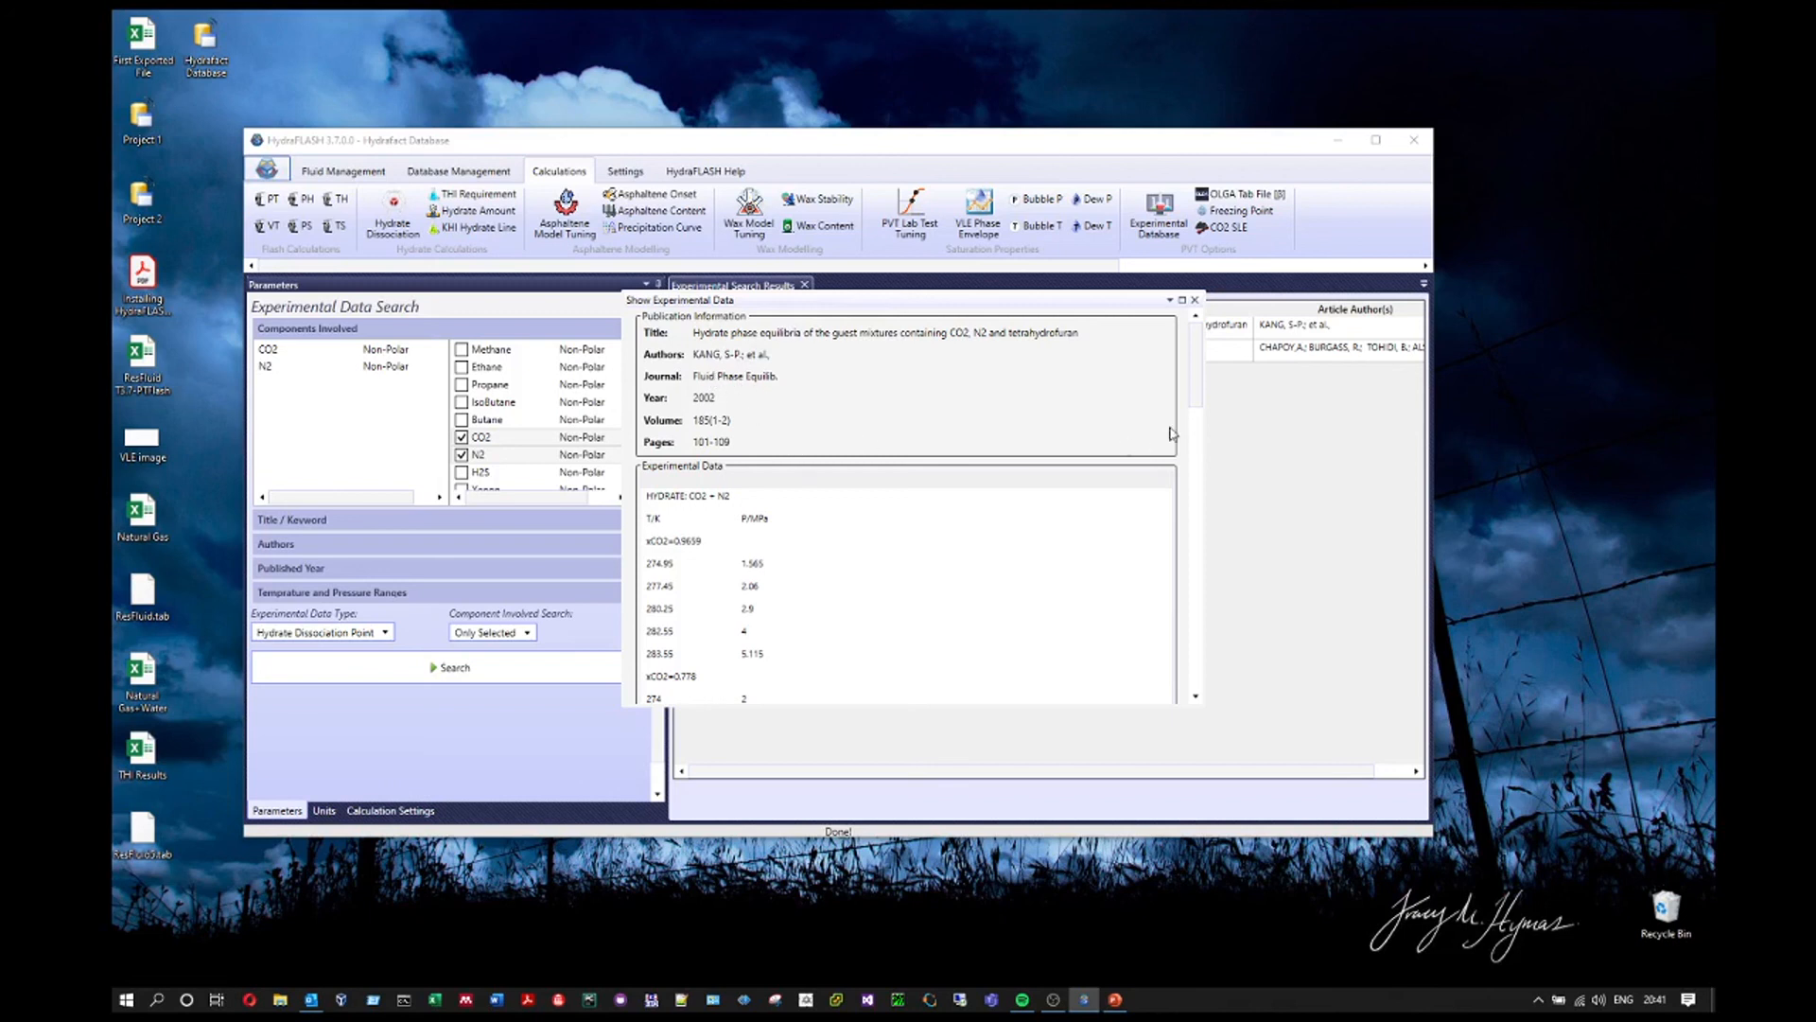
scroll(1185, 389, down, 2)
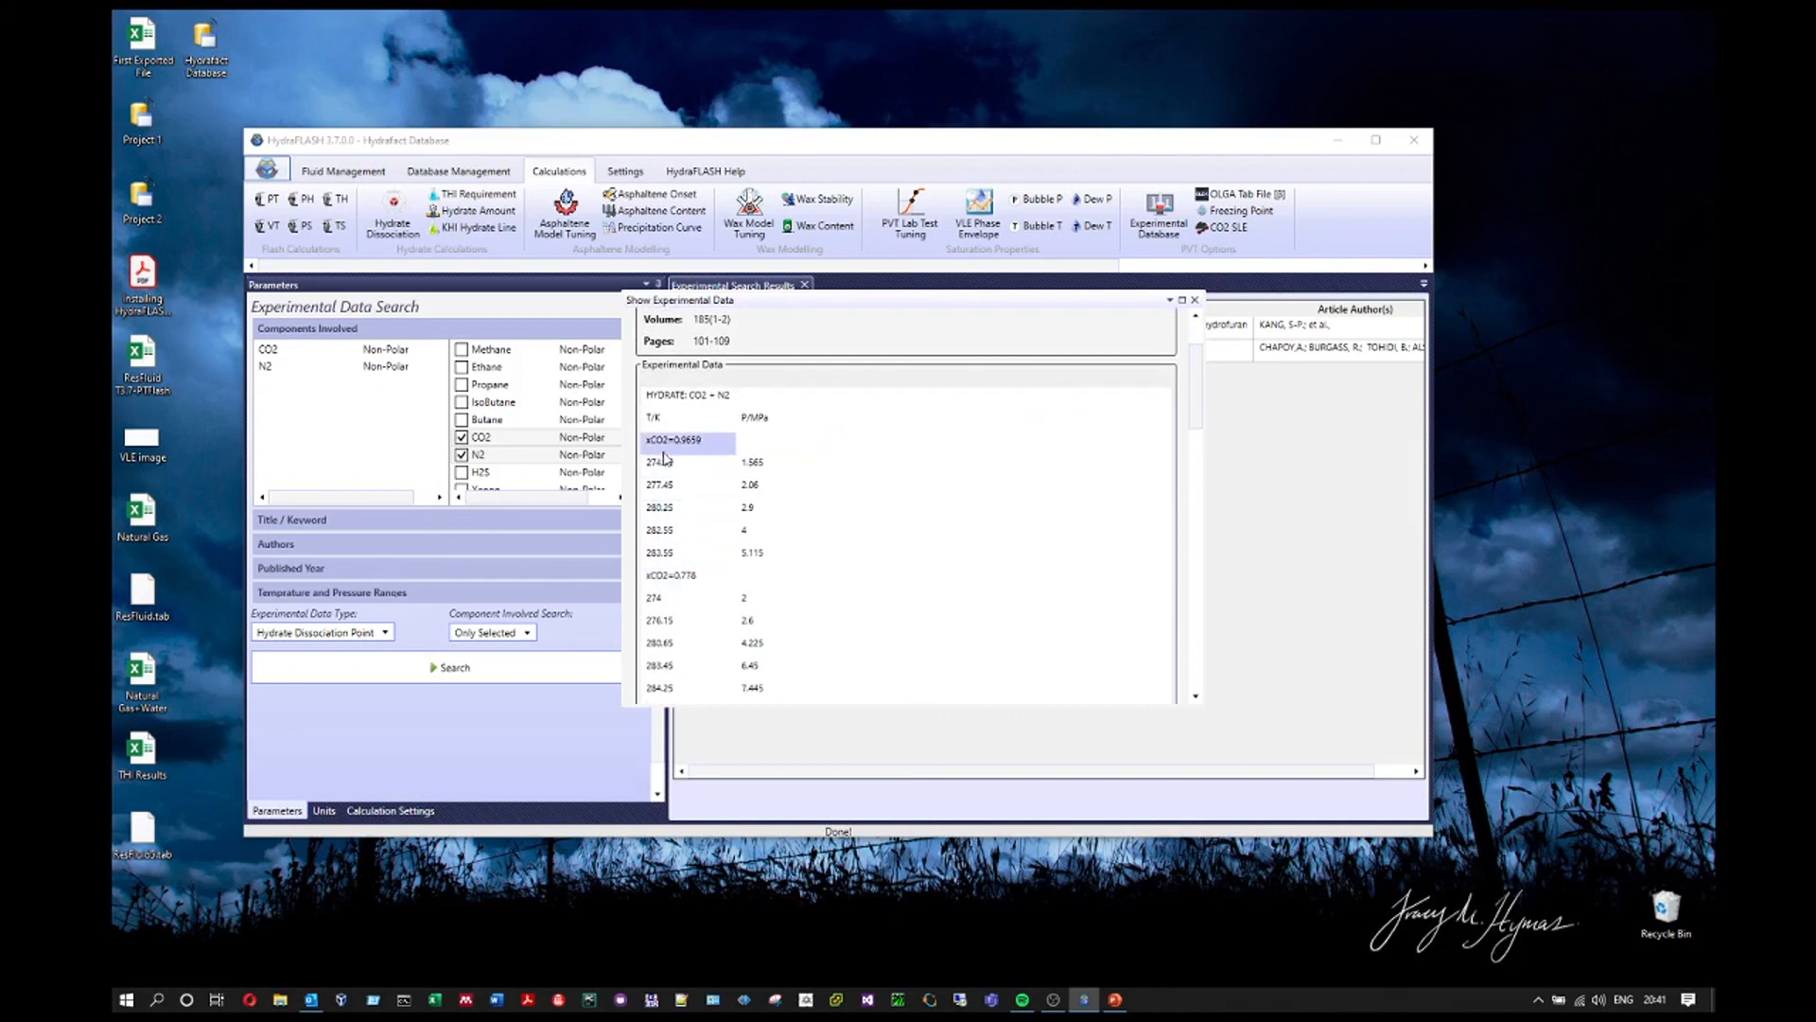
drag(1196, 402, 1185, 655)
drag(837, 631, 697, 363)
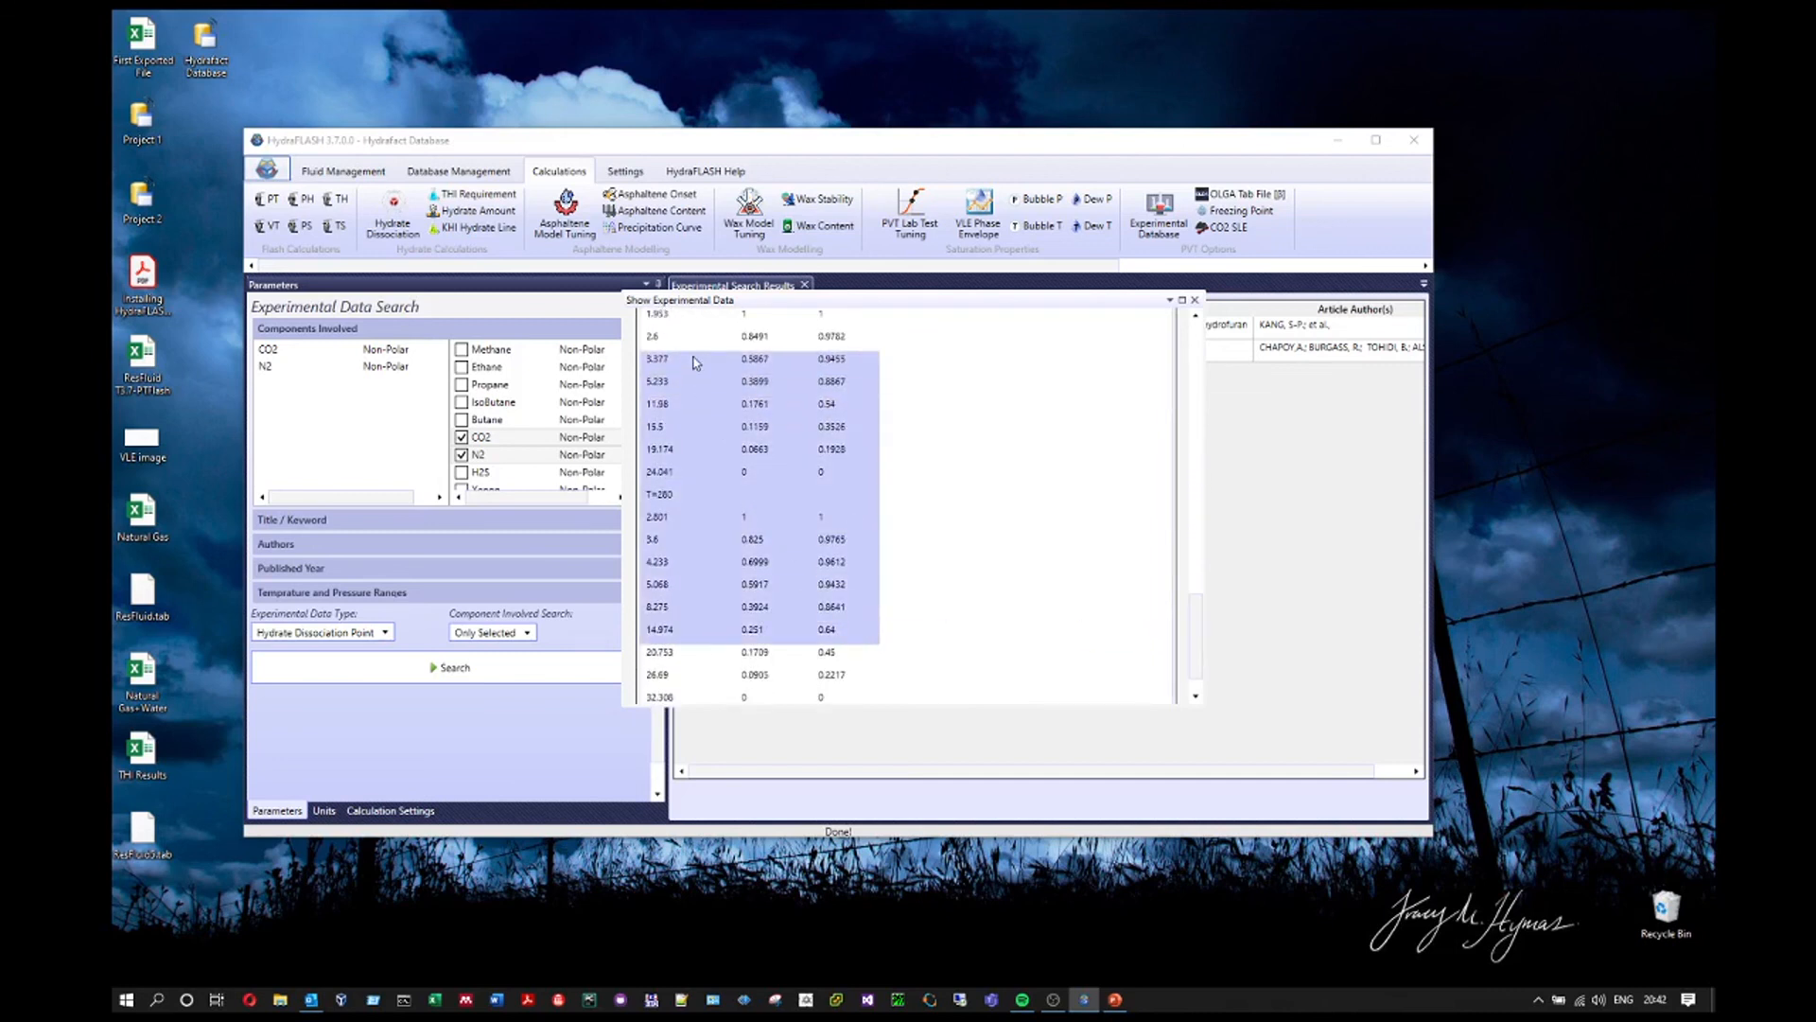
scroll(1047, 462, up, 2)
drag(1185, 630, 1178, 366)
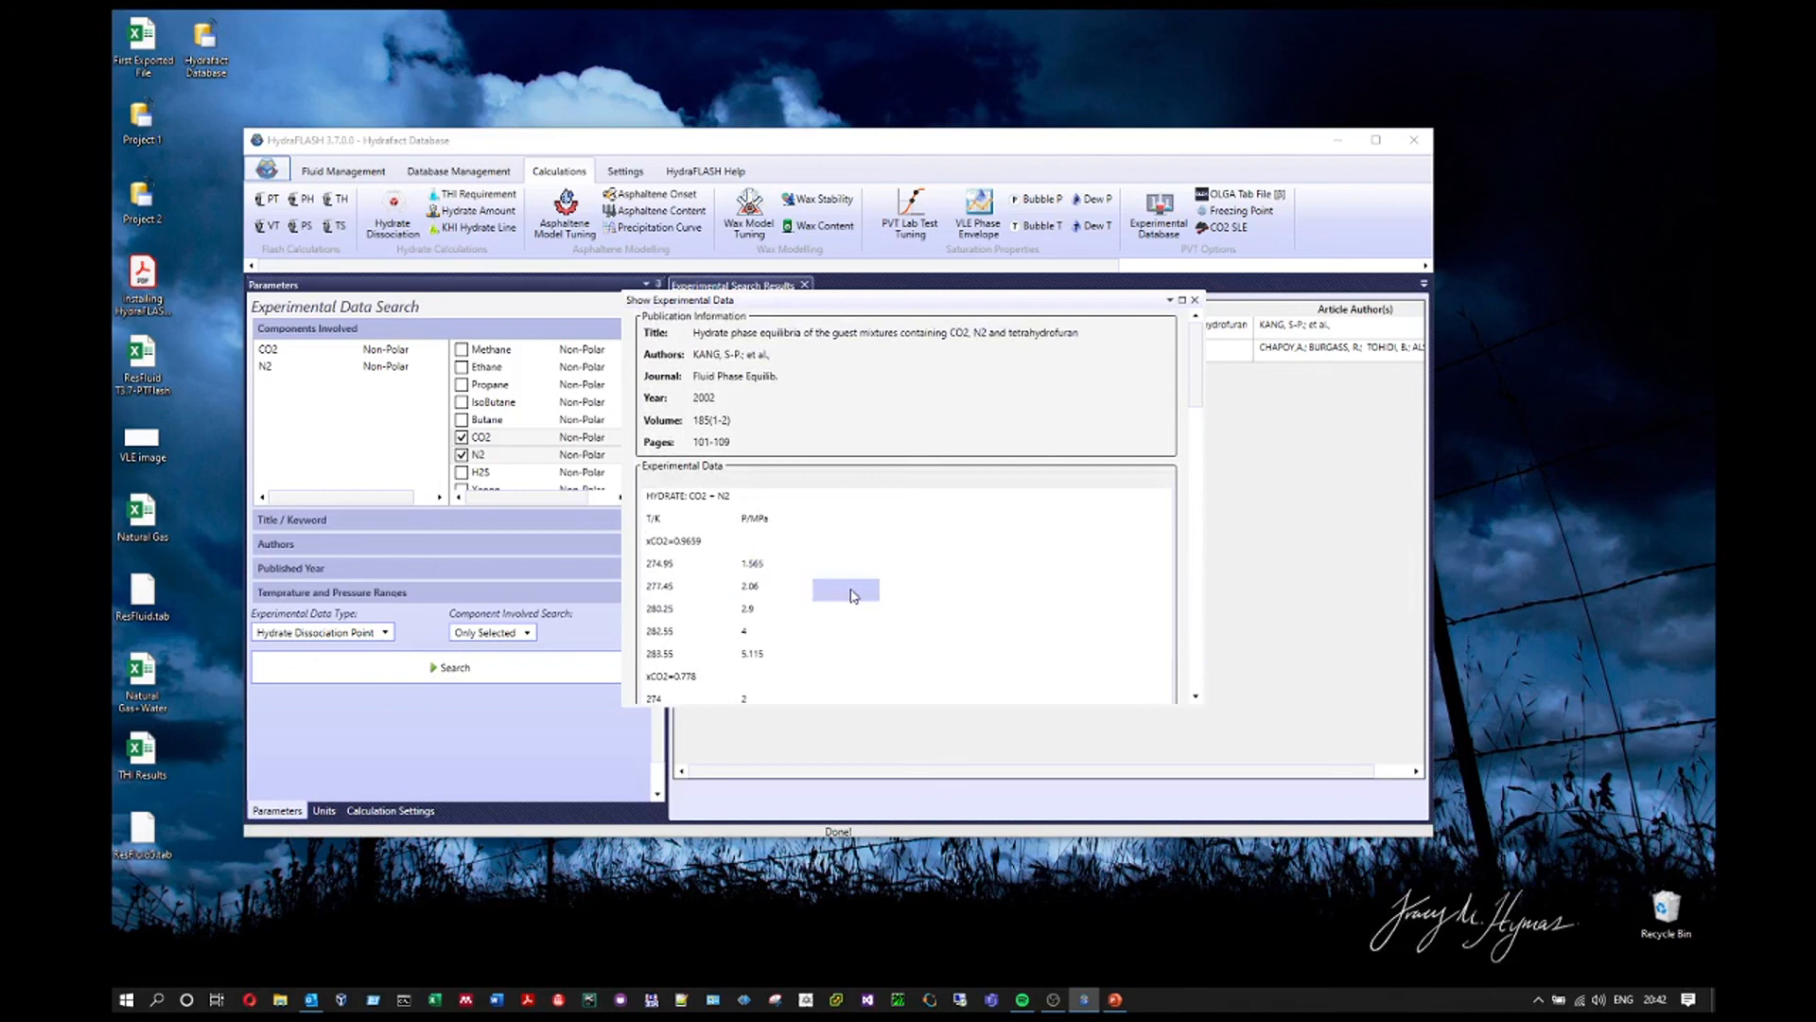
click(1195, 301)
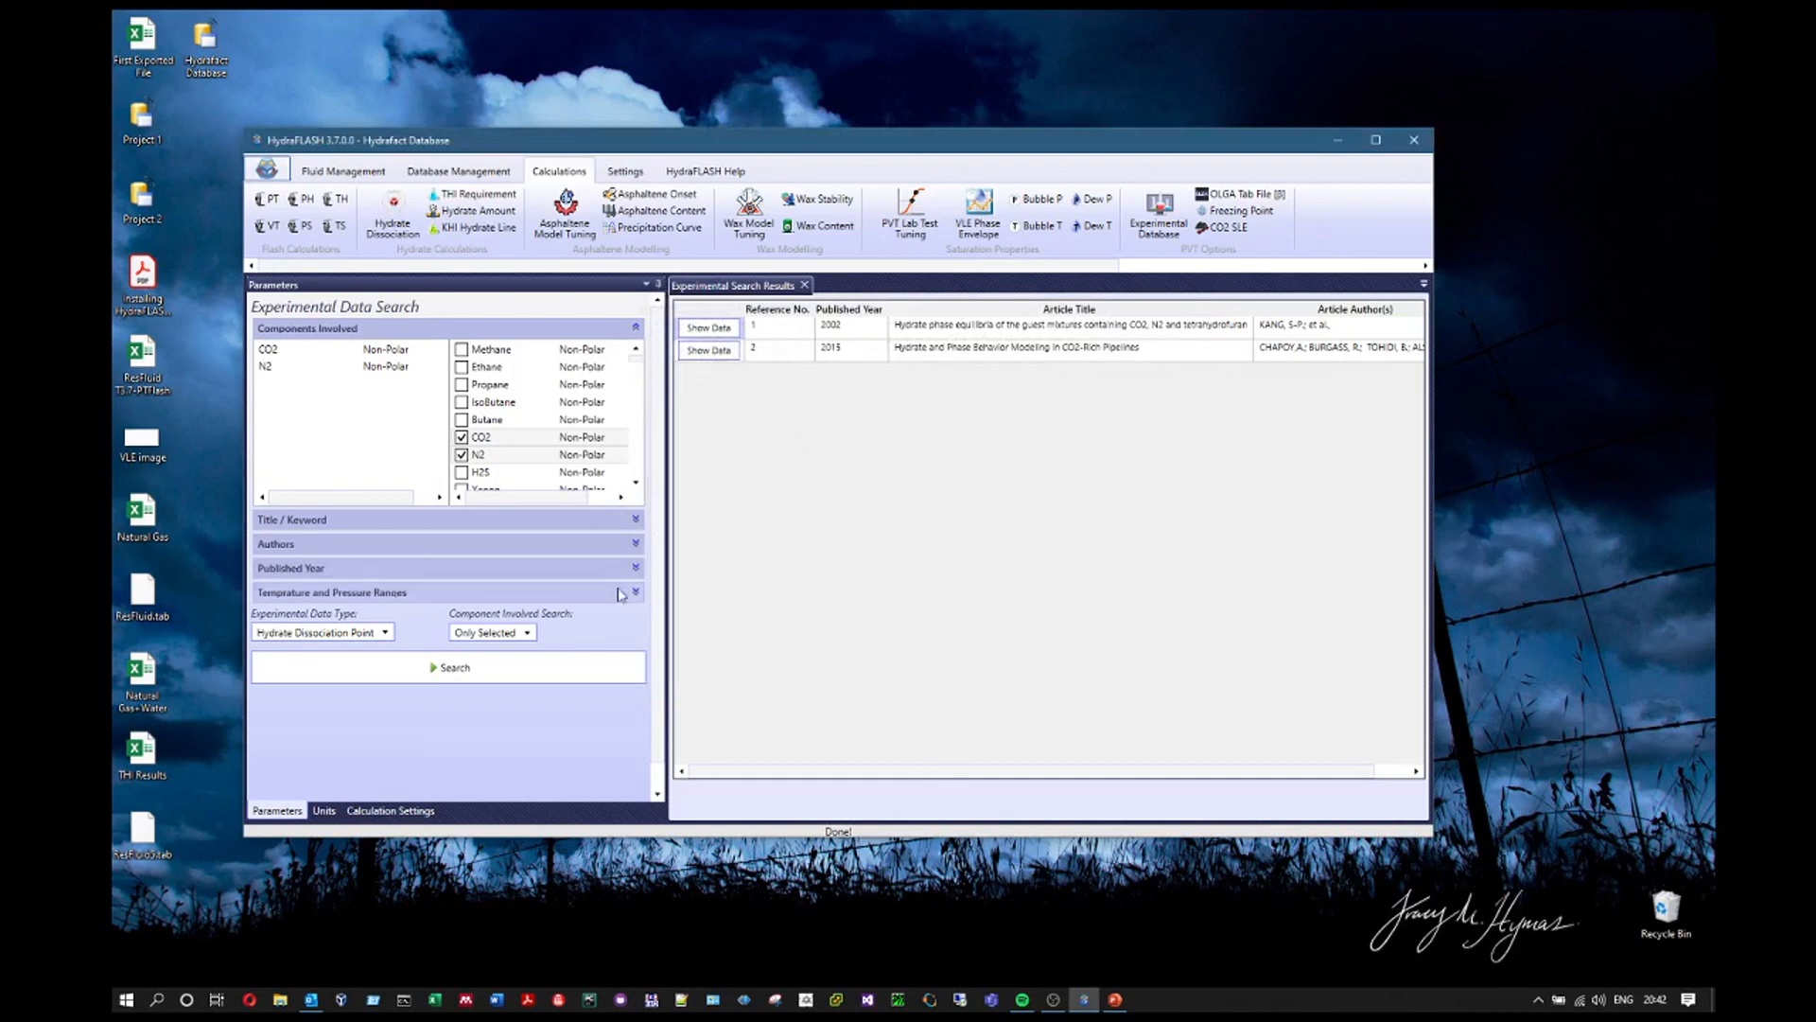
- Replace CO2 and N2 with Methane, close the old results, run the search and look through the listed articles
click(463, 437)
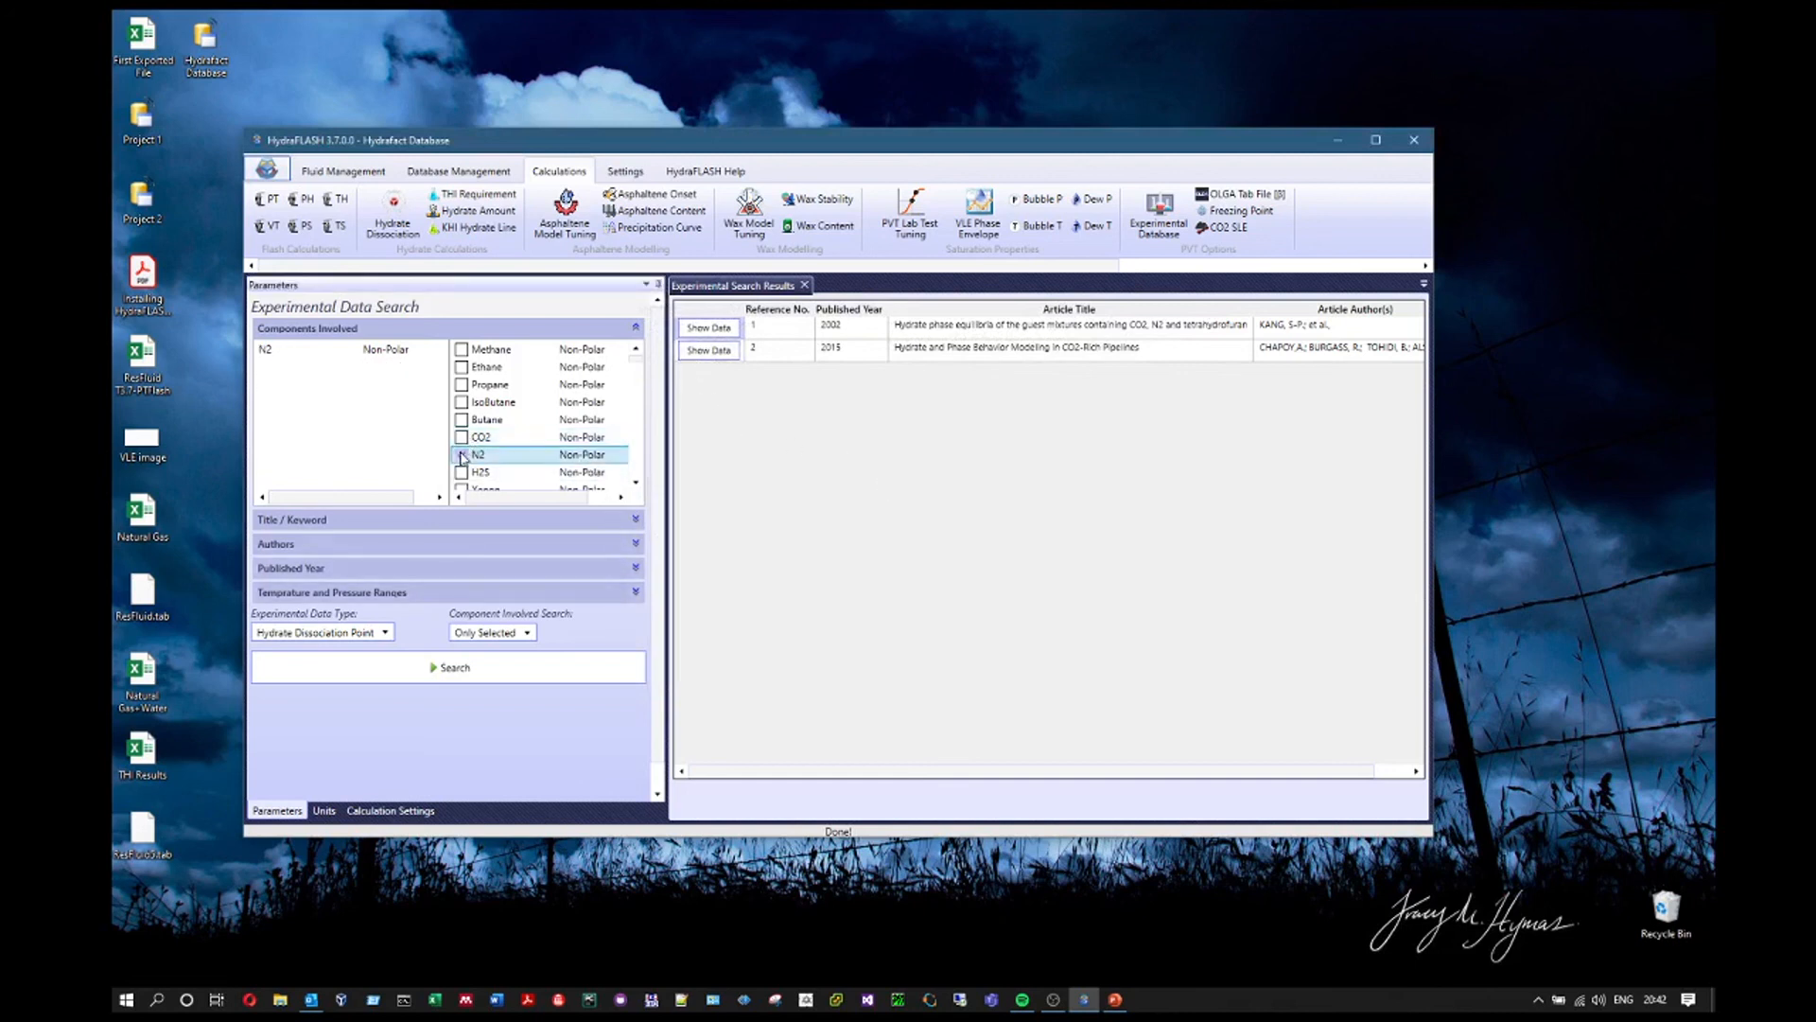
click(462, 454)
click(462, 350)
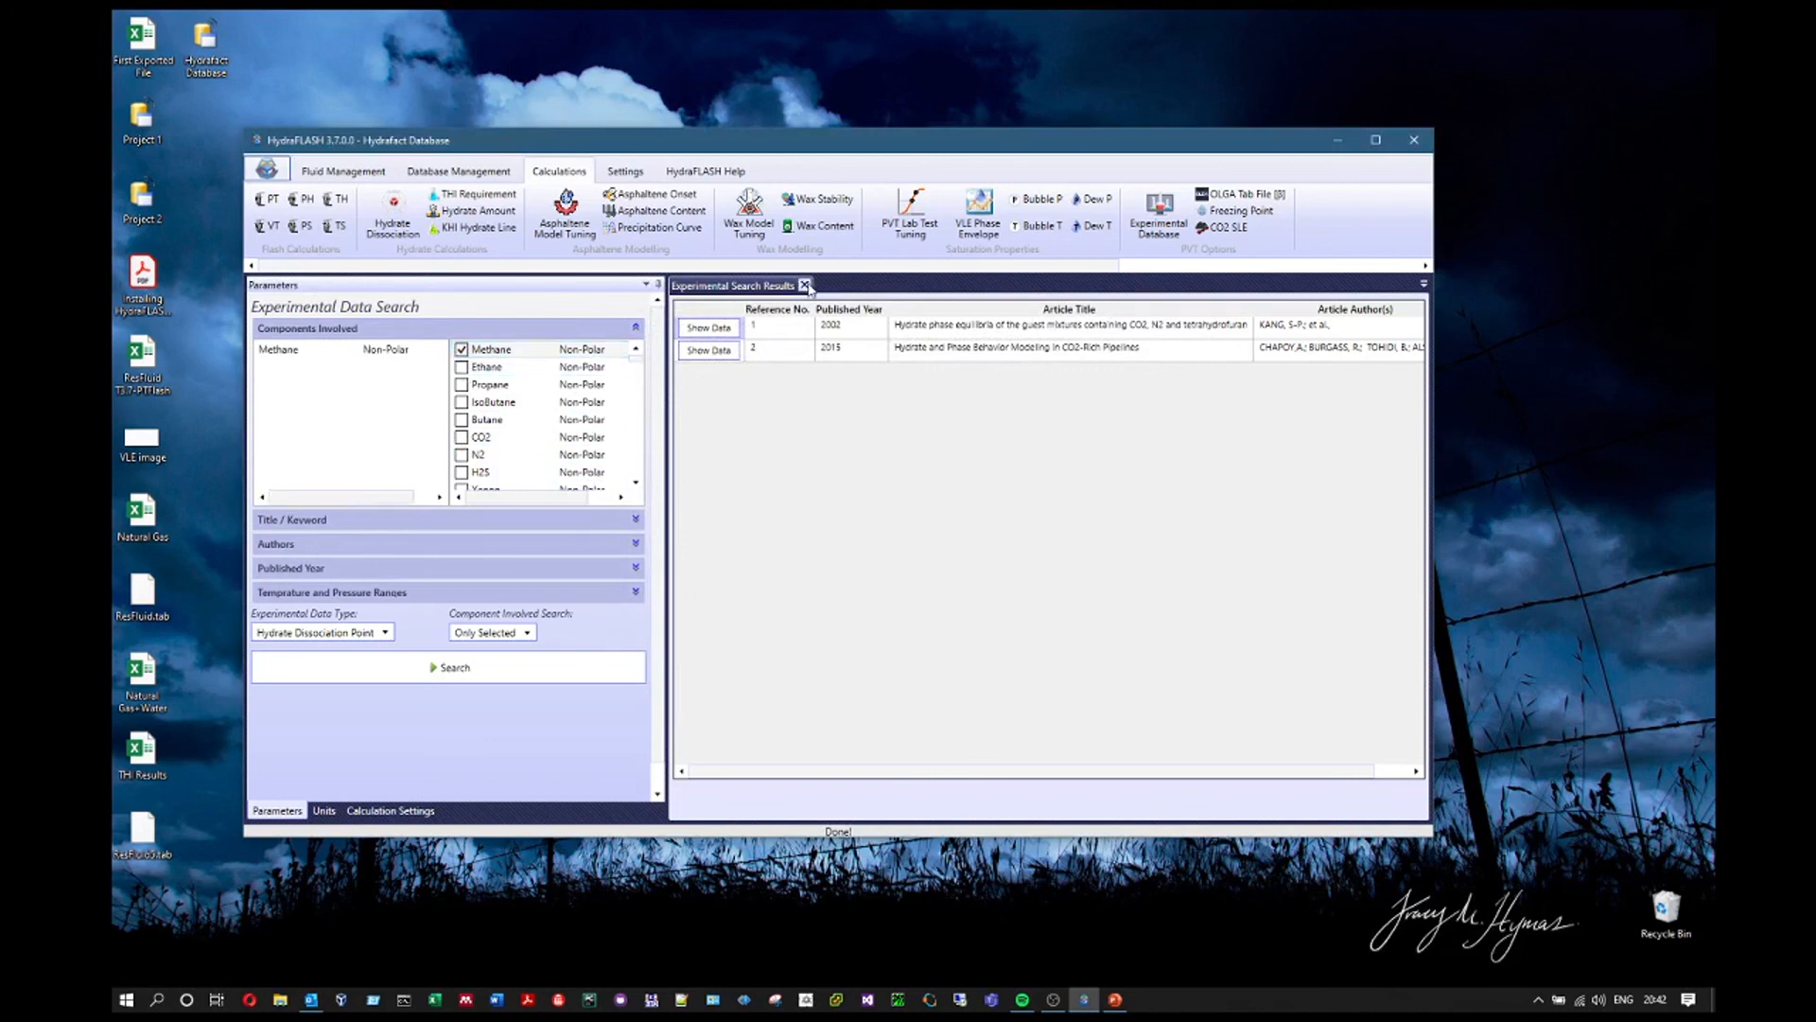
click(805, 286)
click(479, 673)
scroll(1304, 481, down, 5)
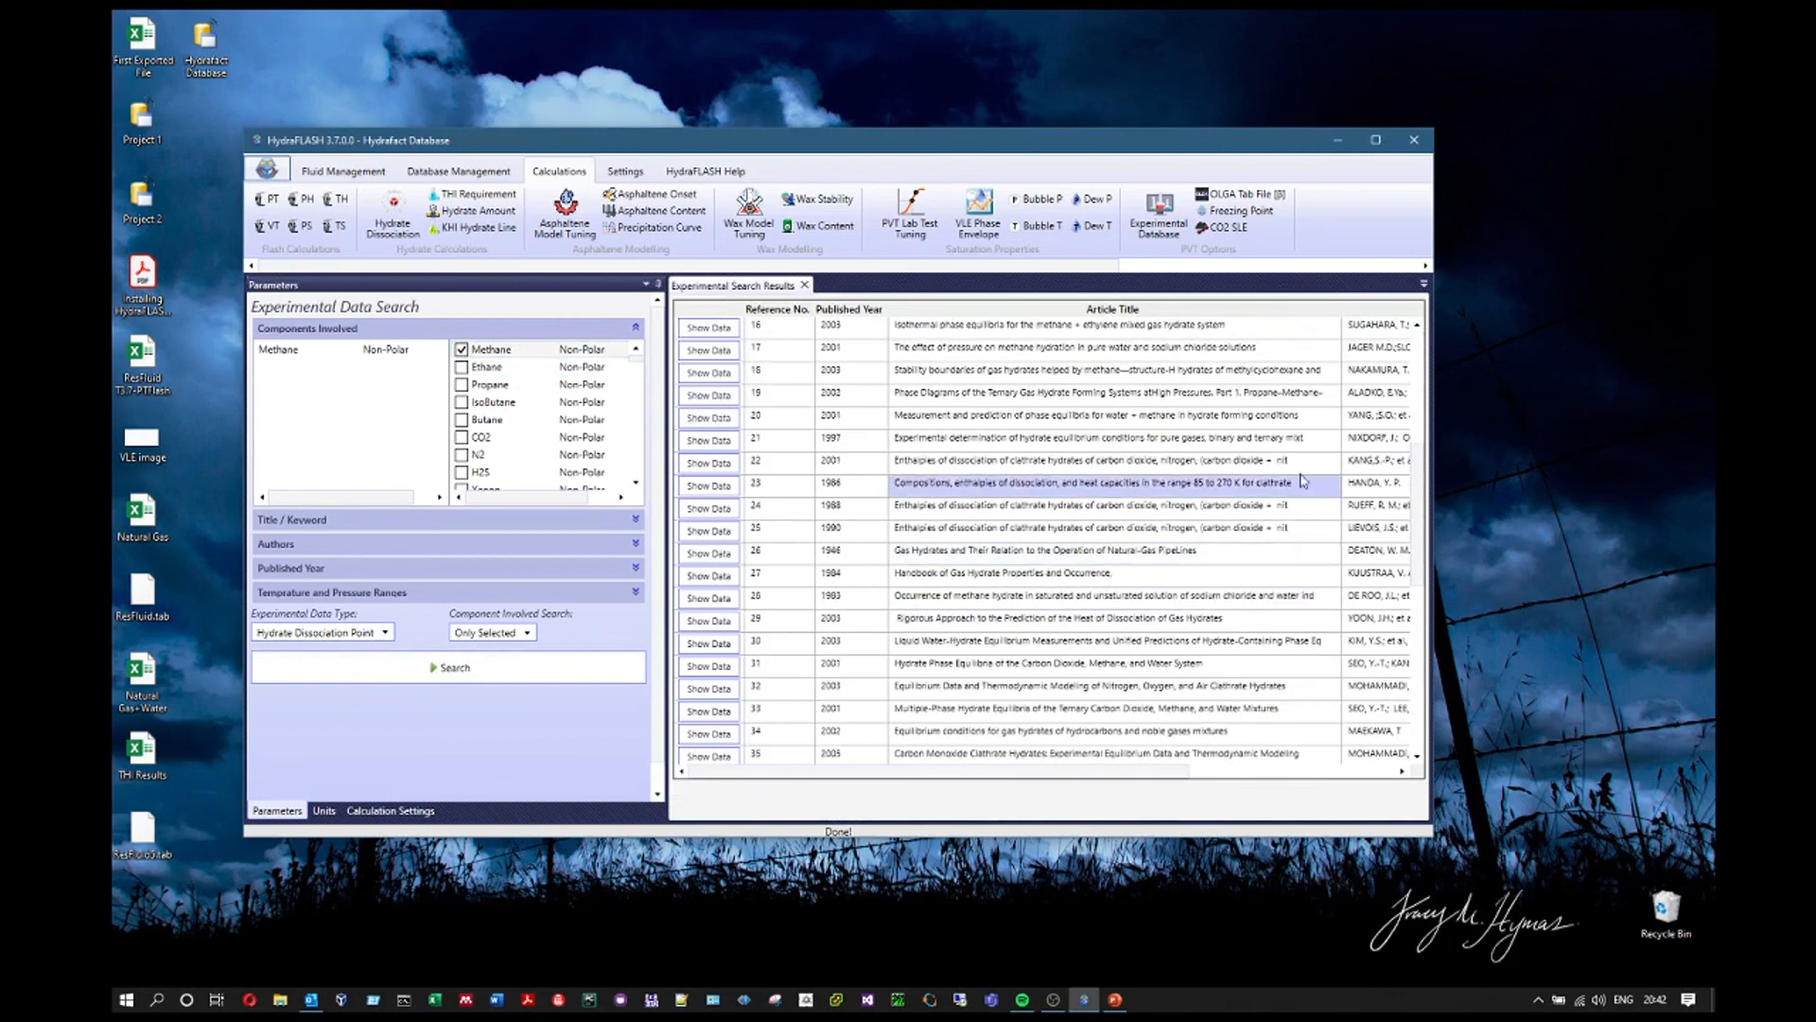
scroll(1009, 646, up, 5)
scroll(1009, 646, down, 12)
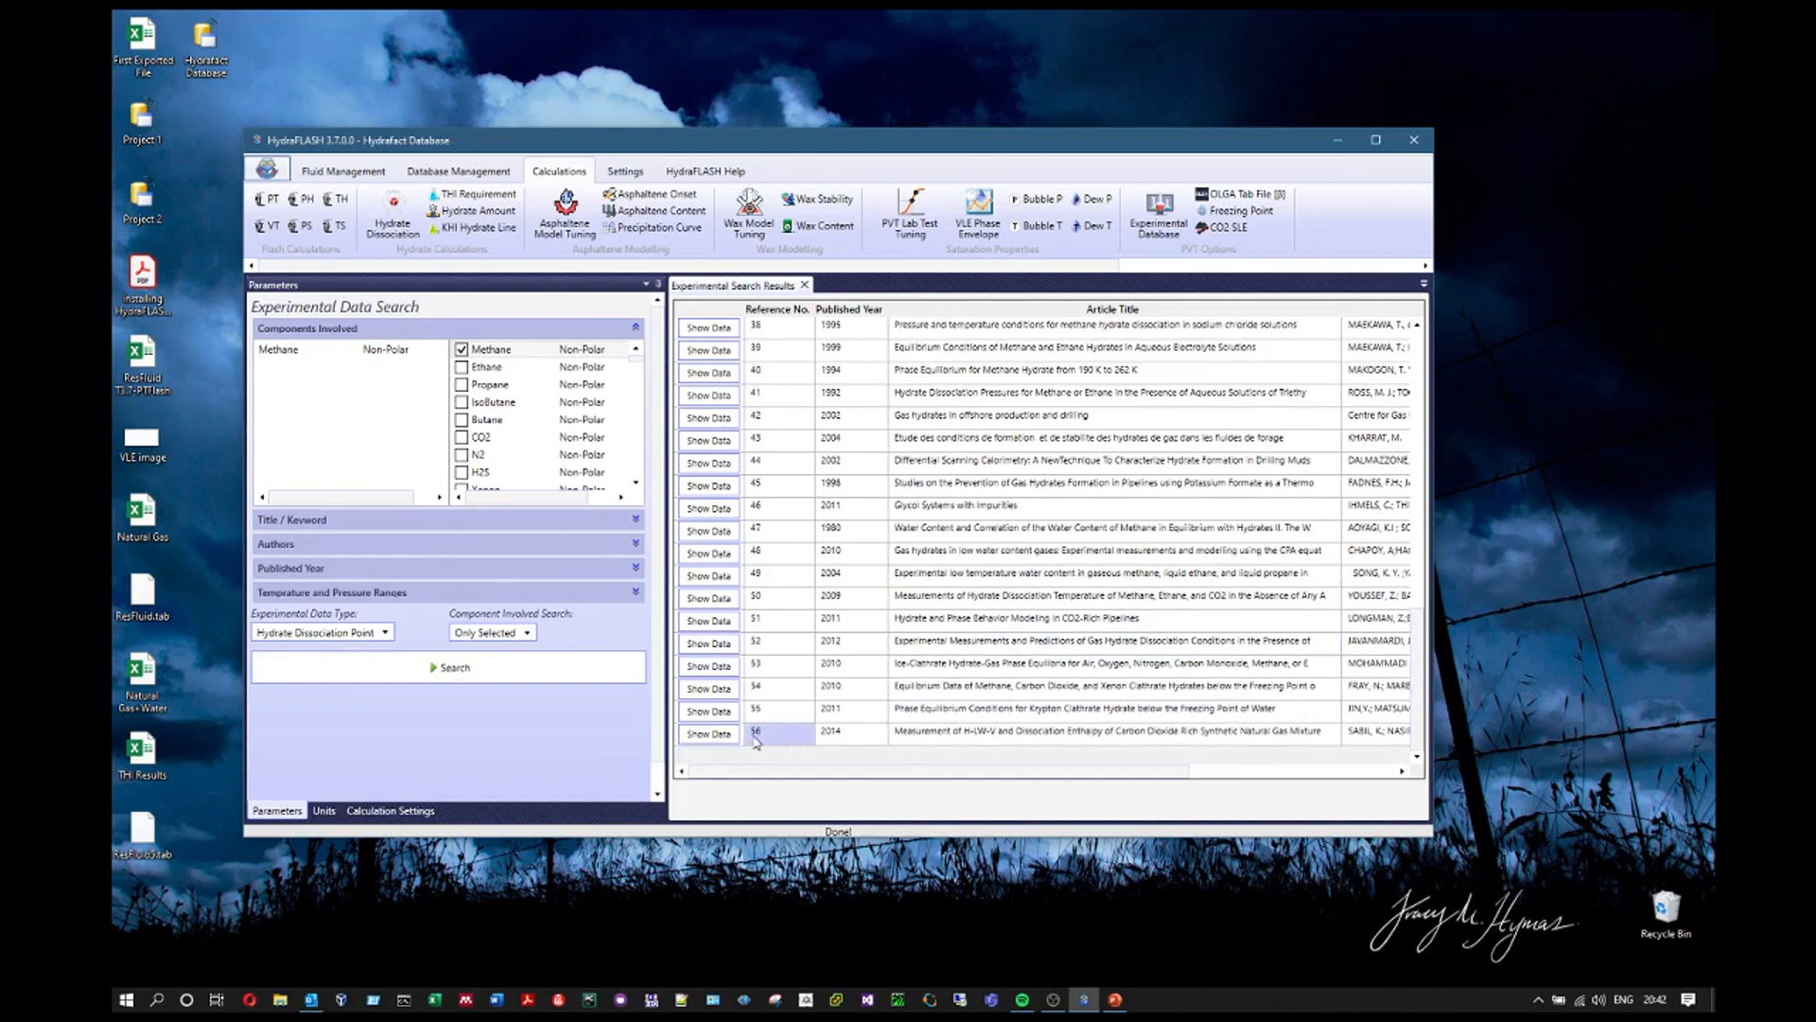
scroll(719, 718, up, 7)
scroll(725, 707, down, 7)
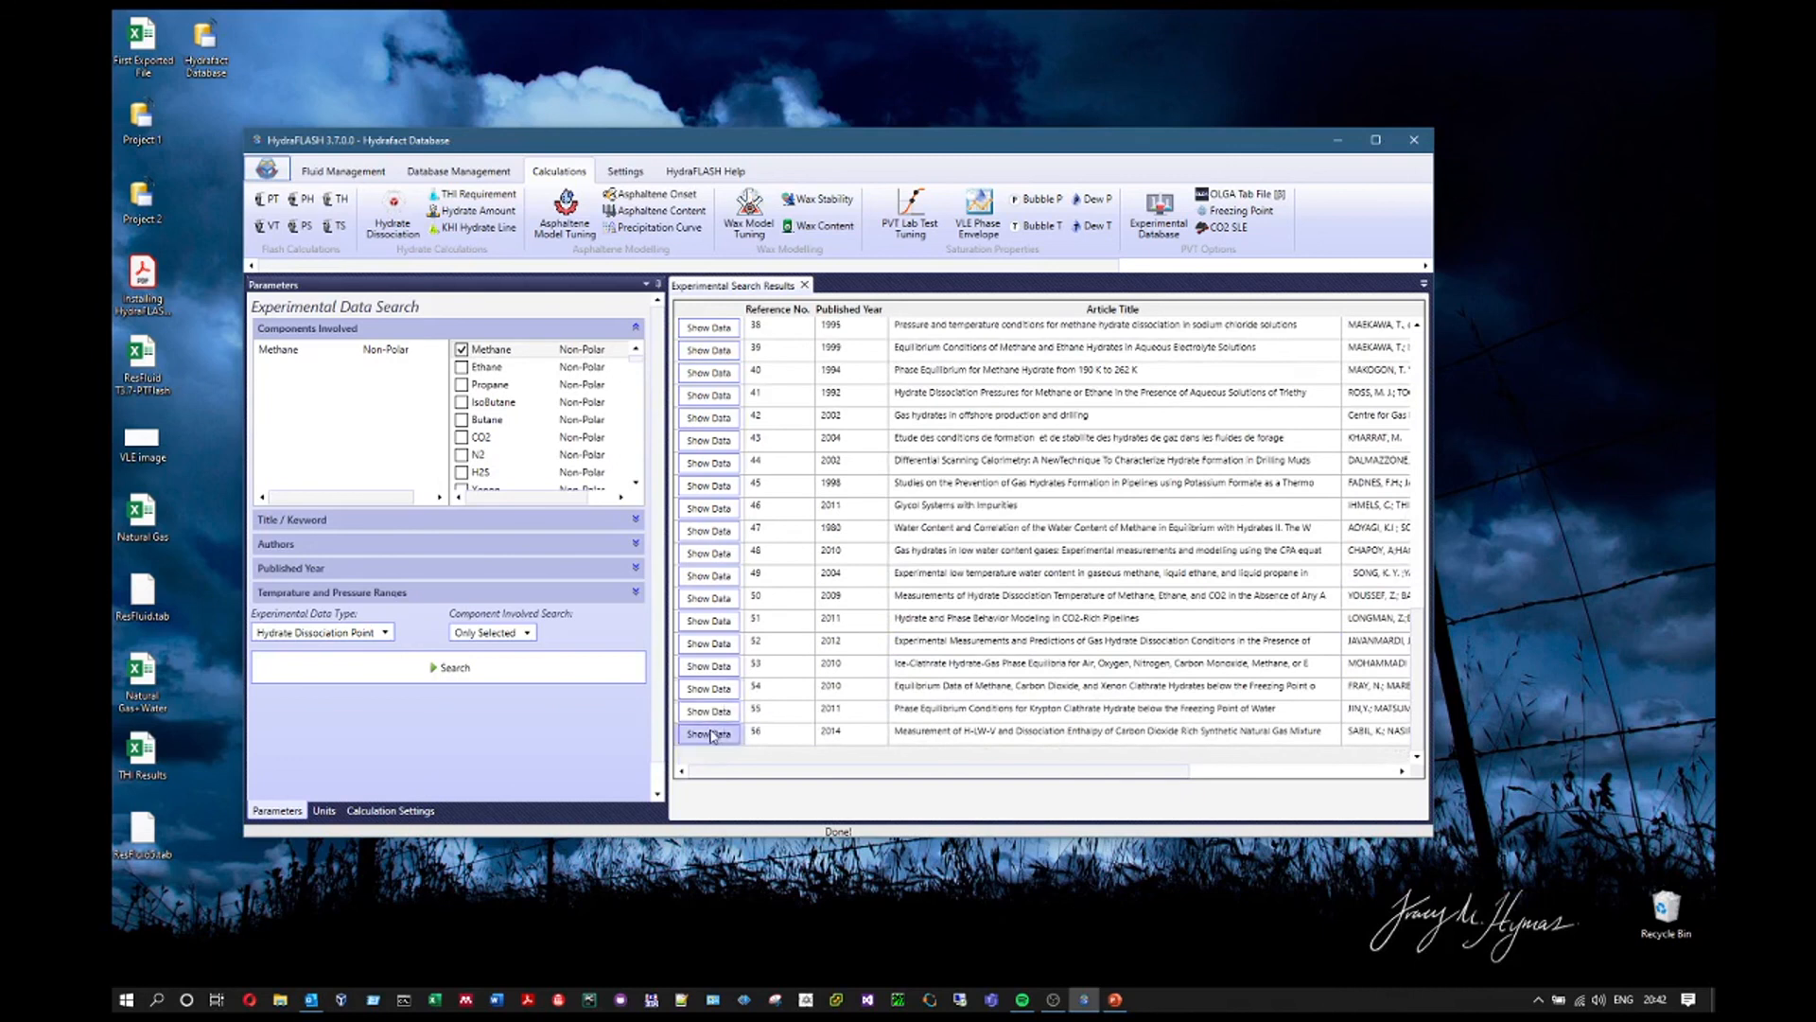
- Examine the experimental data of the 2014 article on carbon dioxide rich synthetic natural gas mixture, then close it
click(709, 734)
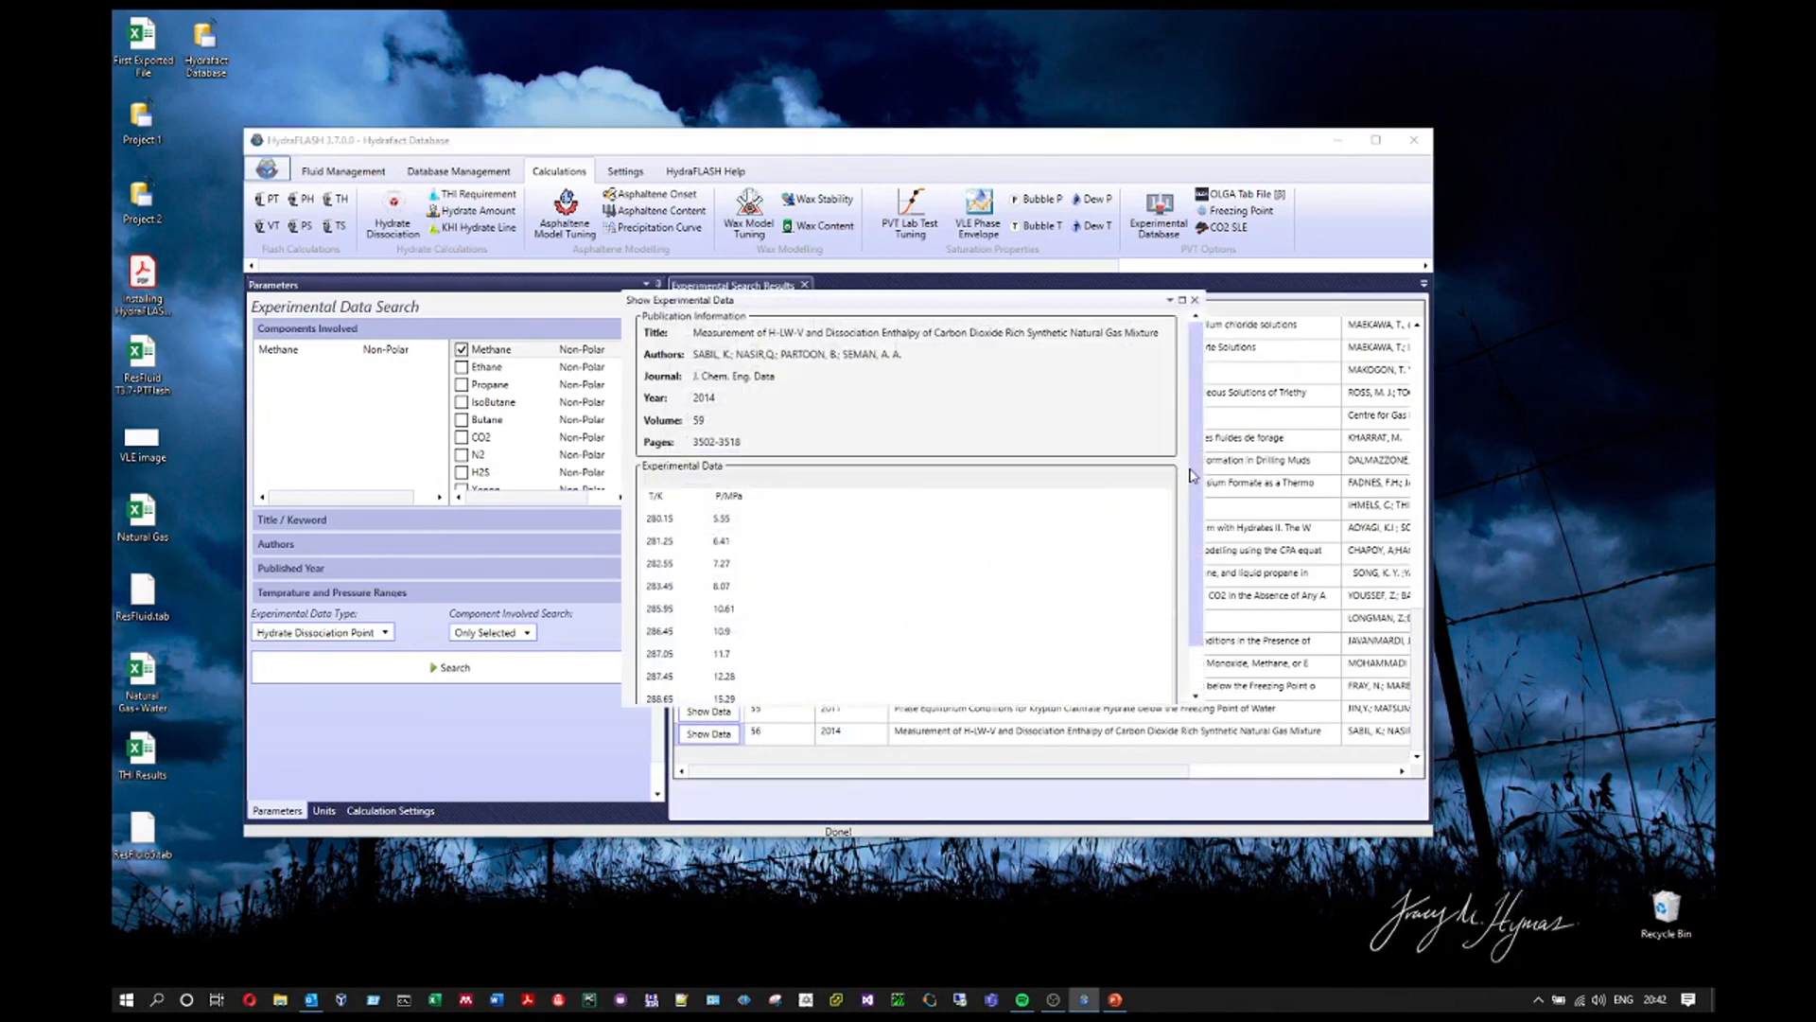
scroll(1194, 475, down, 1)
drag(661, 470, 887, 539)
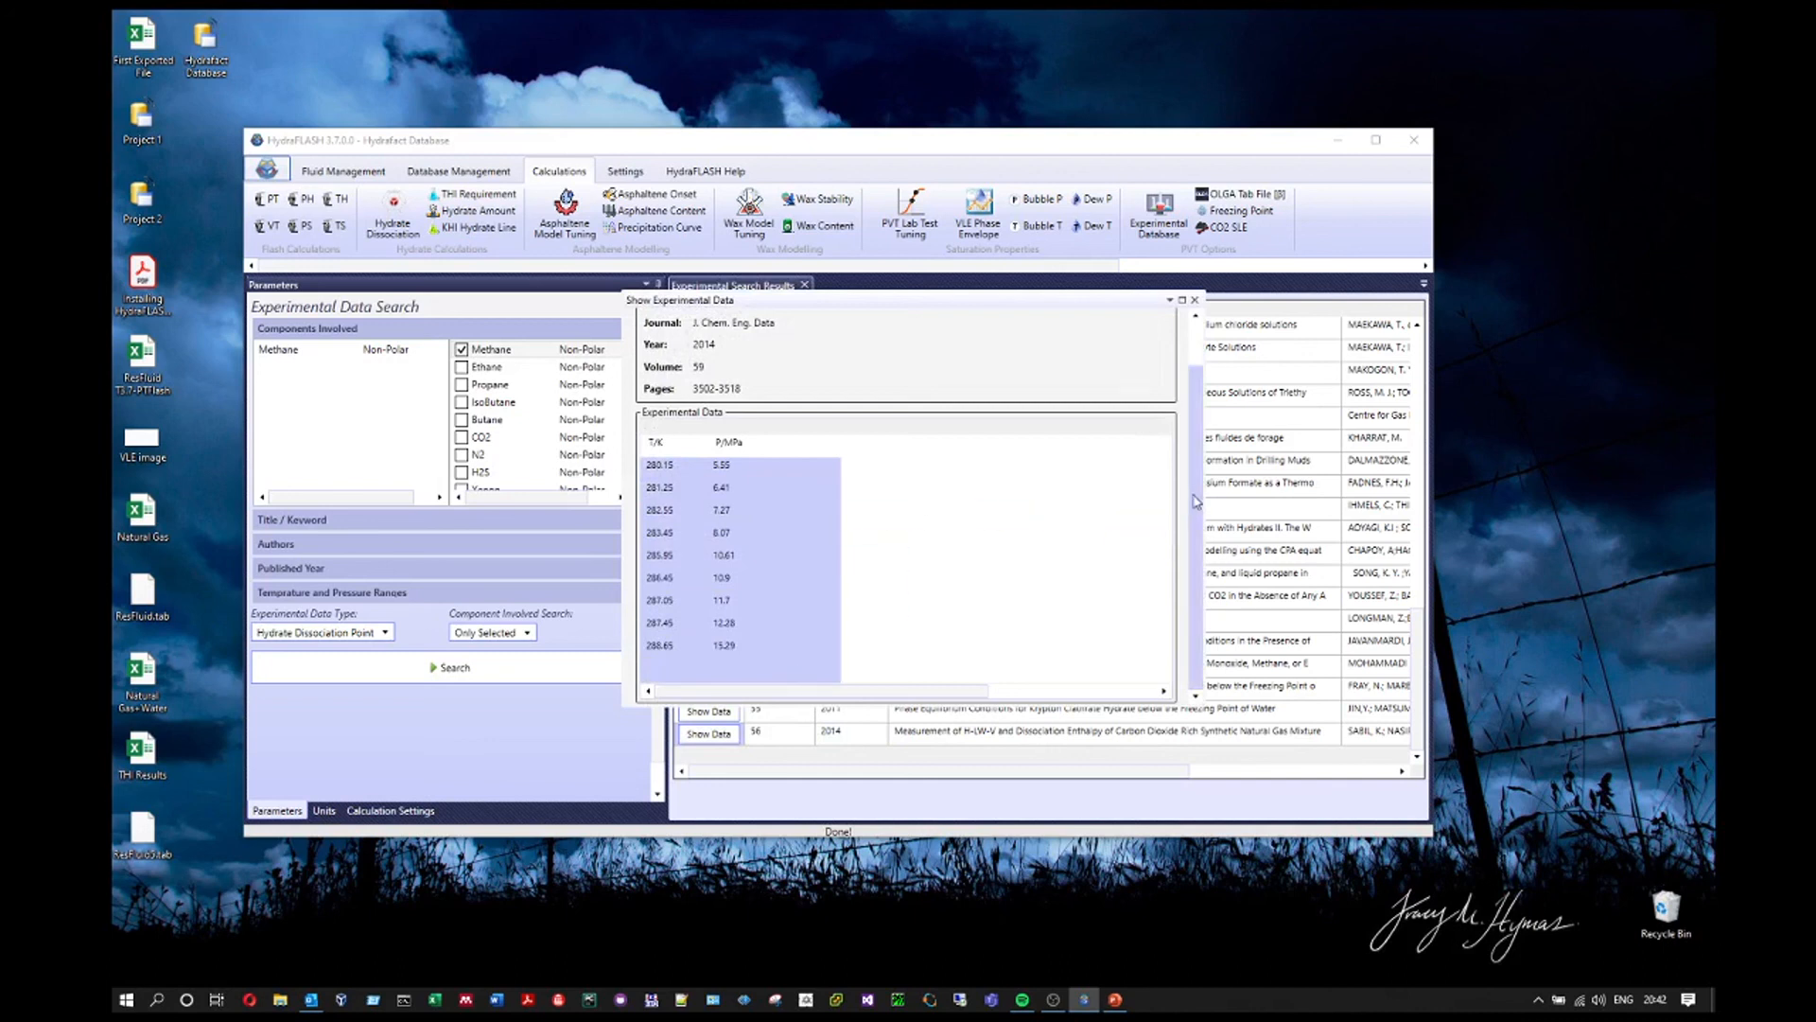
scroll(1173, 521, up, 1)
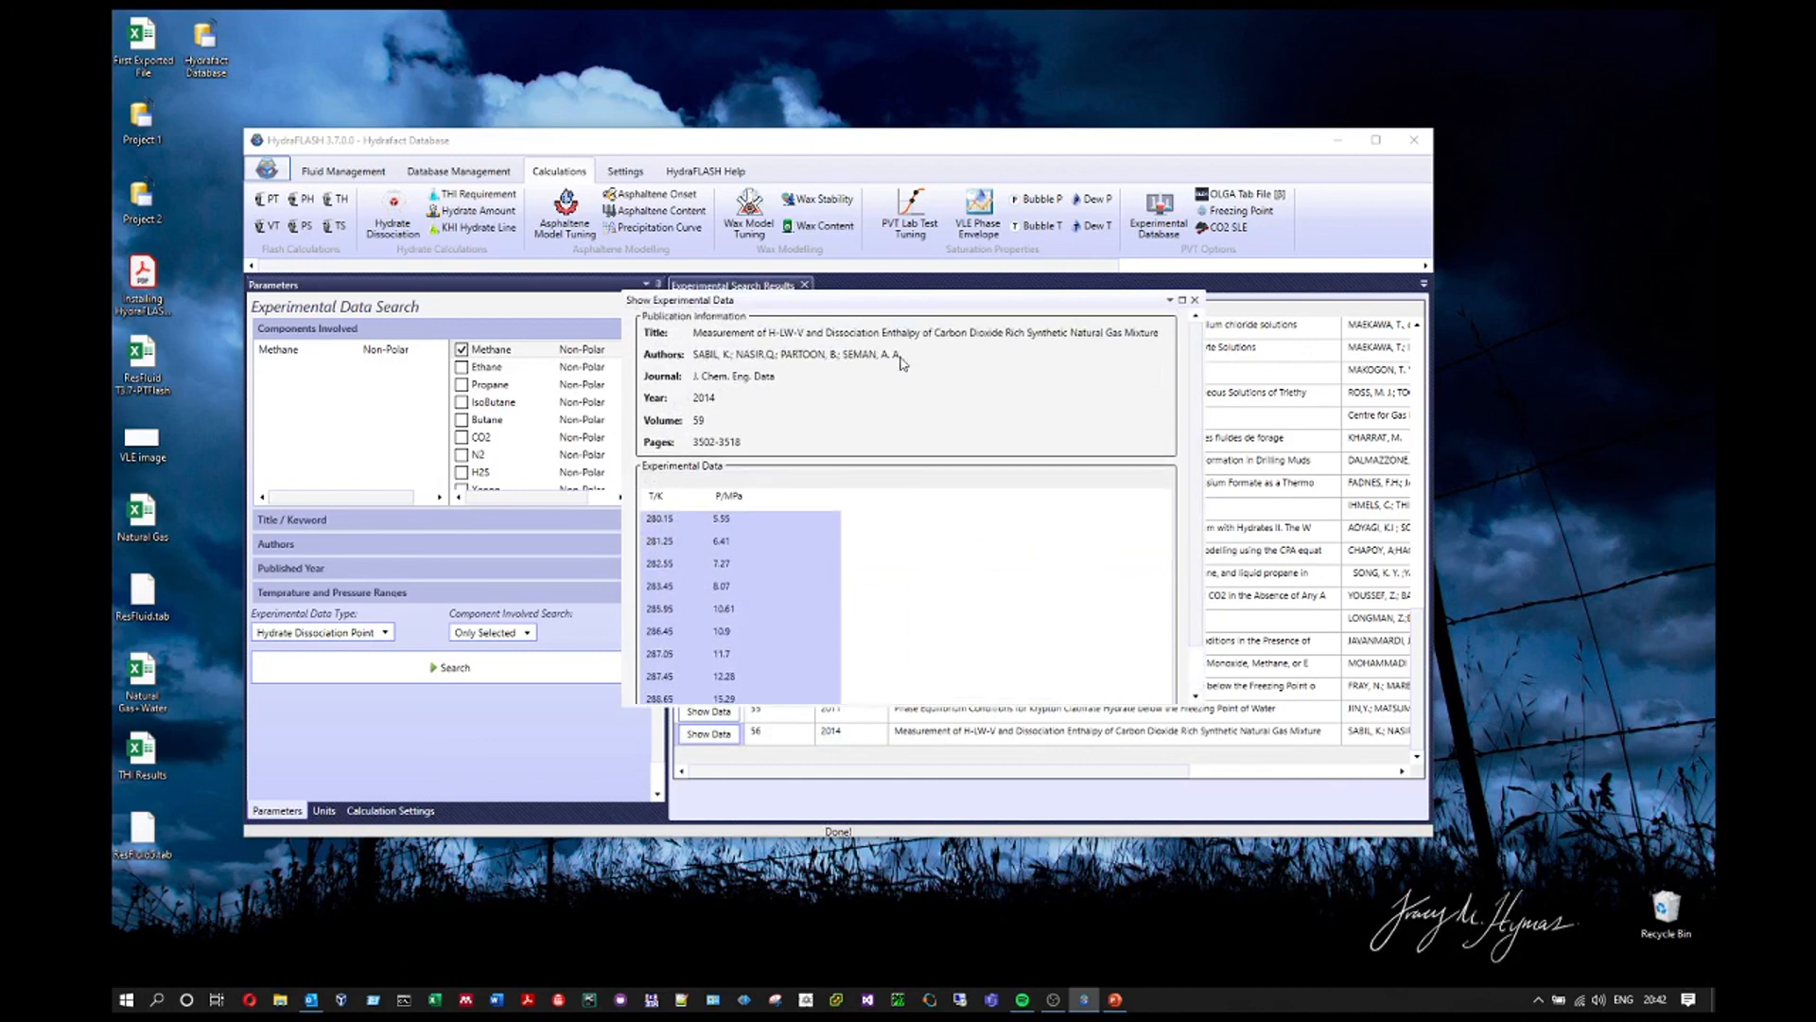
click(1195, 300)
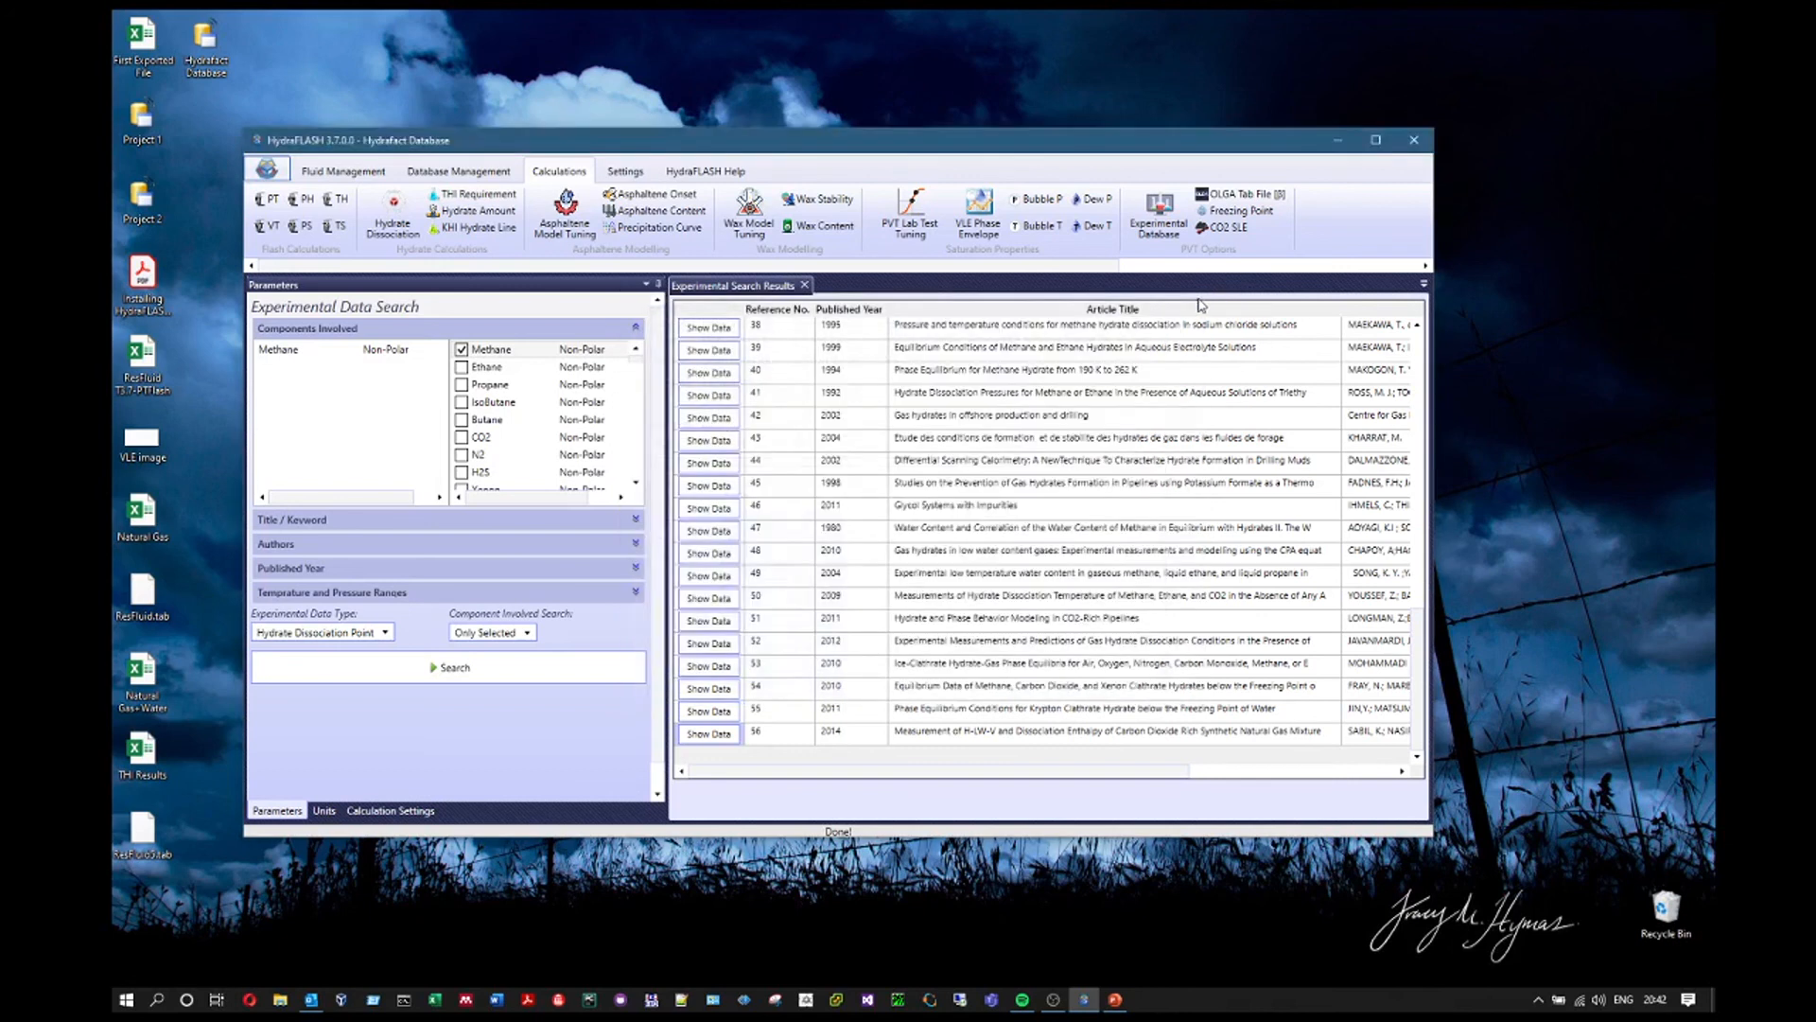
- Expand the Title / Keyword, Authors and Published Year filters of the experimental data search and review their options
click(465, 518)
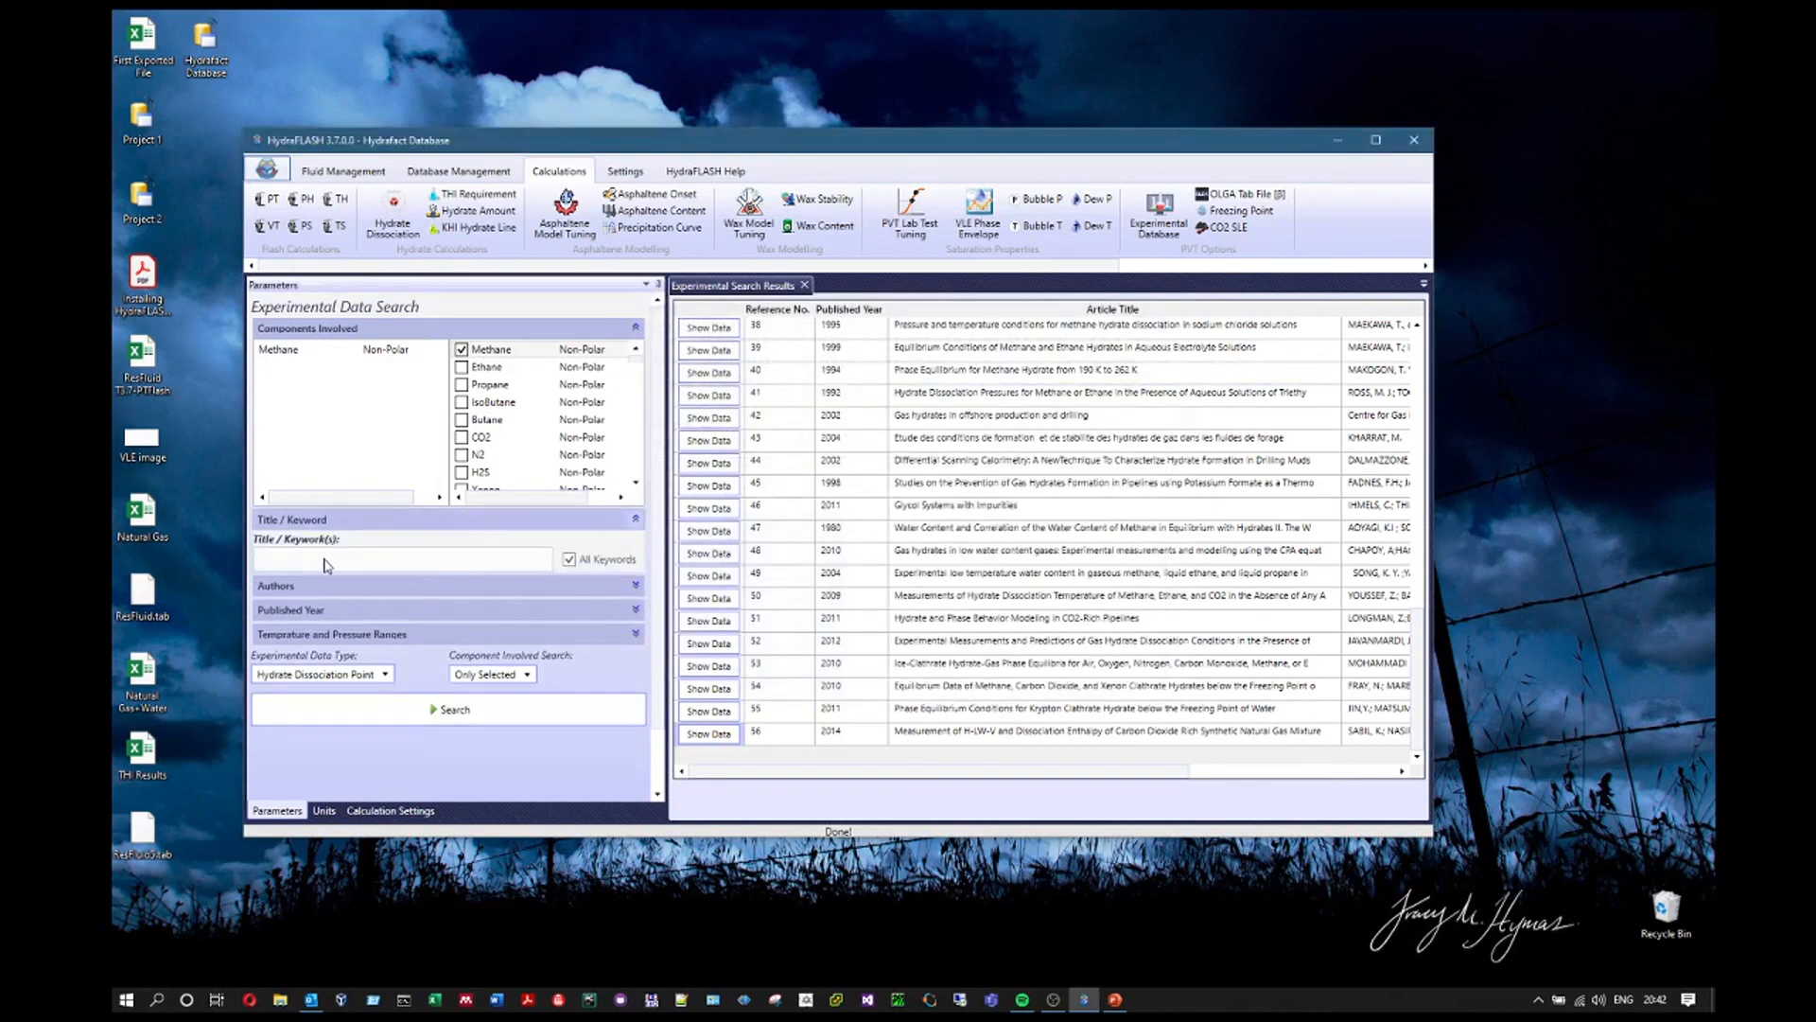
click(378, 585)
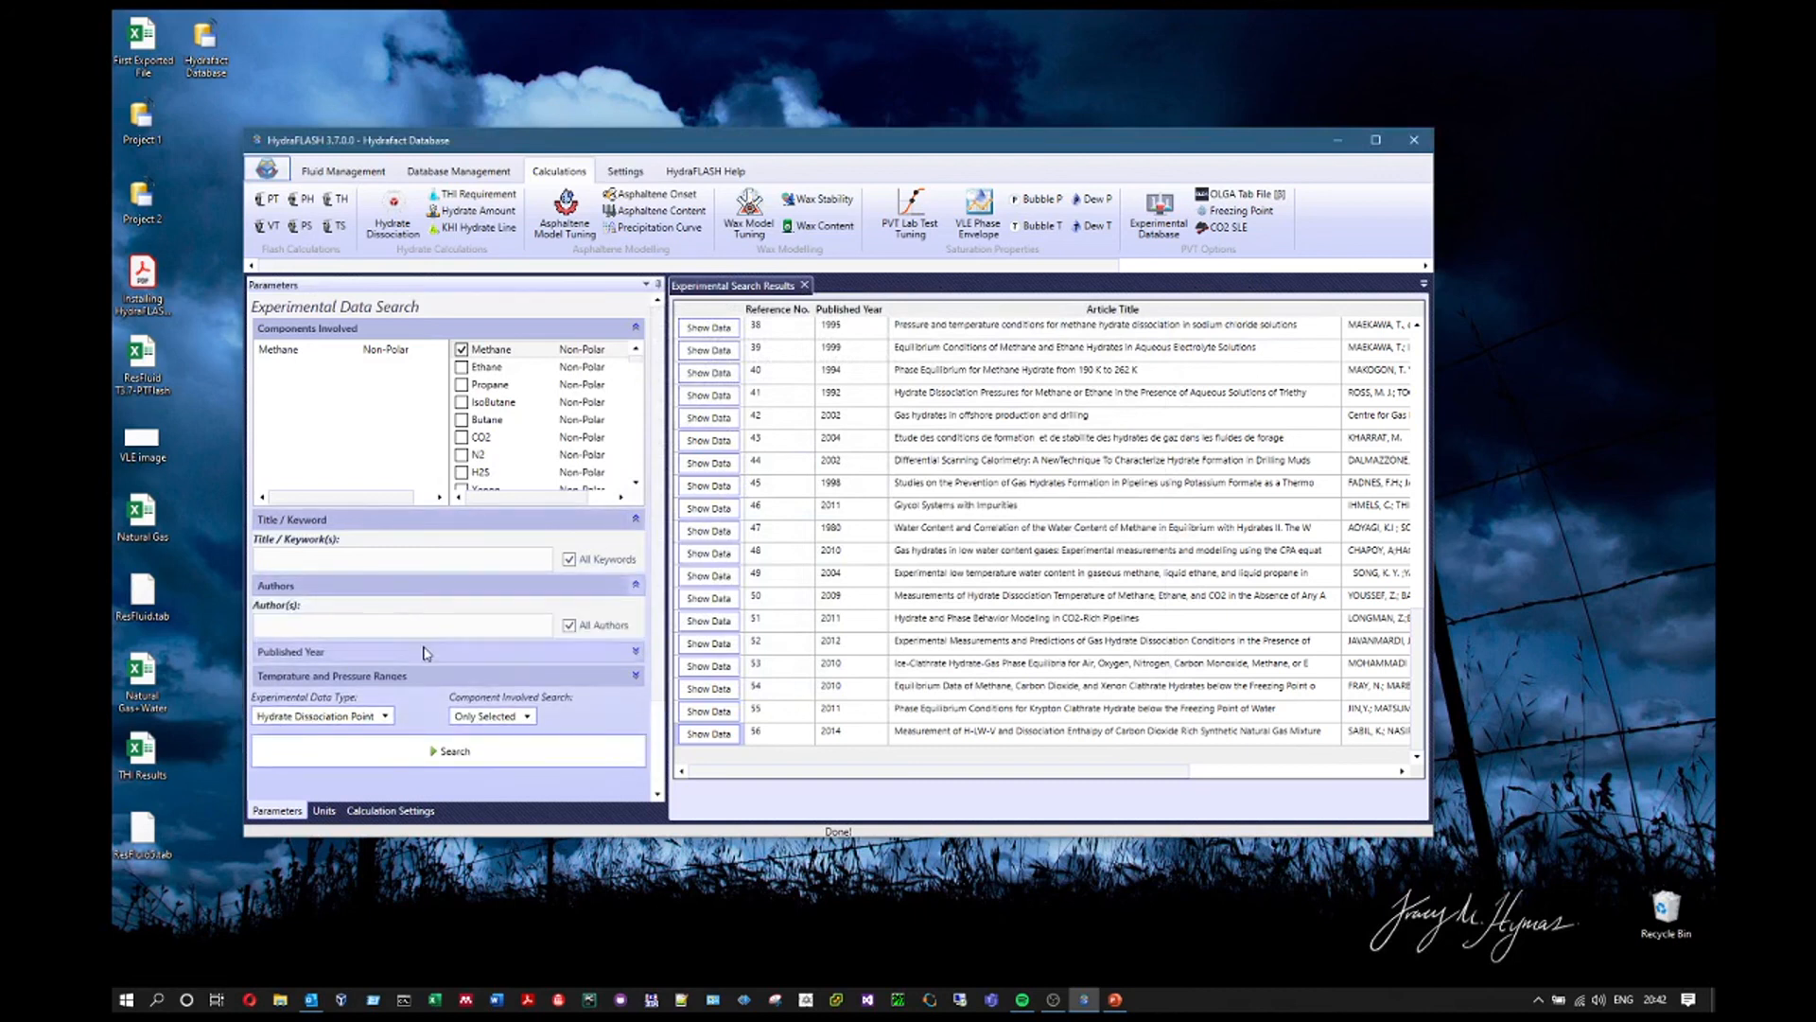
click(383, 651)
scroll(393, 649, down, 1)
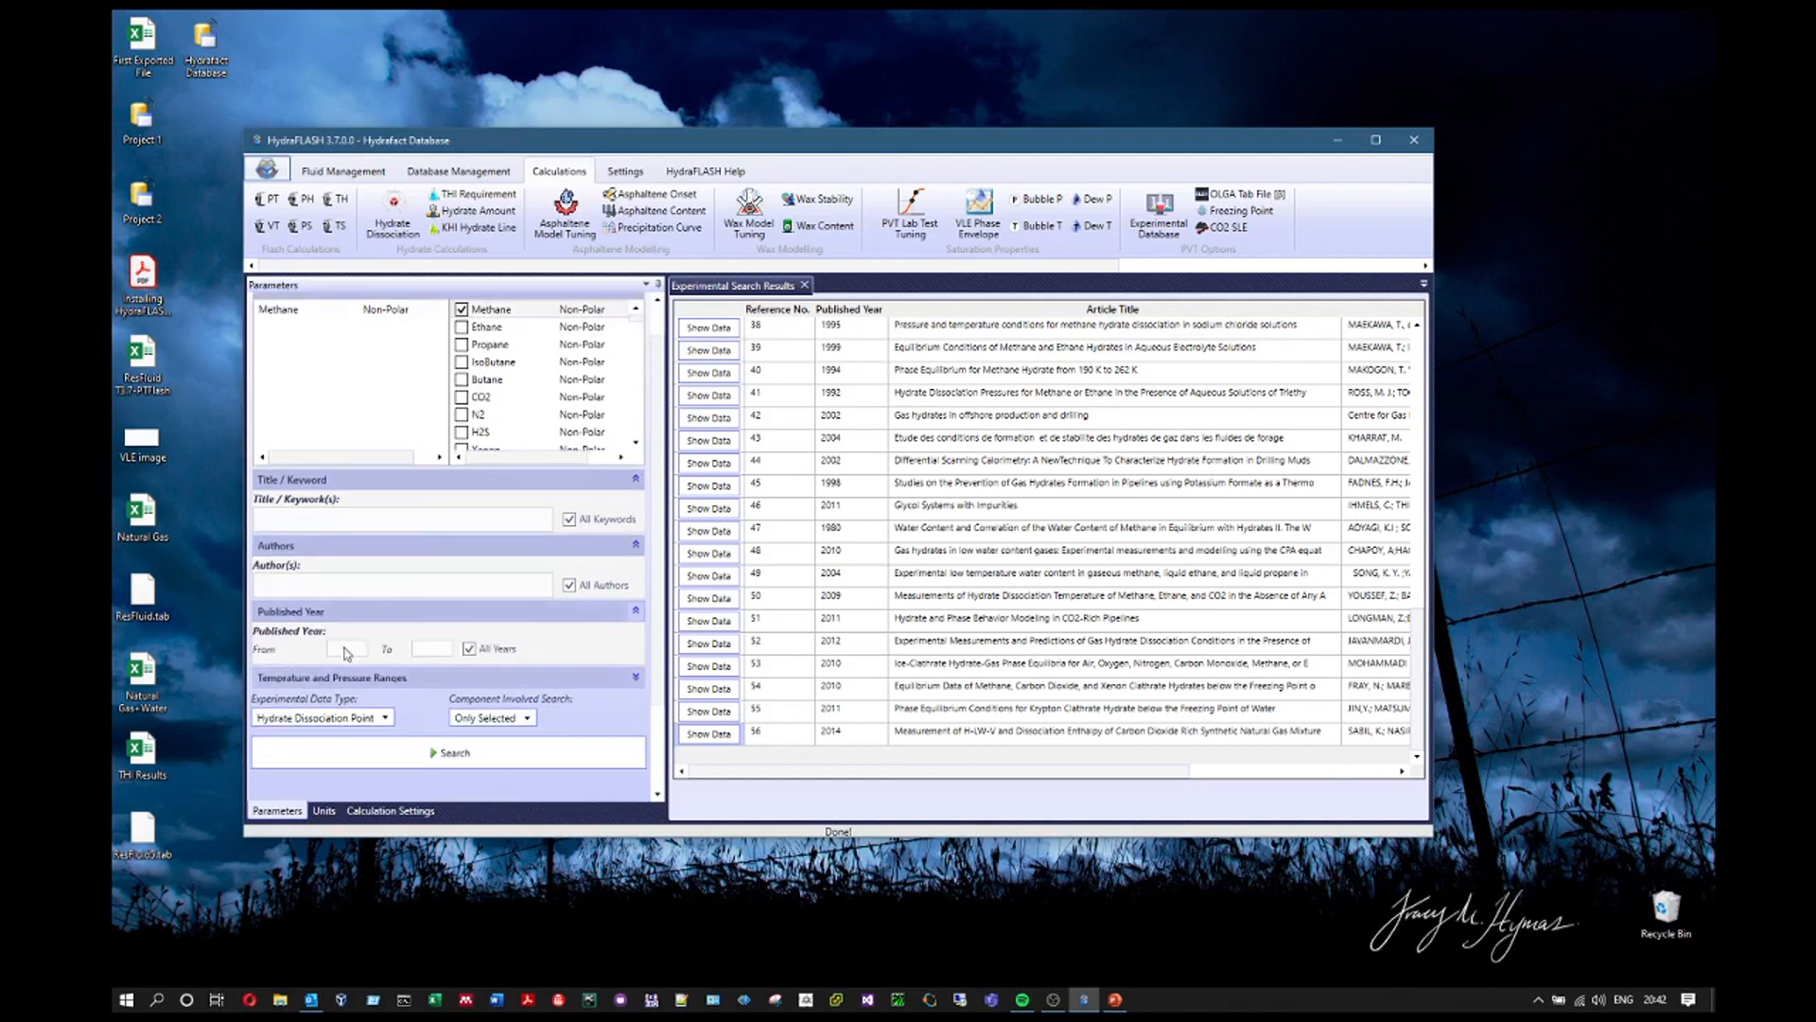
scroll(437, 715, down, 3)
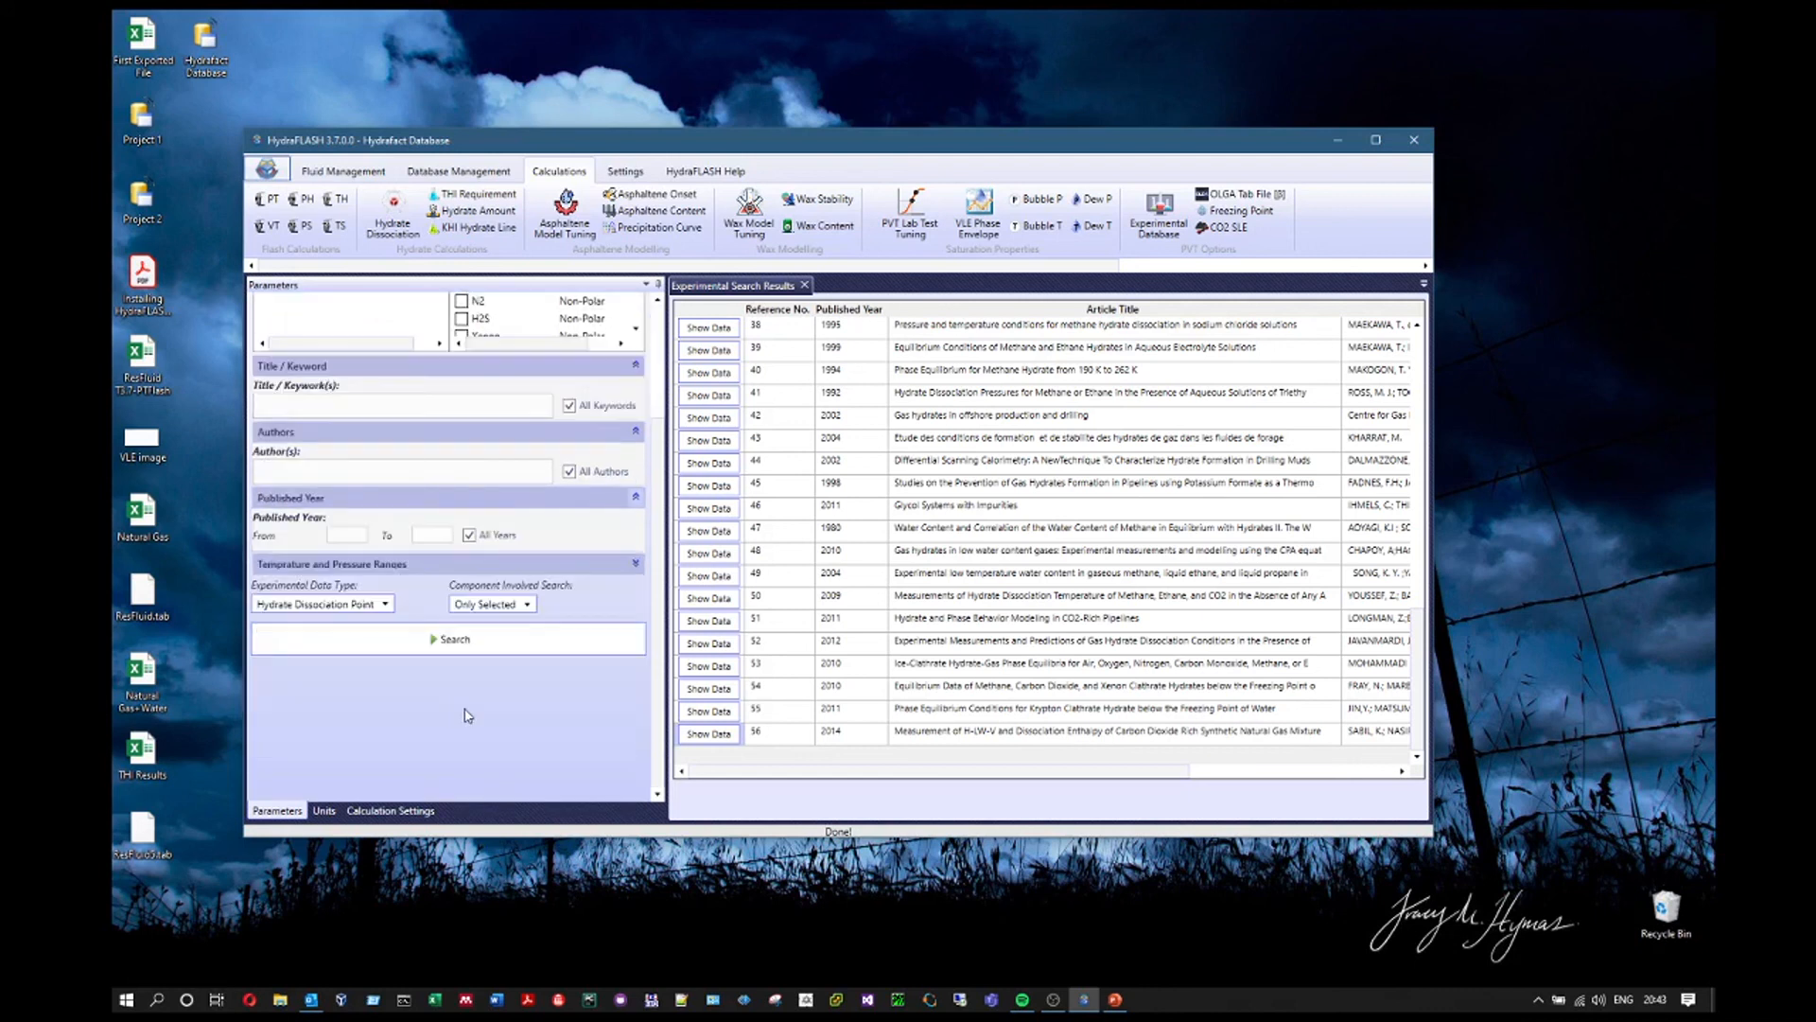
- Leave only the temperature and pressure range filters expanded to review their options, and close the experimental search results
scroll(459, 716, up, 4)
click(443, 330)
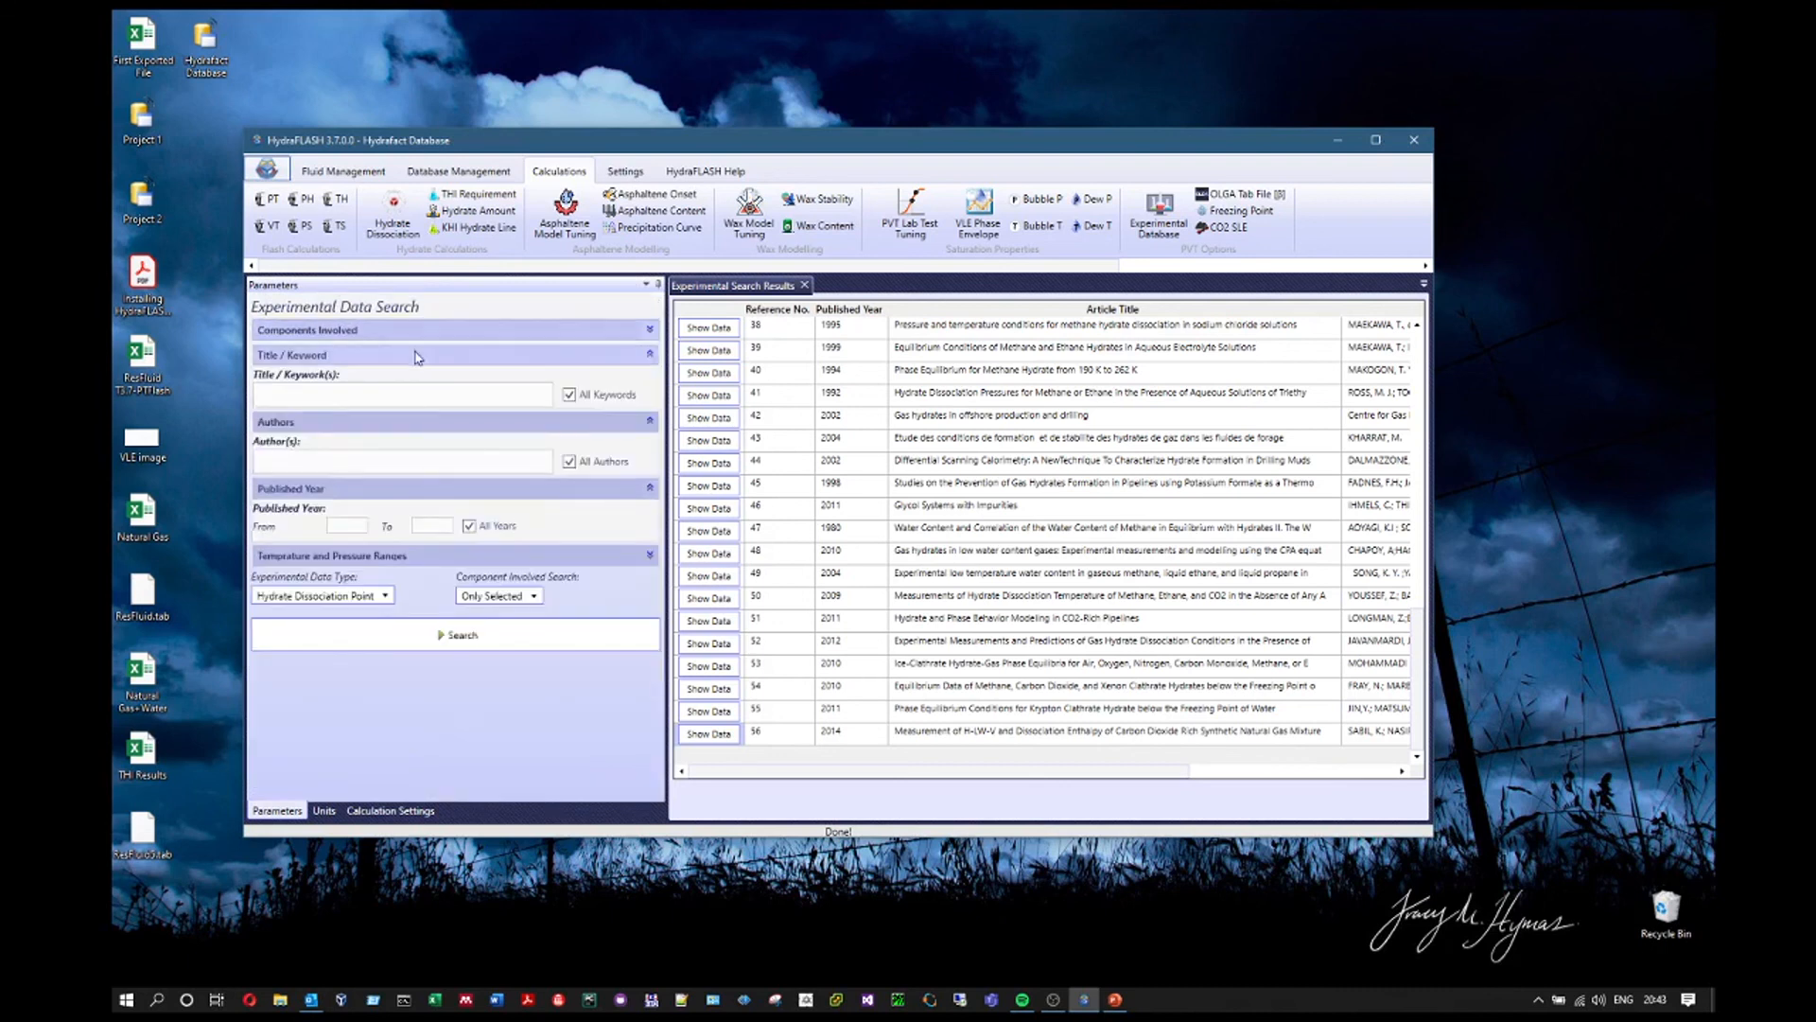
click(424, 355)
click(416, 379)
click(412, 405)
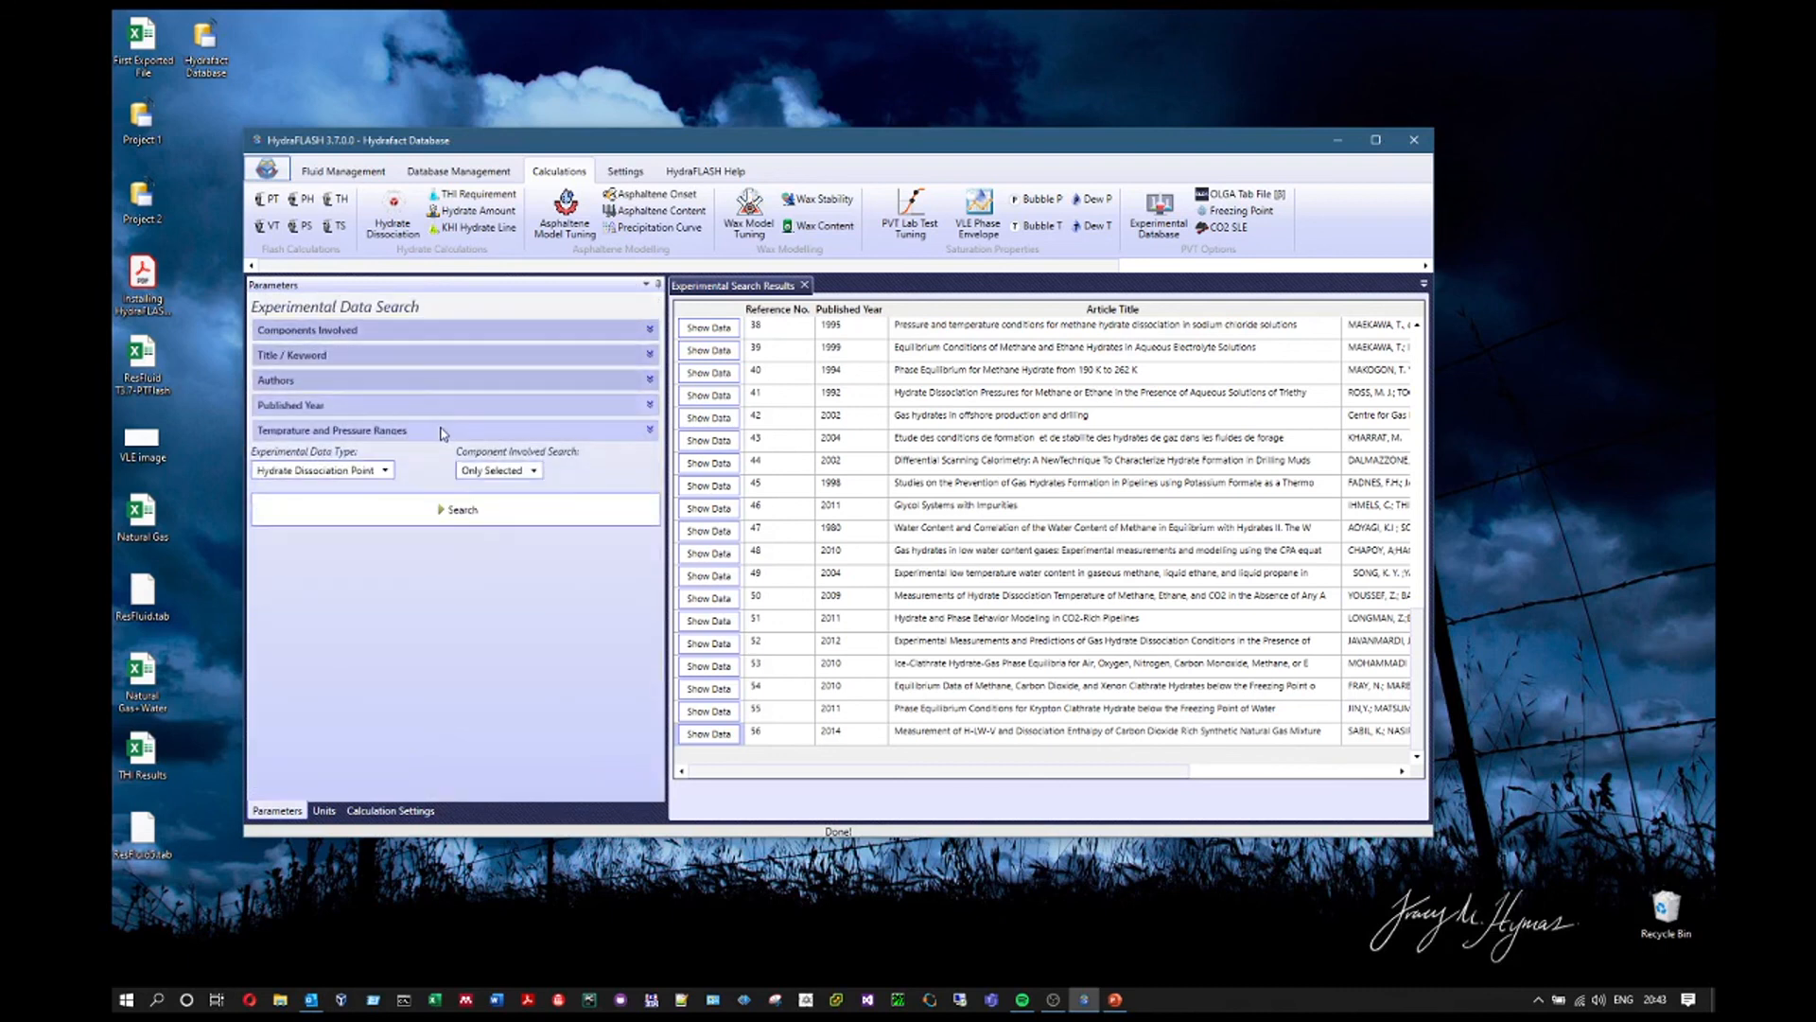
click(440, 432)
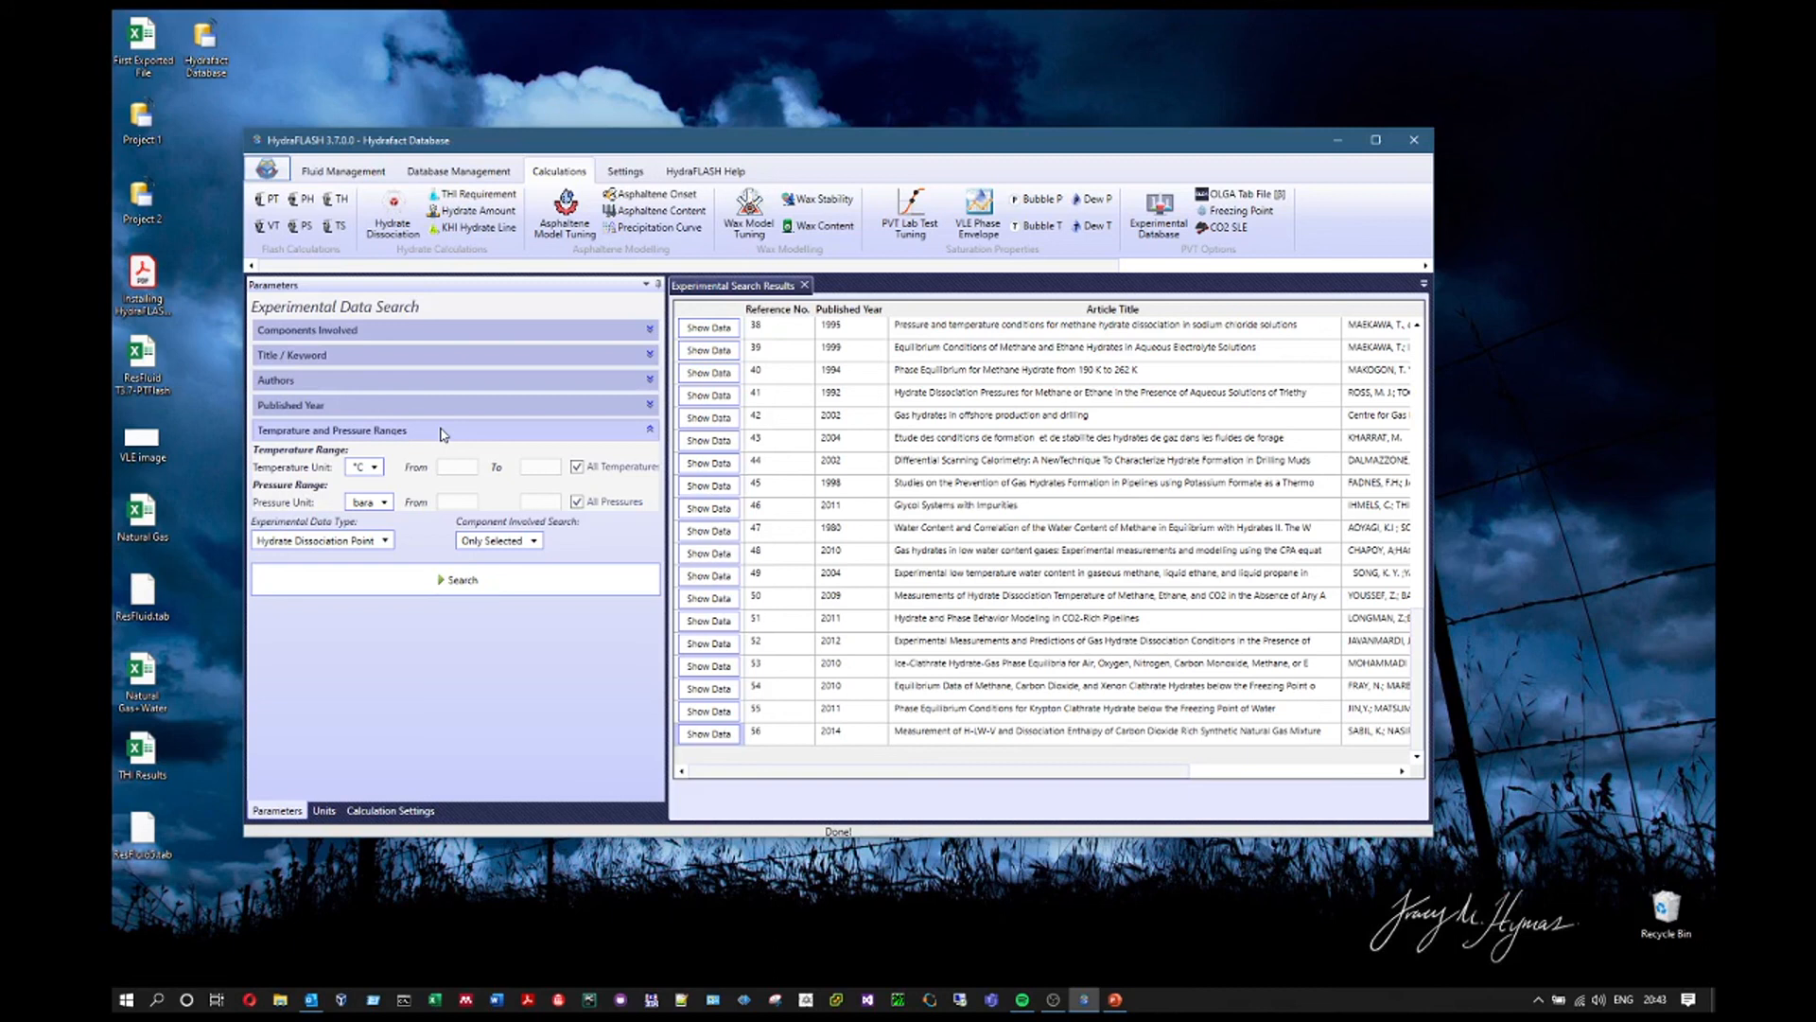
click(804, 285)
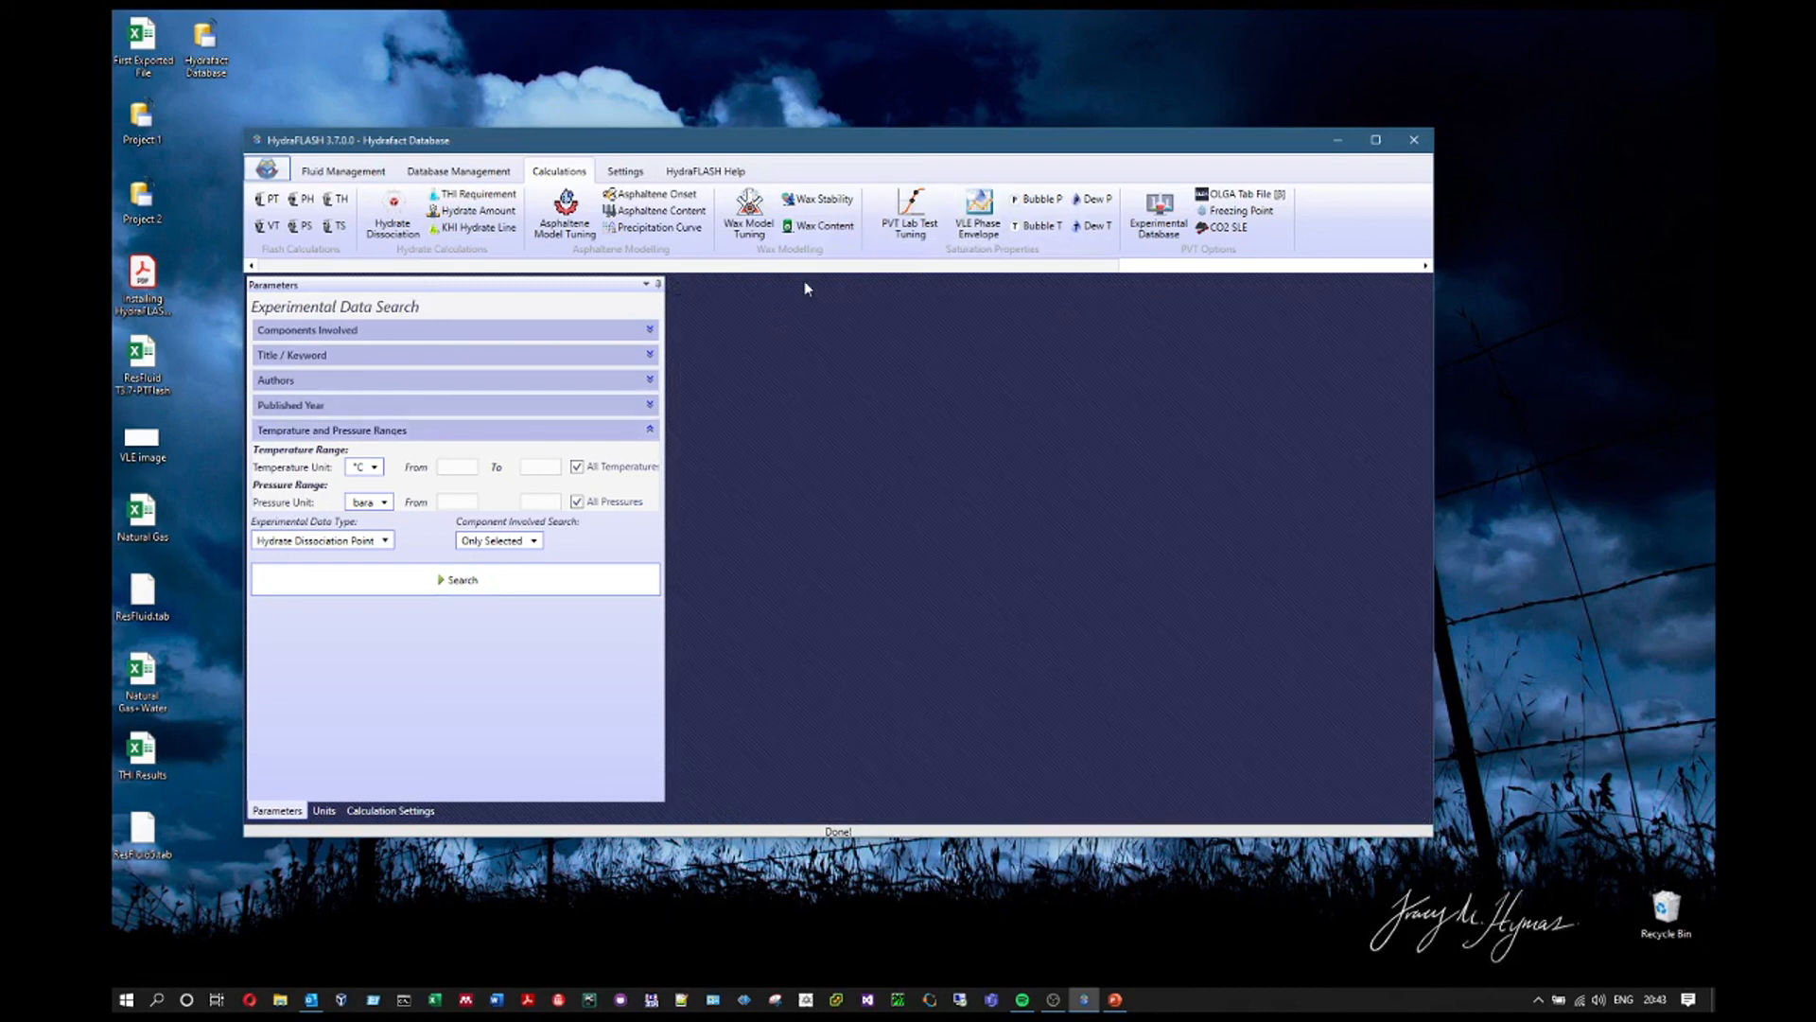